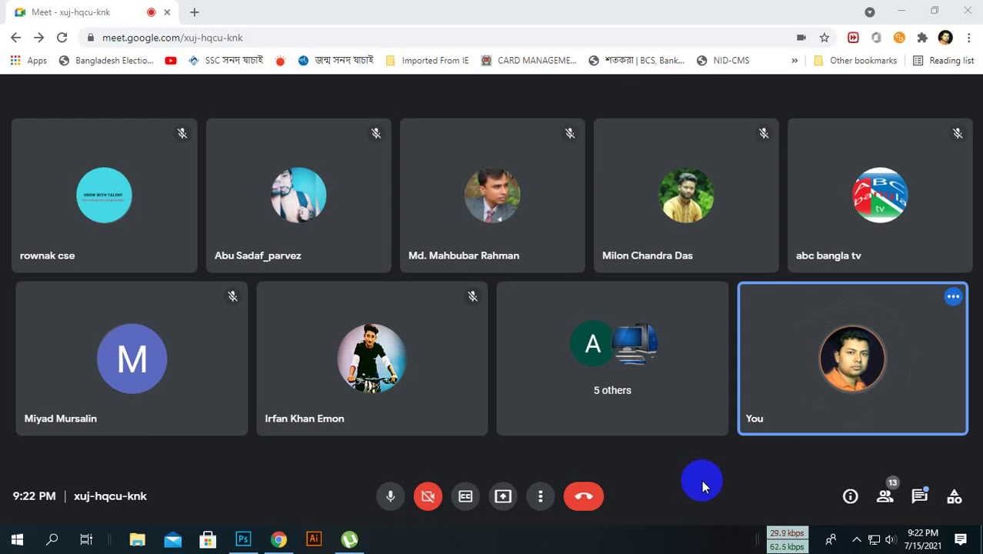
Step: Present the entire screen in Google Meet and bring Photoshop to the front
click(856, 540)
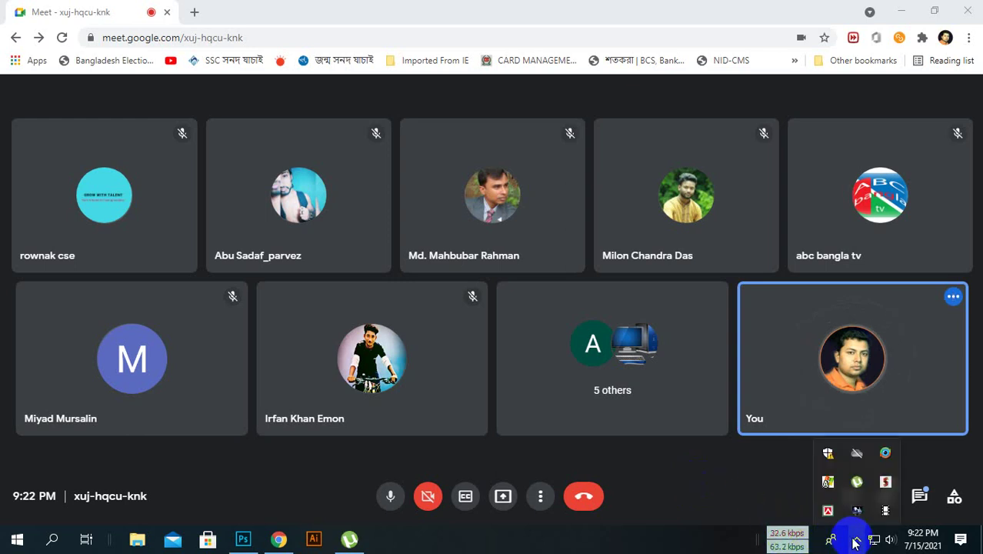
click(856, 538)
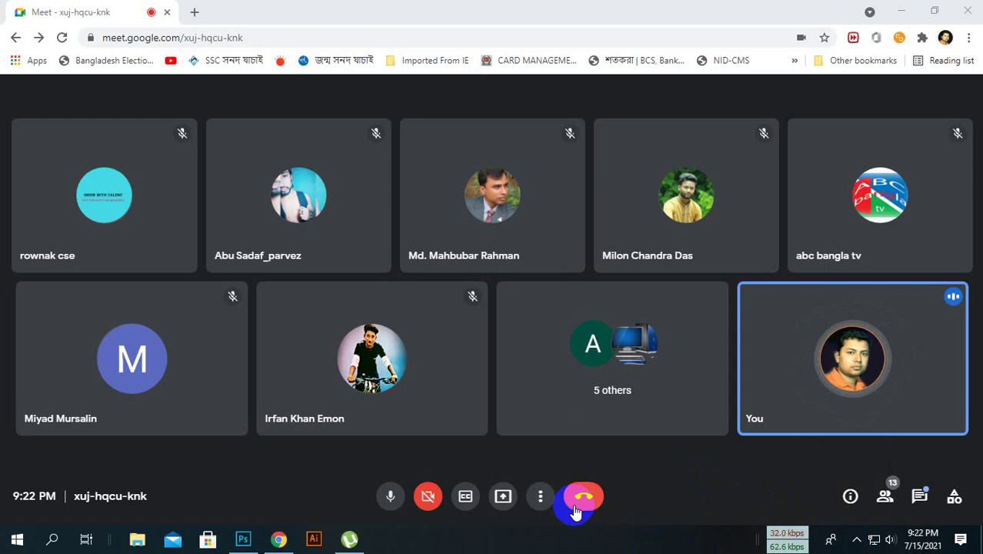
click(503, 497)
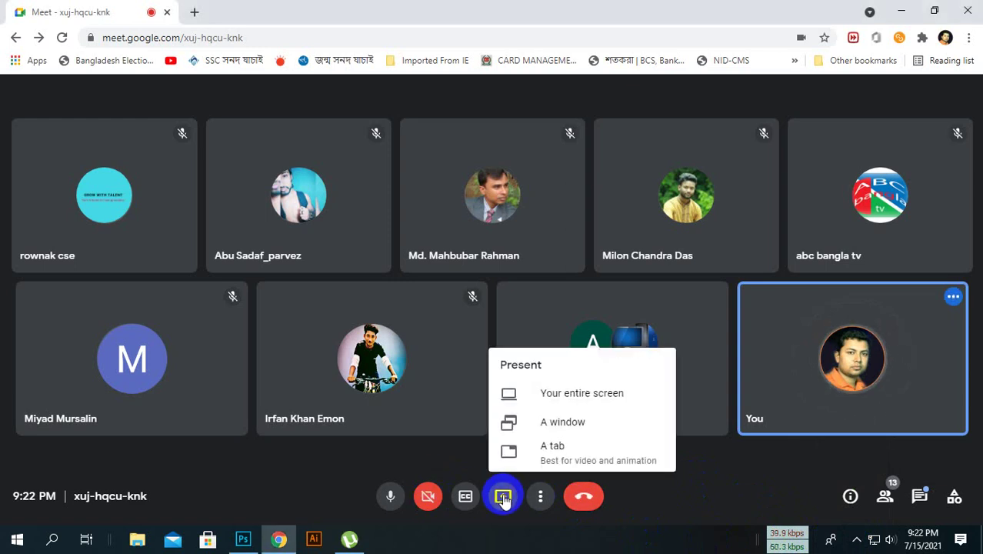
click(577, 402)
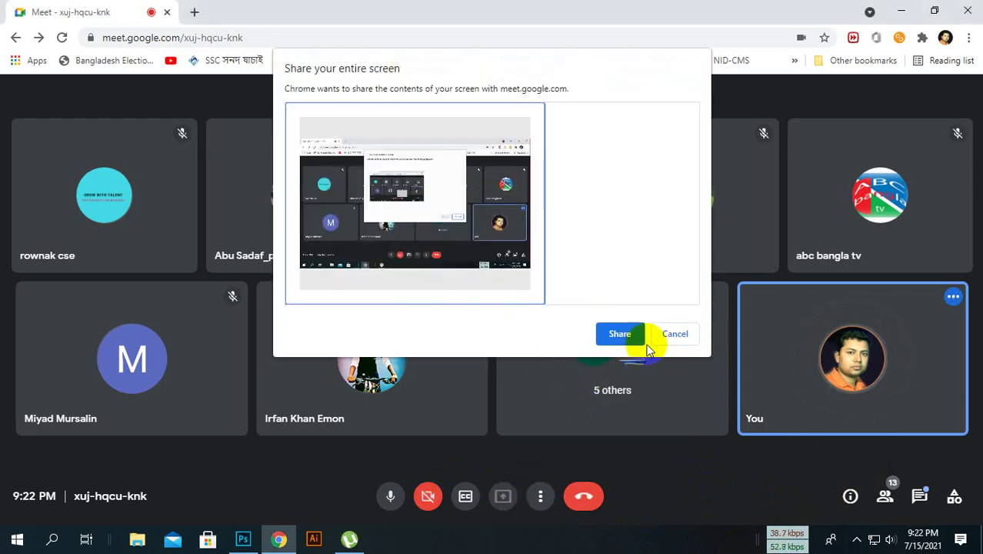
click(616, 333)
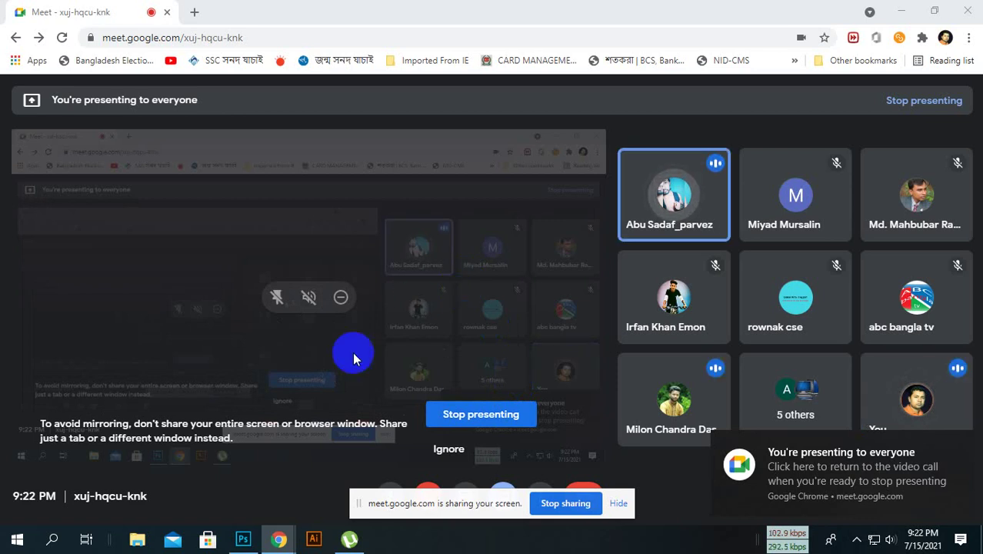
click(243, 539)
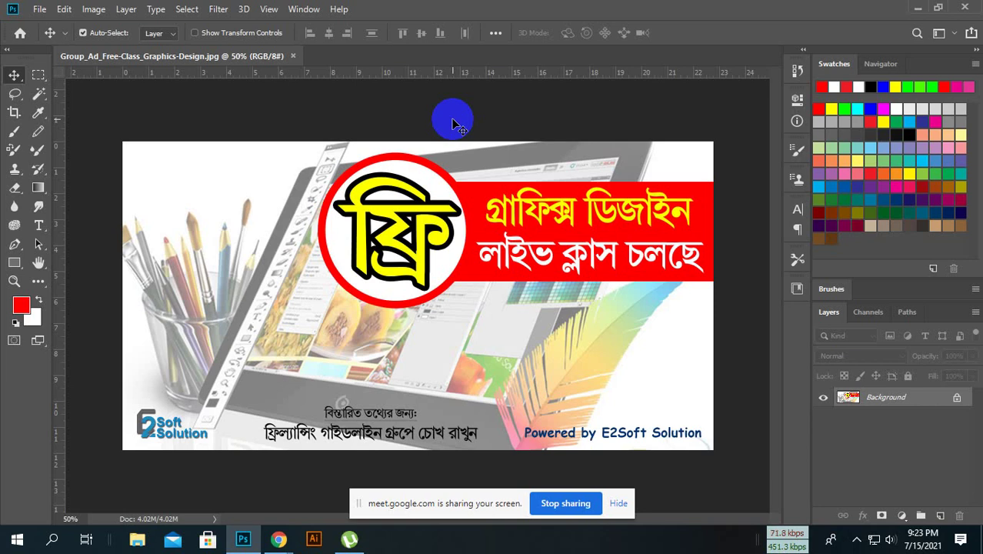
Step: Dismiss the Meet screen-sharing notice and select the Move tool
click(618, 503)
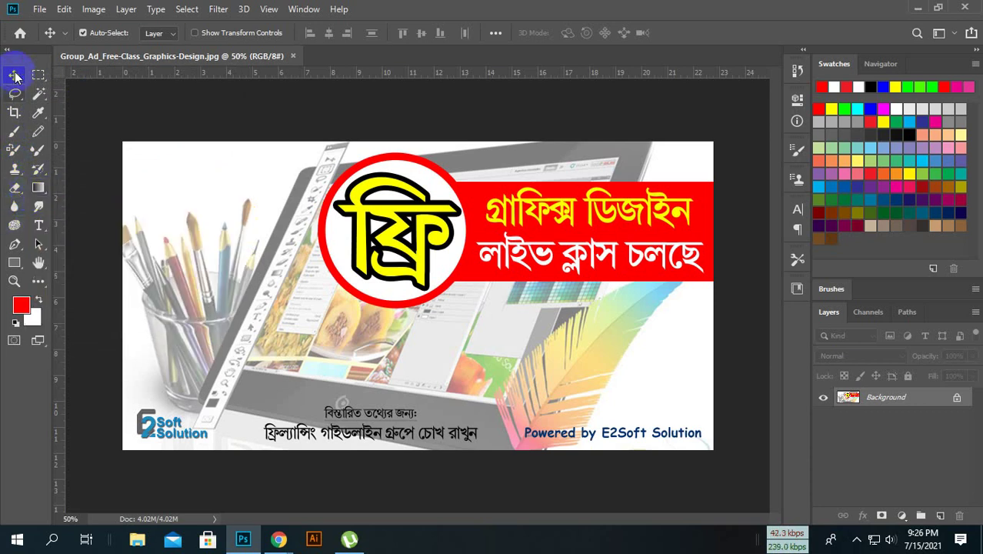
click(467, 209)
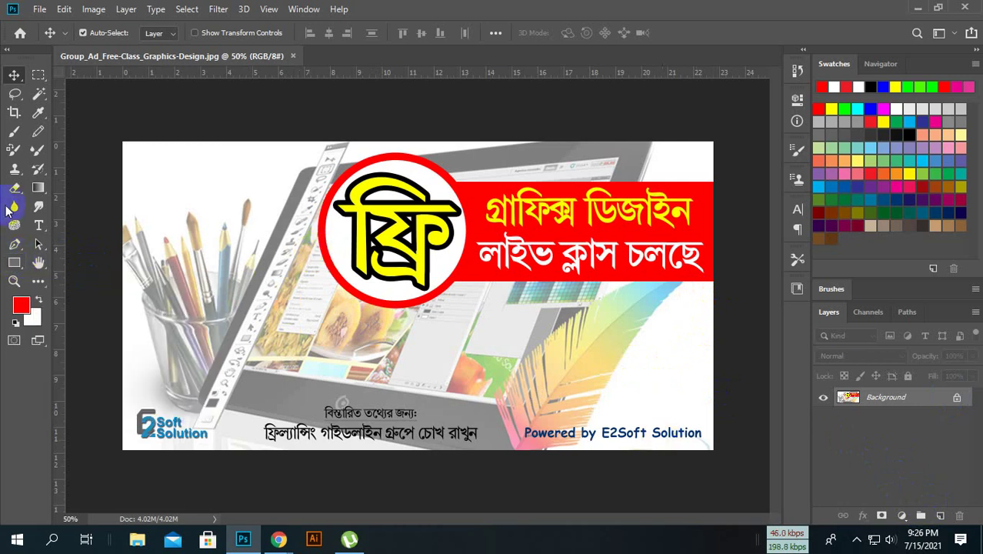
Step: Unlock the Background layer so it becomes Layer 0
click(957, 401)
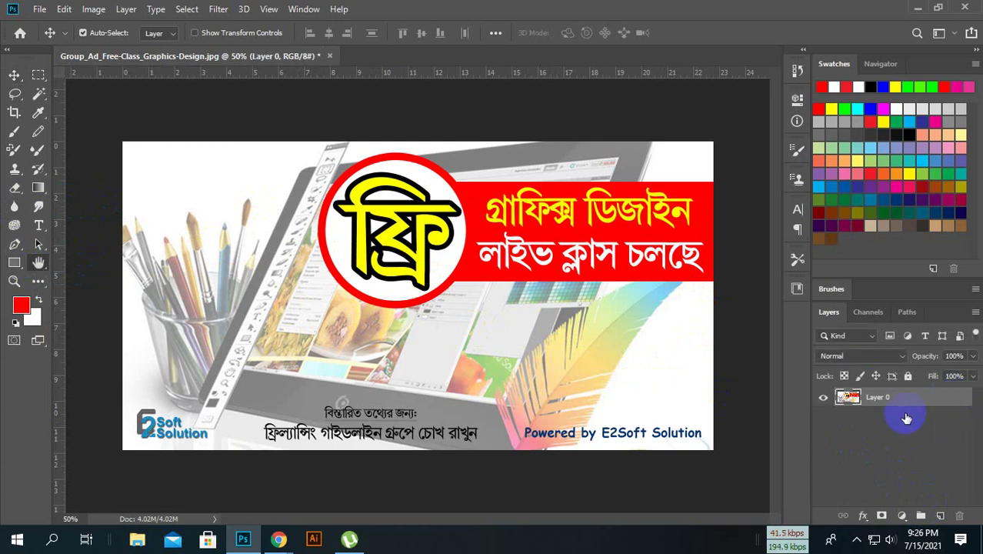
double_click(899, 404)
key(Escape)
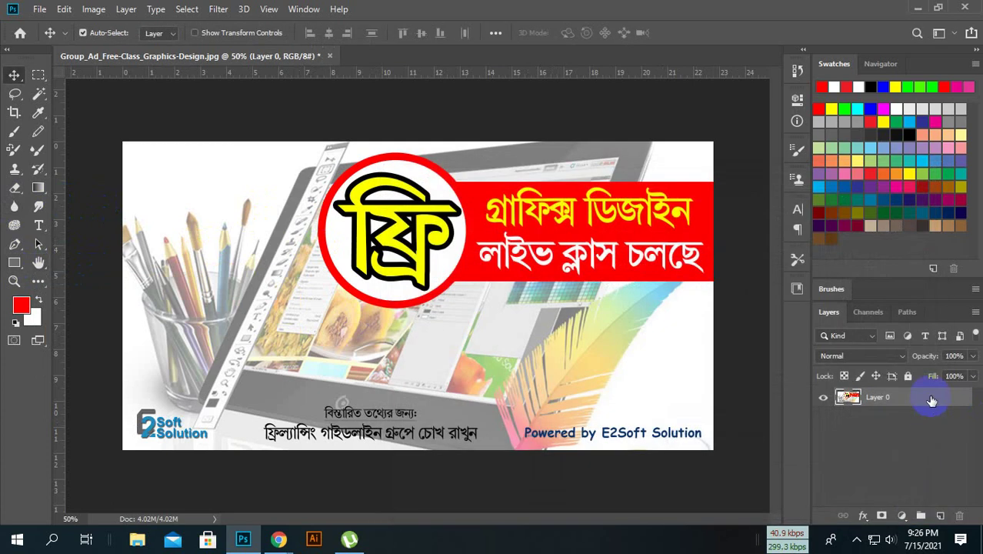
Step: Duplicate Layer 0 and shrink the copy into a smaller inset over the banner's lower-left area
key(ctrl+j)
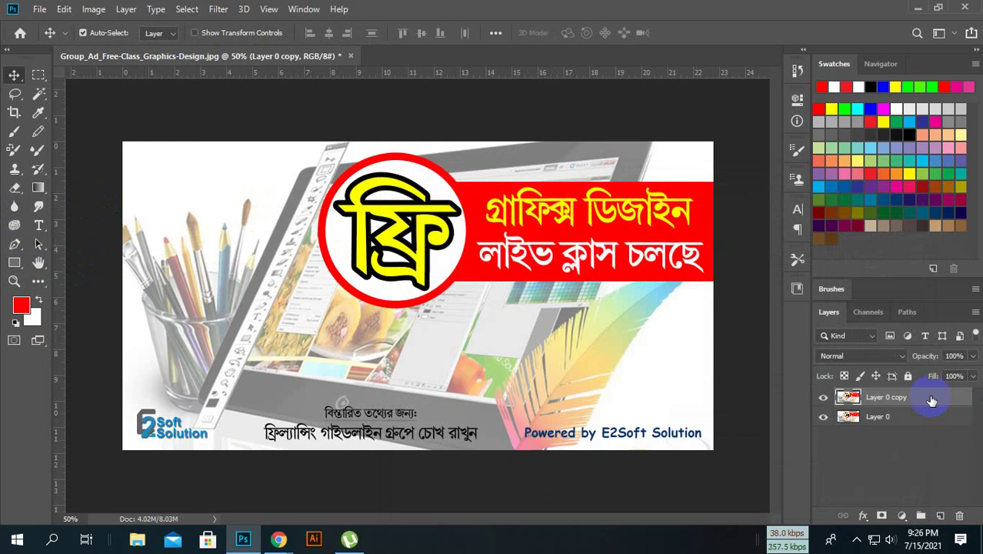
key(ctrl+t)
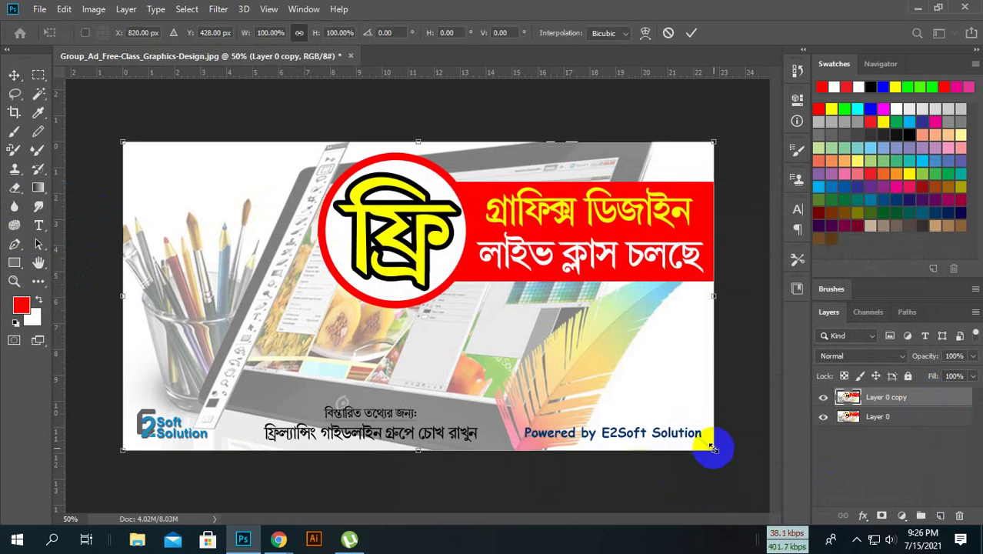
drag(714, 448, 551, 363)
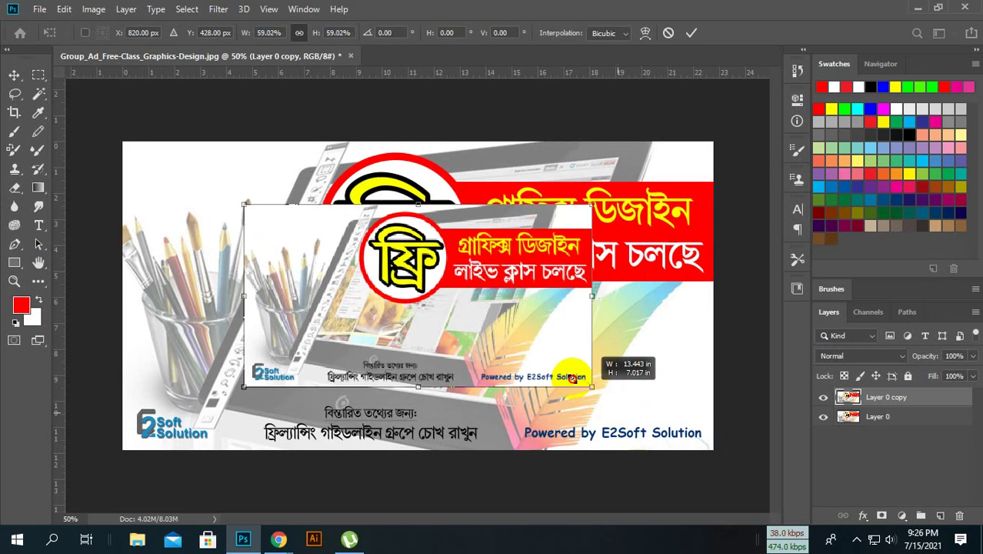
key(Return)
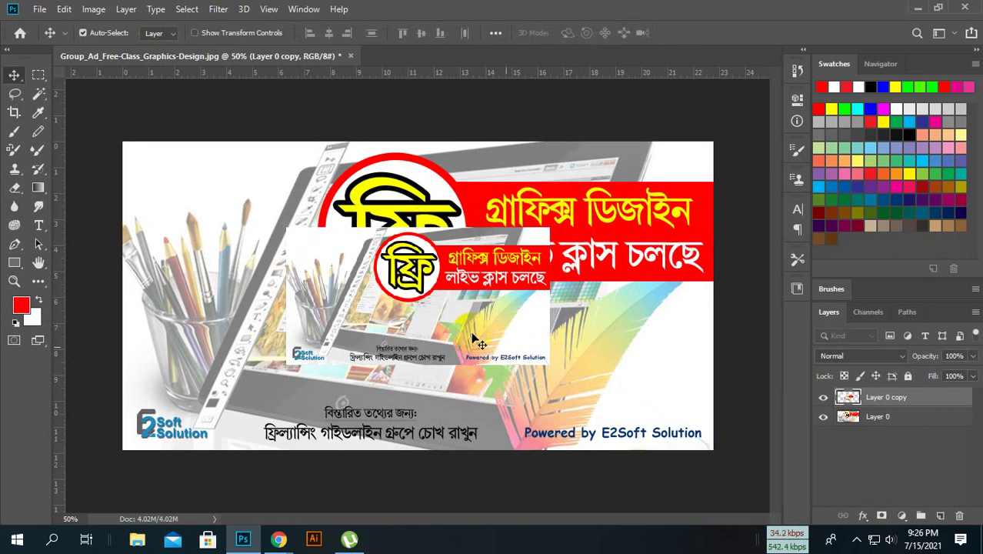
mouse_move(448, 317)
mouse_down()
mouse_move(395, 326)
mouse_move(465, 333)
mouse_up()
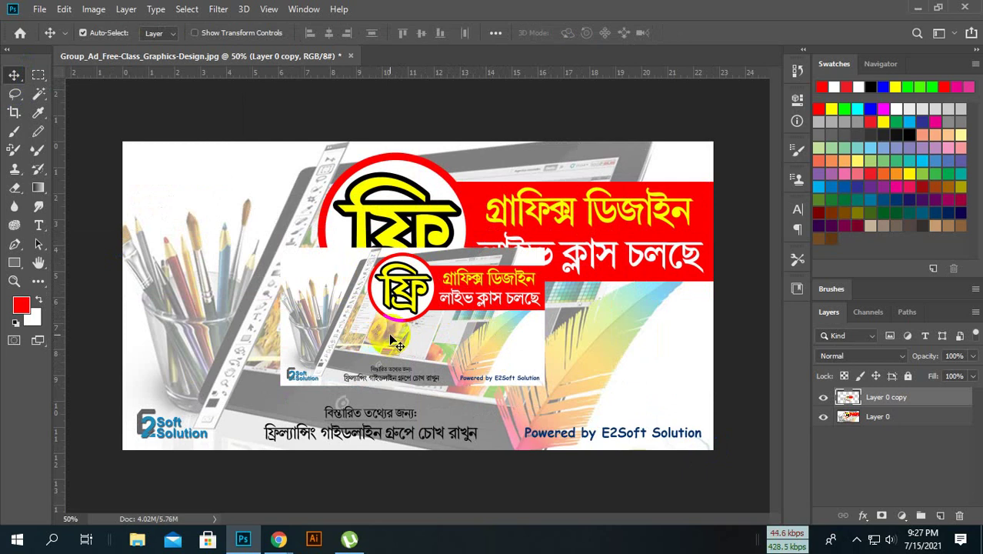
mouse_move(390, 339)
mouse_down()
mouse_move(462, 355)
mouse_move(533, 336)
mouse_move(375, 310)
mouse_up()
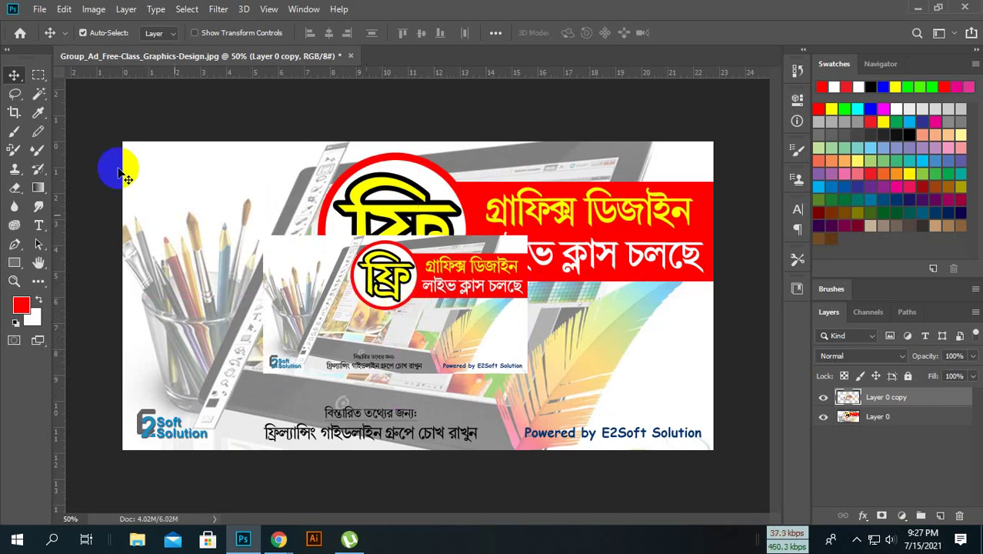
click(38, 76)
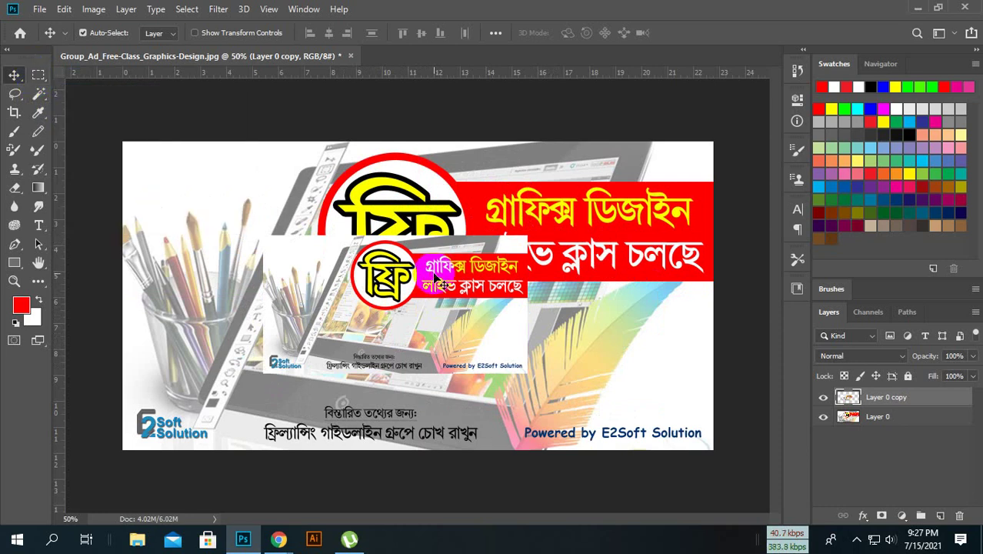
key(m)
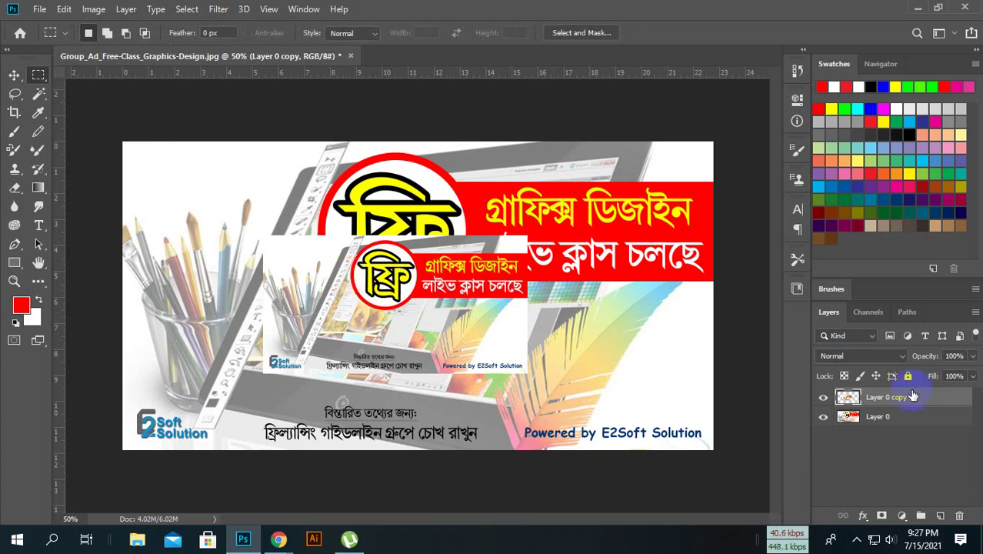
Step: Hide Layer 0 copy and draw a rectangular selection around the circular ফ্রি badge
click(823, 397)
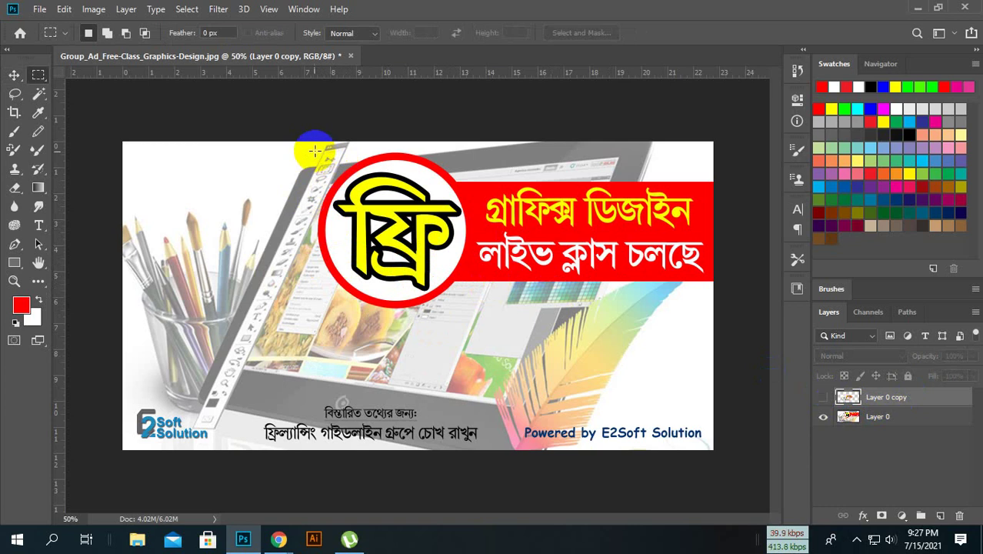
drag(308, 156, 471, 313)
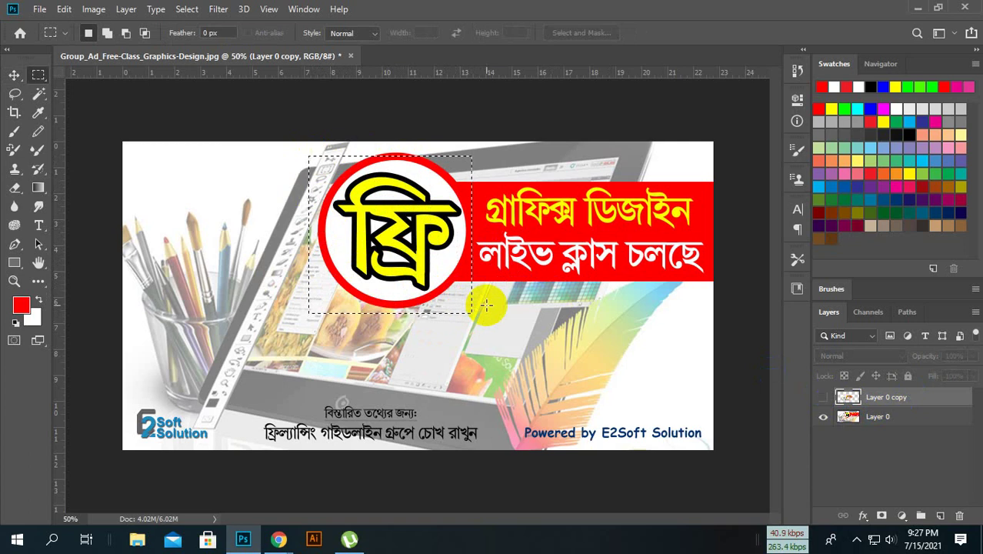
click(266, 134)
drag(299, 150, 470, 321)
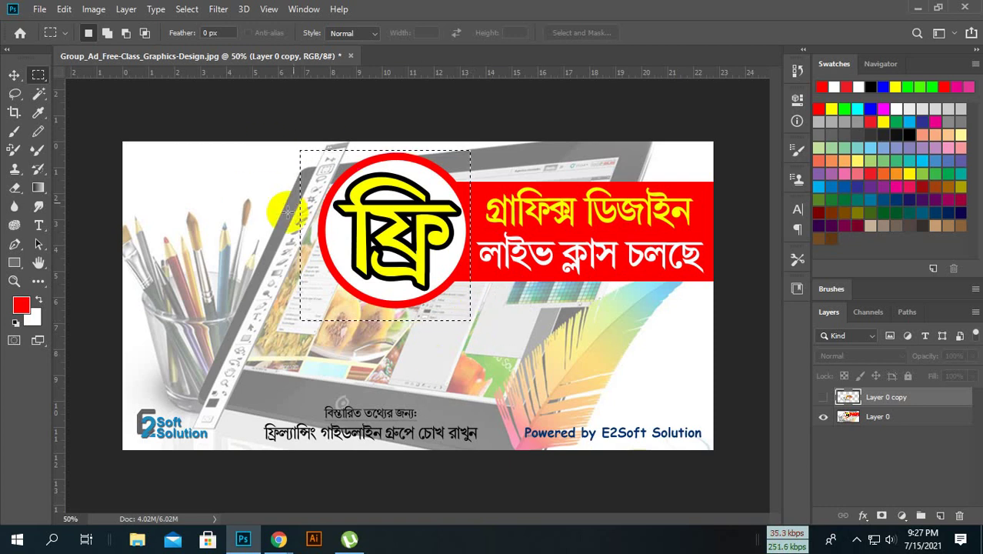
right_click(38, 75)
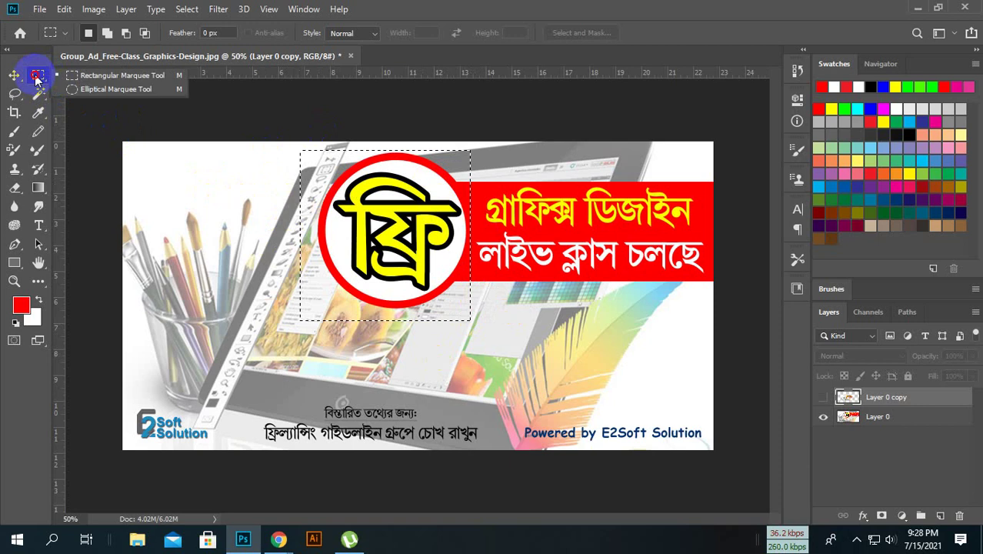
click(85, 90)
click(244, 223)
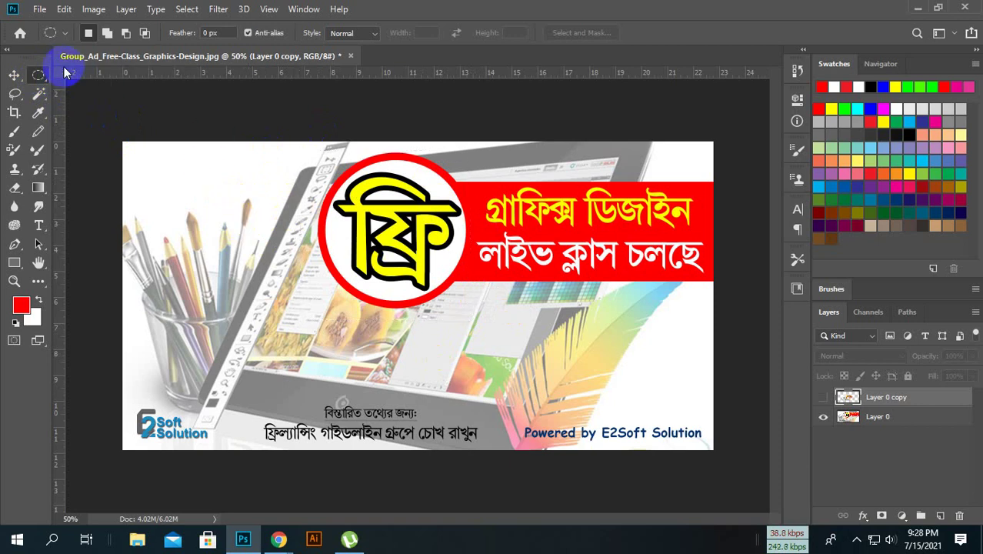
right_click(38, 75)
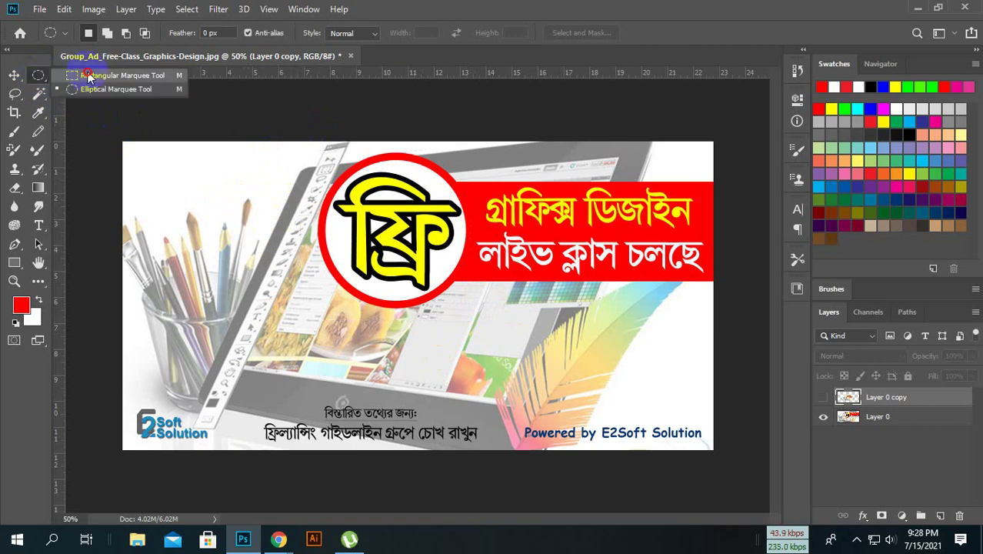
click(89, 76)
right_click(39, 74)
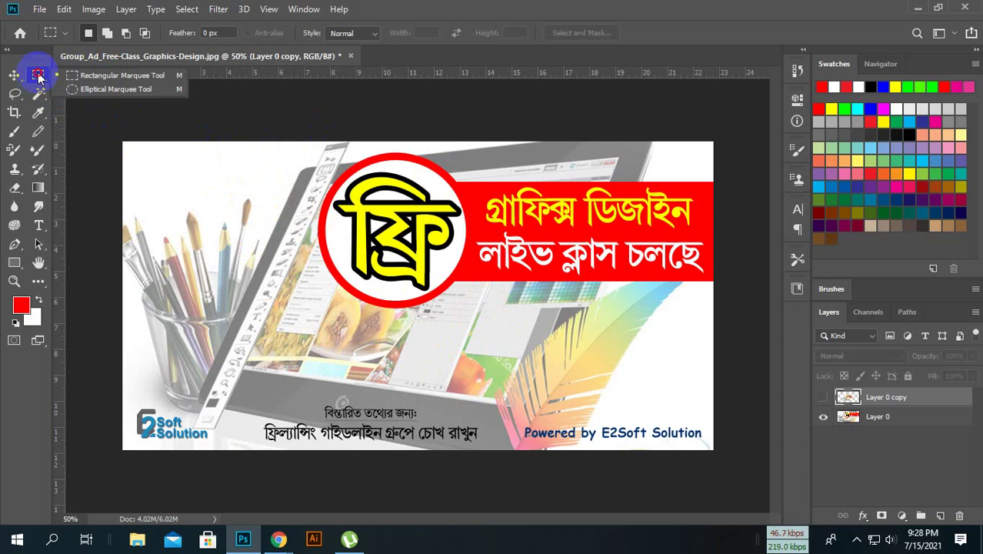
click(91, 90)
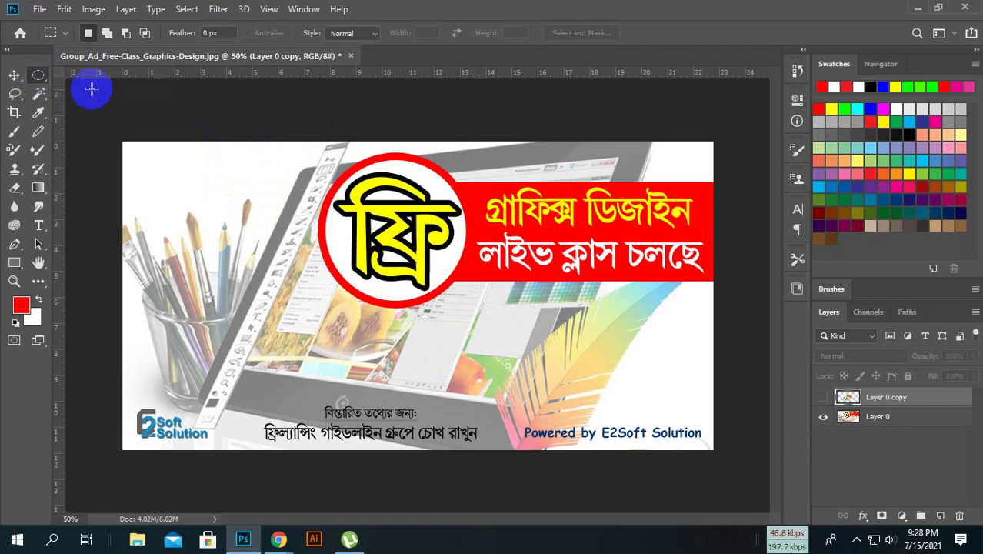
right_click(40, 76)
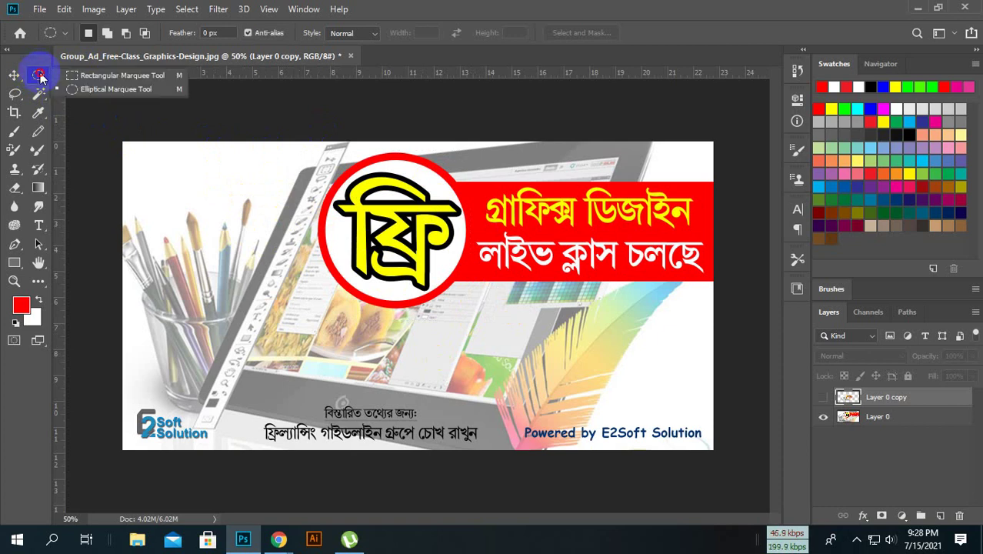
click(99, 91)
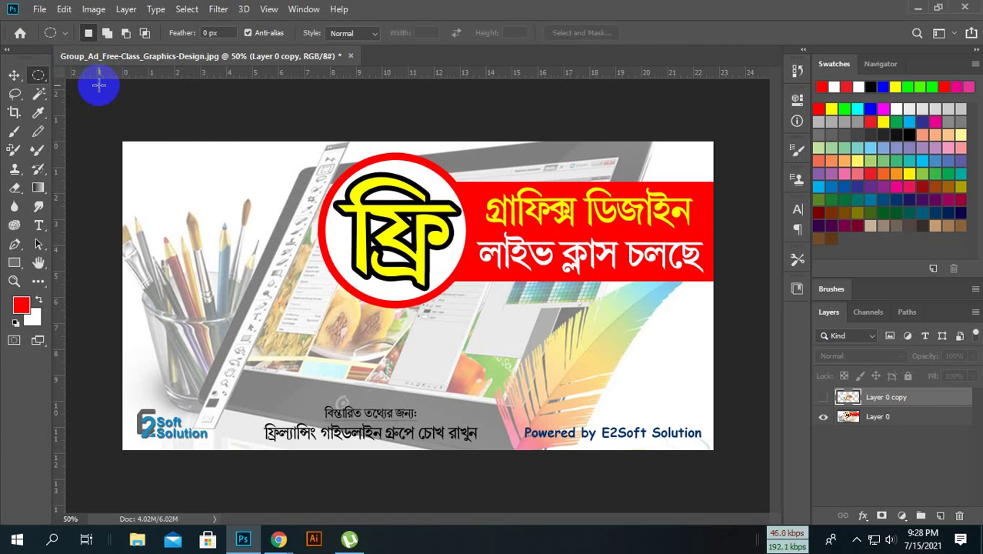
drag(363, 225, 544, 351)
click(151, 179)
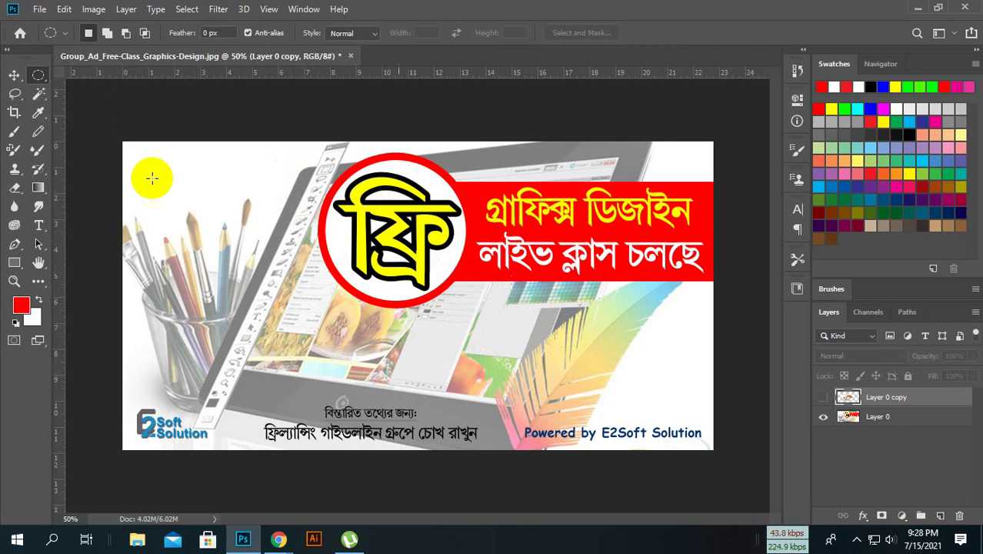
drag(307, 154, 492, 397)
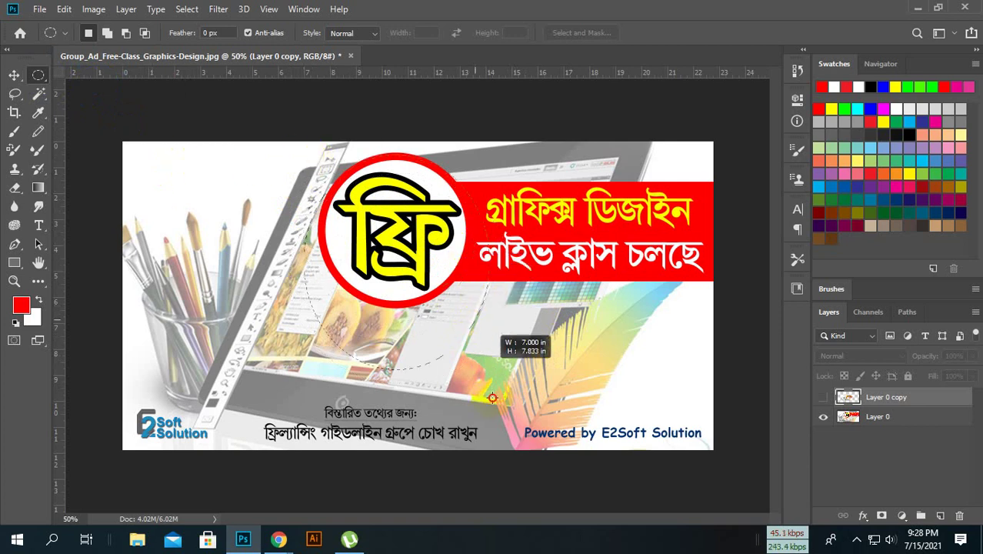
drag(492, 398, 560, 390)
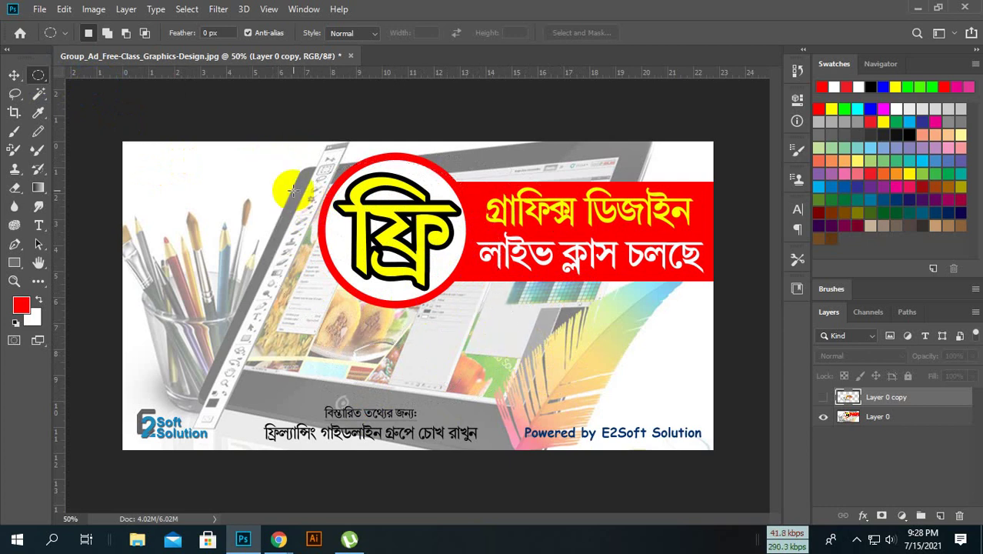
drag(300, 166, 566, 433)
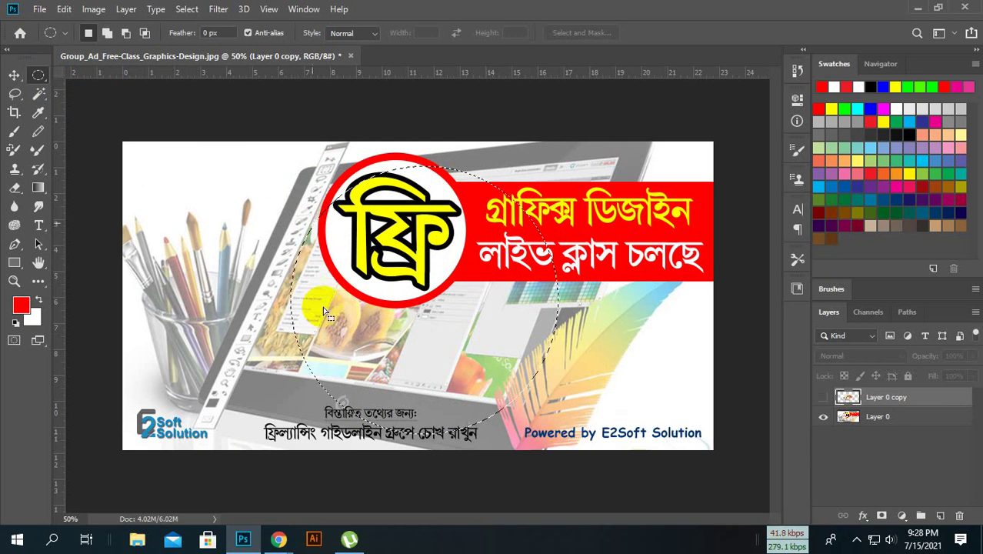
click(597, 324)
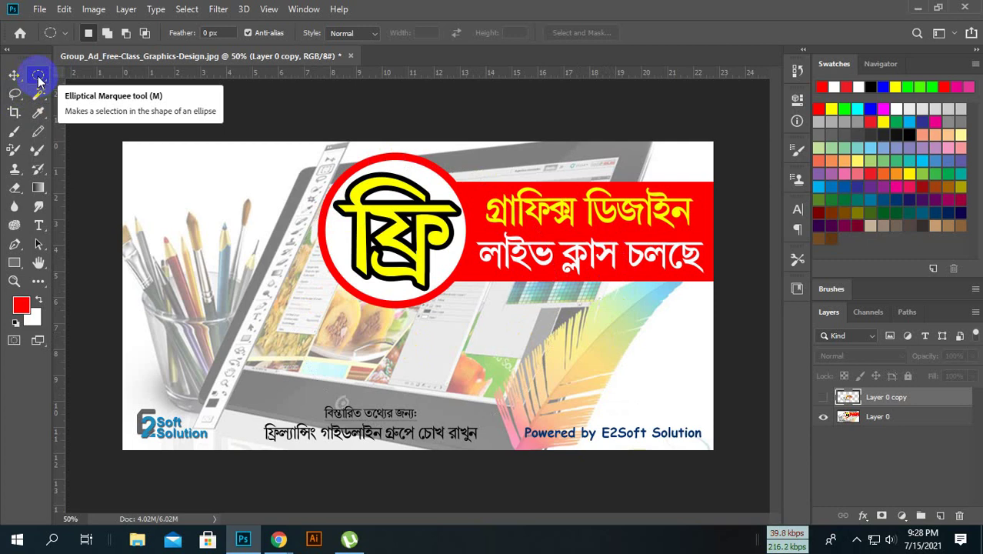
click(38, 77)
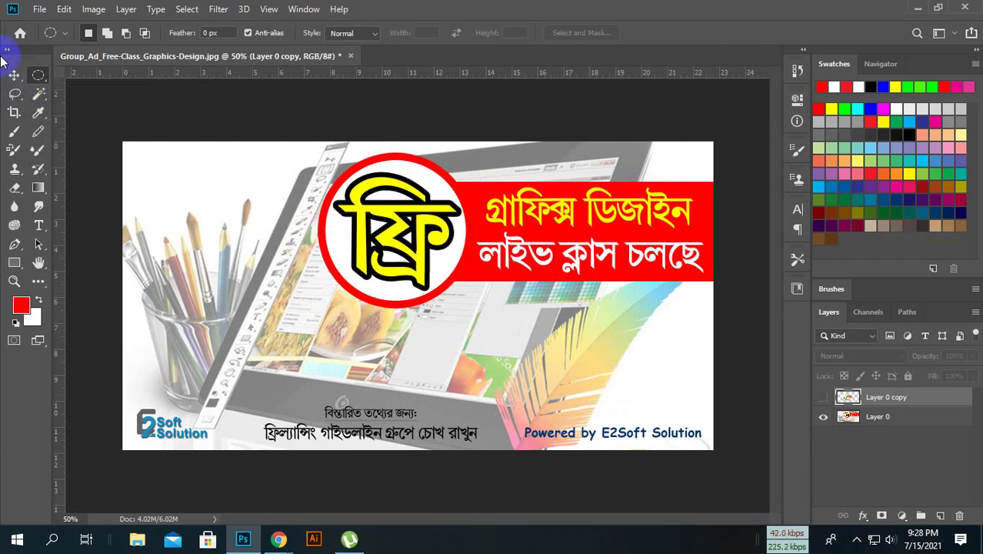
click(85, 82)
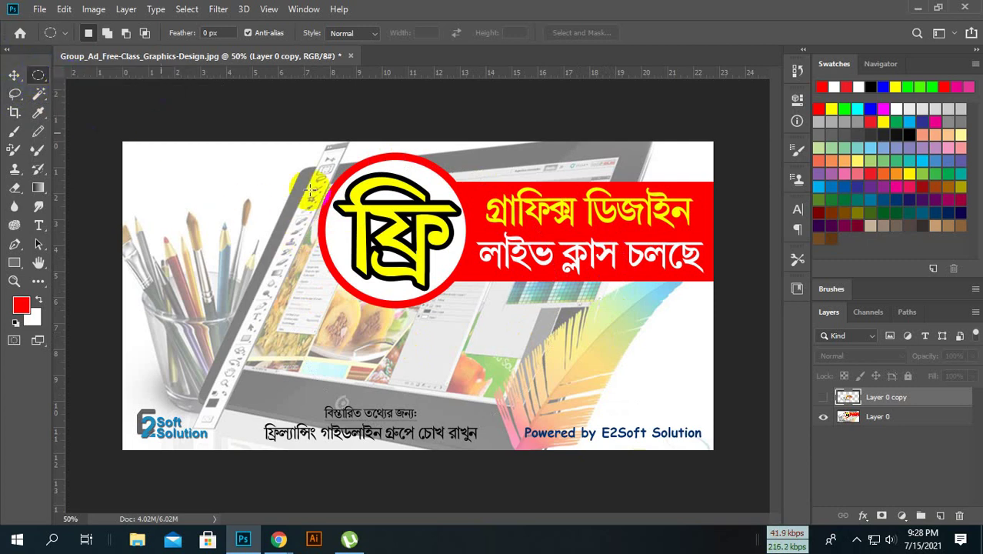
mouse_move(355, 184)
mouse_down()
mouse_move(511, 314)
mouse_move(472, 296)
mouse_up()
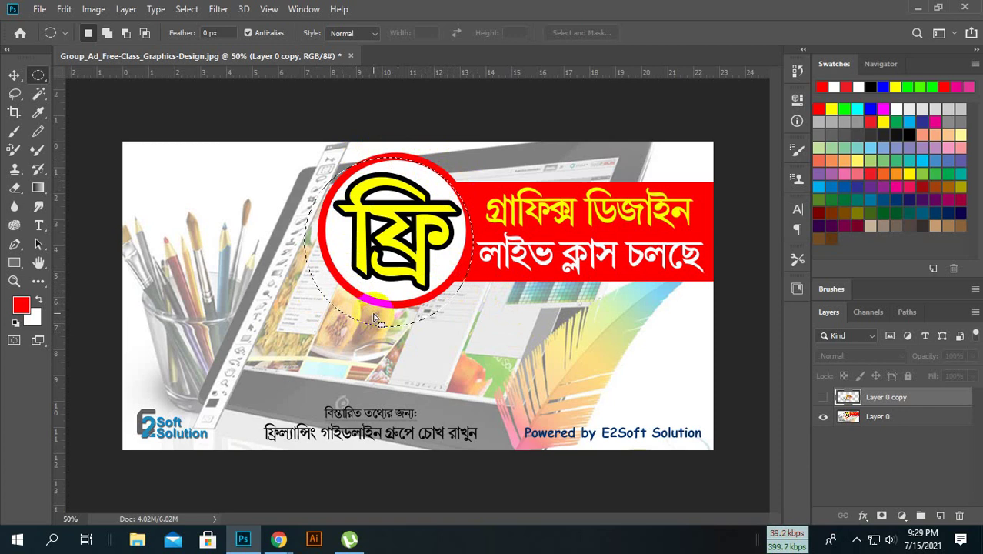
click(377, 311)
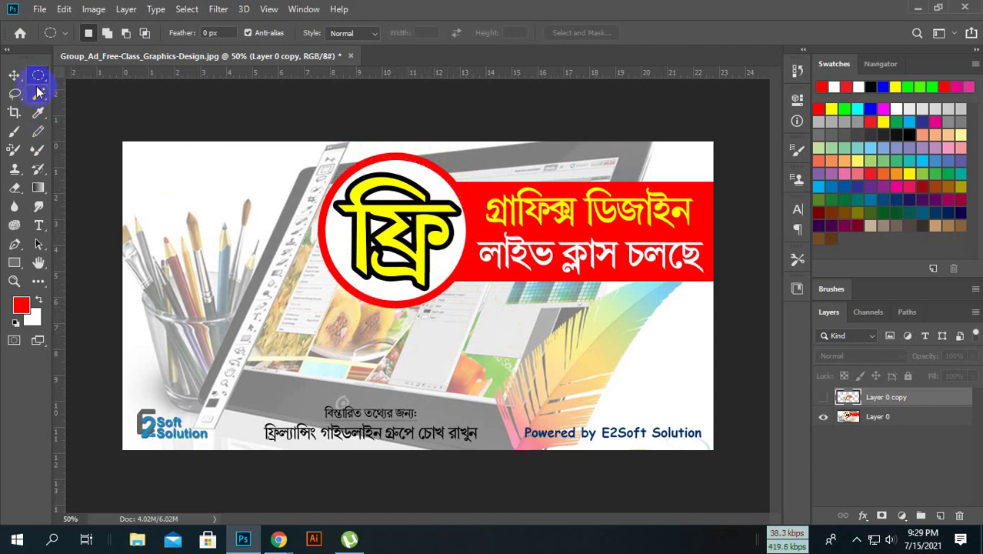
drag(37, 77, 75, 80)
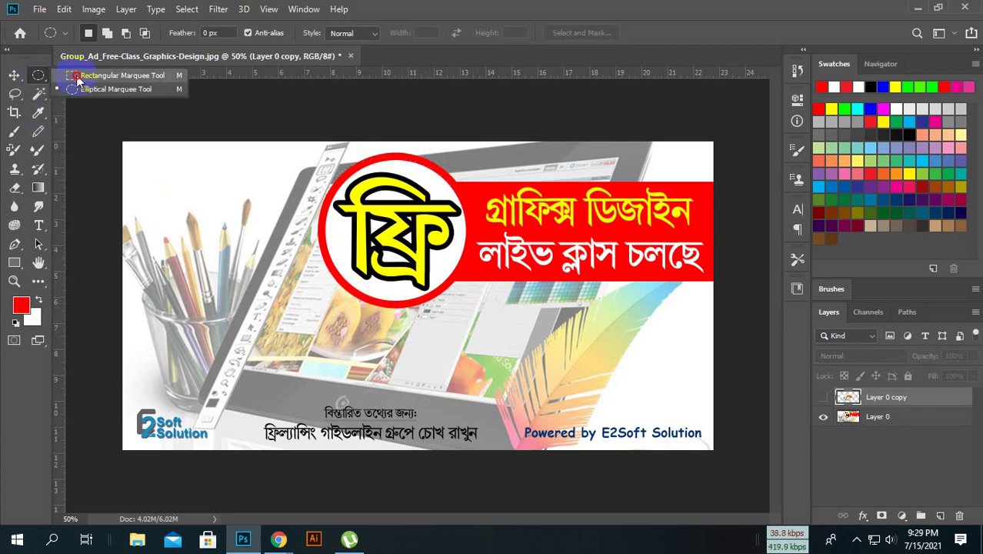
mouse_move(313, 149)
mouse_down()
mouse_move(435, 298)
mouse_move(470, 315)
mouse_up()
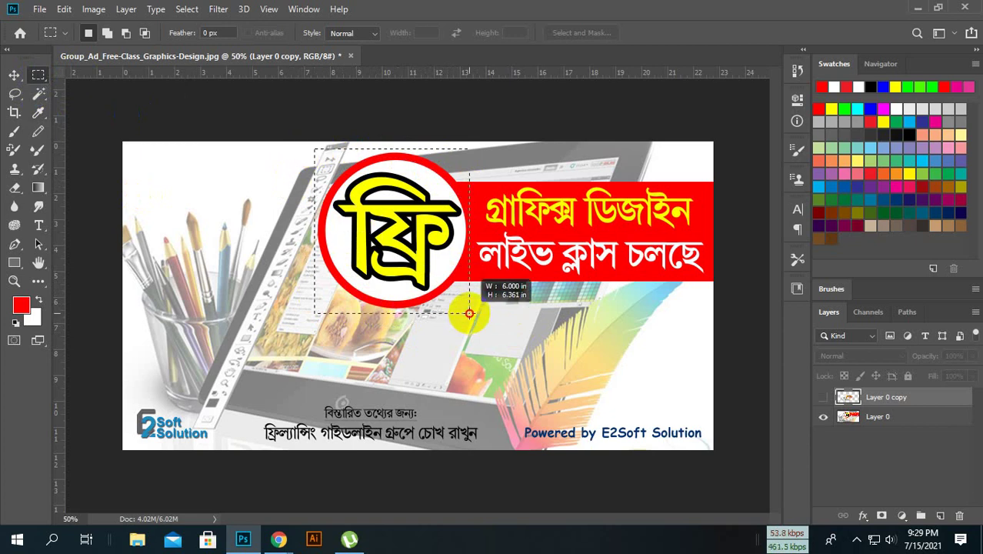
drag(471, 317, 470, 314)
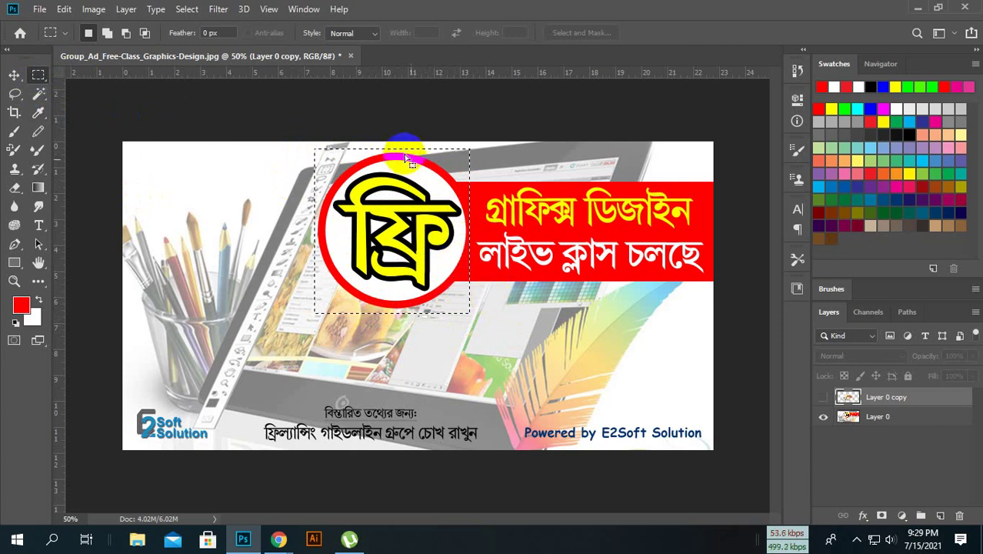
click(368, 257)
click(520, 307)
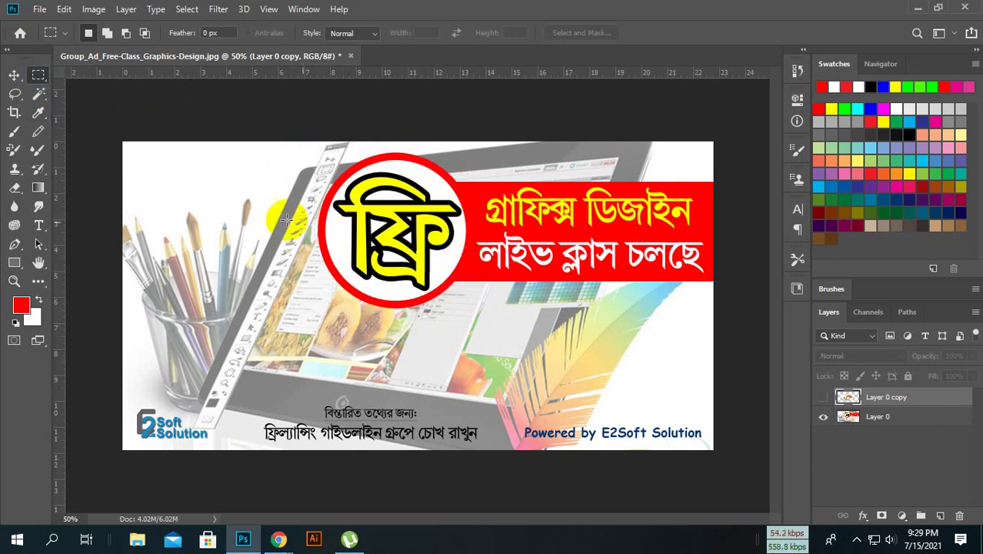
click(15, 96)
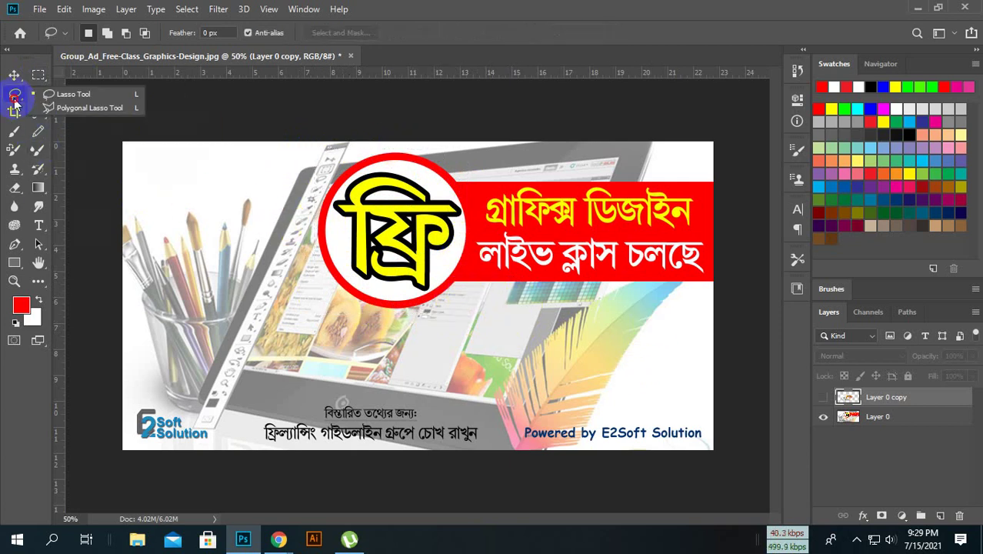
drag(22, 102, 90, 100)
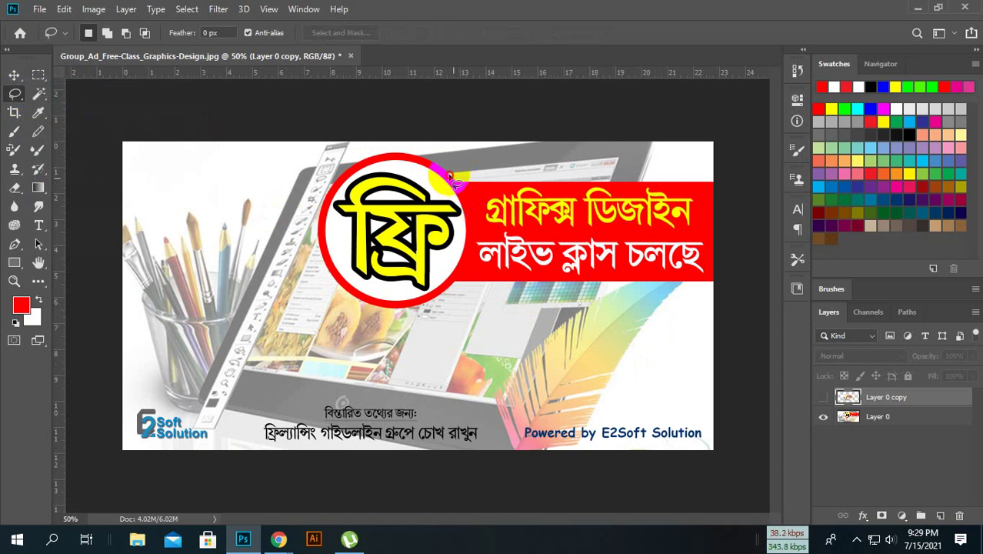
mouse_move(450, 176)
mouse_down()
mouse_move(467, 183)
mouse_move(364, 162)
mouse_up()
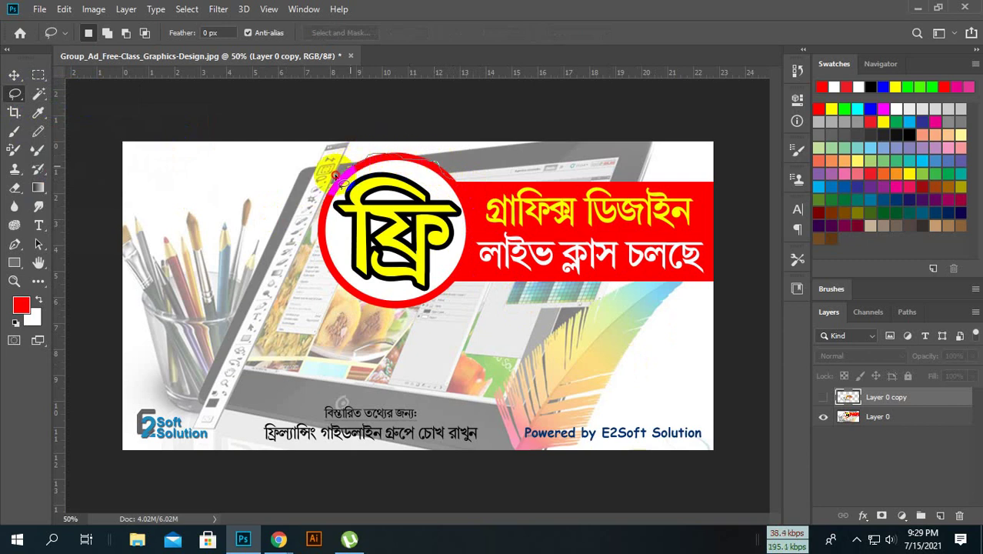
mouse_move(363, 163)
mouse_down()
mouse_move(331, 267)
mouse_move(444, 299)
mouse_move(468, 240)
mouse_move(459, 186)
mouse_move(381, 157)
mouse_up()
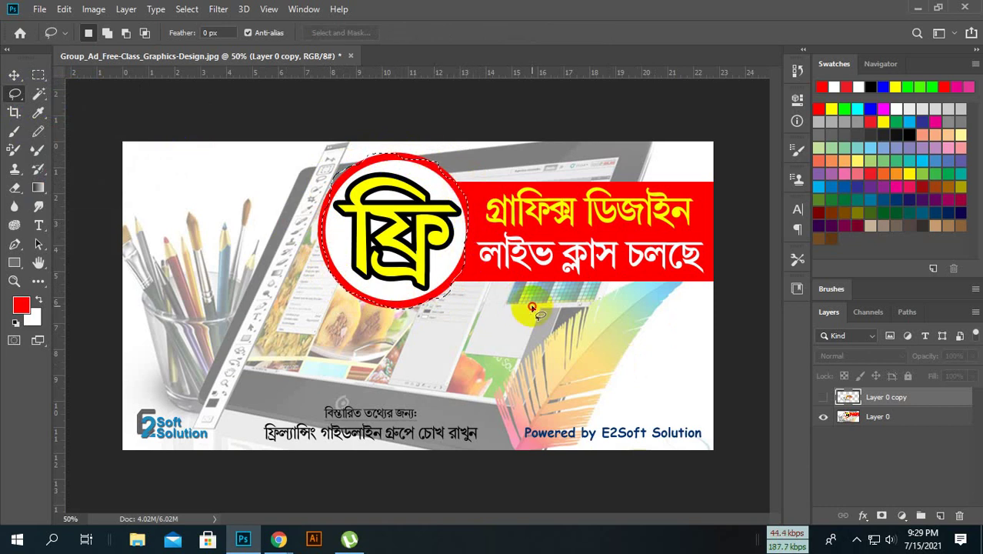
mouse_move(448, 287)
mouse_down()
mouse_move(406, 320)
mouse_move(311, 211)
mouse_move(379, 168)
mouse_move(466, 223)
mouse_move(445, 300)
mouse_up()
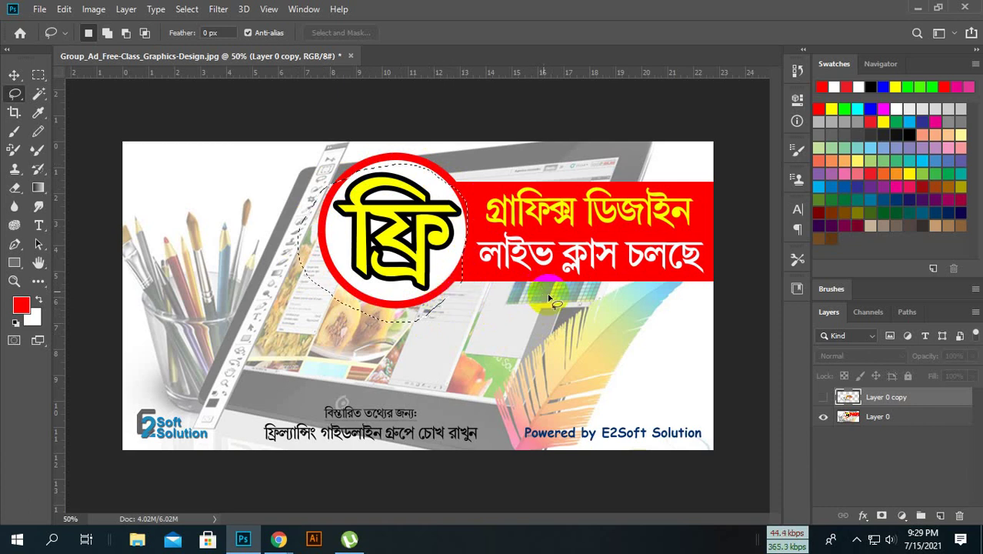
click(456, 331)
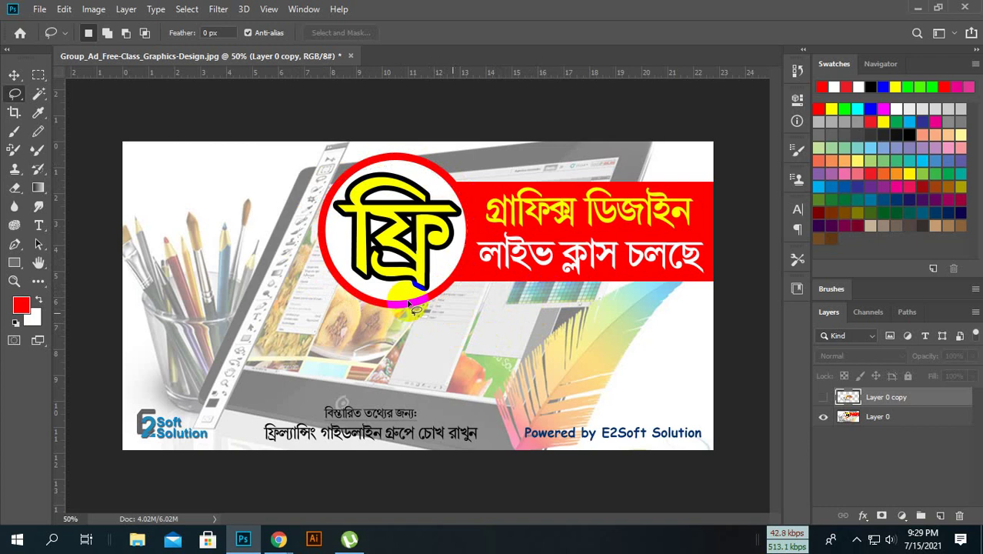
right_click(12, 98)
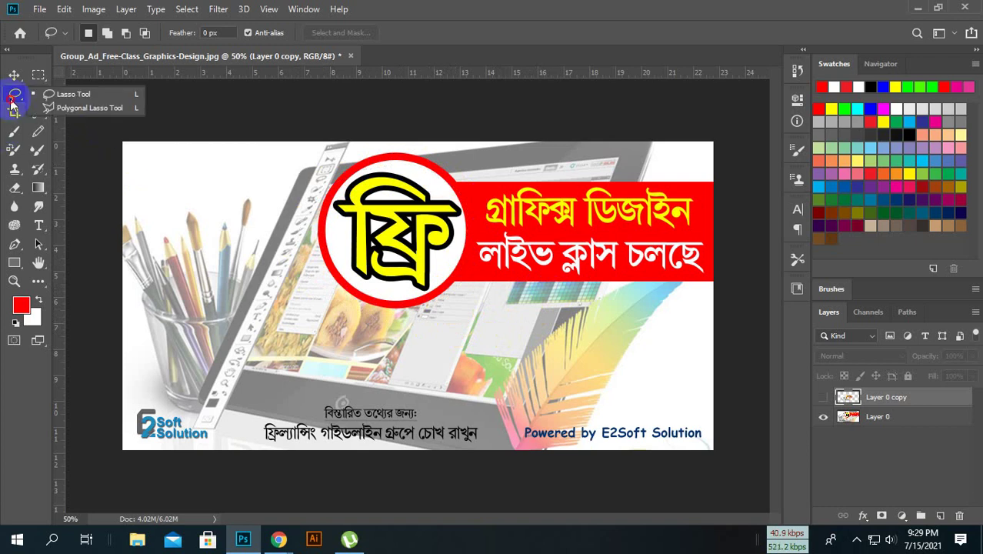
click(92, 109)
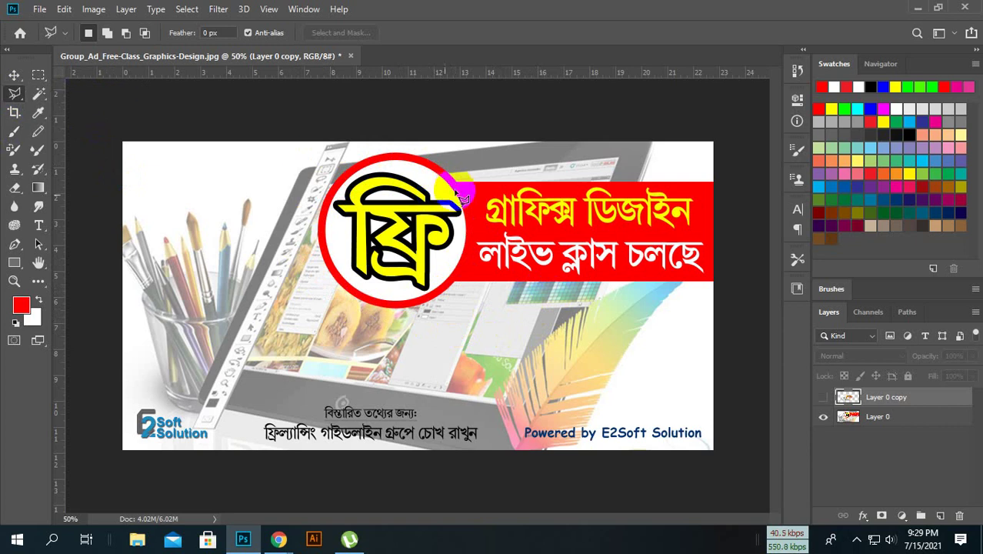
right_click(18, 93)
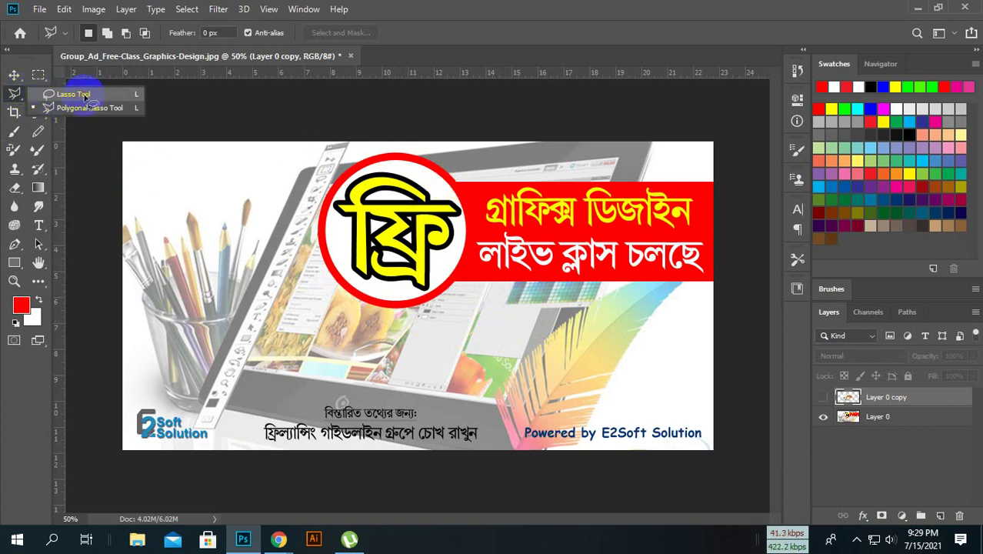
click(73, 94)
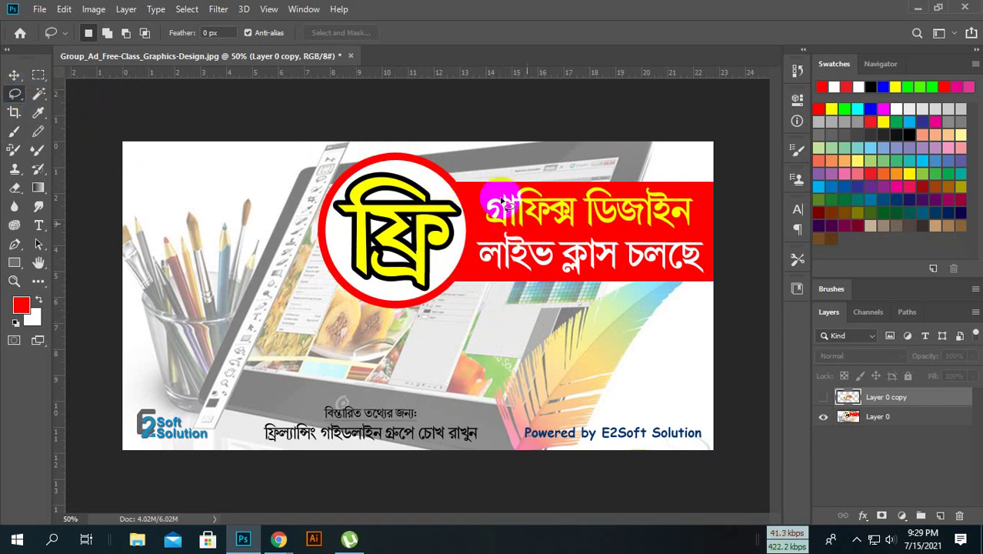
mouse_move(458, 183)
mouse_down()
mouse_move(331, 176)
mouse_move(464, 206)
mouse_move(460, 186)
mouse_up()
click(461, 187)
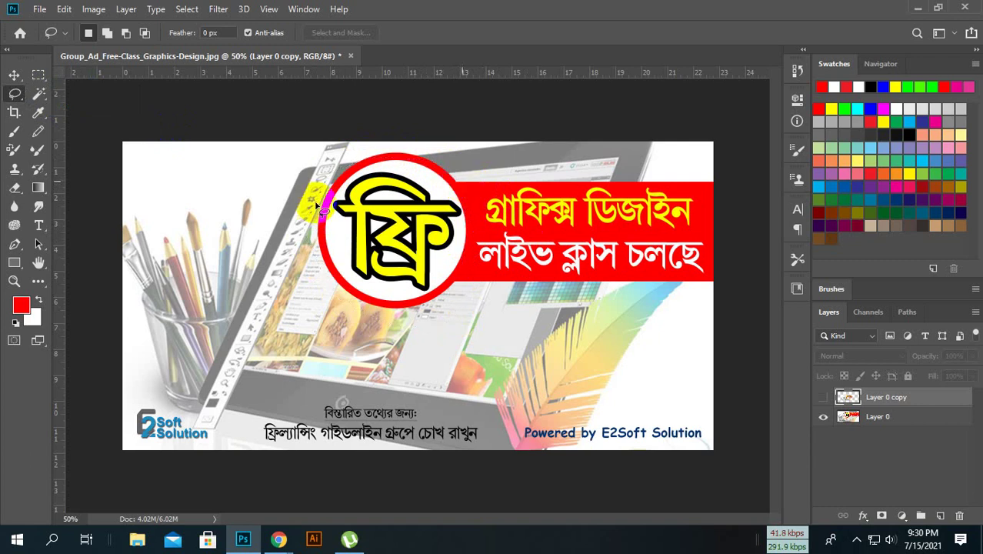
drag(11, 102, 89, 108)
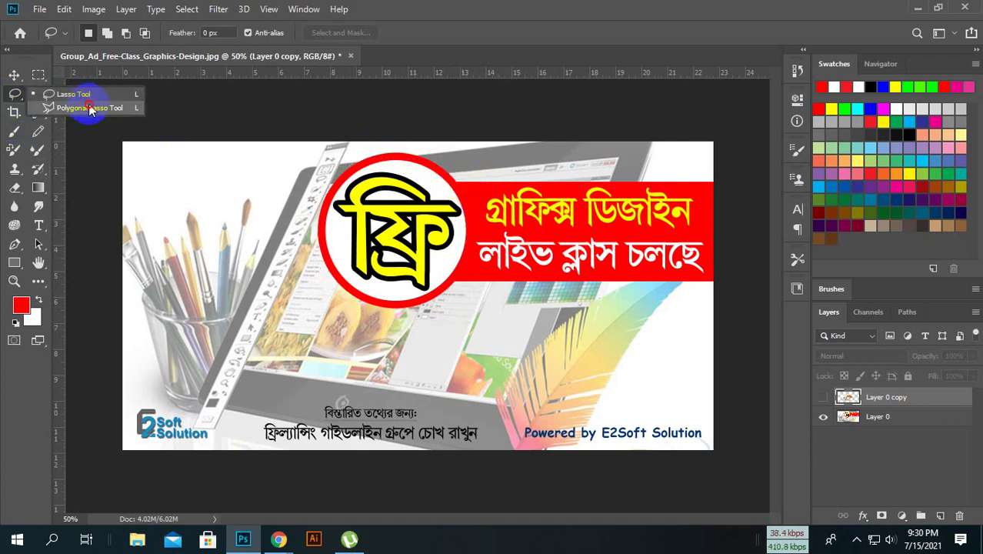
Step: Trace a closed Polygonal Lasso outline around the ফ্রি badge and the red title strip
click(112, 109)
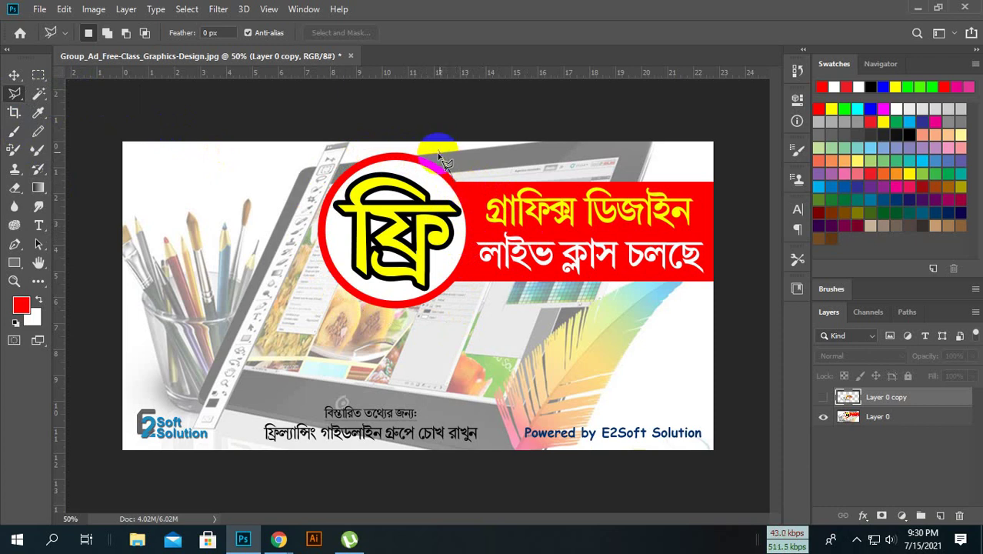
click(627, 185)
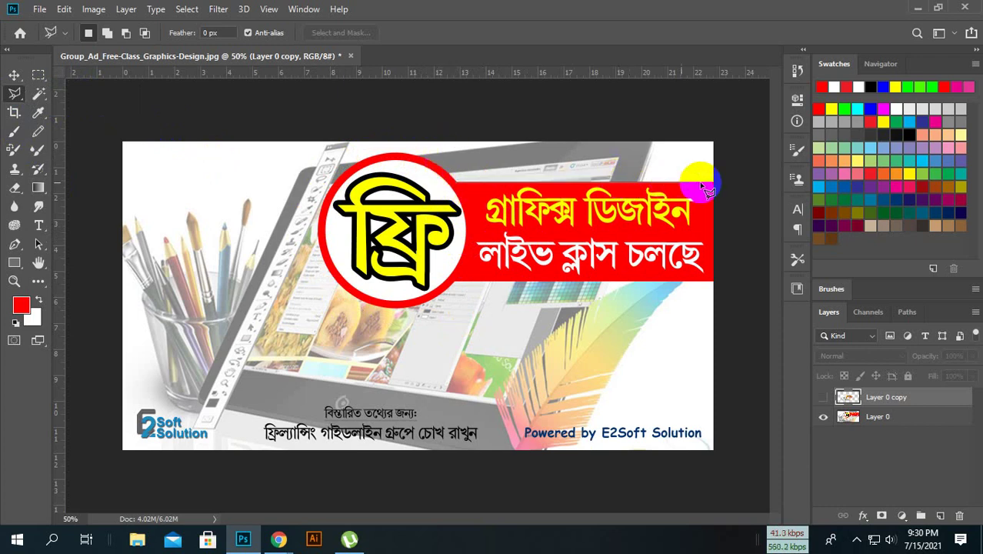
click(714, 183)
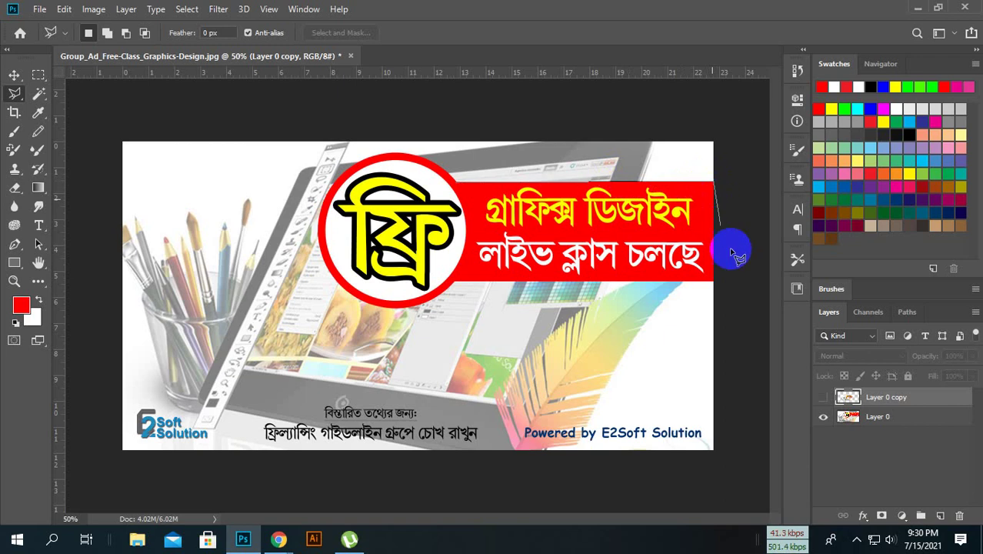
click(714, 283)
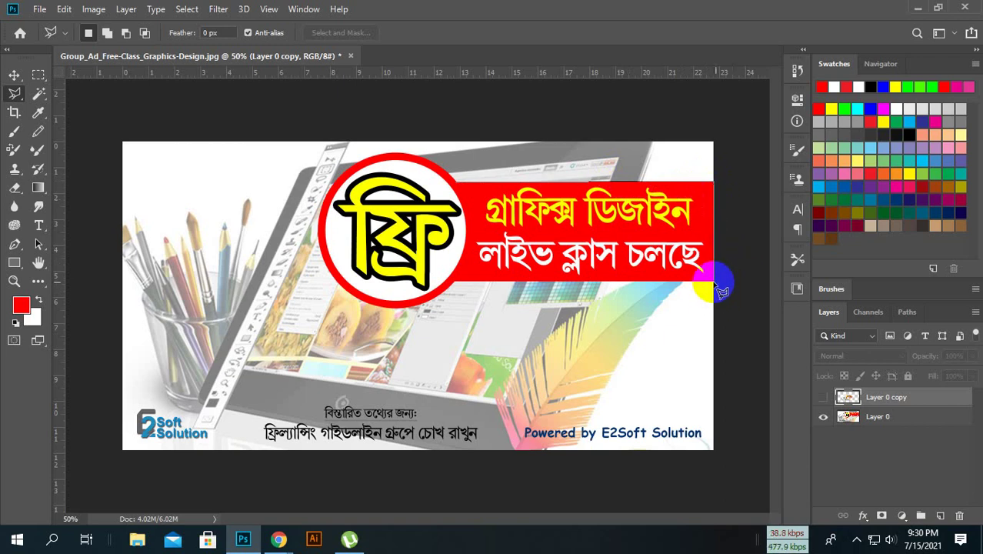
click(453, 282)
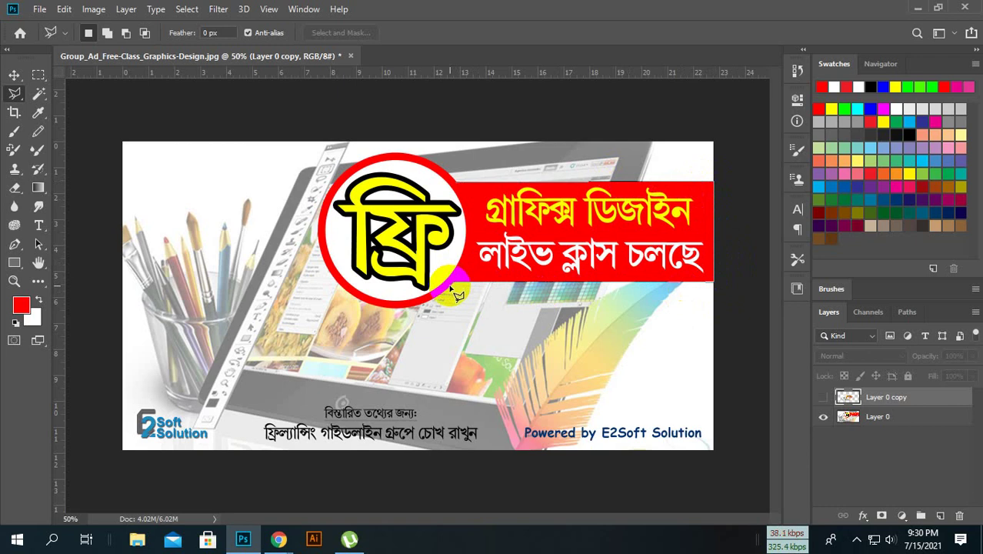
click(429, 306)
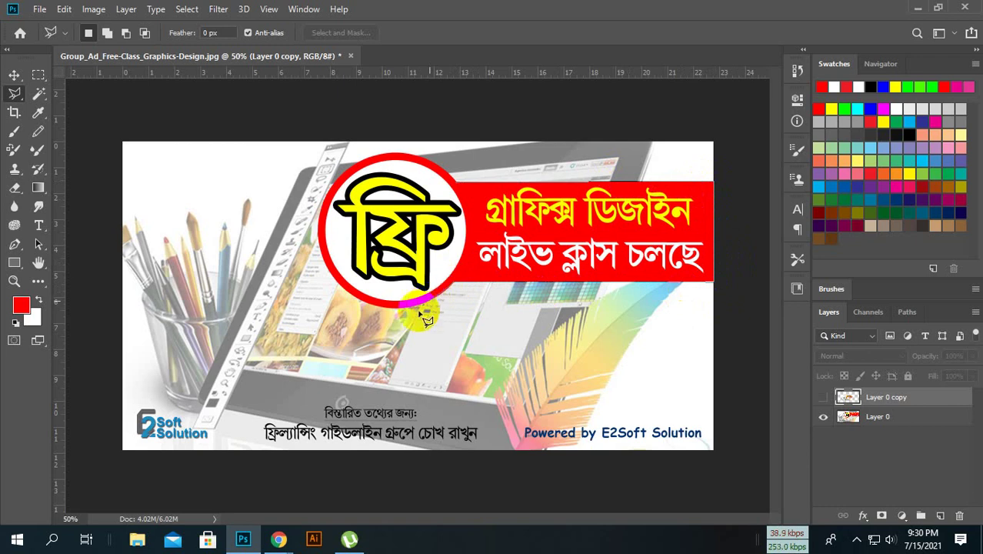
click(399, 301)
click(395, 300)
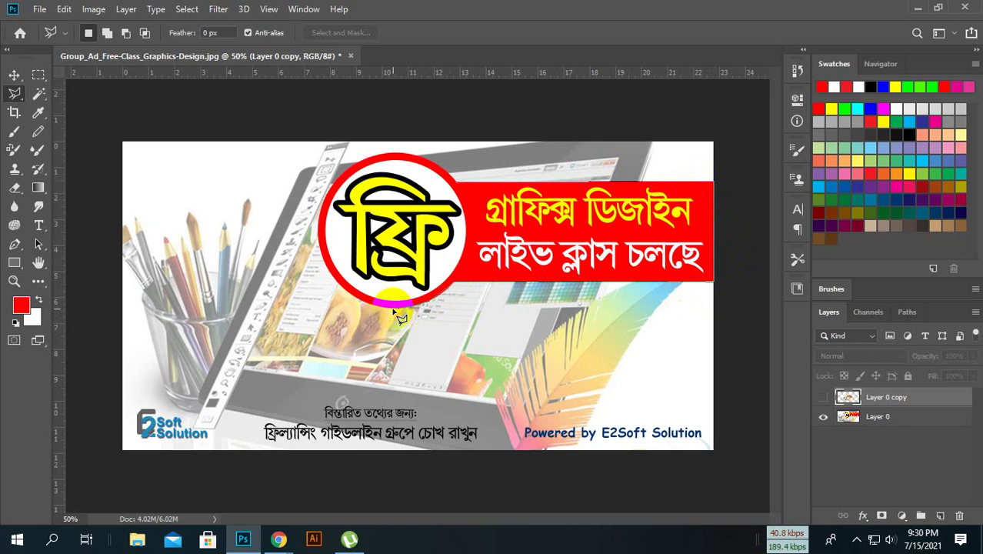
click(377, 302)
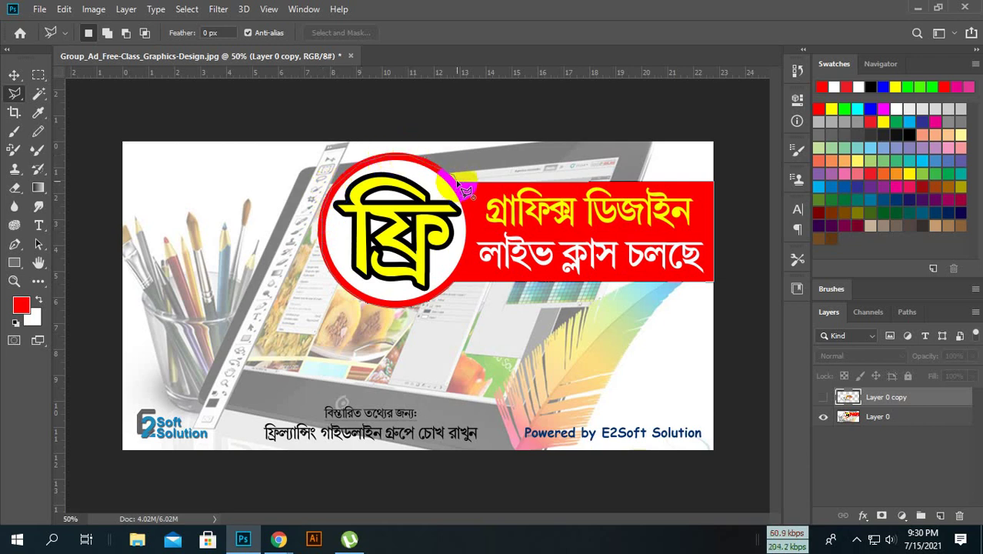
double_click(706, 264)
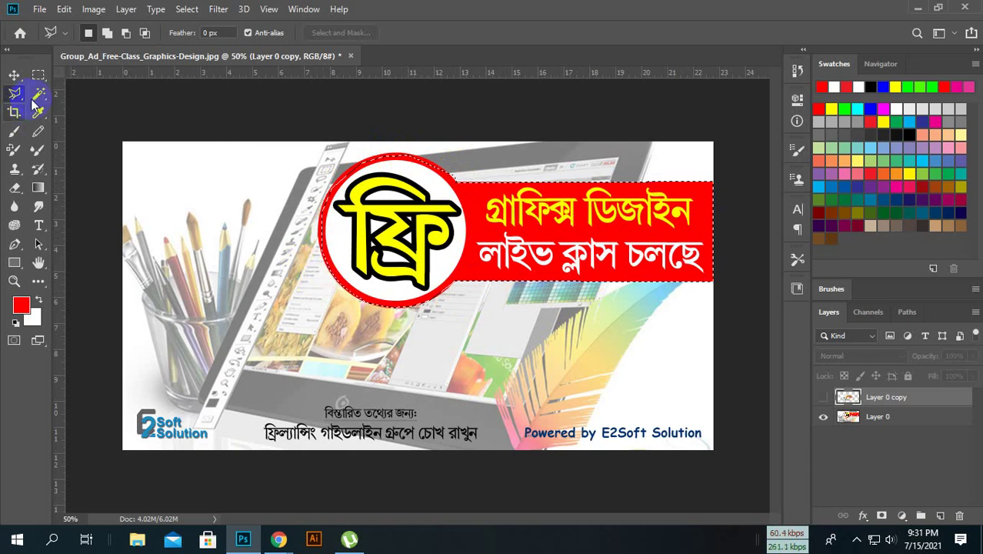
click(98, 149)
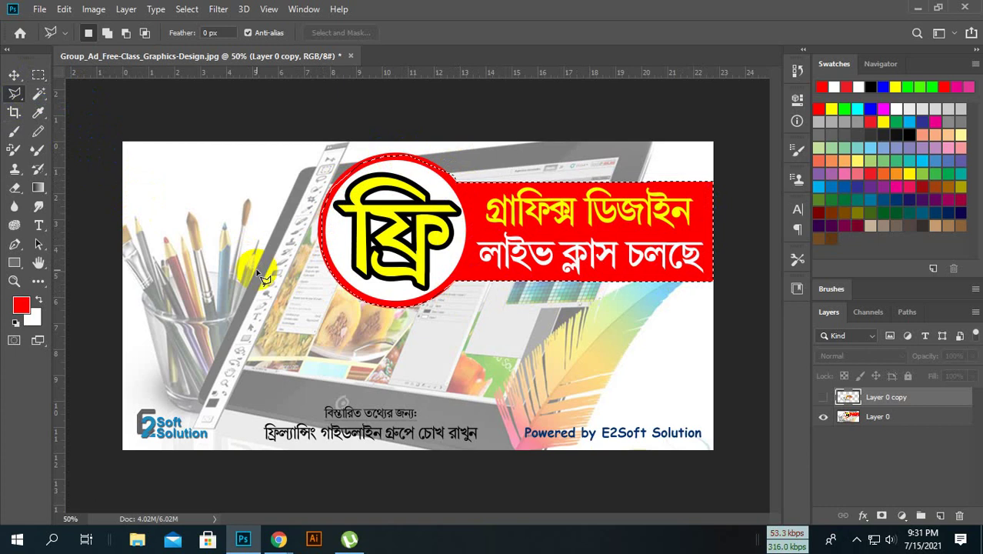
click(306, 99)
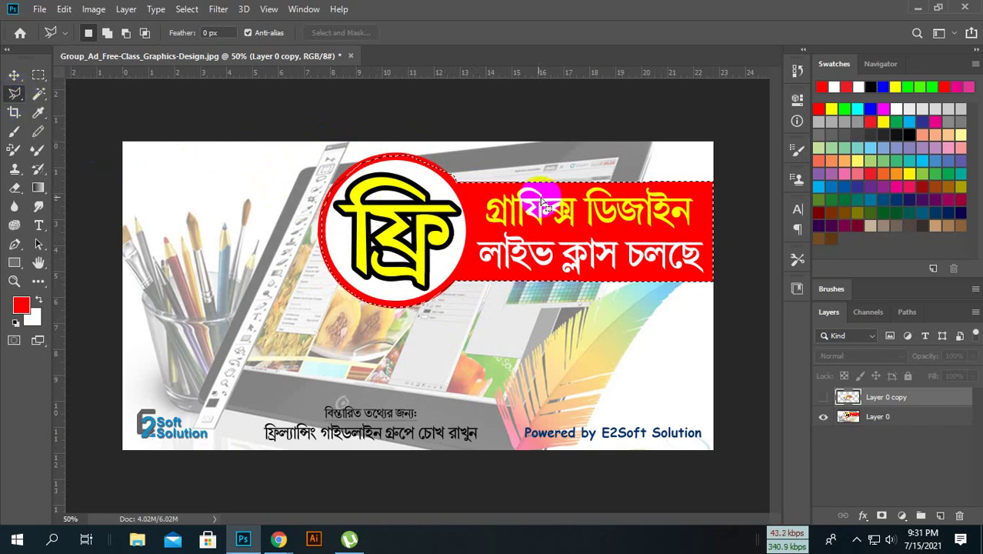
Step: Deselect the badge and title strip, then undo to bring the selection back
key(ctrl+d)
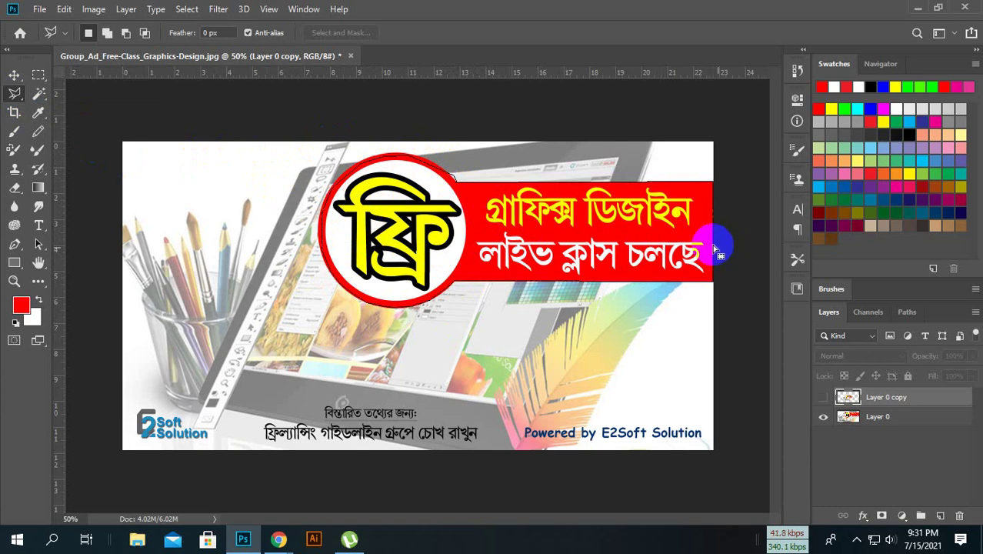
key(ctrl+z)
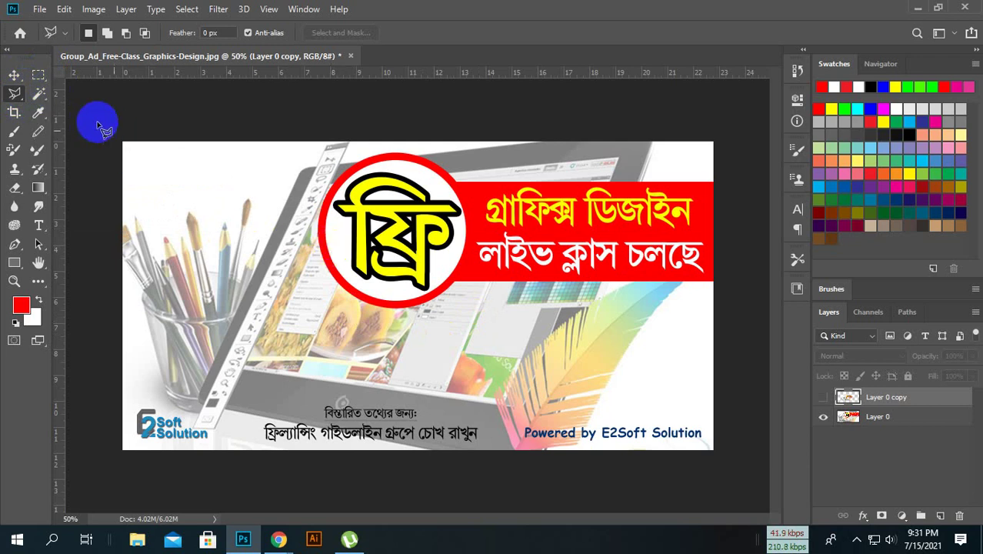
Step: Pick the Magic Wand and test selecting the logo's white interior with Layer 0 active
click(23, 115)
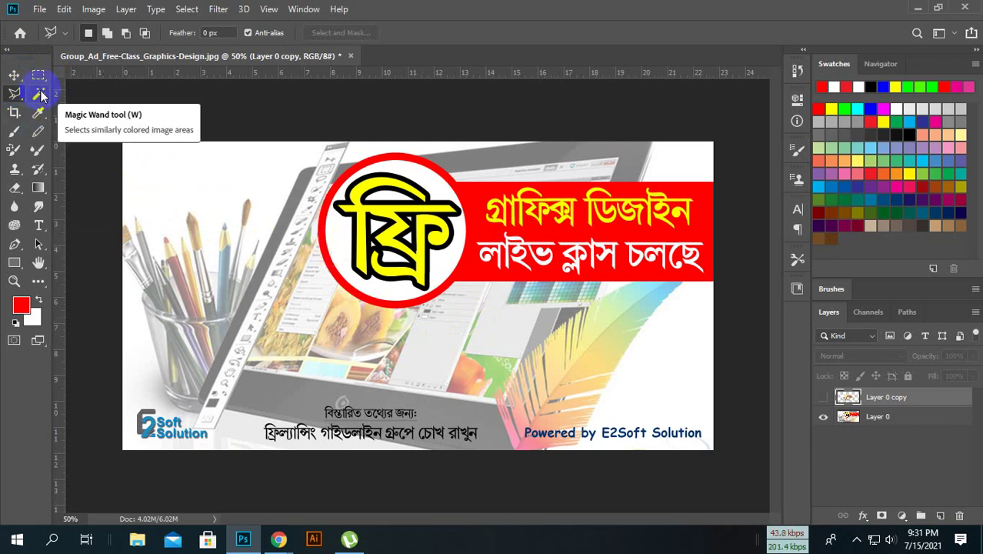
click(42, 95)
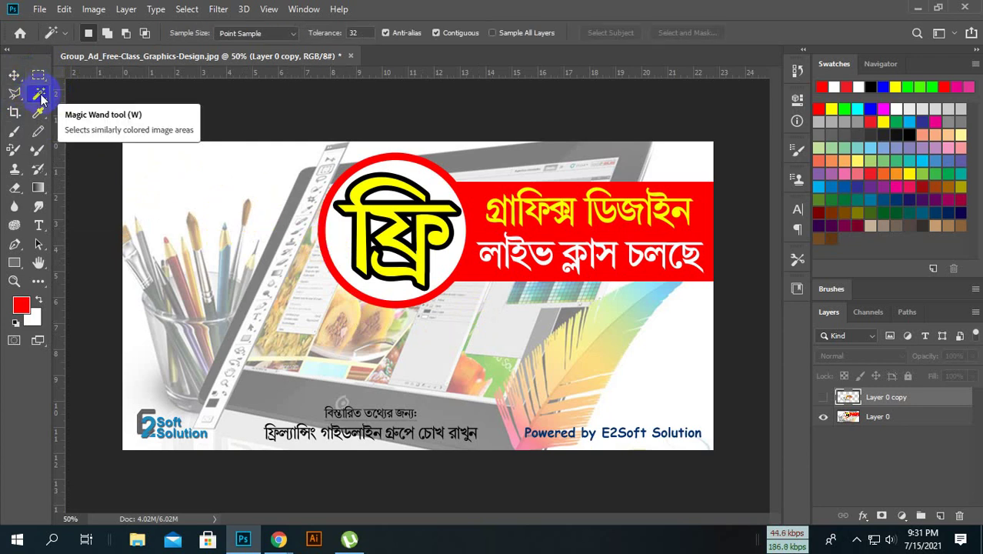
click(352, 188)
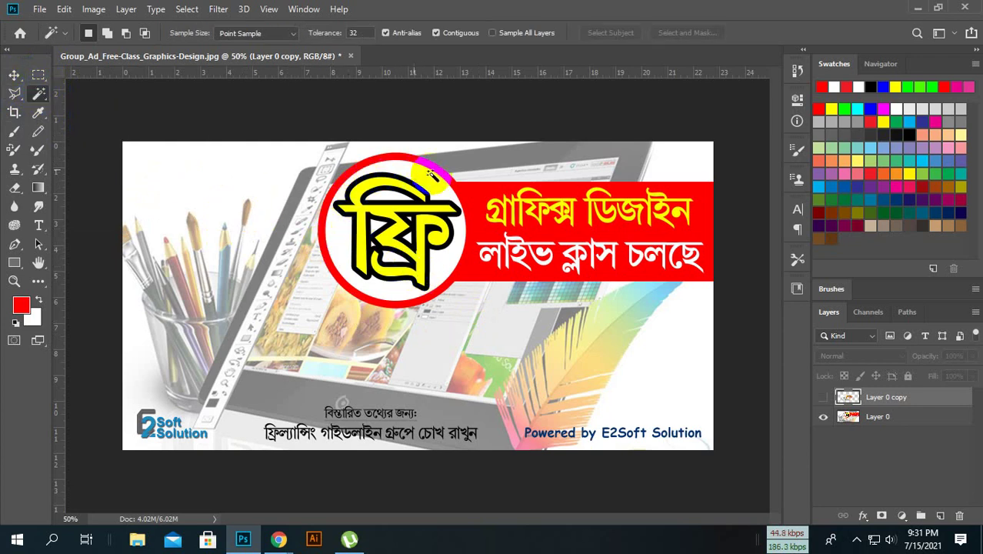
click(335, 234)
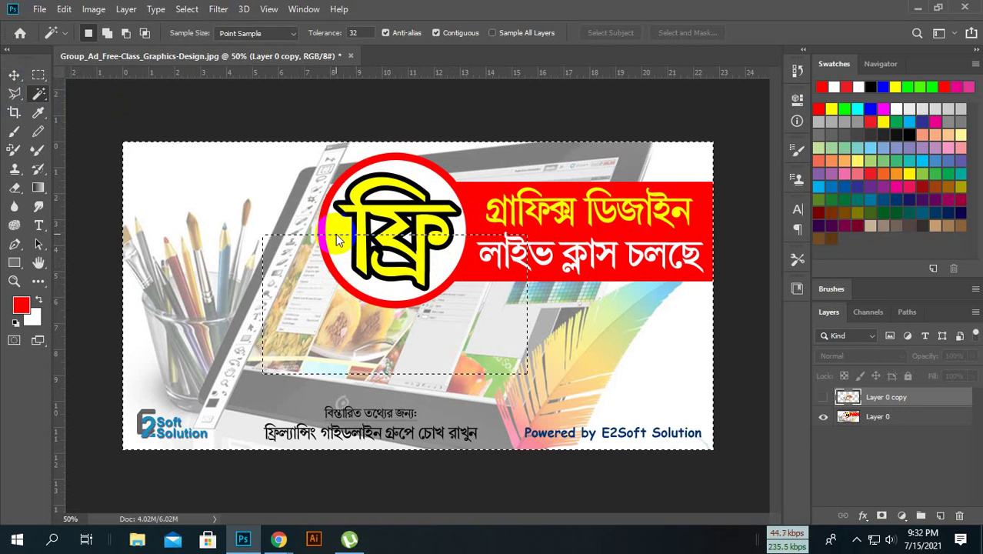
click(900, 417)
click(339, 218)
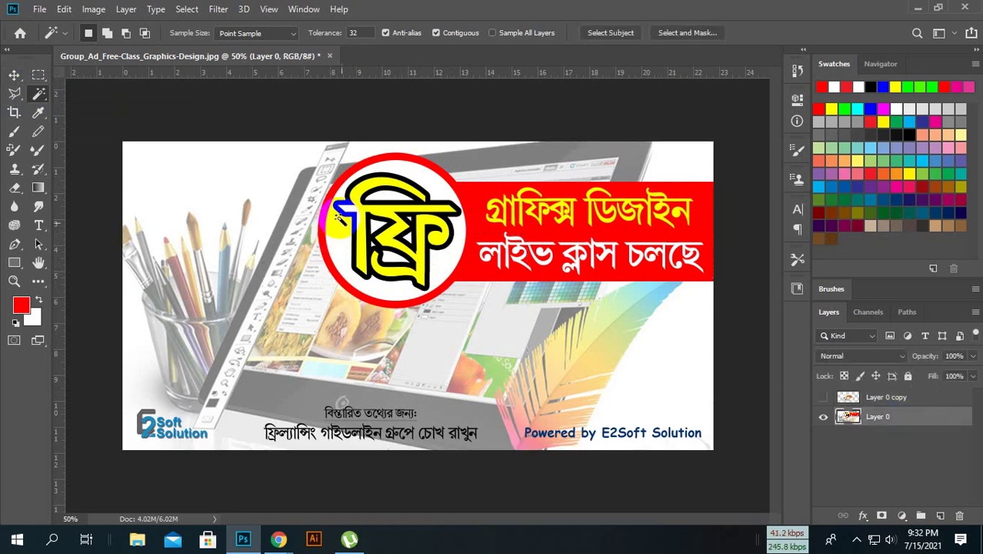
click(341, 230)
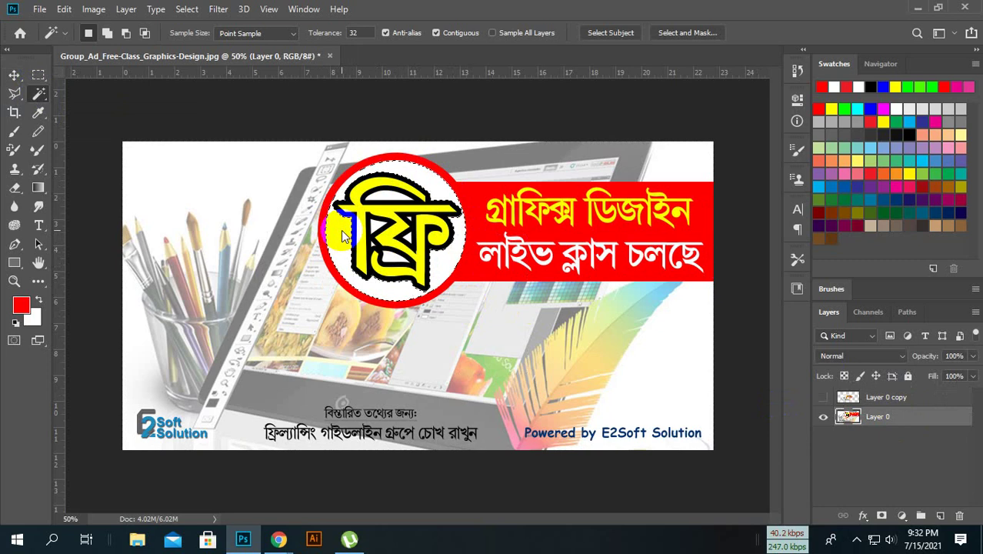
Step: Try Magic Wand picks on white areas beside the feather, the red logo and around the pencils
click(351, 252)
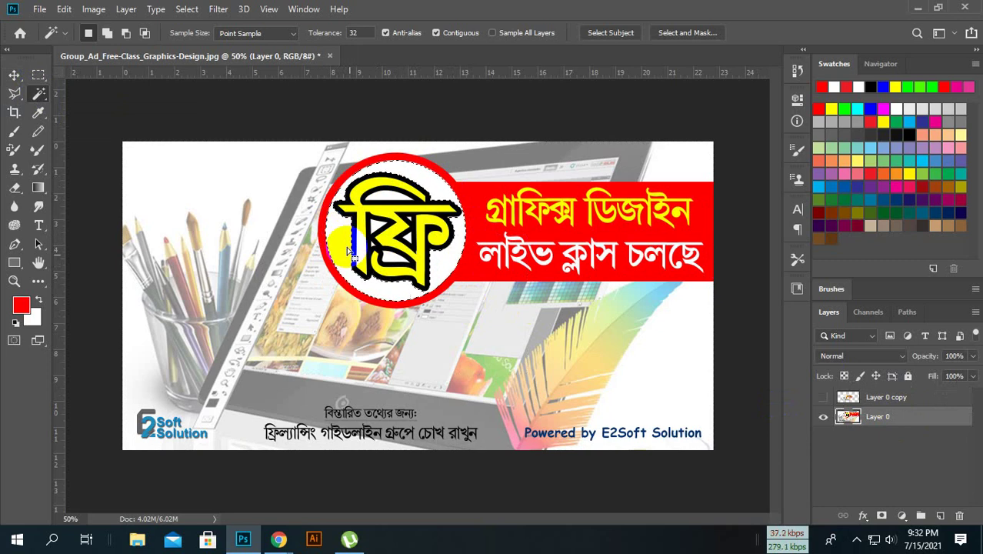
click(460, 230)
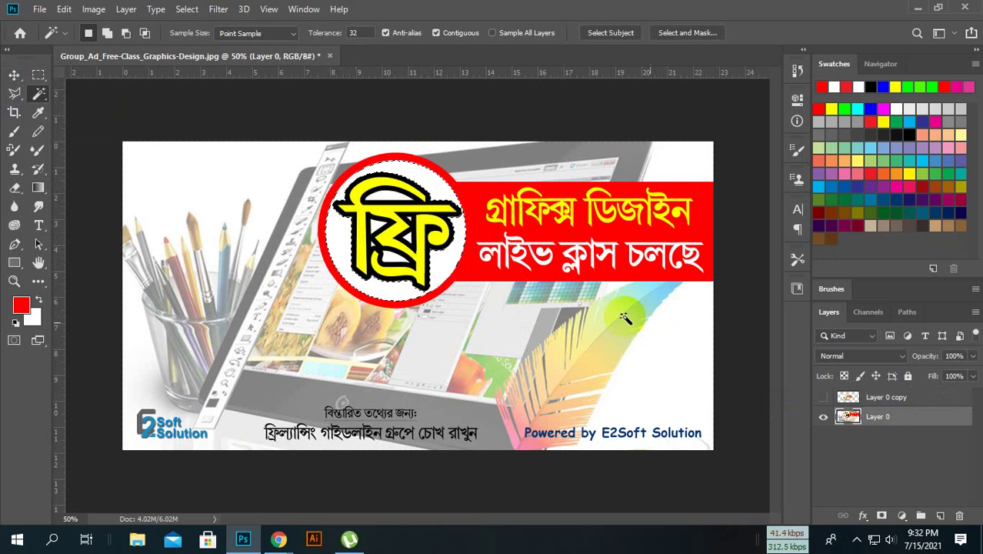
click(675, 368)
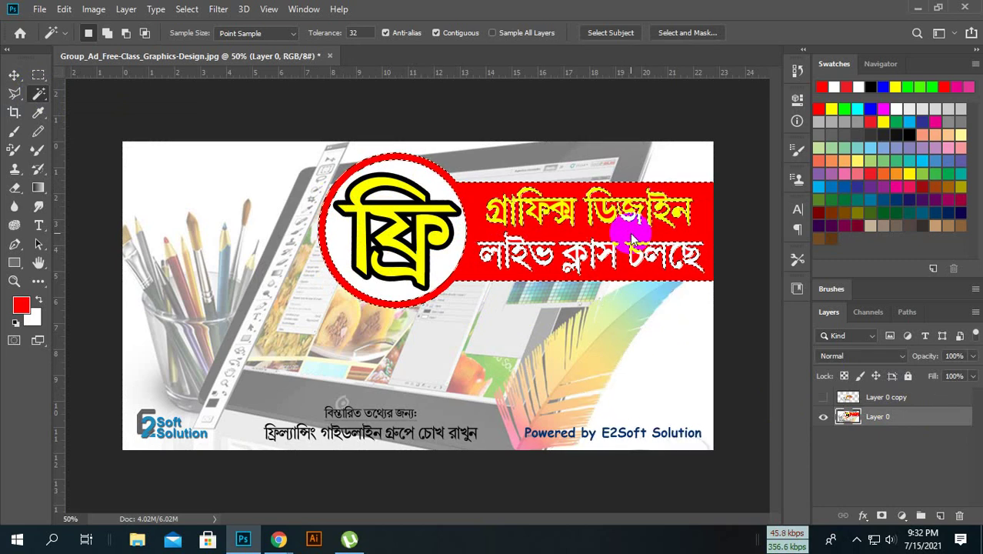
click(328, 203)
click(209, 177)
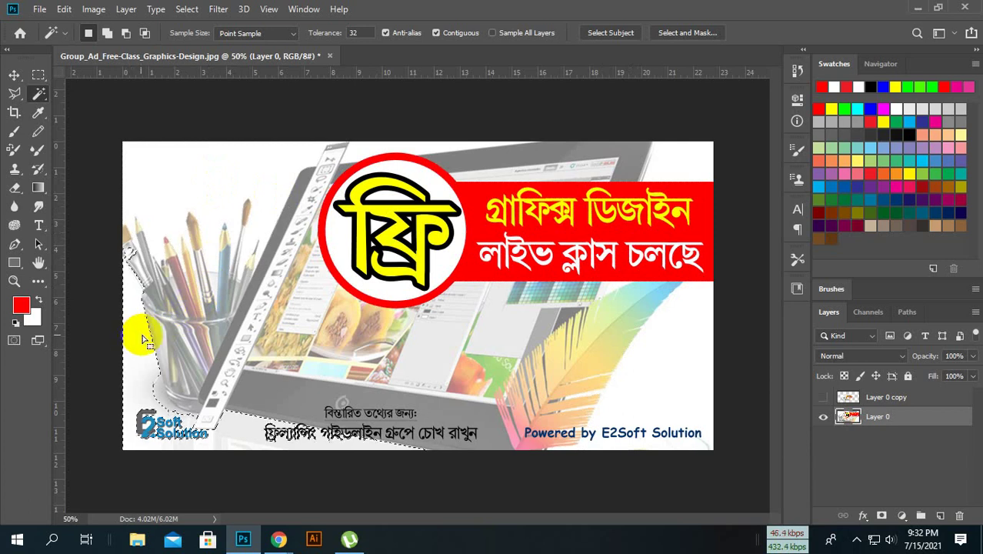
click(189, 203)
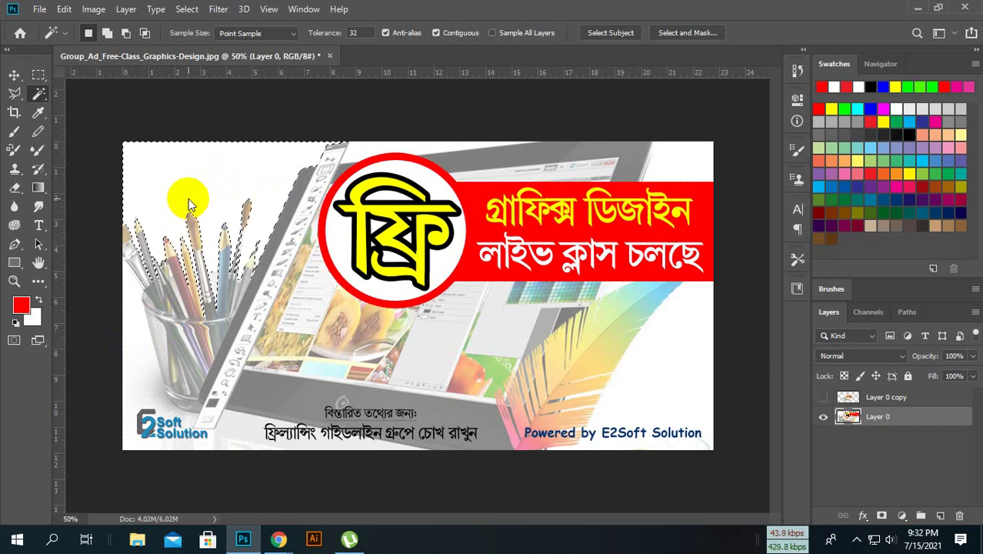
Step: Clear and redo the pencil-area selection, then pick white areas right of the feather and top-right corner
key(ctrl+d)
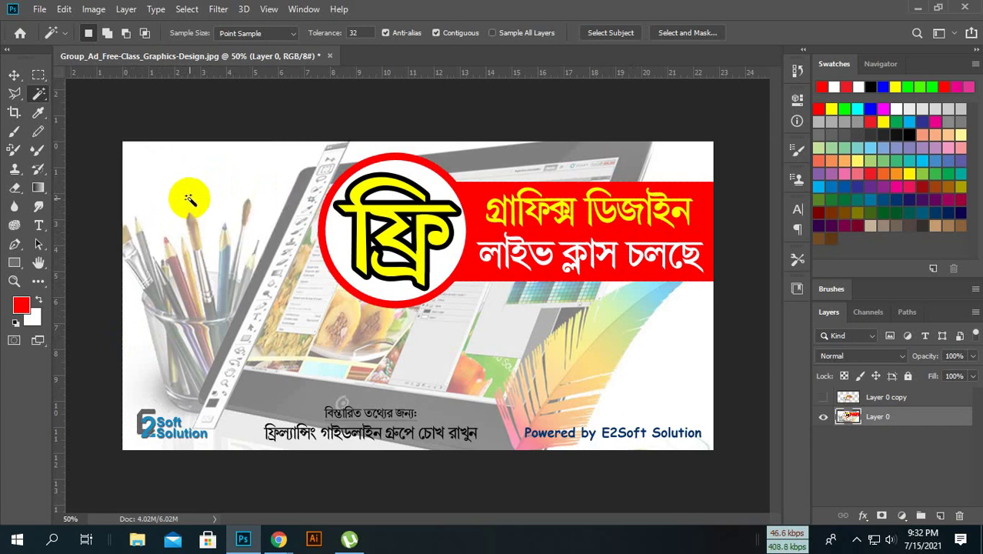
click(191, 200)
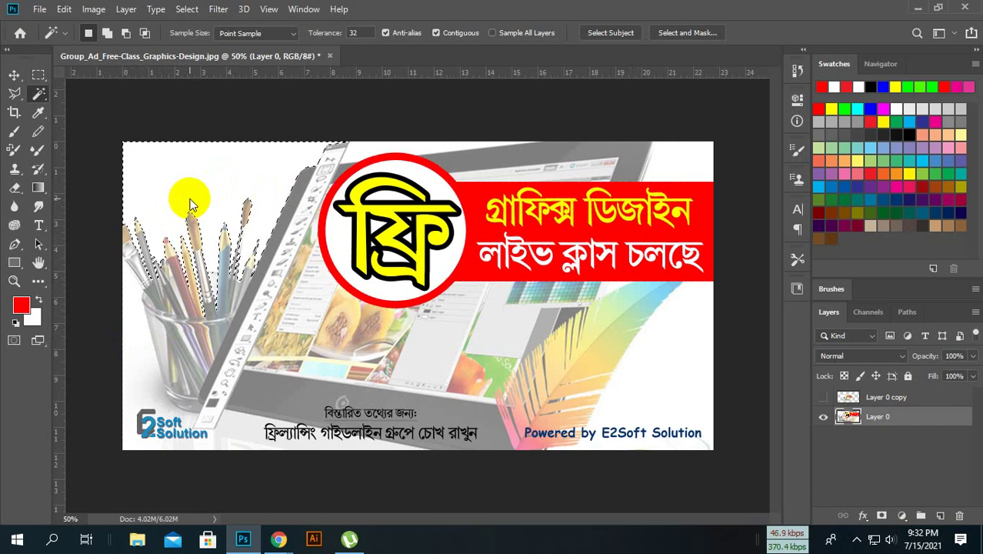
key(ctrl+d)
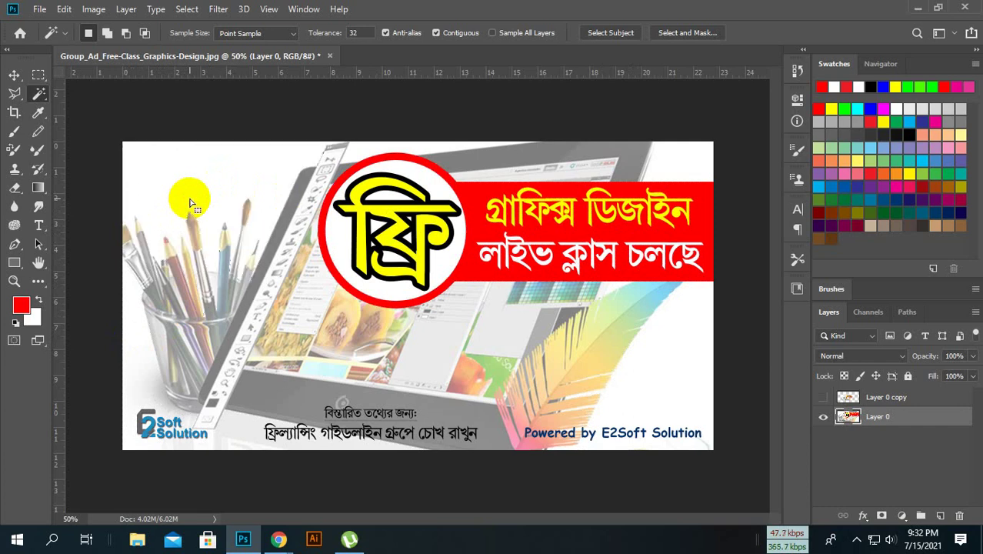
click(677, 344)
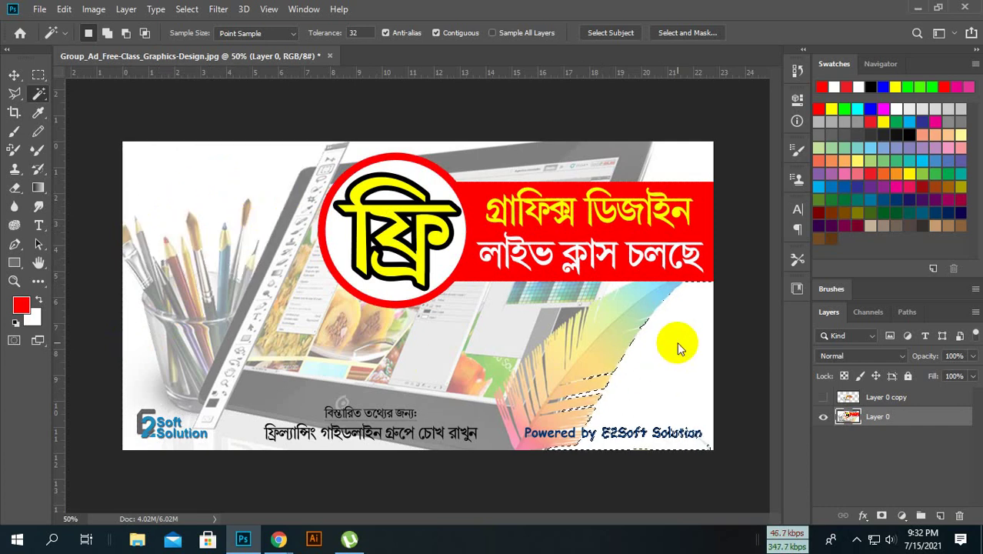
click(680, 164)
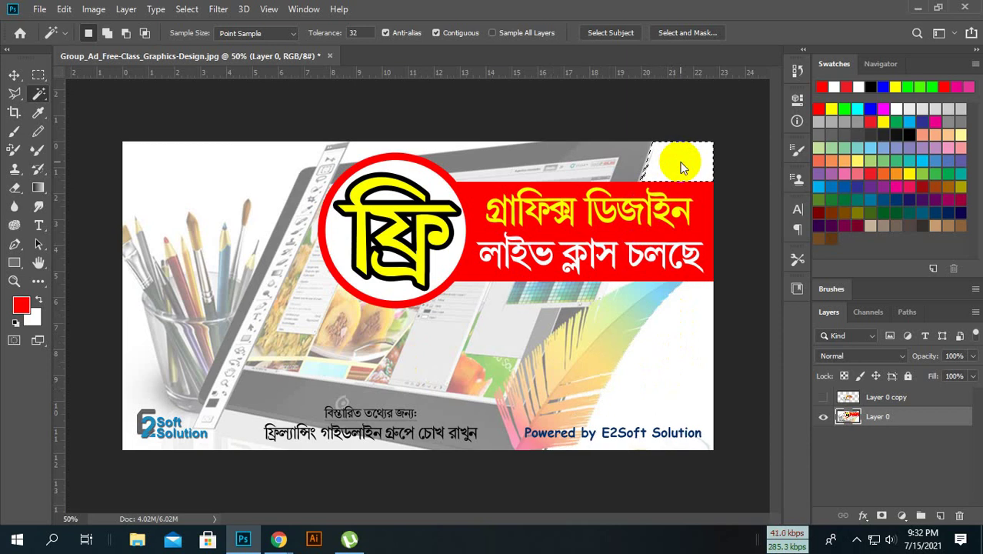
click(681, 165)
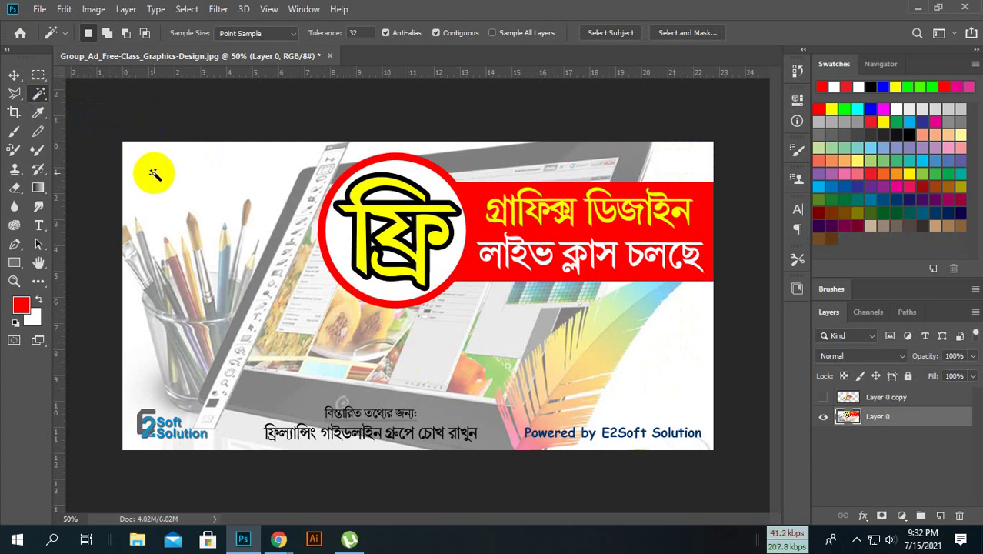
Step: Admit the waiting participant in Google Meet and return to the banner in Photoshop
click(14, 114)
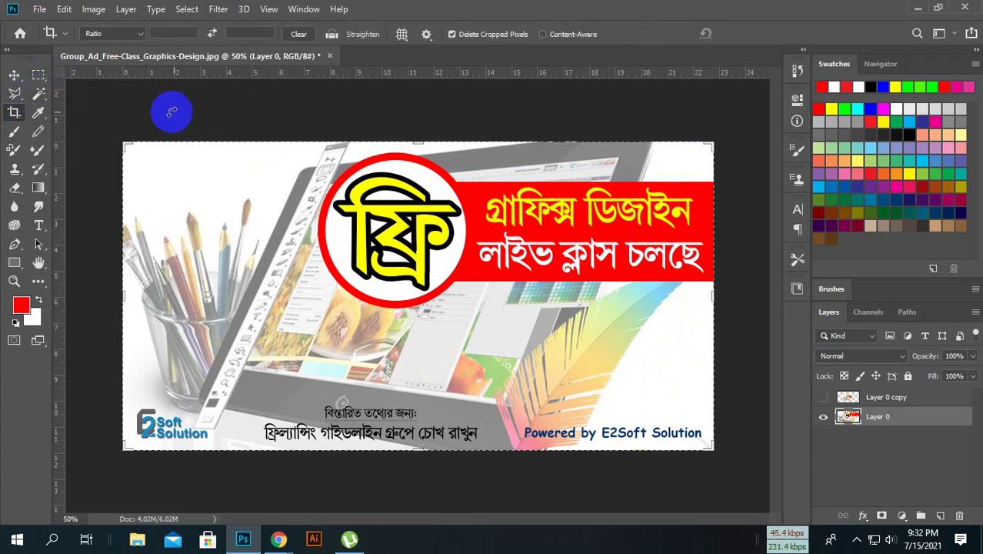
click(13, 75)
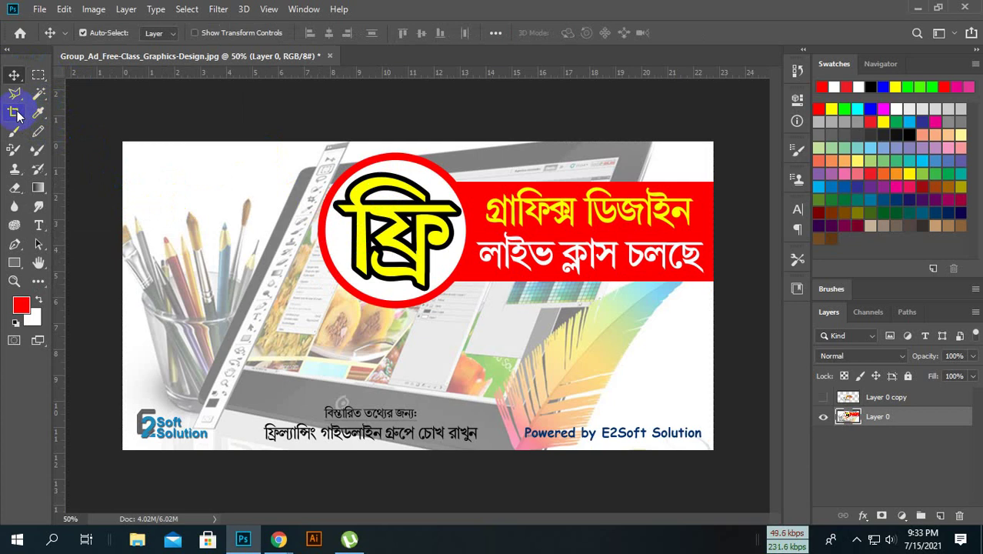
click(916, 9)
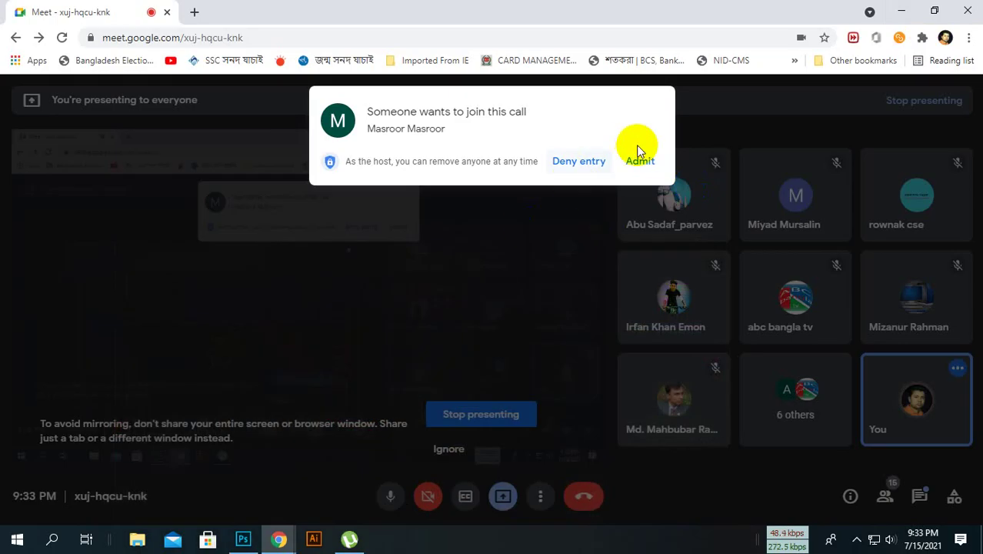
click(642, 162)
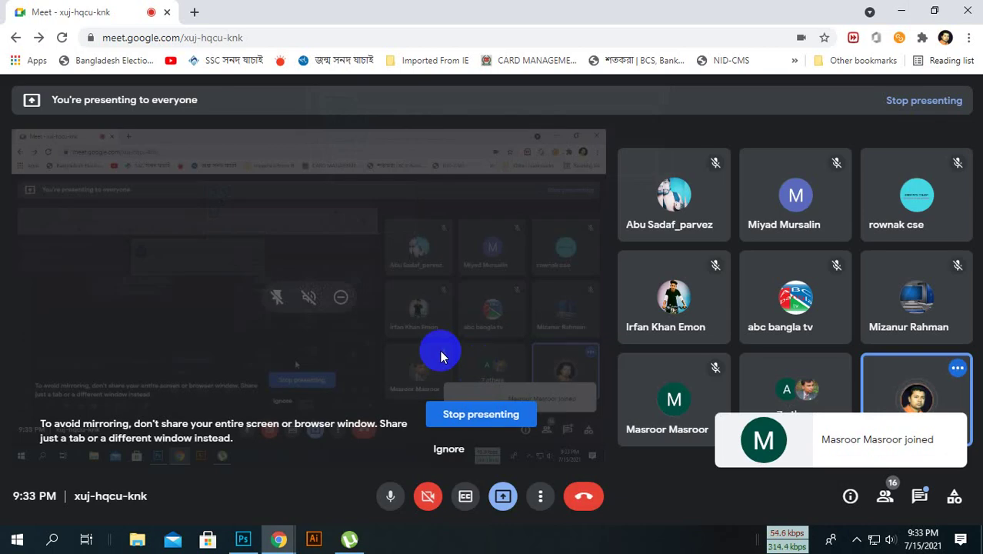
click(244, 538)
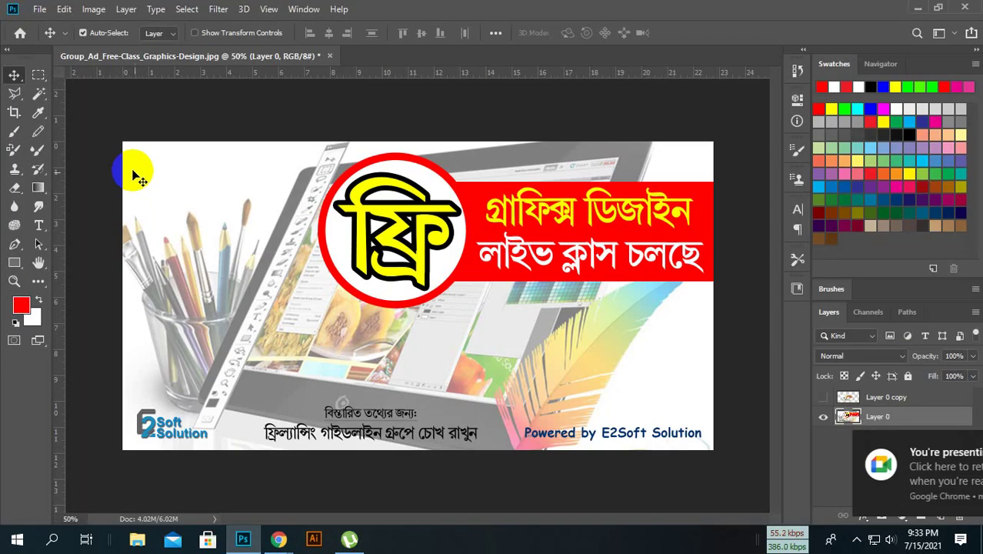
Step: Set up a Crop frame with a rule-of-thirds grid around the whole banner, adjusting its left edge
click(16, 113)
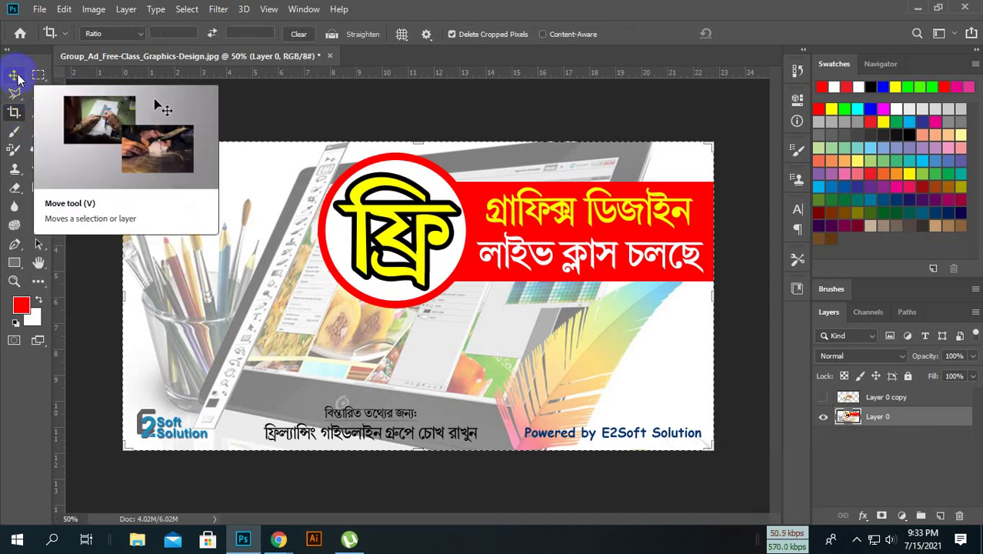
click(307, 121)
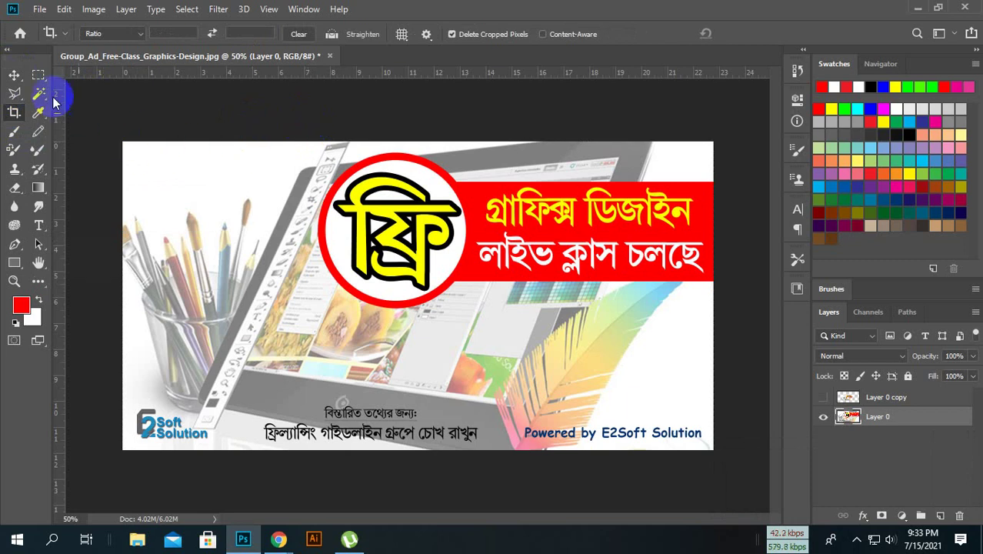
click(15, 75)
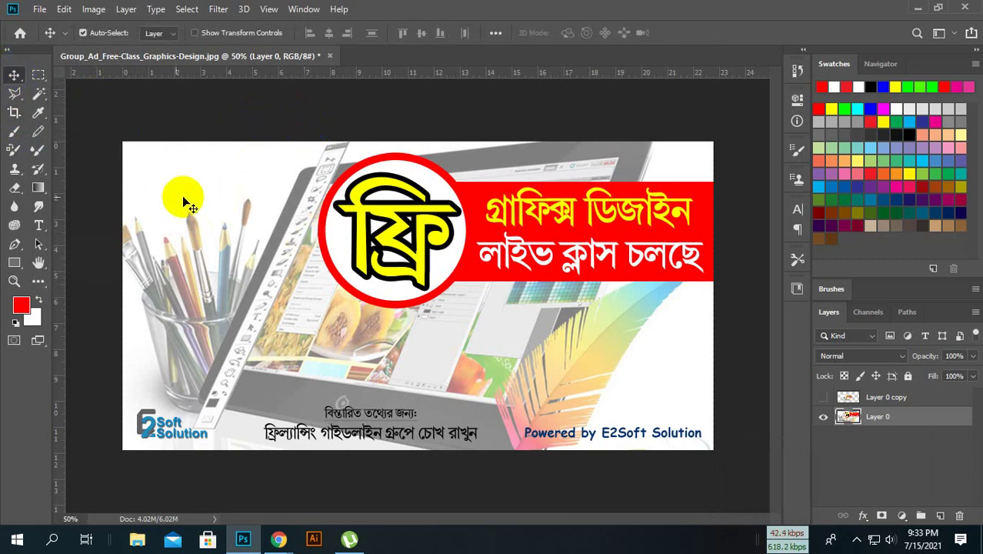
key(c)
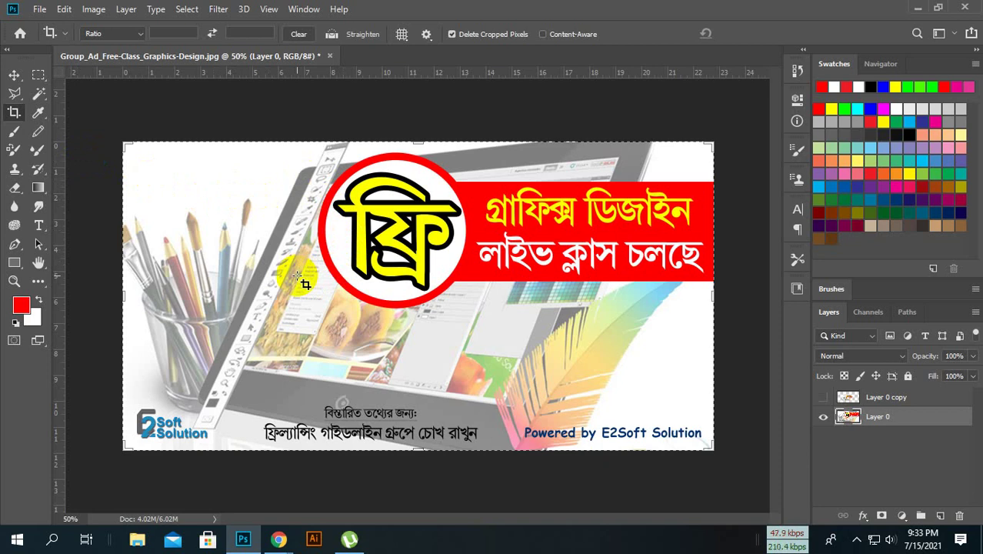
click(680, 483)
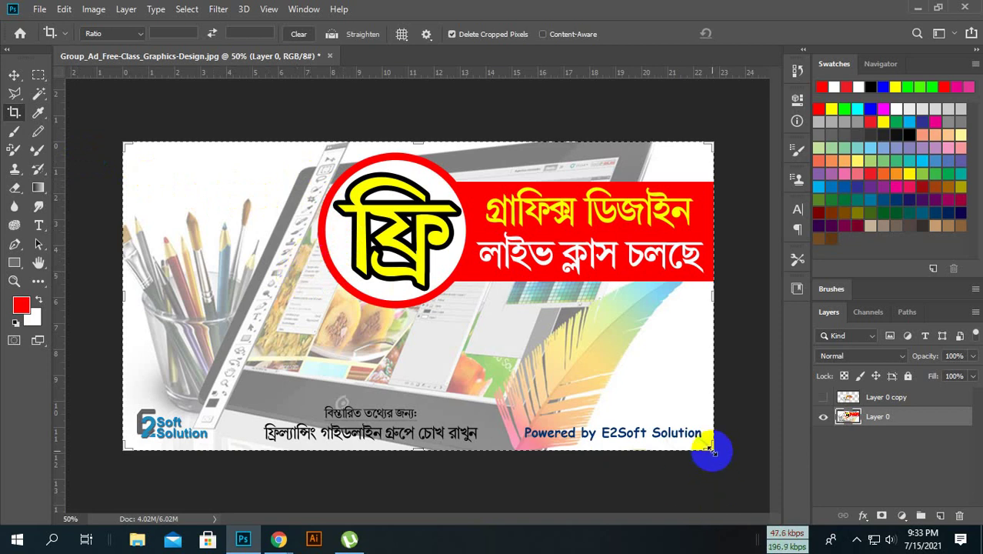
click(123, 292)
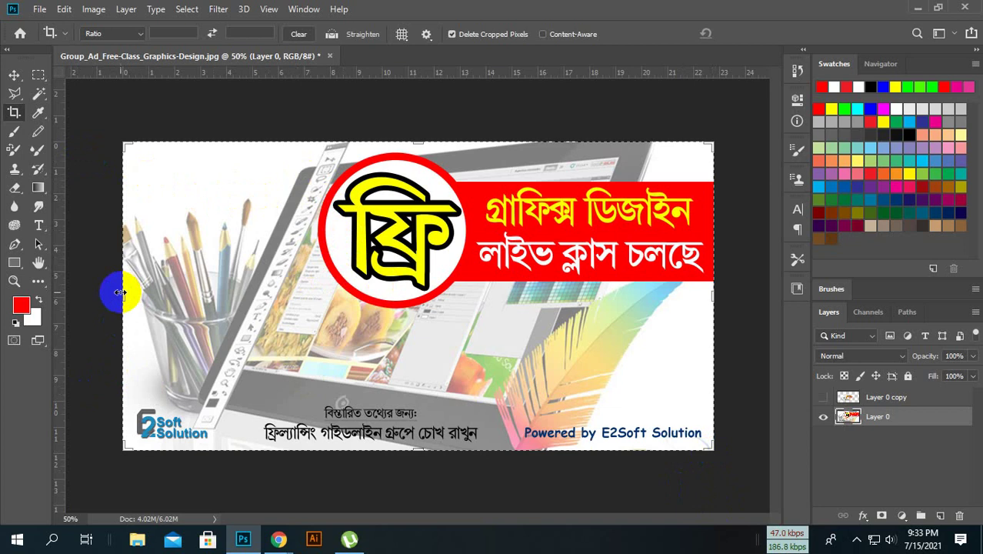
mouse_move(123, 292)
mouse_down()
mouse_move(138, 298)
mouse_move(121, 297)
mouse_move(115, 267)
mouse_up()
key(ctrl+r)
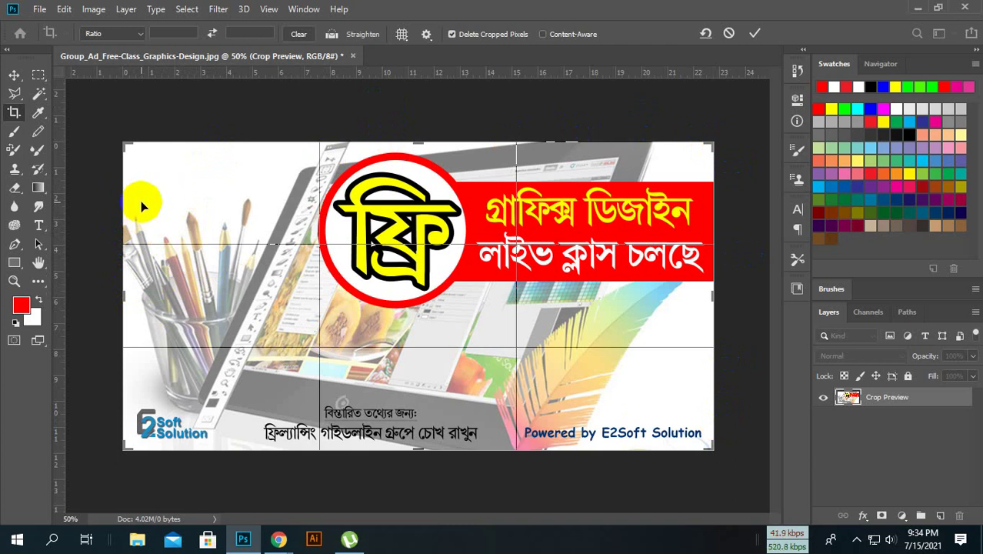
Step: Crop off the banner's left edge, then undo the crop to restore full width
drag(121, 200, 122, 201)
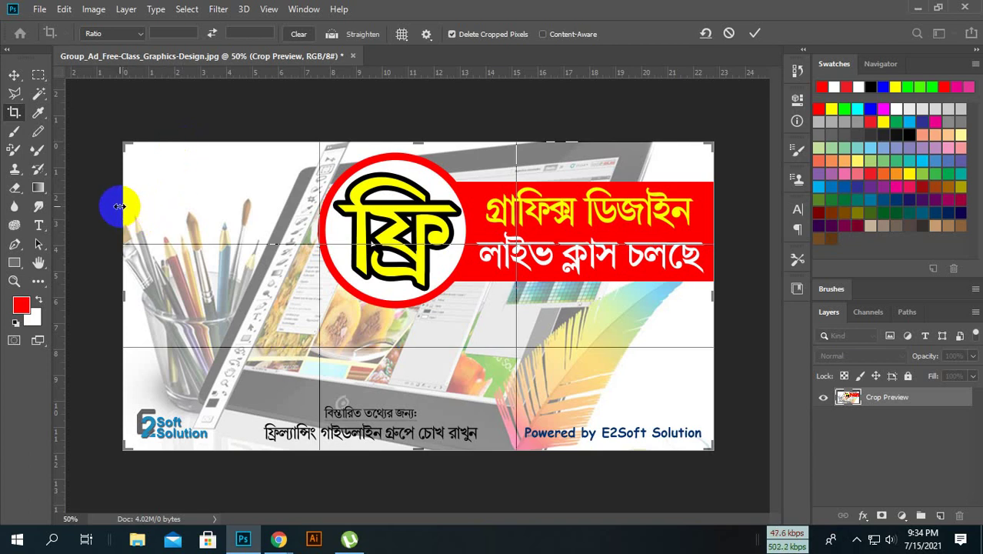
mouse_move(119, 206)
mouse_down()
mouse_move(117, 216)
mouse_move(181, 220)
mouse_up()
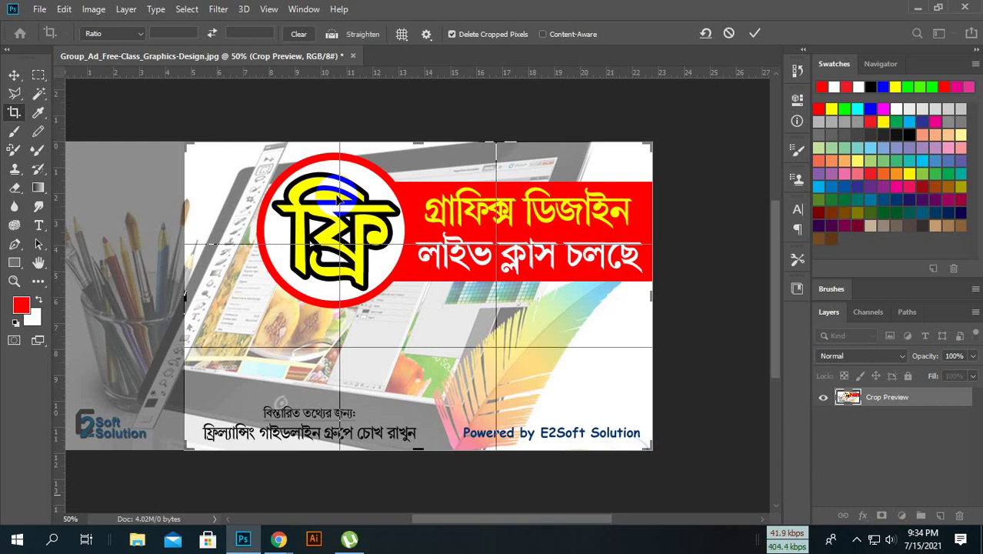
click(753, 34)
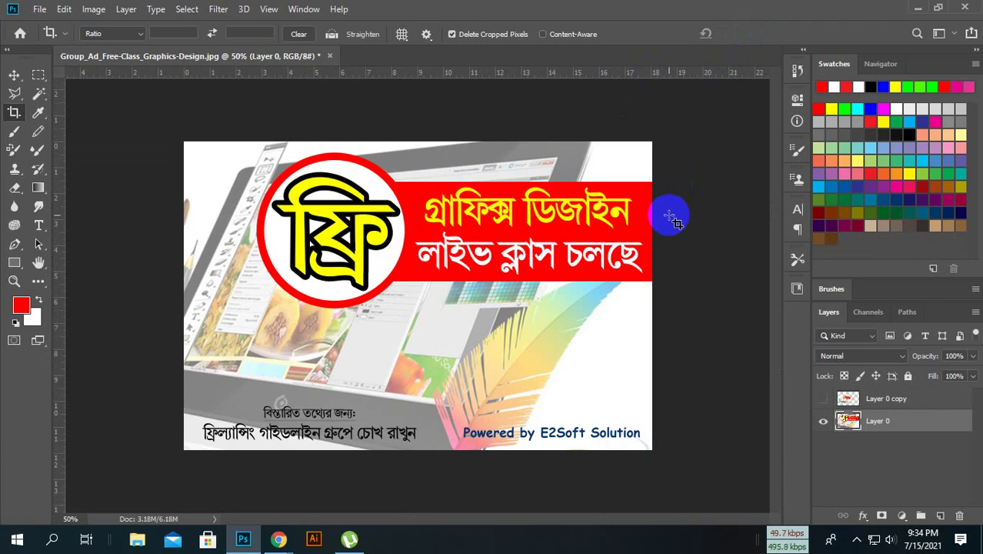
key(ctrl)
key(ctrl+z)
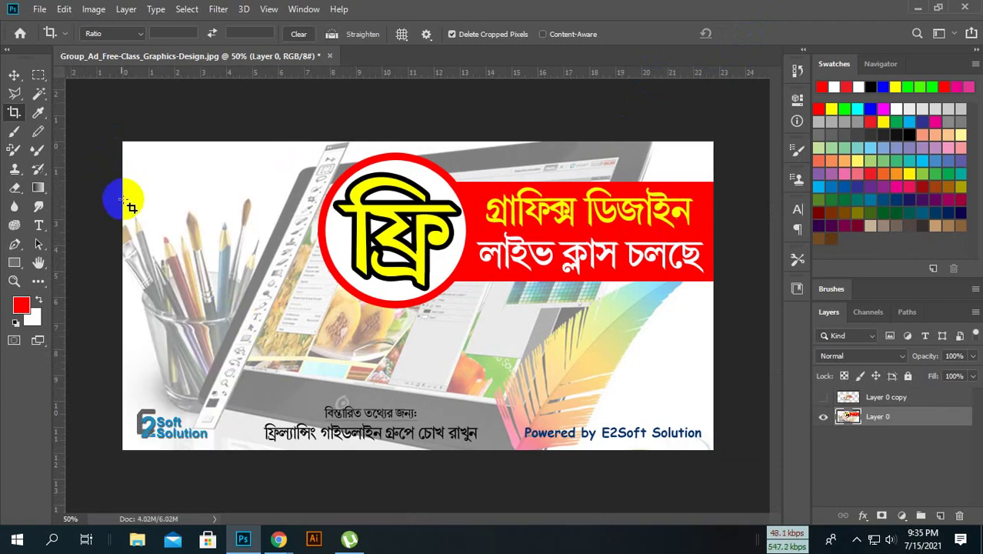
mouse_move(115, 137)
mouse_down()
mouse_move(629, 443)
mouse_move(738, 485)
mouse_up()
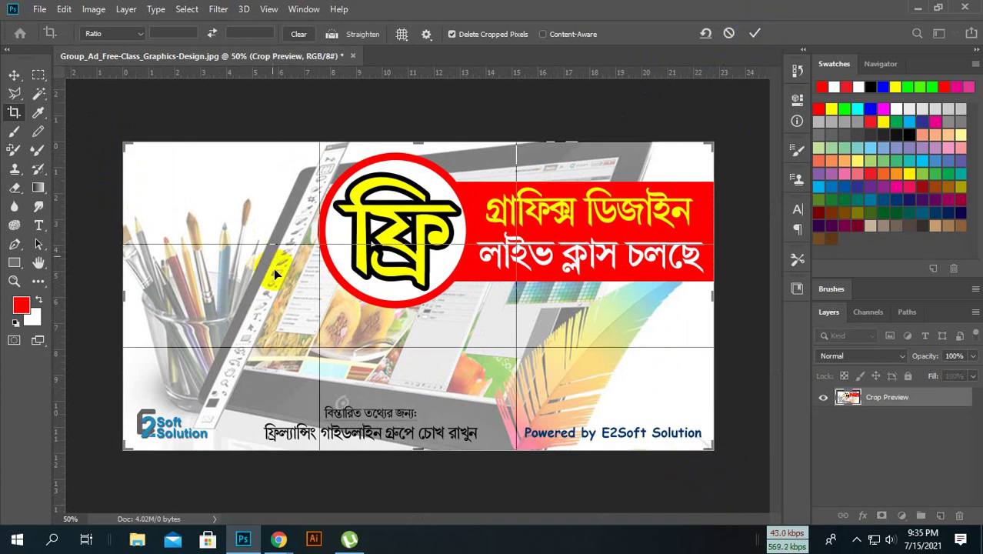
drag(120, 259, 180, 271)
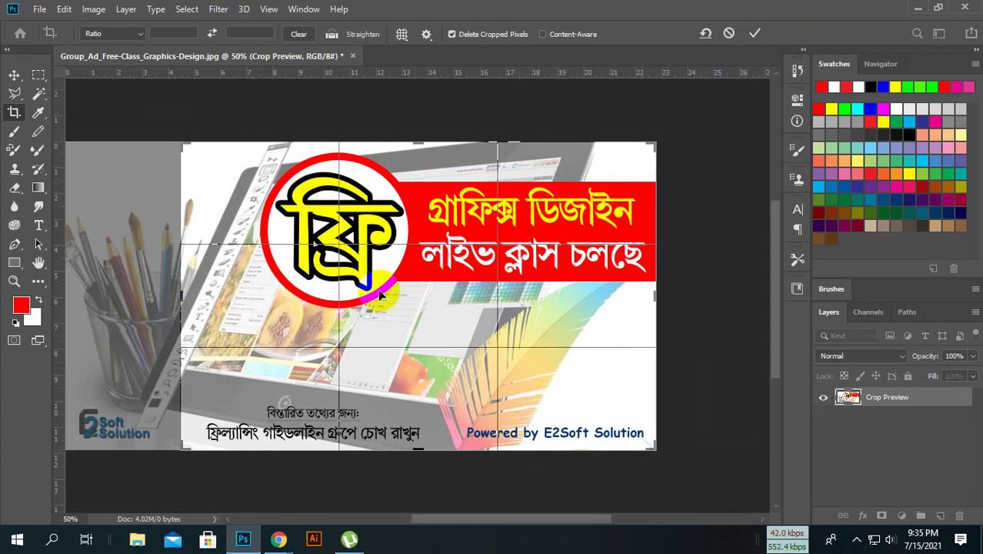
double_click(412, 295)
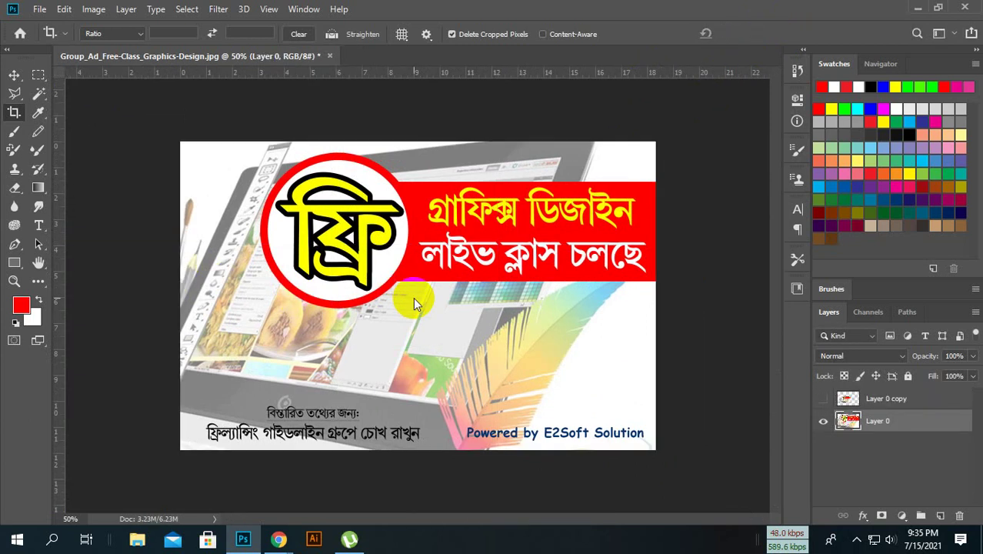
key(ctrl+z)
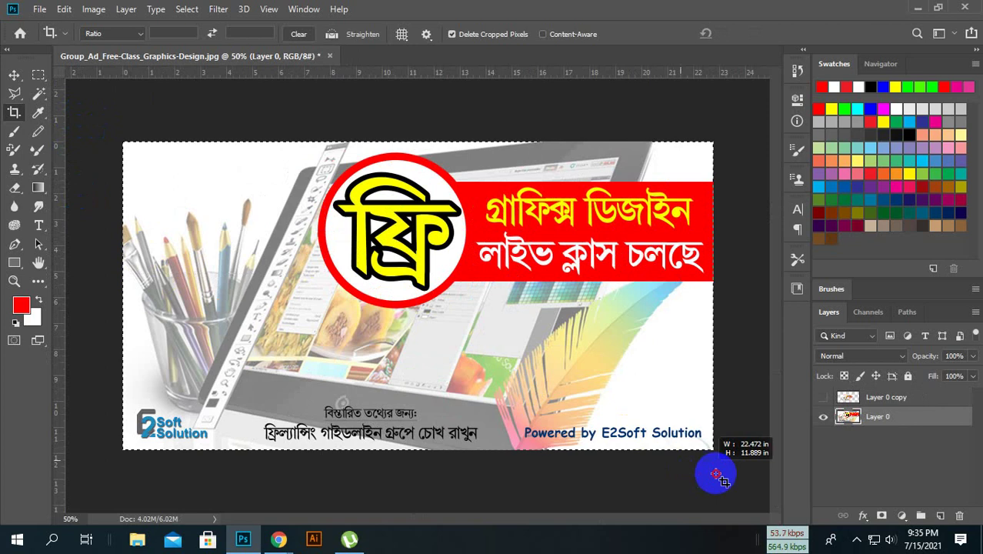
drag(83, 139, 713, 473)
drag(125, 295, 192, 294)
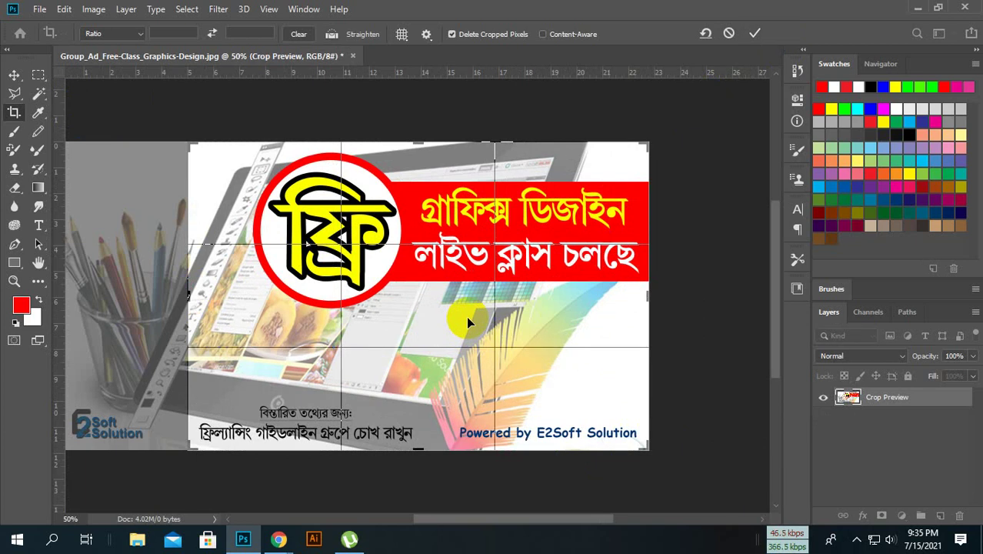
key(Return)
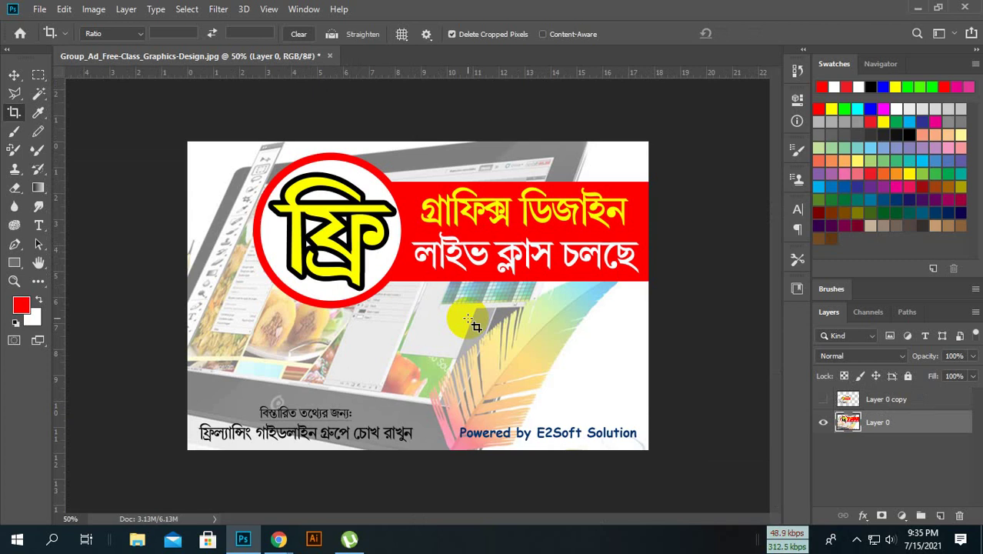
key(ctrl+z)
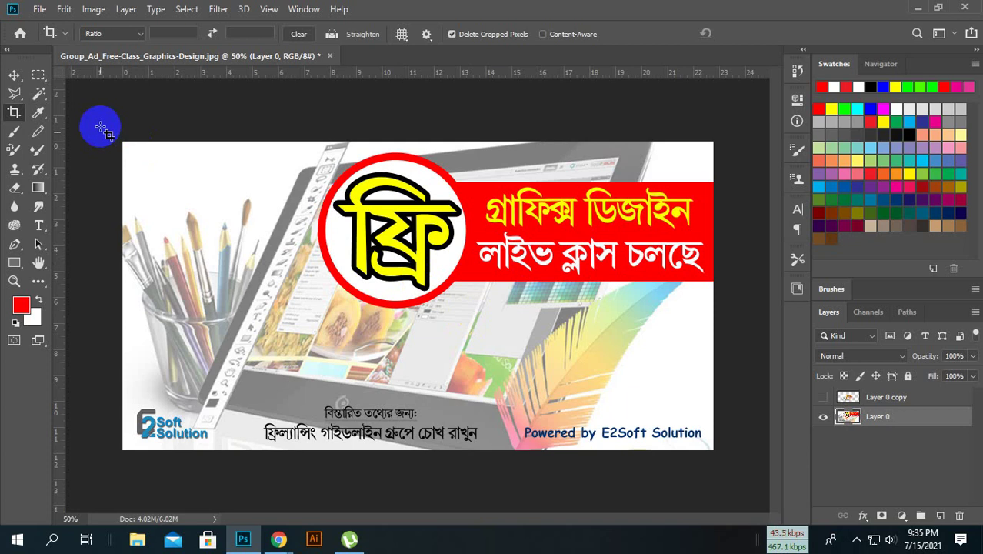
drag(99, 124, 753, 525)
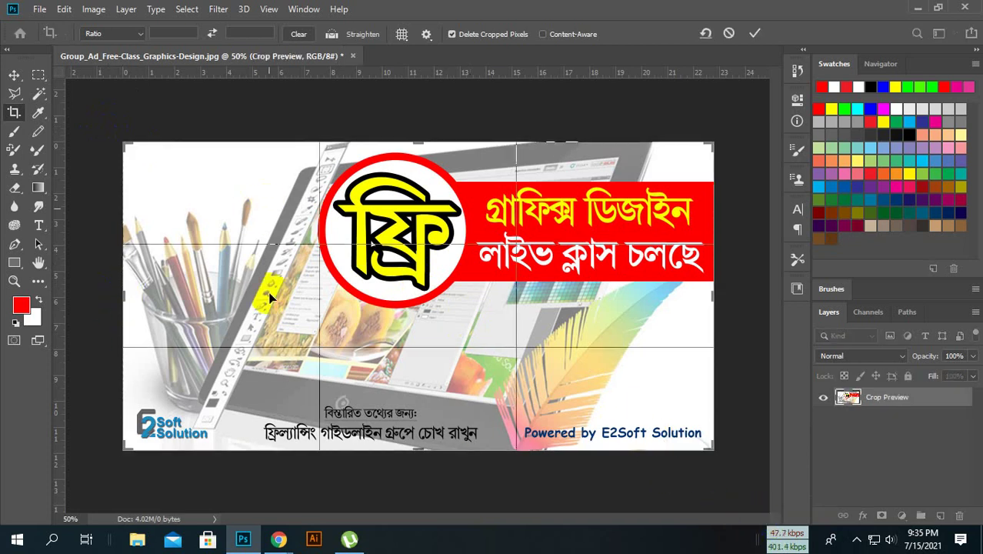
click(123, 299)
drag(136, 301, 189, 307)
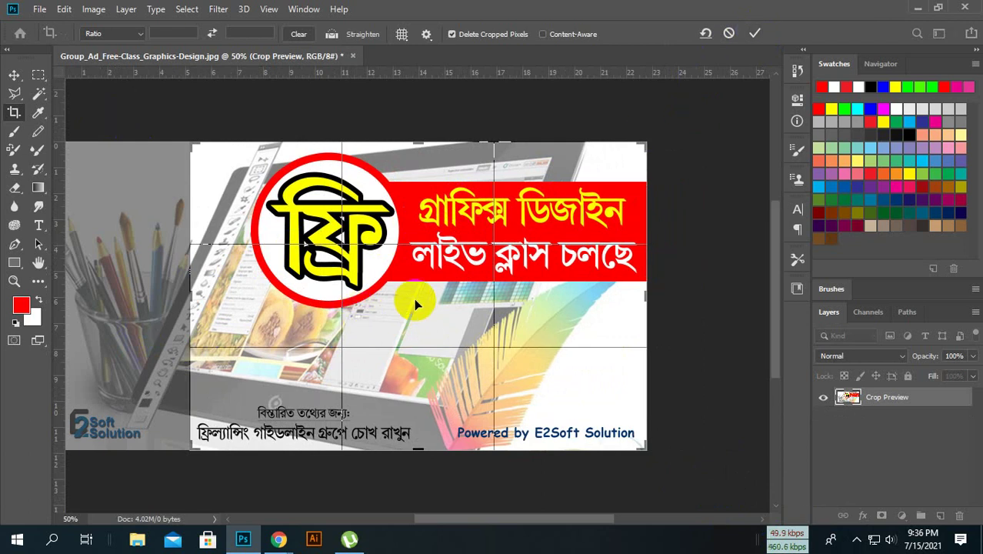
click(500, 209)
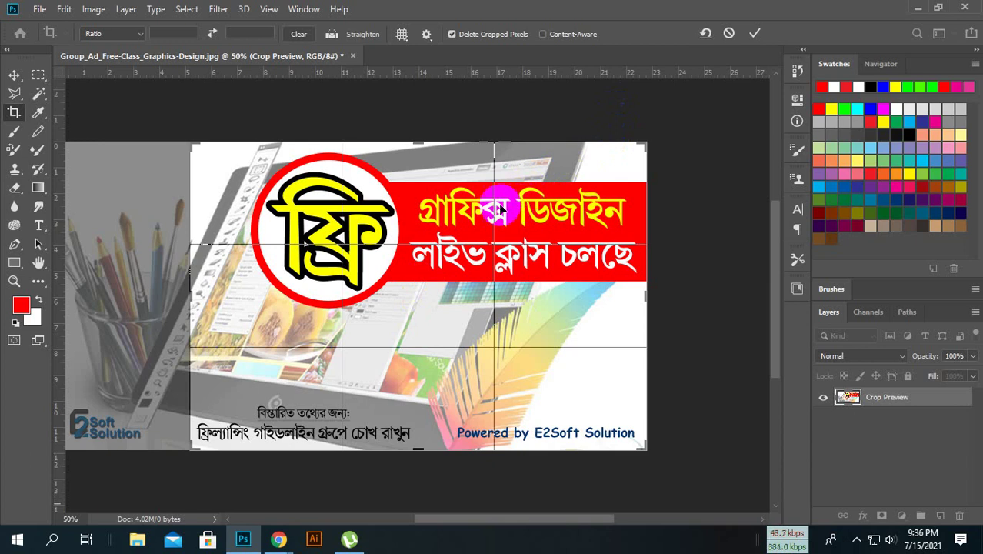
double_click(433, 323)
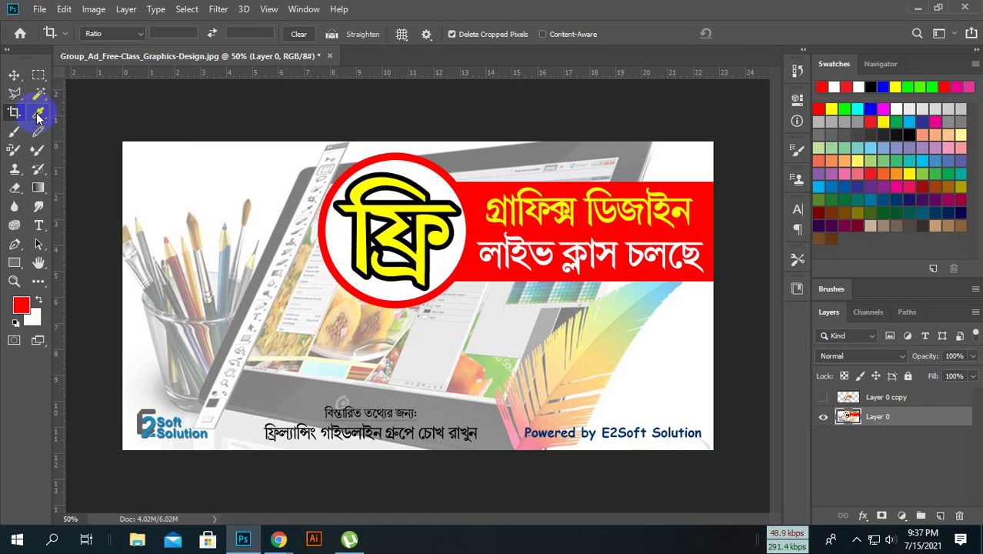
Step: Try sampling magenta, white, red, yellow and black banner colours with the Eyedropper
click(38, 115)
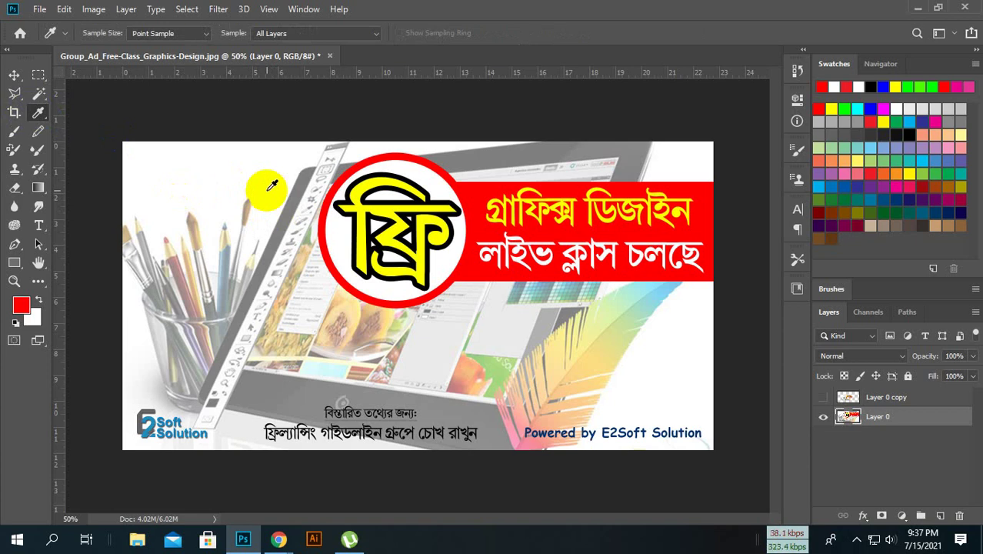
click(22, 306)
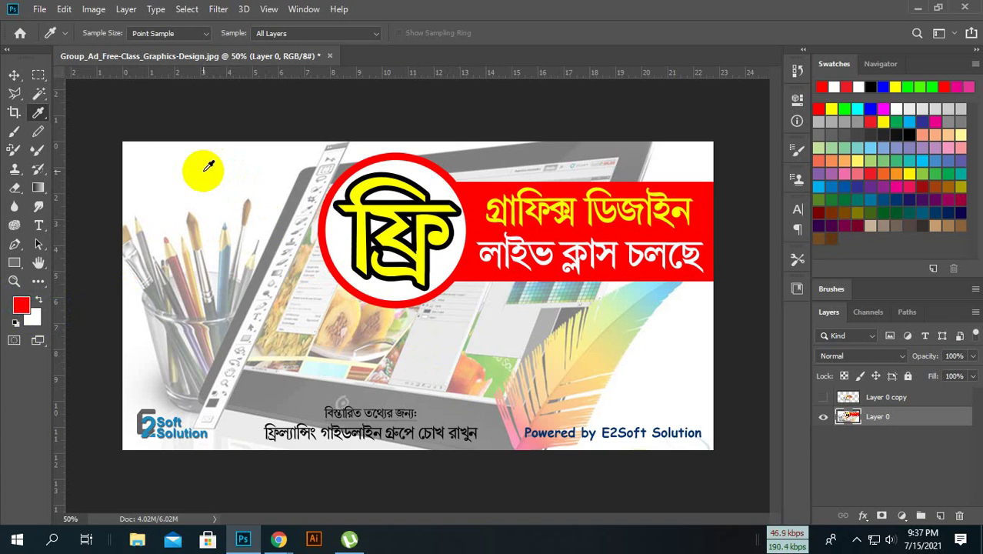
click(207, 164)
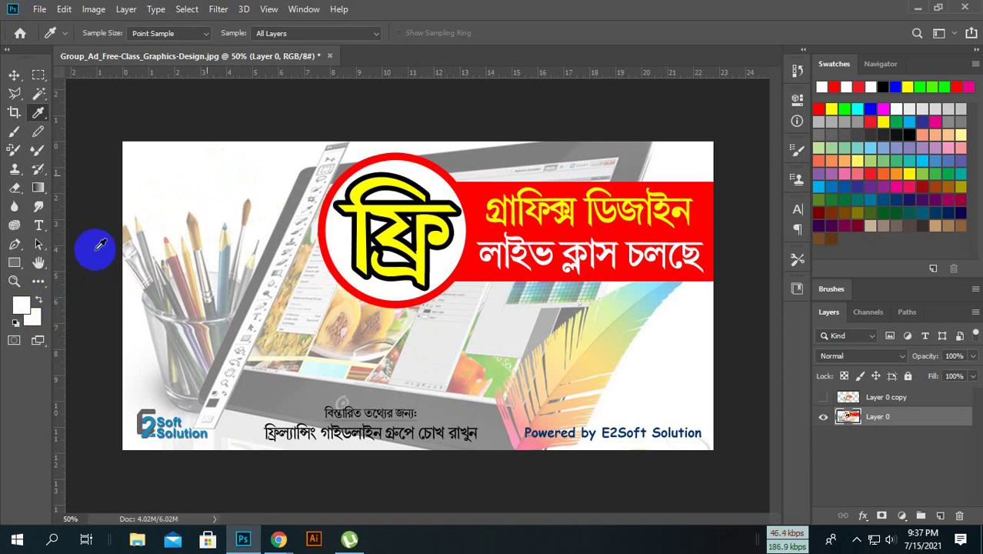
click(206, 177)
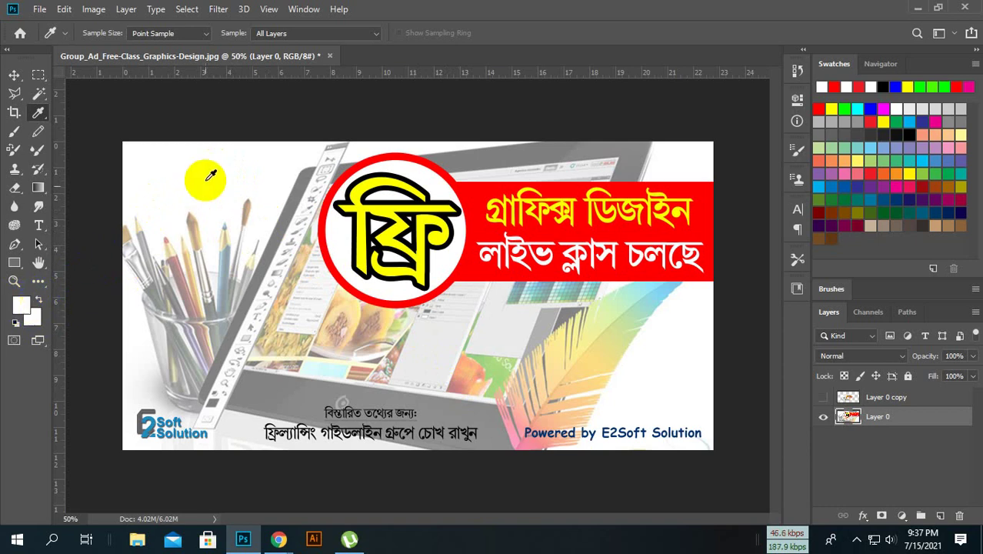
click(480, 194)
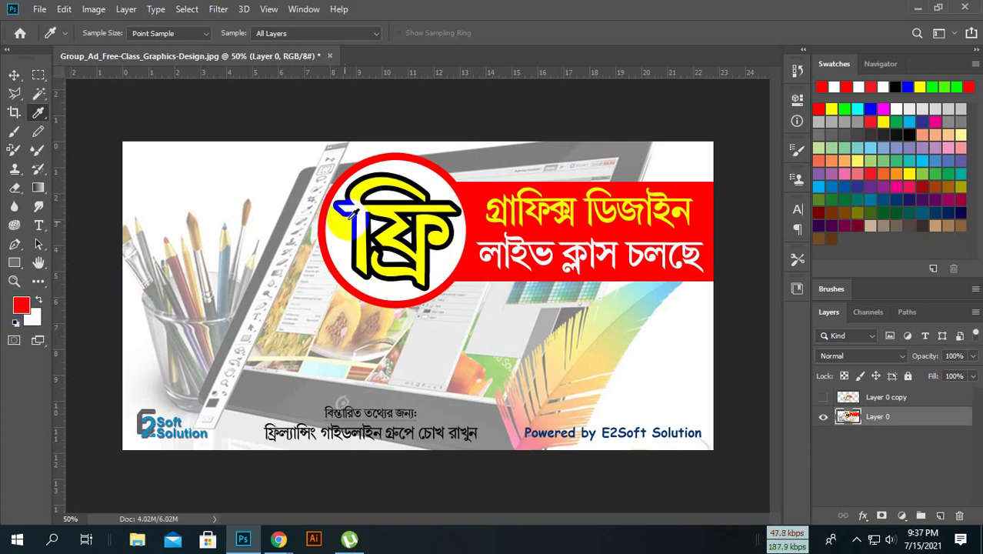
click(354, 206)
click(36, 302)
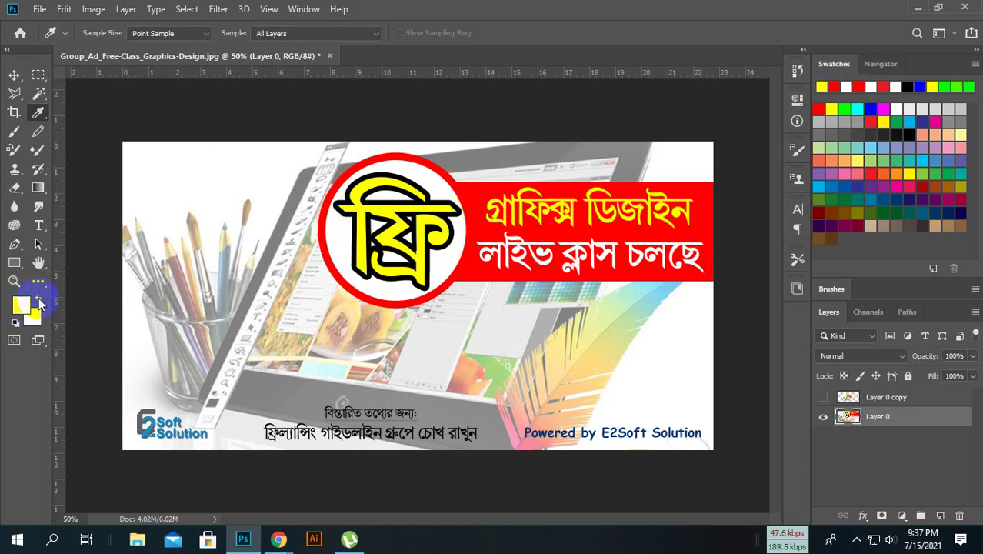
click(409, 224)
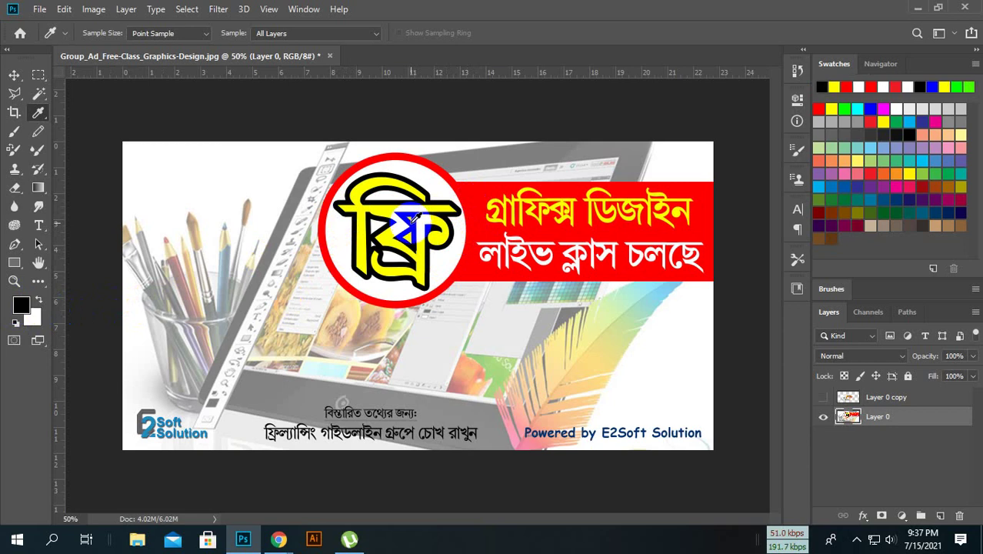
Step: Settle on a light green foreground and add an empty Layer 1 above Layer 0
click(596, 357)
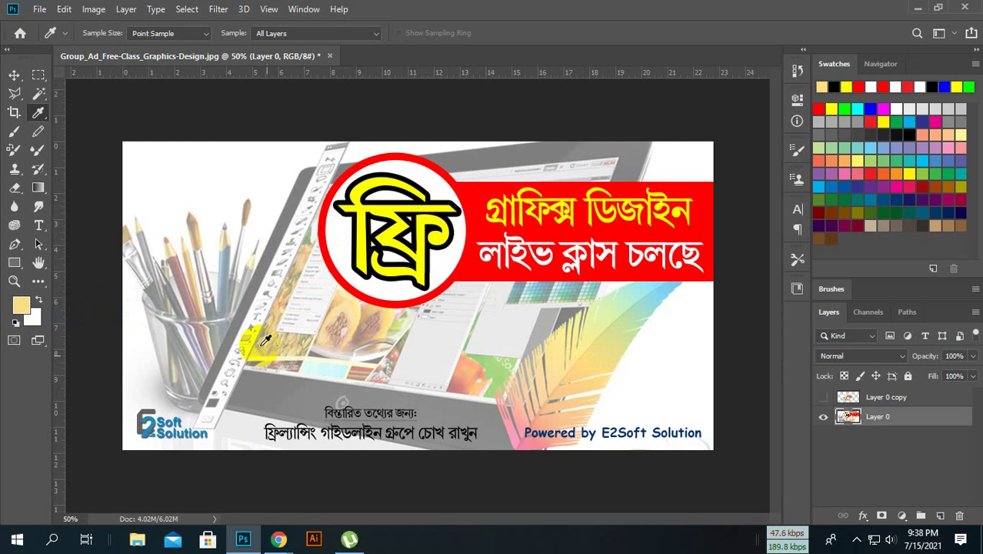
click(183, 284)
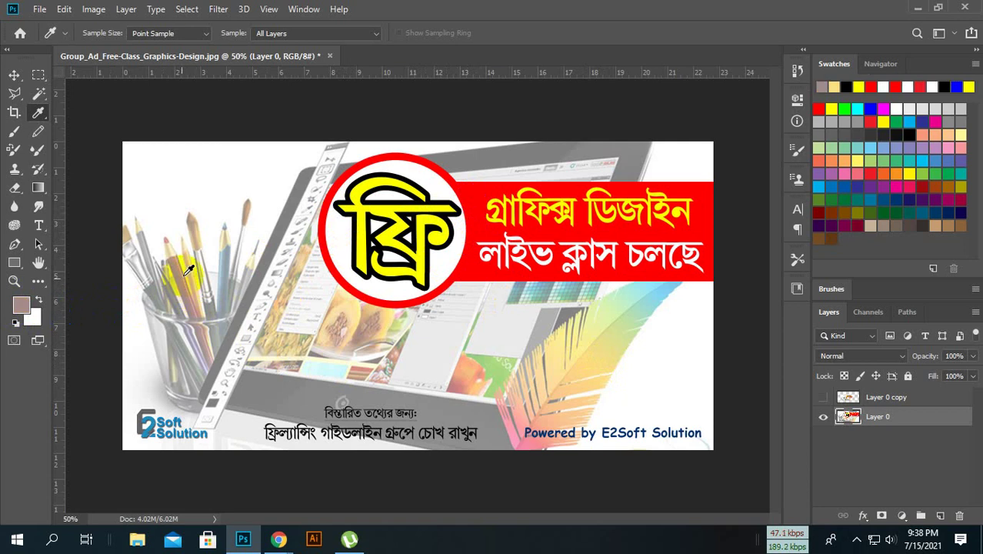
click(187, 269)
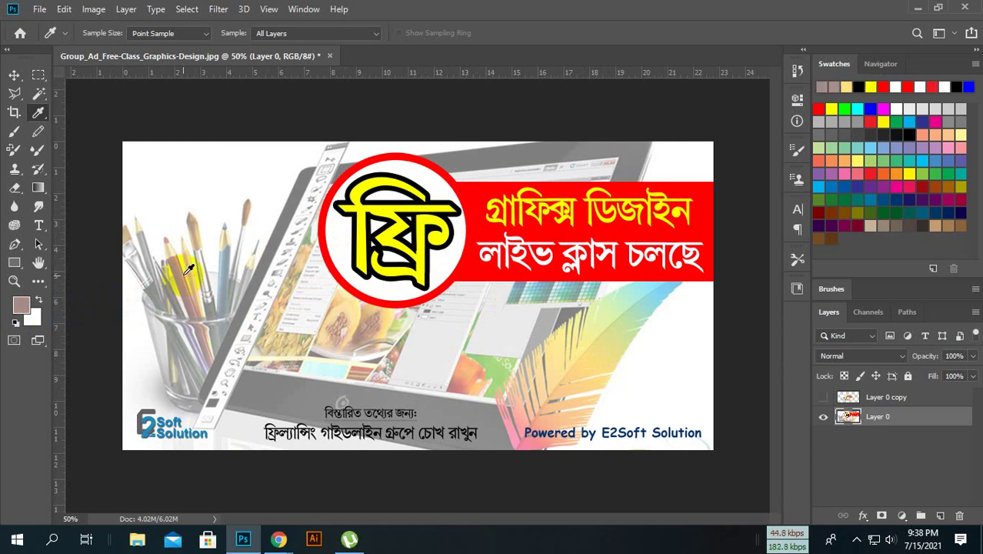
click(273, 360)
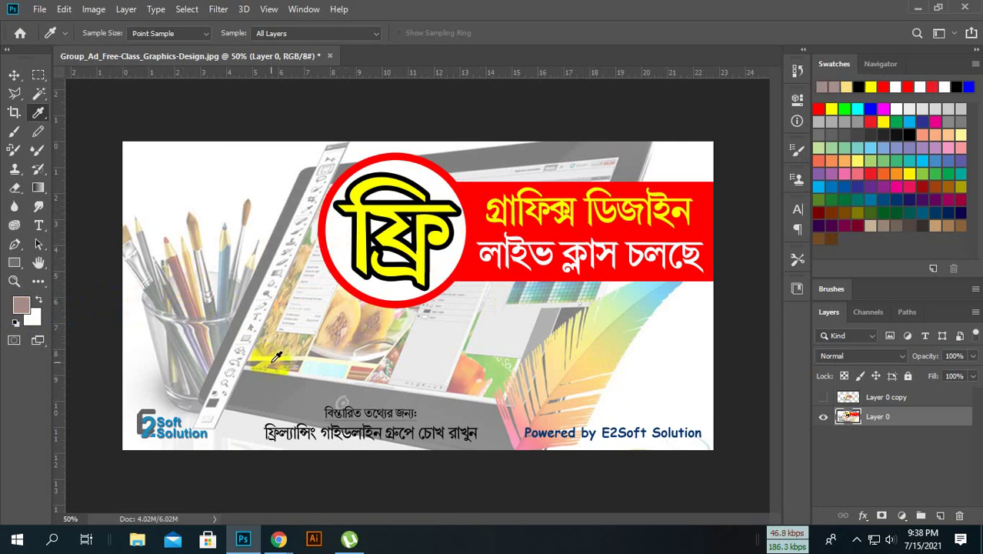
click(260, 368)
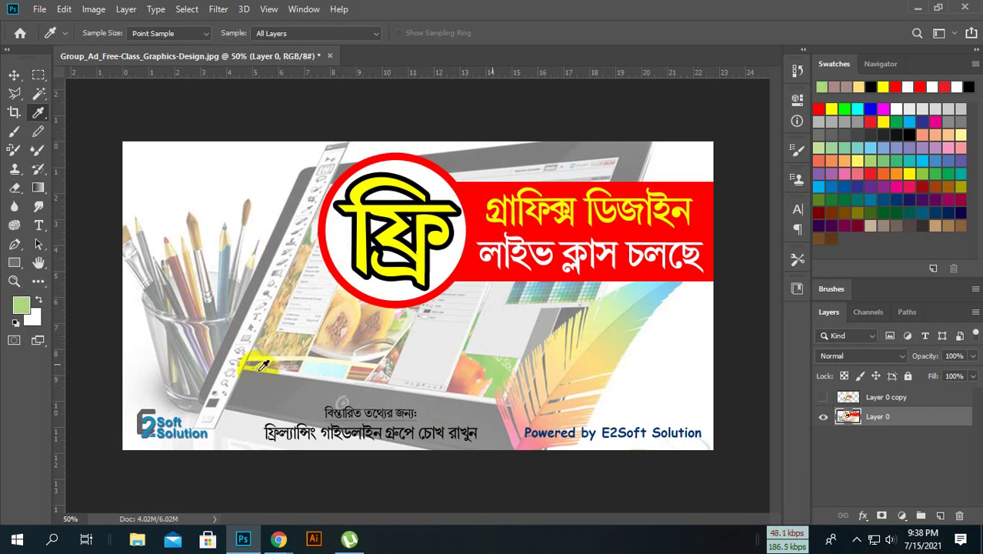
click(23, 301)
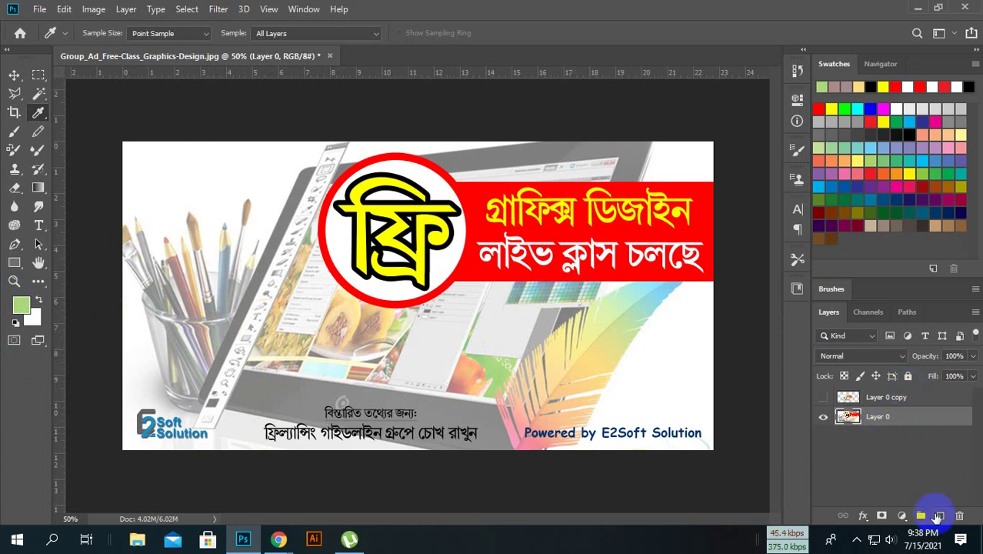
click(940, 517)
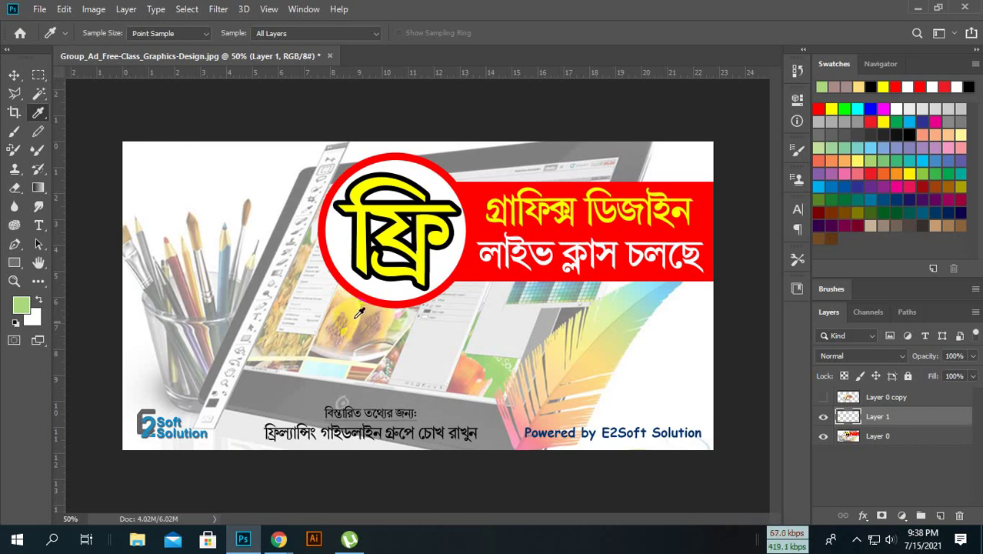
click(14, 263)
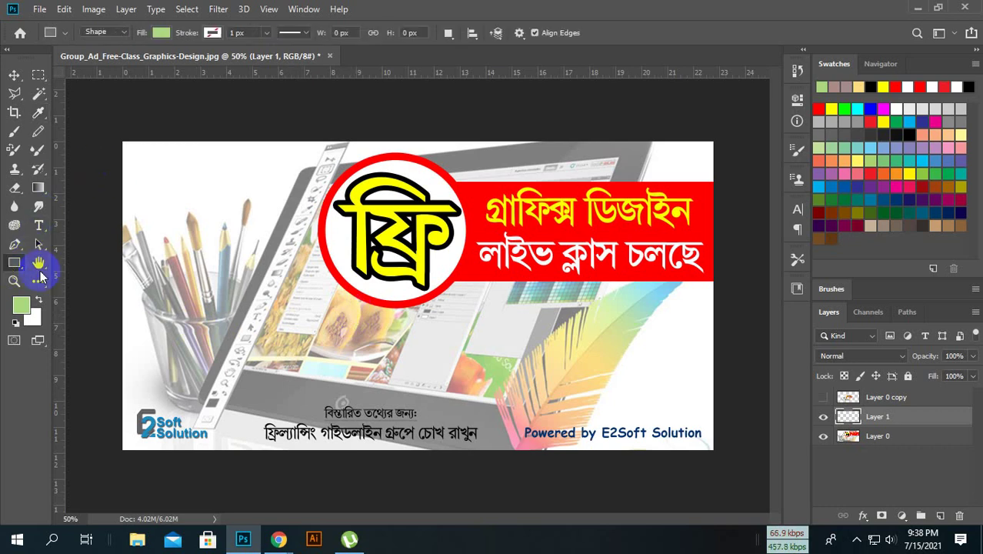
Step: Draw a light green 598 × 296 px Rectangle 1 over the banner's lower right
drag(436, 294, 500, 353)
drag(566, 390, 652, 400)
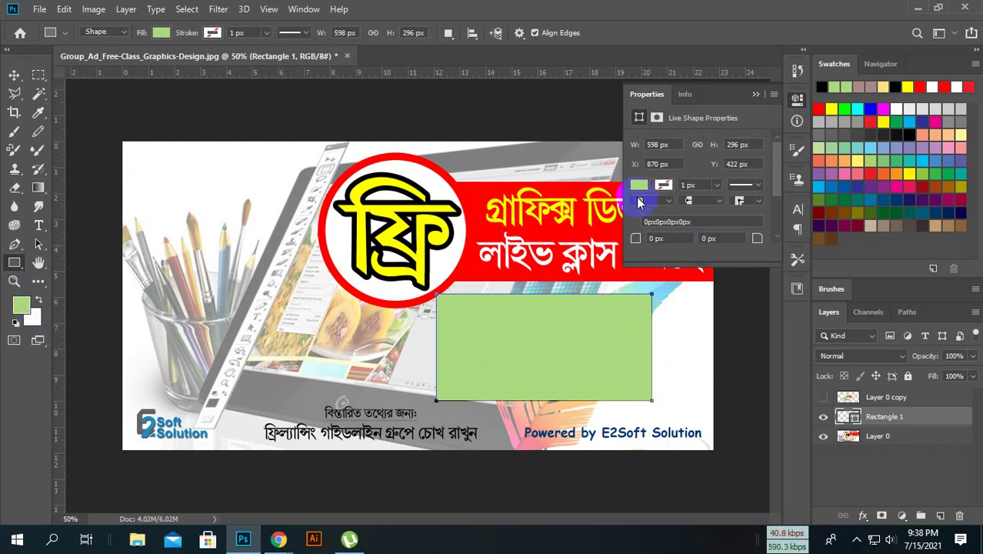
click(641, 188)
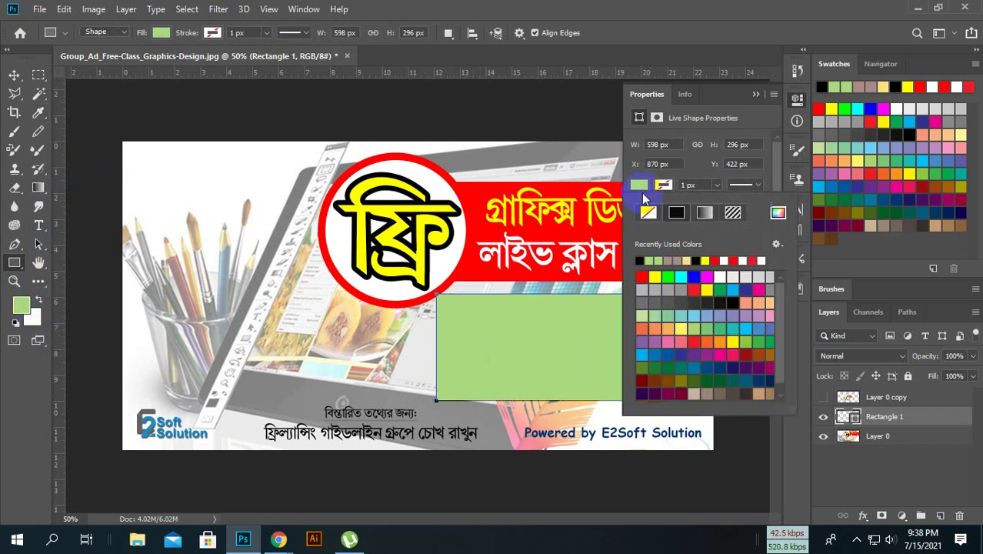
click(643, 186)
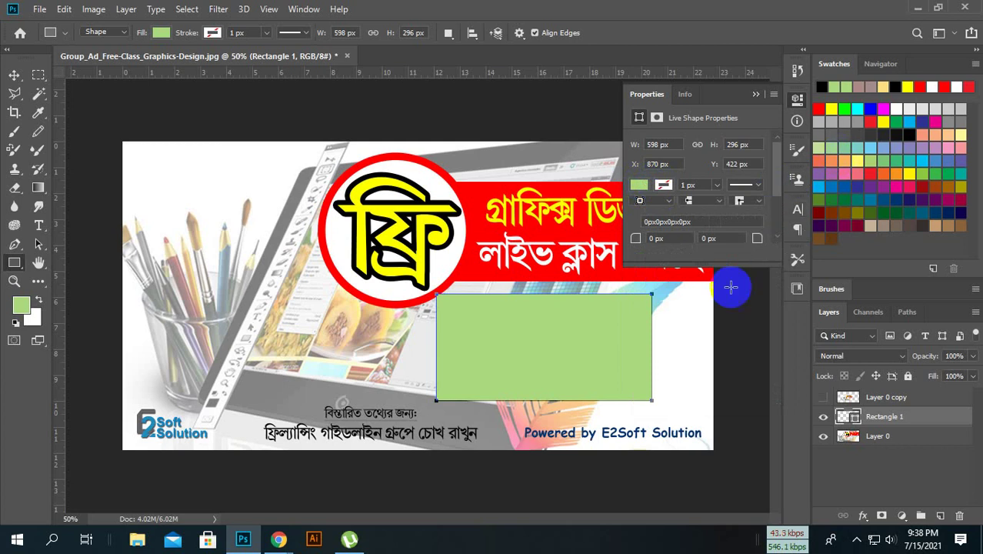
Step: Try a darker yellow in the foreground Color Picker, then cancel to keep green
click(20, 306)
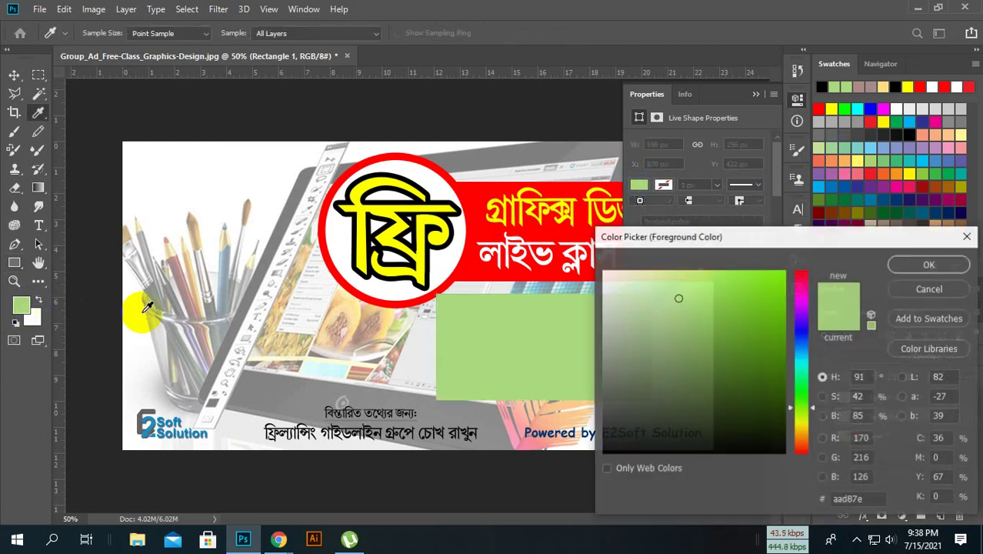
drag(791, 410, 800, 425)
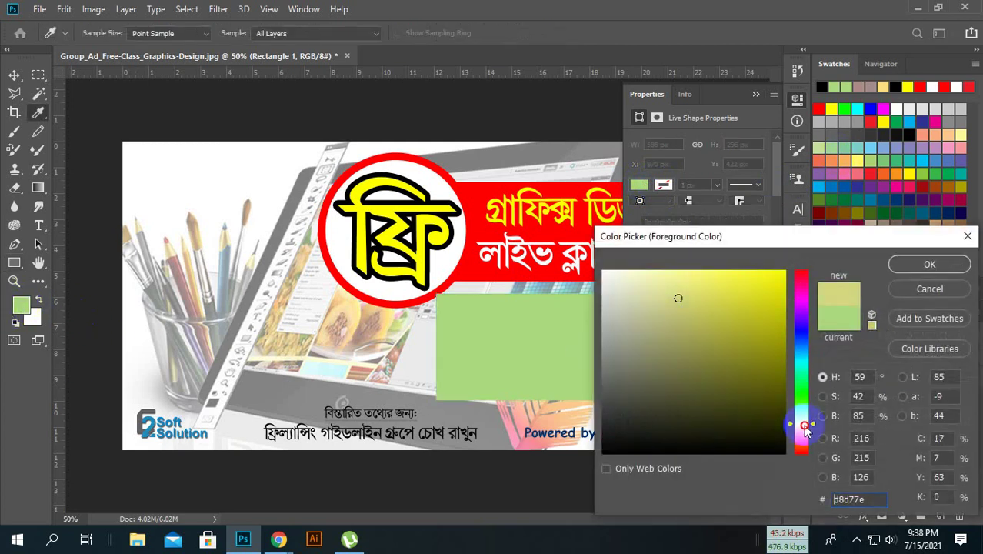
click(735, 290)
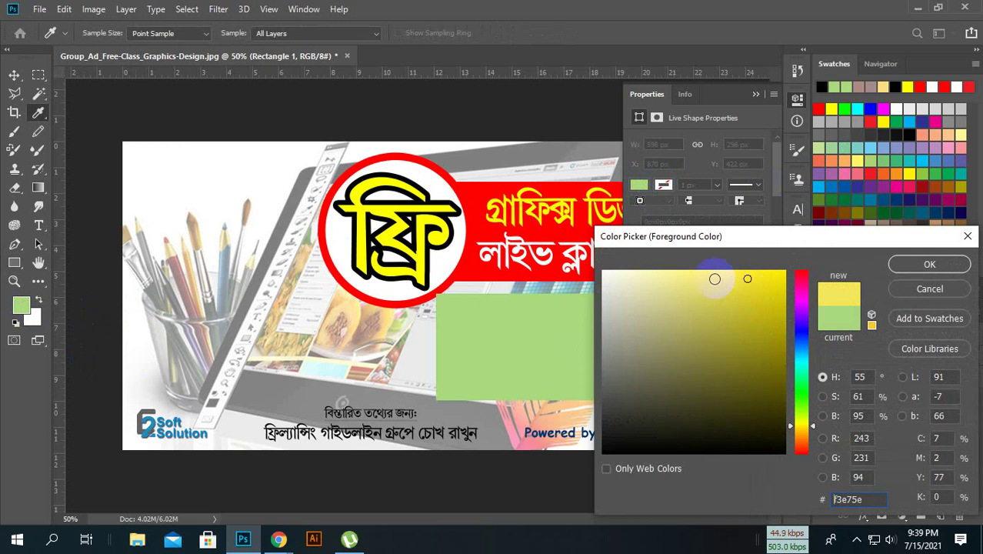
drag(733, 290, 755, 322)
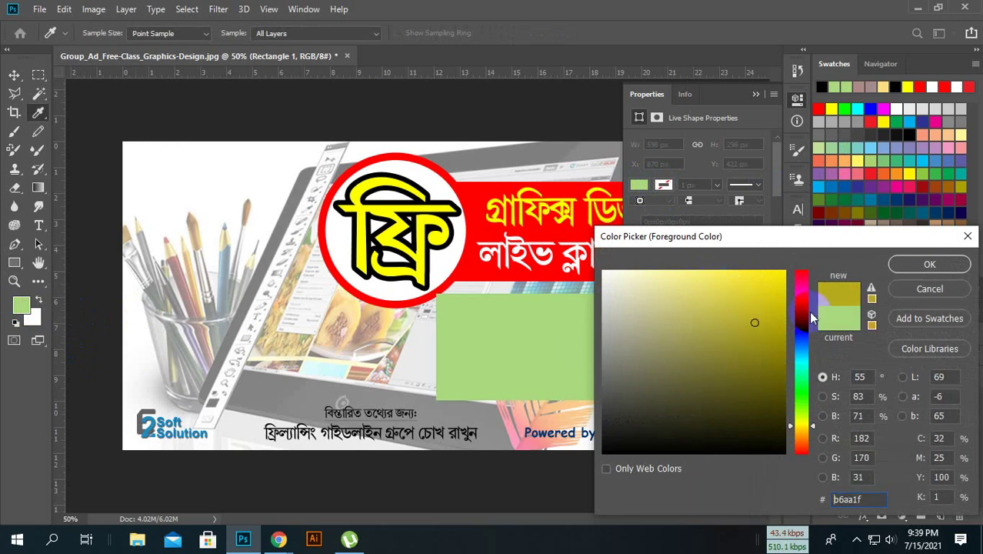
click(926, 293)
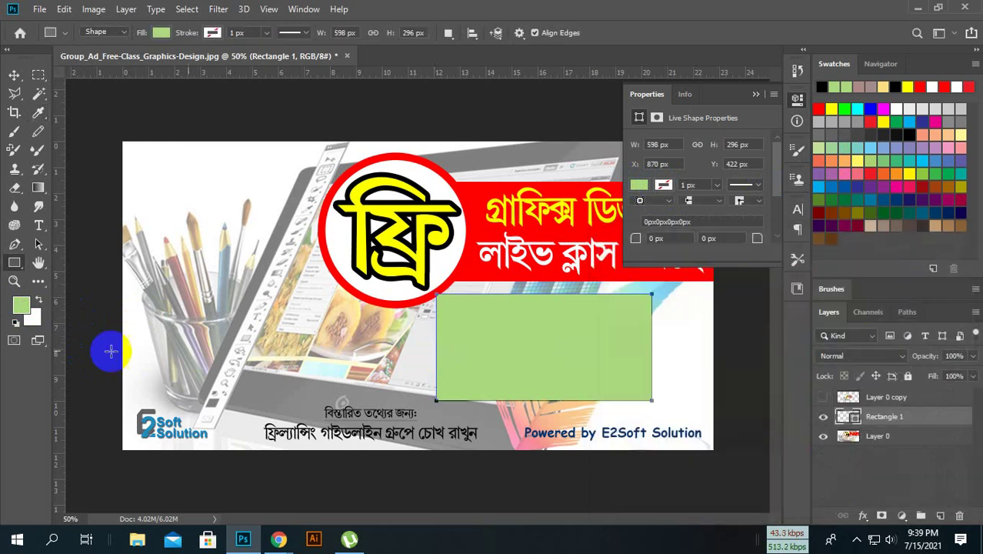
Step: Eyedropper a light cream from the banner as the new foreground colour
click(38, 113)
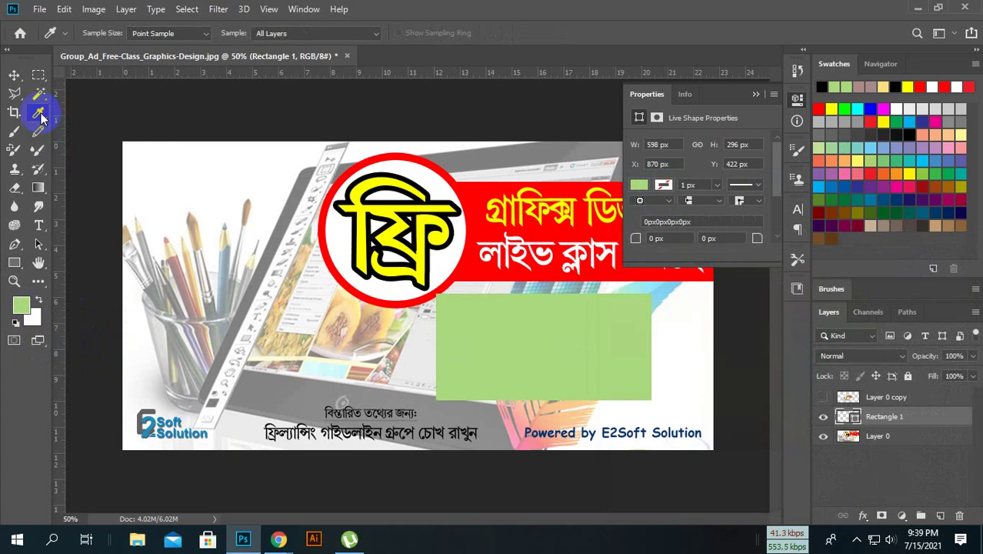
click(357, 305)
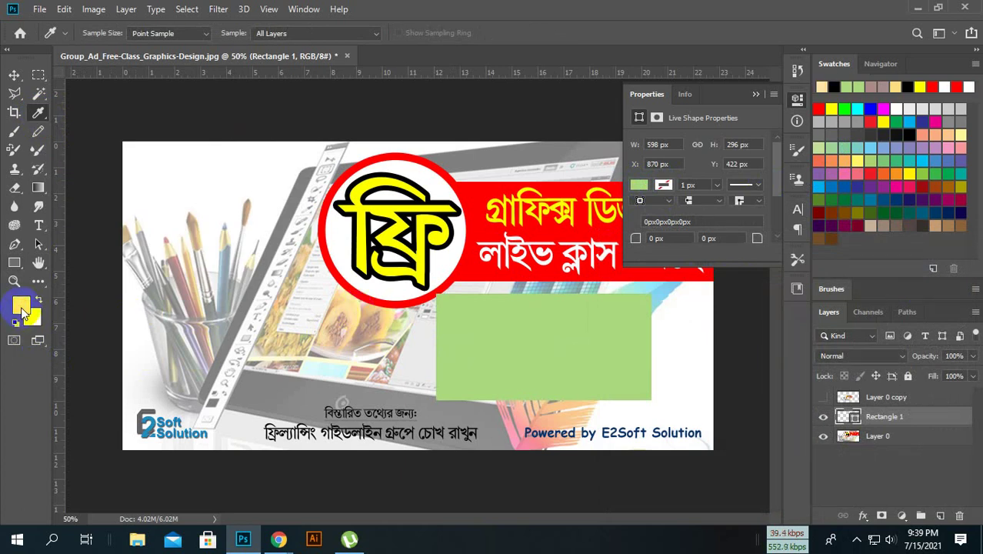
click(566, 375)
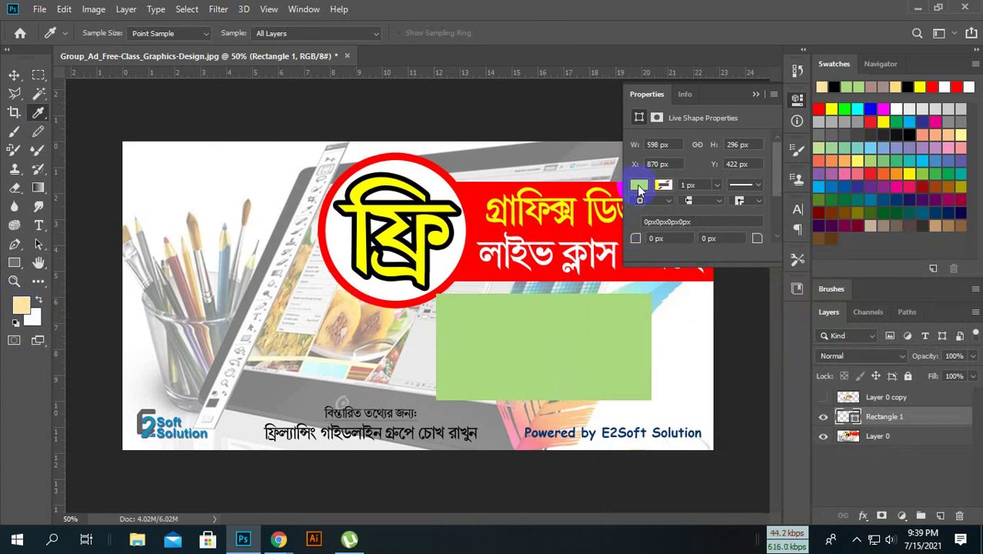
click(639, 187)
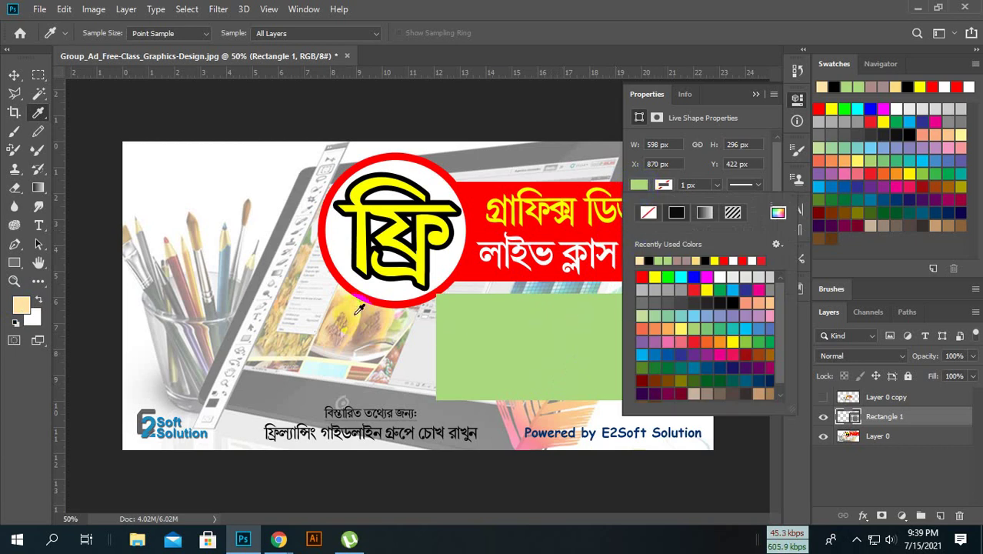
key(Escape)
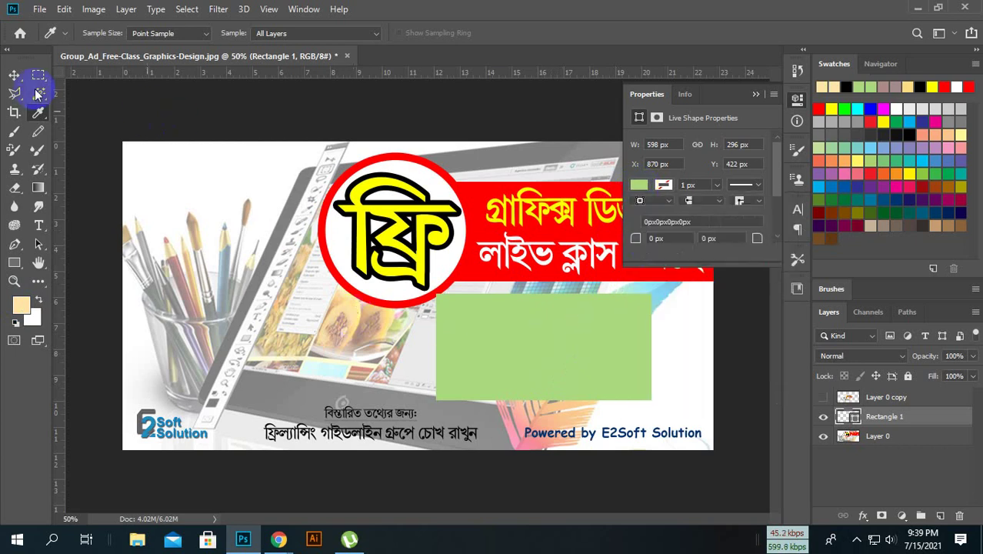
click(13, 75)
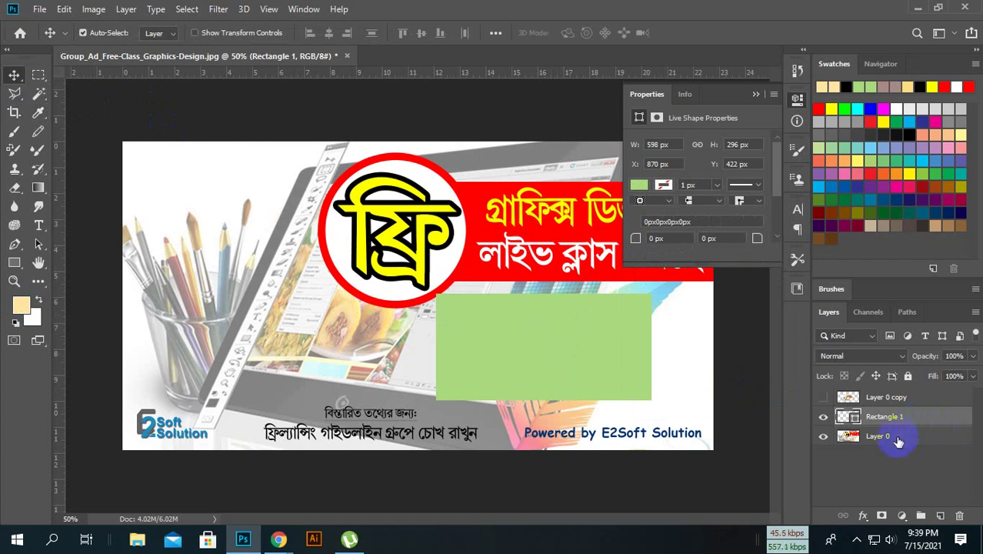
Step: Delete the green rectangle, then draw and delete a cream test rectangle
key(Delete)
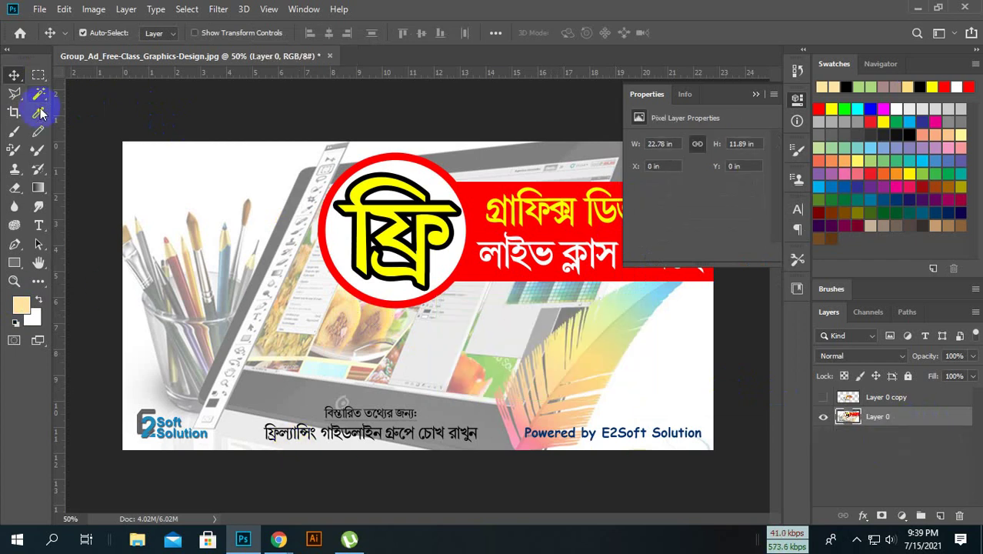
click(39, 113)
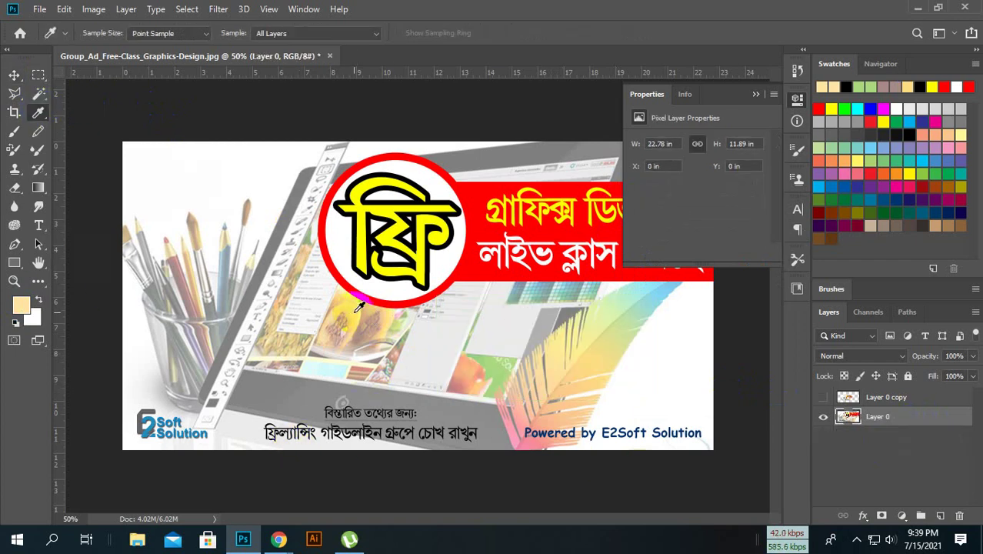
click(14, 262)
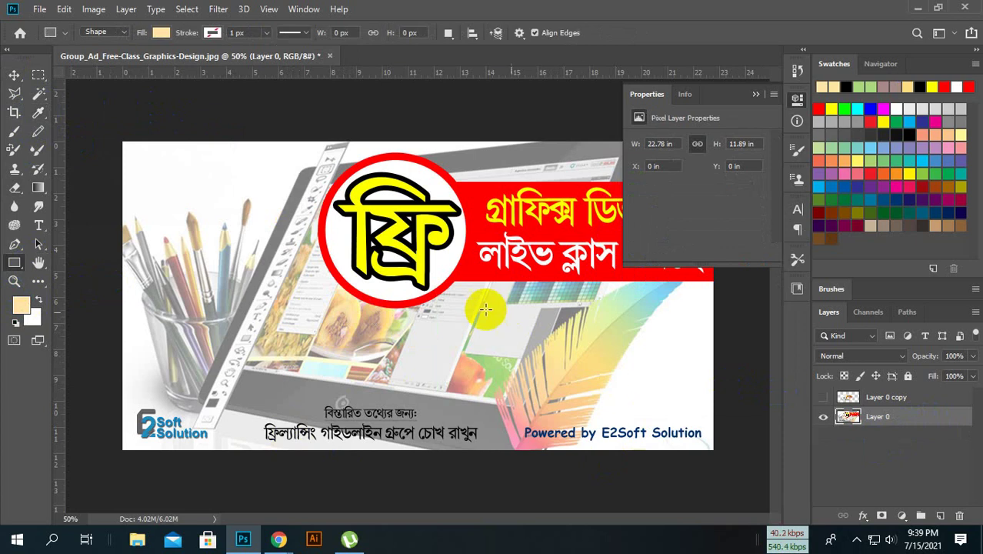
mouse_move(460, 313)
mouse_down()
mouse_move(688, 428)
mouse_move(677, 408)
mouse_up()
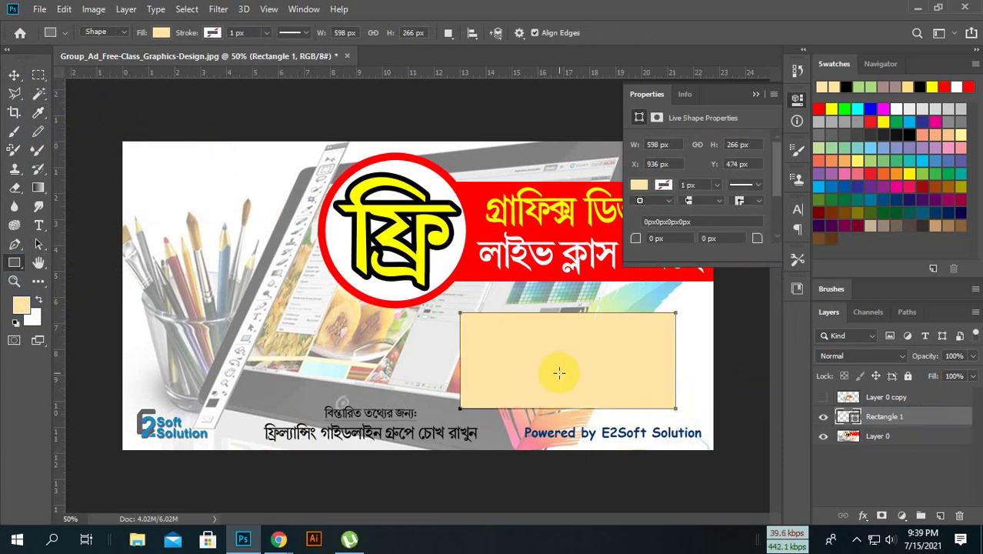
click(14, 74)
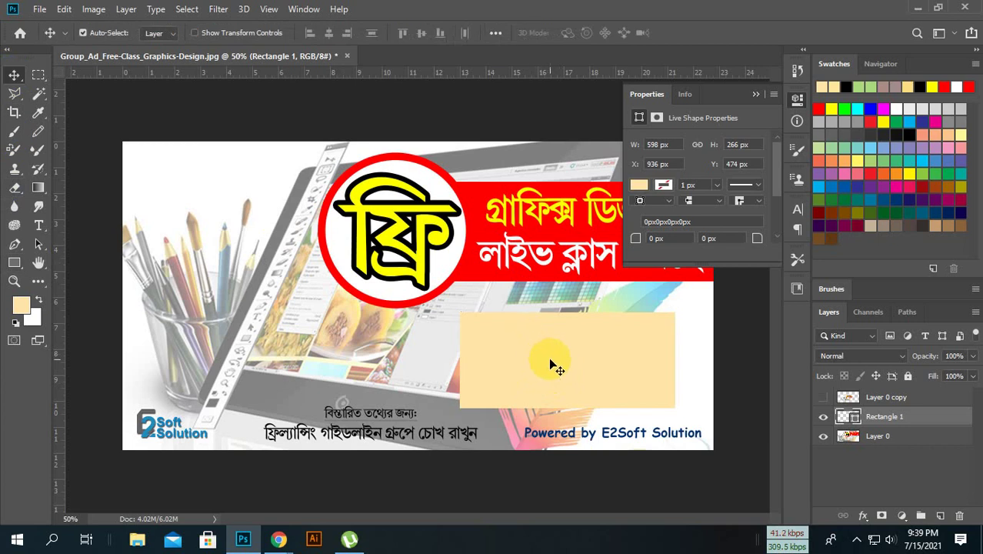
key(Delete)
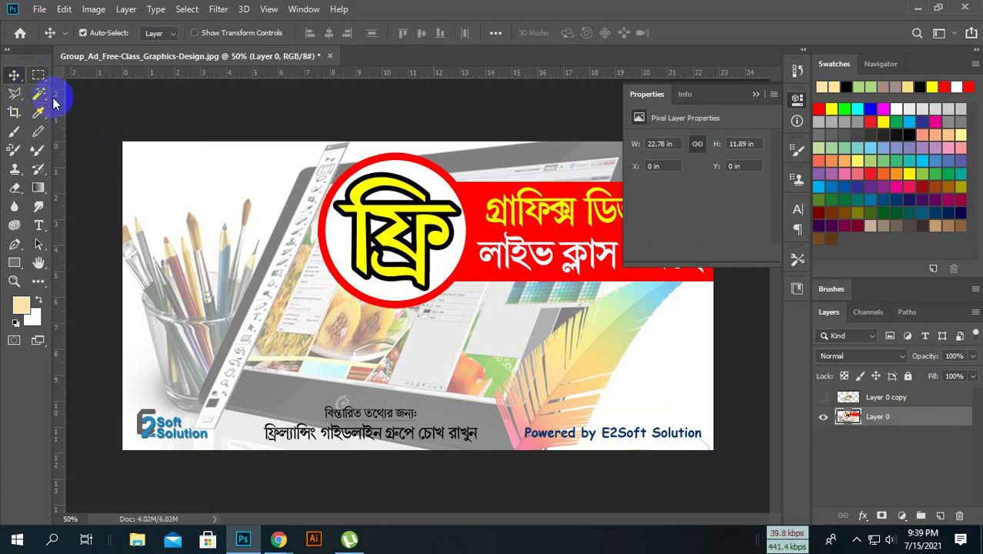
click(16, 135)
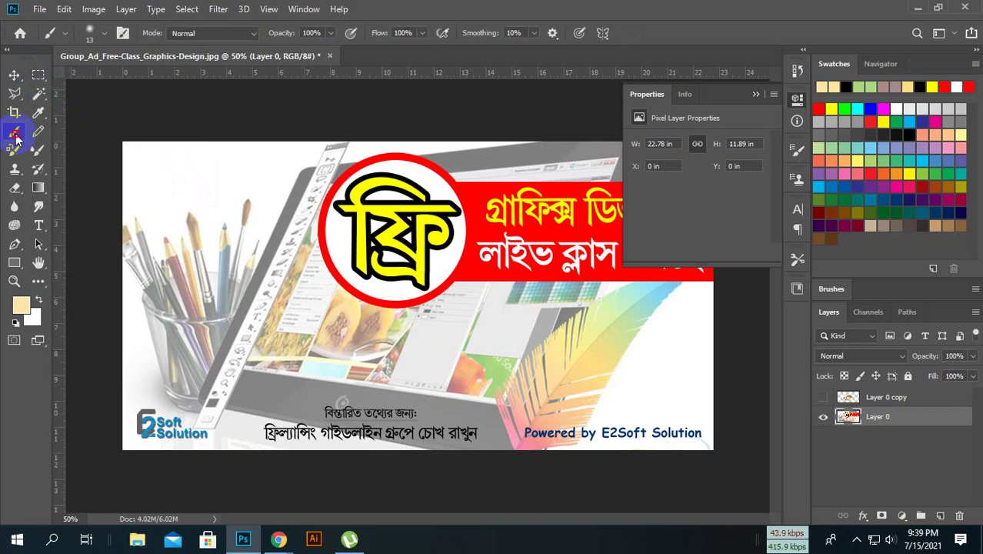
drag(292, 248, 292, 260)
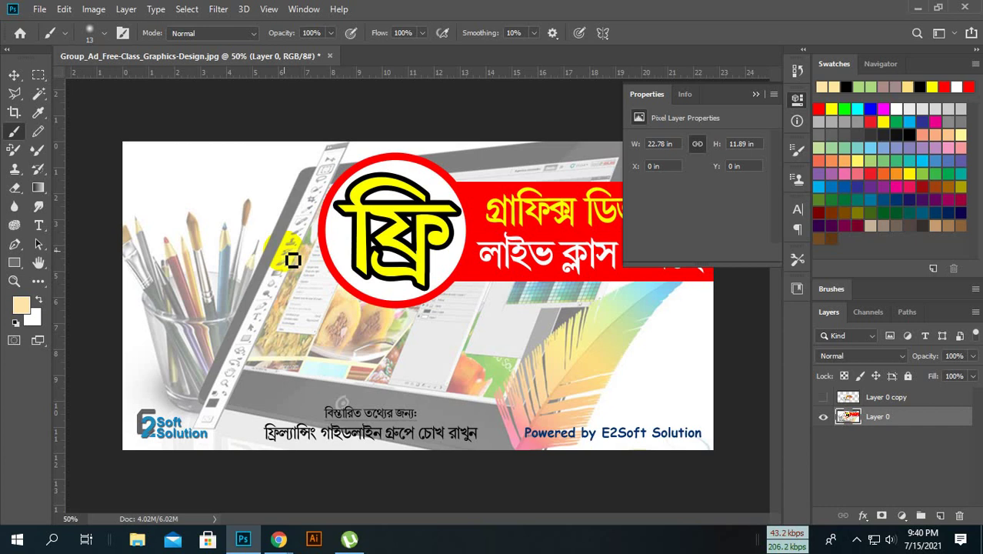
click(15, 136)
drag(279, 248, 310, 198)
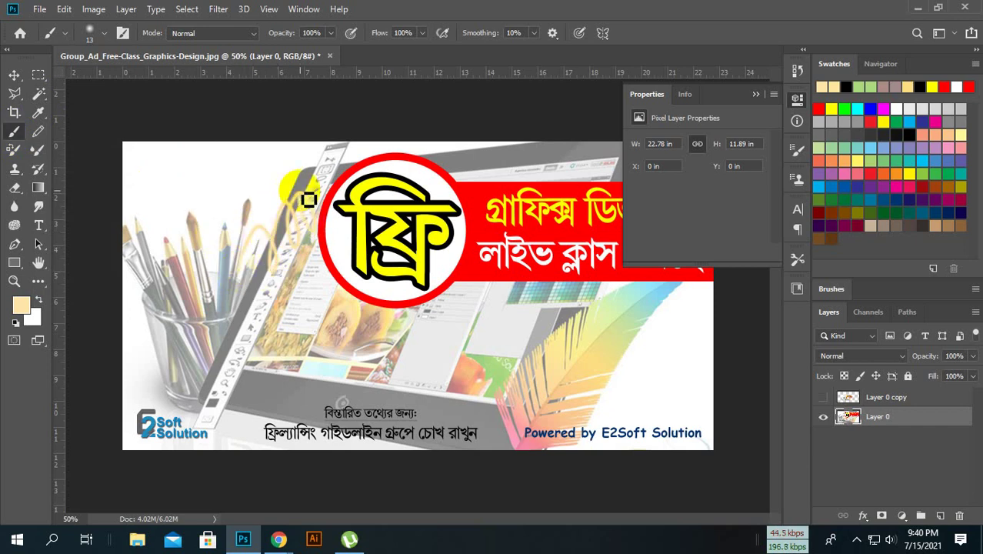
key(ctrl+z)
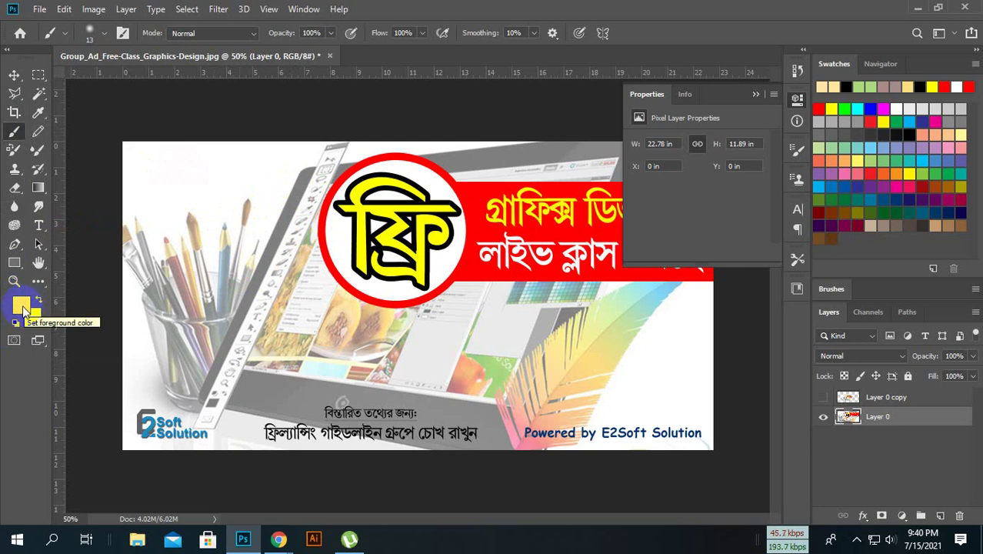
drag(275, 281, 292, 285)
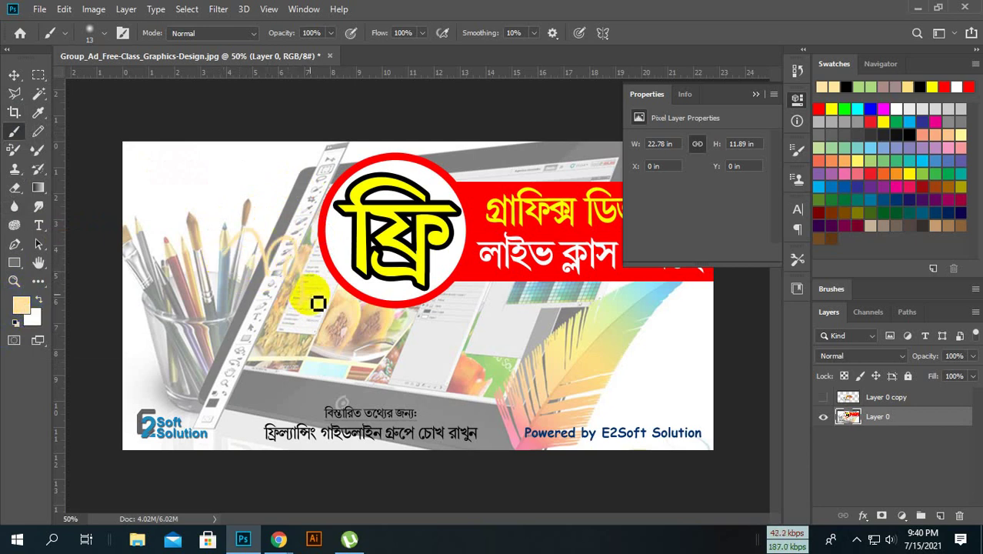
key(ctrl+z)
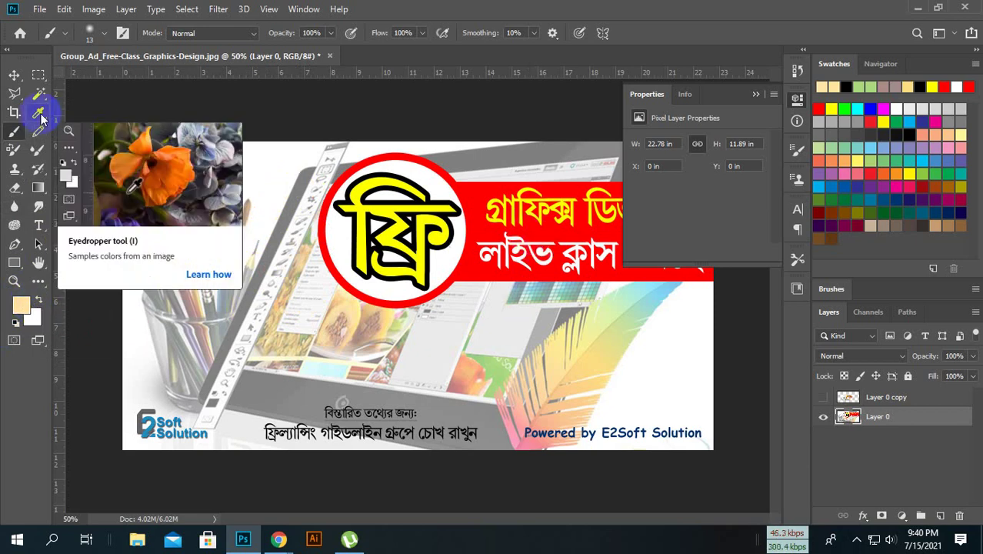
Step: Sample the banner's red as the foreground colour for the Brush tool
click(41, 117)
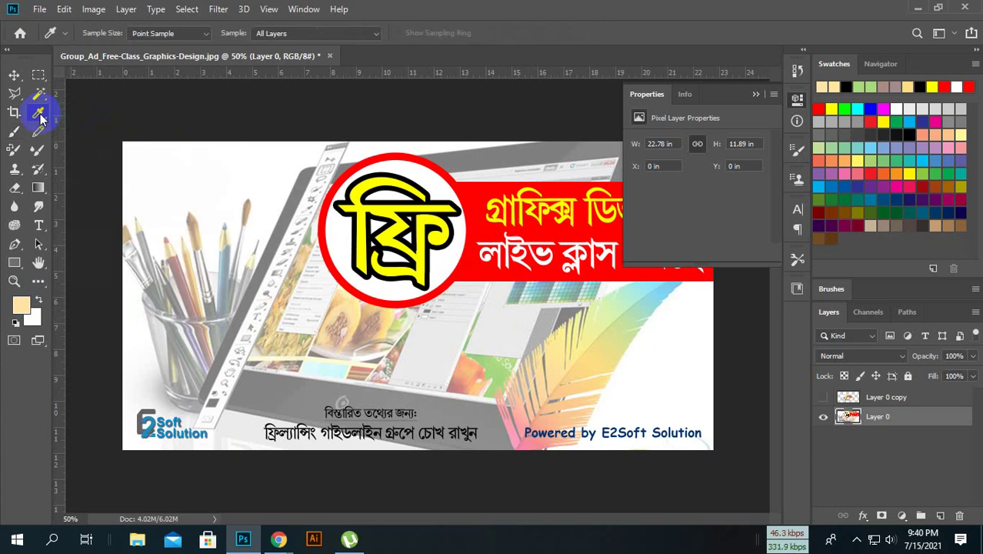
click(478, 190)
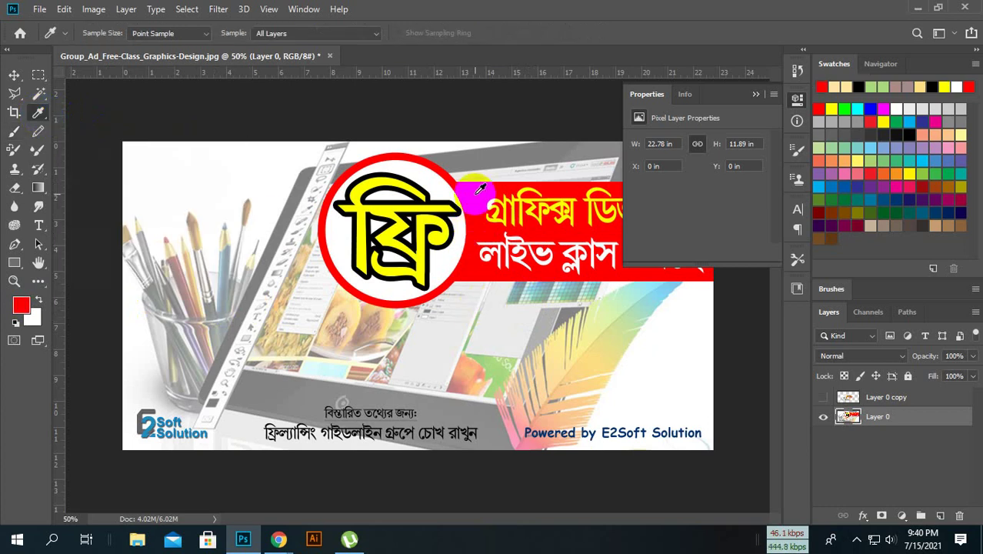
click(18, 134)
Step: Paint two red test strokes across the banner and undo both
mouse_move(174, 326)
mouse_down()
mouse_move(319, 343)
mouse_move(616, 342)
mouse_up()
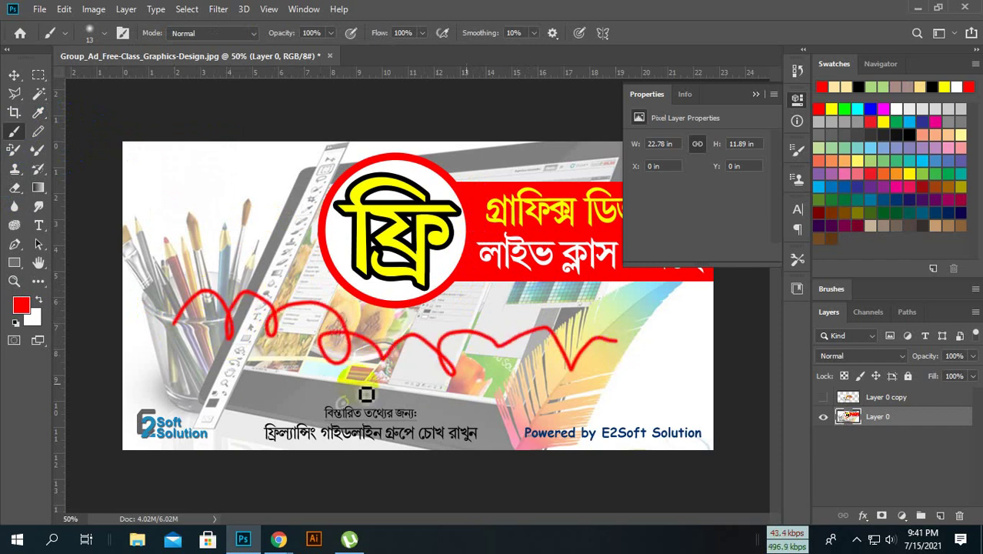
key(ctrl+z)
mouse_move(388, 339)
mouse_down()
mouse_move(426, 373)
mouse_move(407, 401)
mouse_move(510, 357)
mouse_move(561, 352)
mouse_up()
key(ctrl+z)
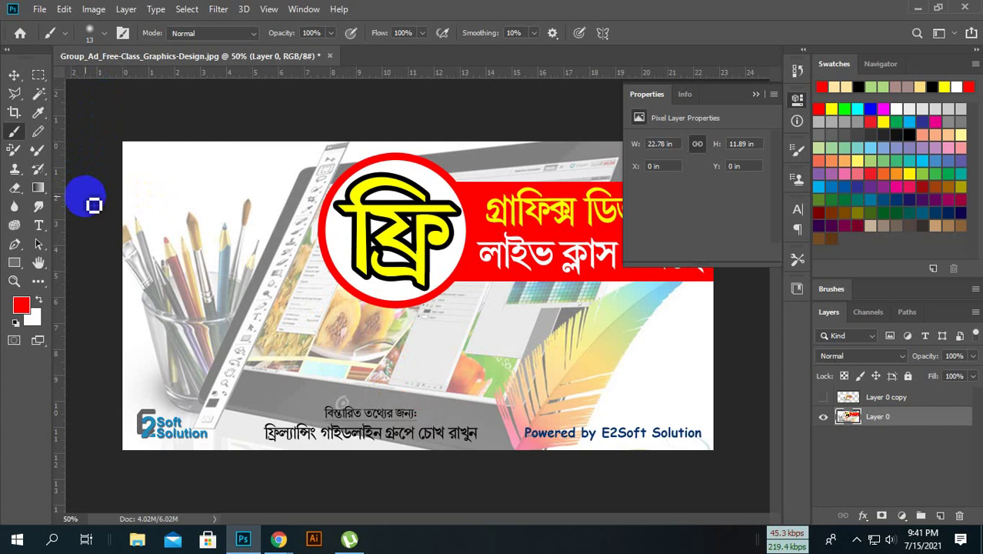
click(223, 203)
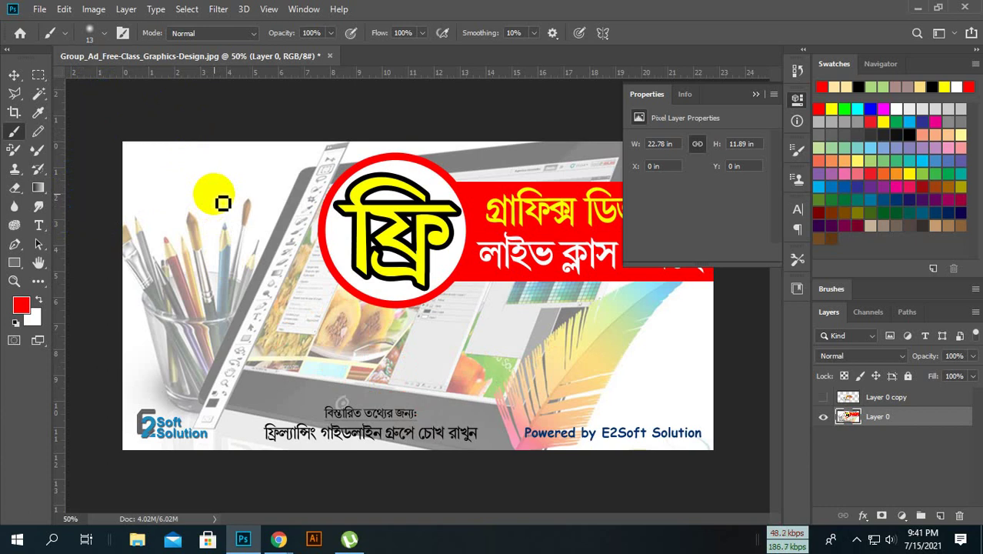
Step: Drag the brush Size slider through larger values in the toolbar preset picker
click(106, 37)
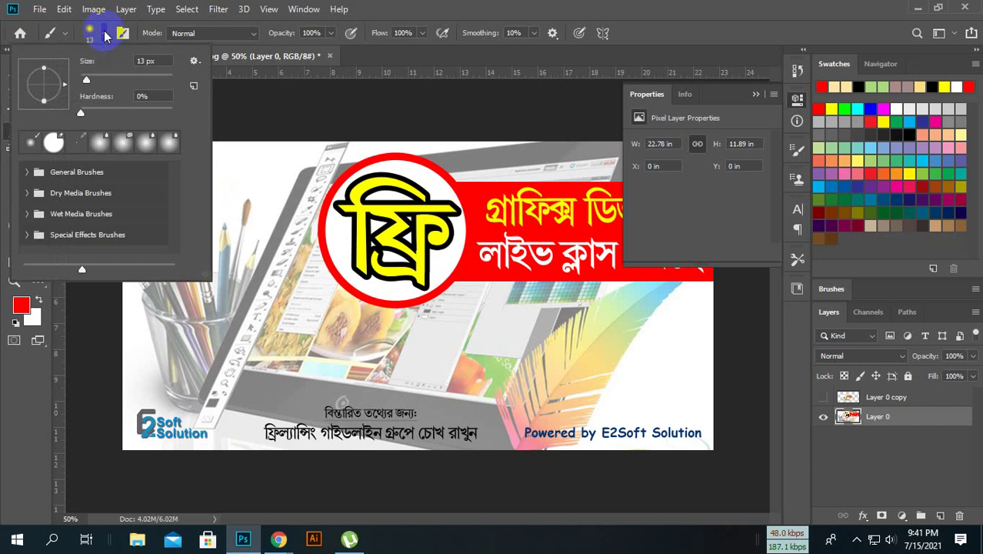
drag(106, 79, 113, 80)
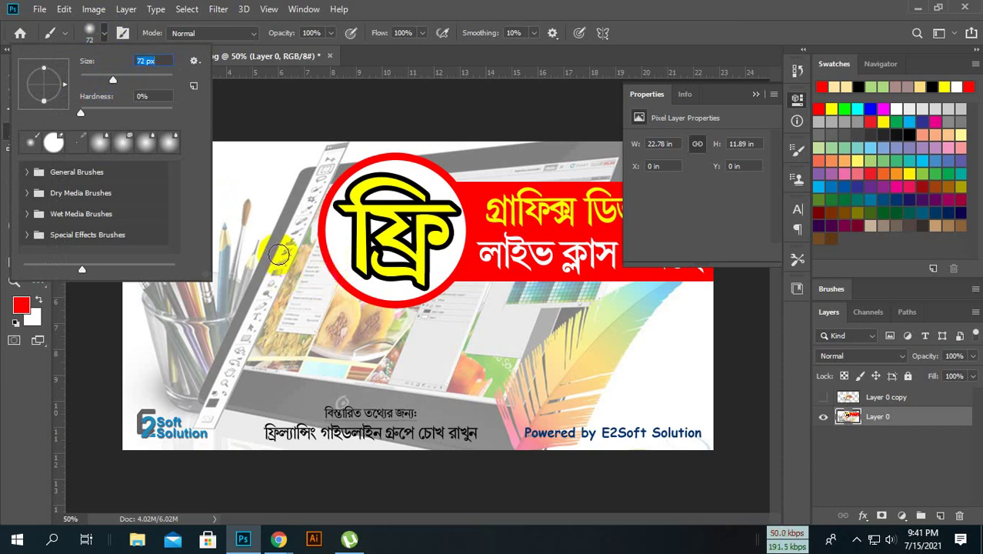
click(153, 95)
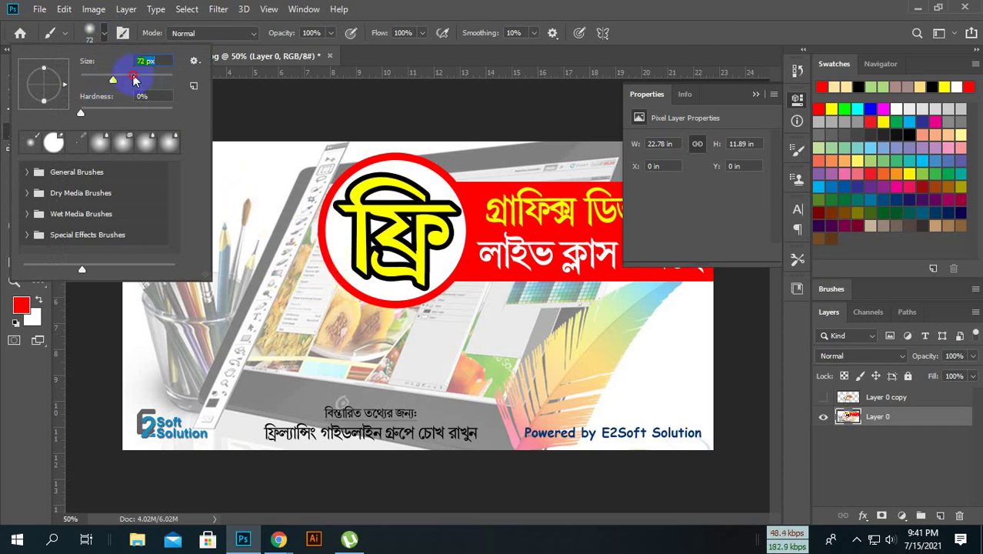
mouse_move(113, 80)
mouse_down()
mouse_move(132, 80)
mouse_move(90, 80)
mouse_up()
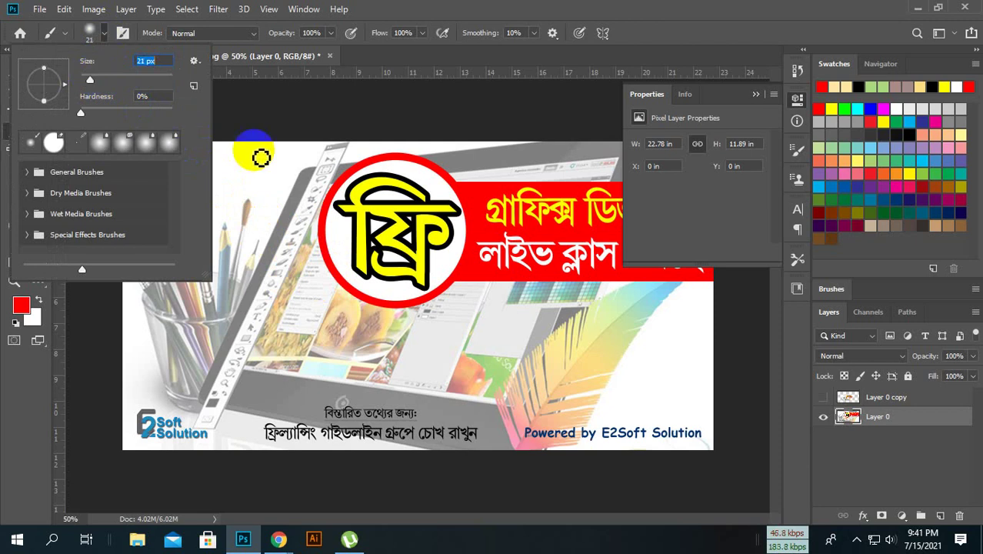
click(260, 114)
click(180, 135)
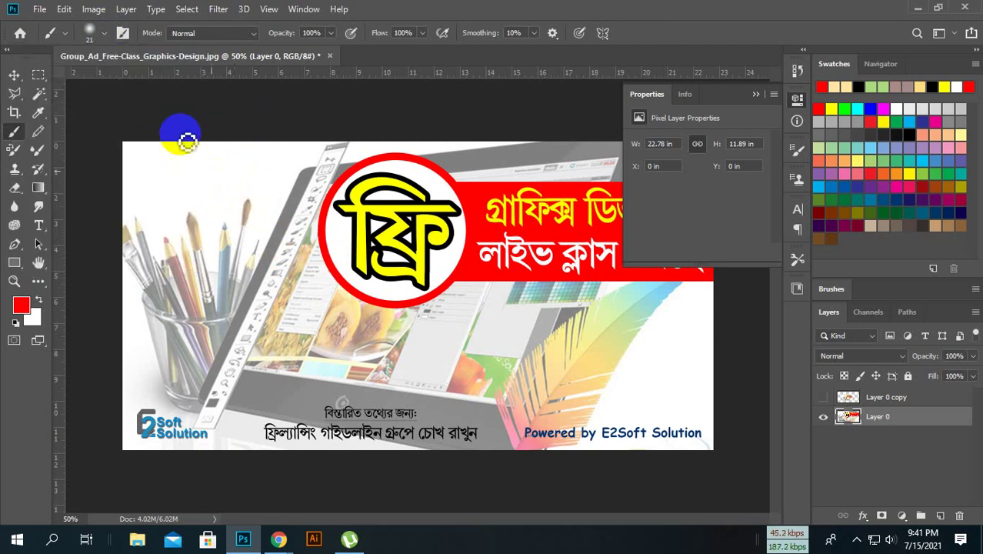
Step: Use the canvas right-click brush picker to settle the soft brush at 34 px
right_click(206, 196)
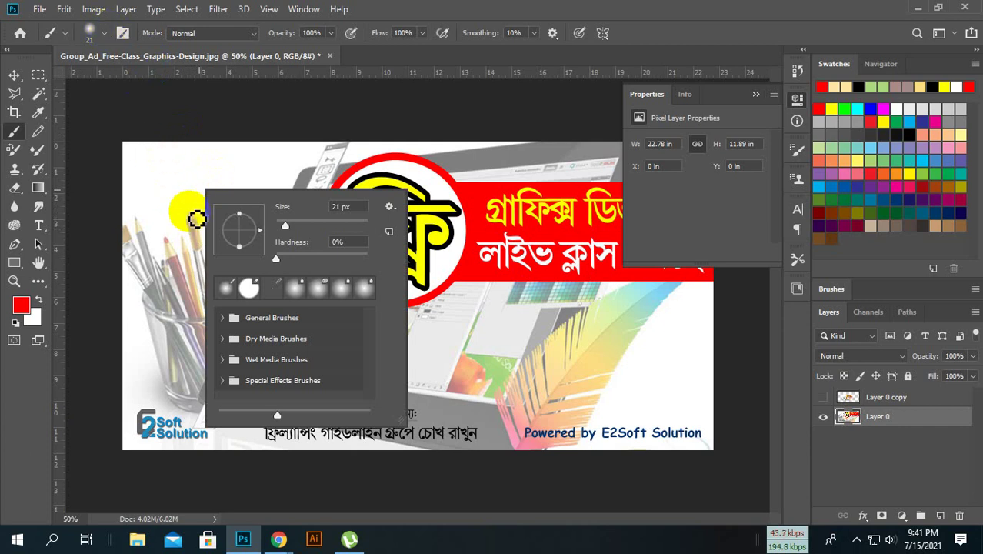
click(221, 115)
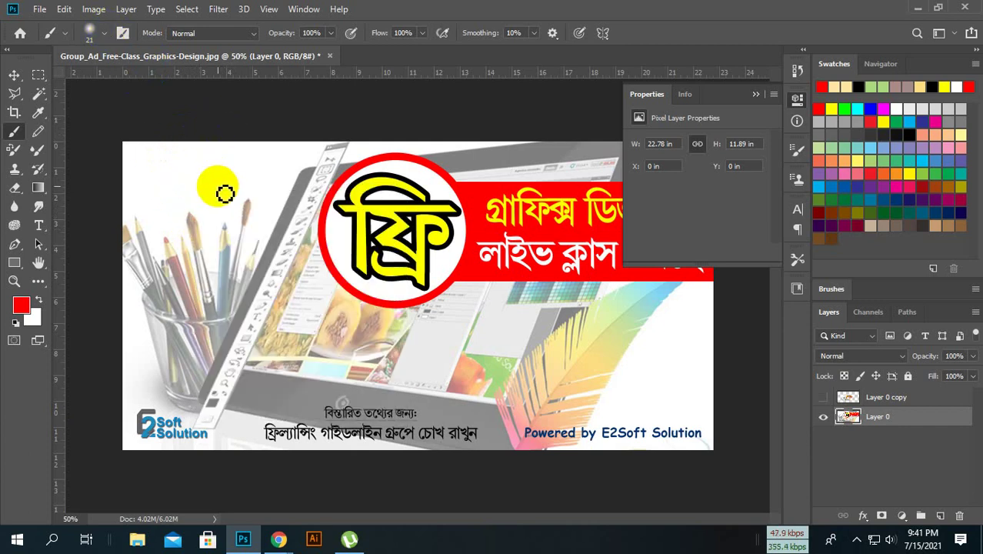
right_click(225, 193)
drag(304, 222, 340, 225)
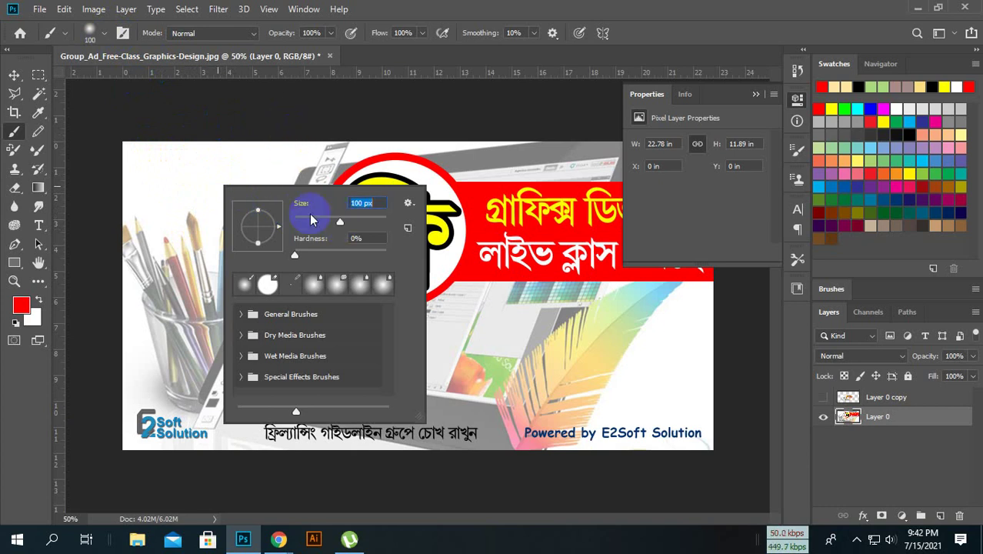
click(310, 221)
click(250, 117)
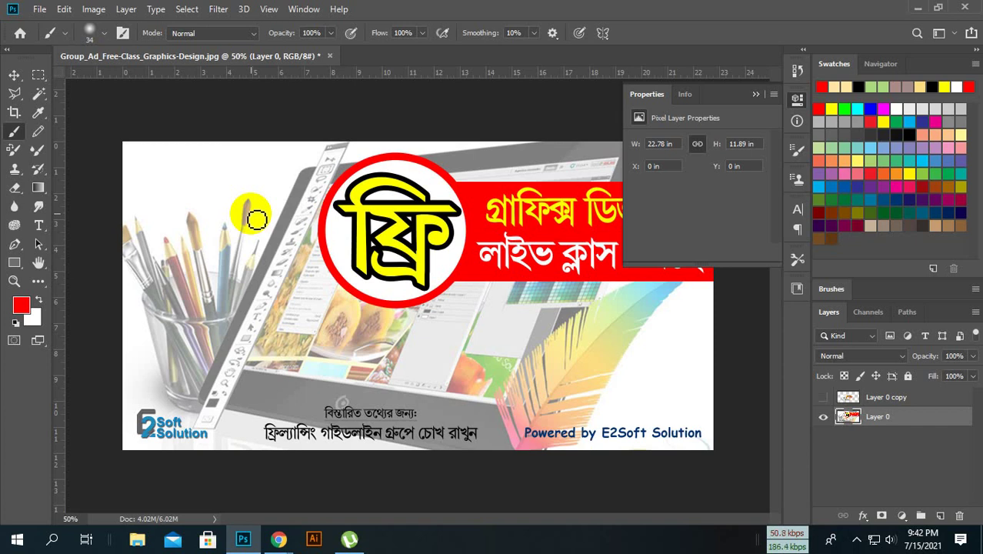
Step: Resize the brush with the [ and ] keys until it reaches 150 px
key(bracketleft)
key(bracketleft)
key(bracketleft)
key(bracketleft)
key(bracketleft)
key(bracketleft)
key(bracketright)
key(bracketright)
key(bracketright)
key(bracketleft)
key(bracketleft)
key(bracketleft)
key(bracketleft)
key(bracketright)
key(bracketright)
key(bracketright)
key(bracketleft)
key(bracketleft)
key(bracketleft)
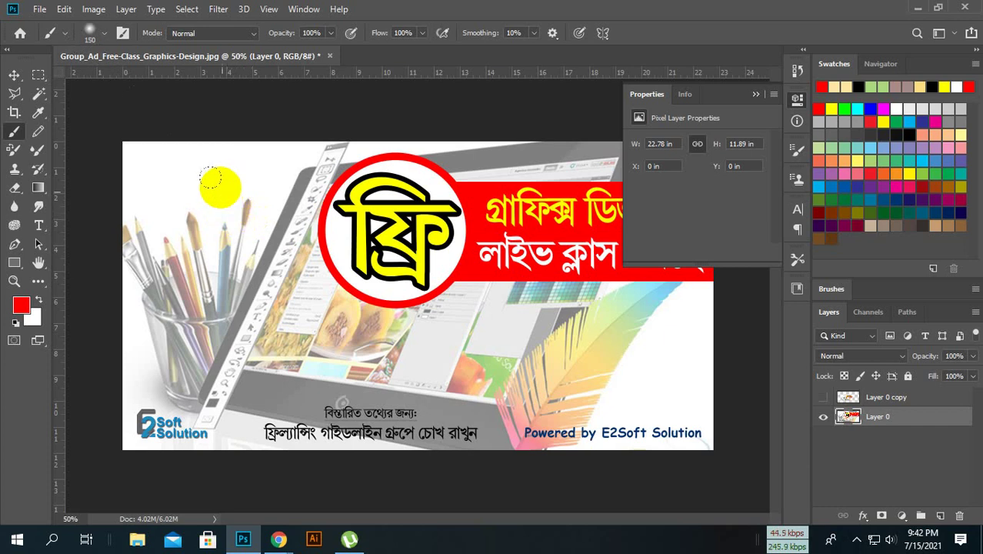
Step: Paint a broad red zigzag from the pencils to the feather, then undo it
drag(216, 178, 296, 331)
mouse_move(336, 387)
mouse_down()
mouse_move(491, 329)
mouse_move(600, 353)
mouse_up()
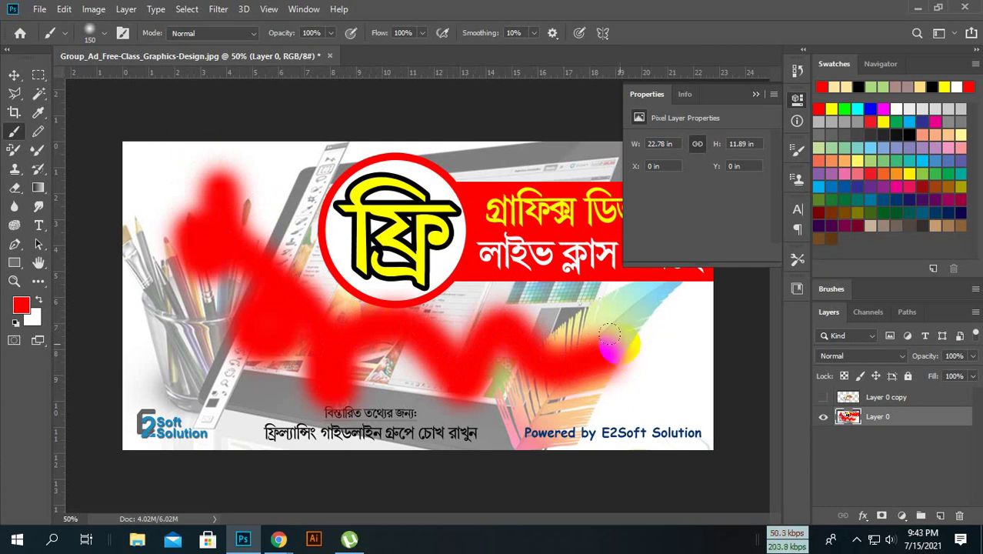
key(ctrl+z)
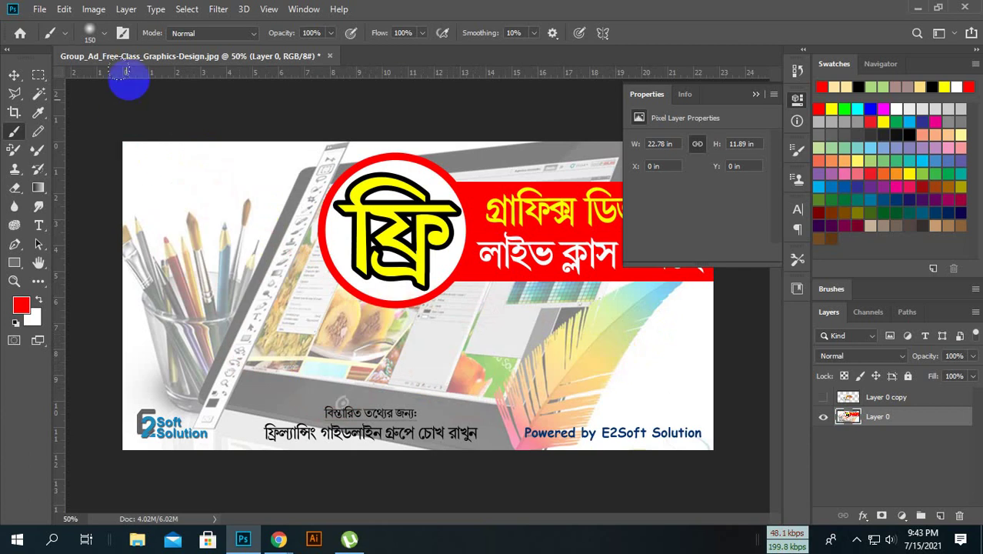
click(105, 33)
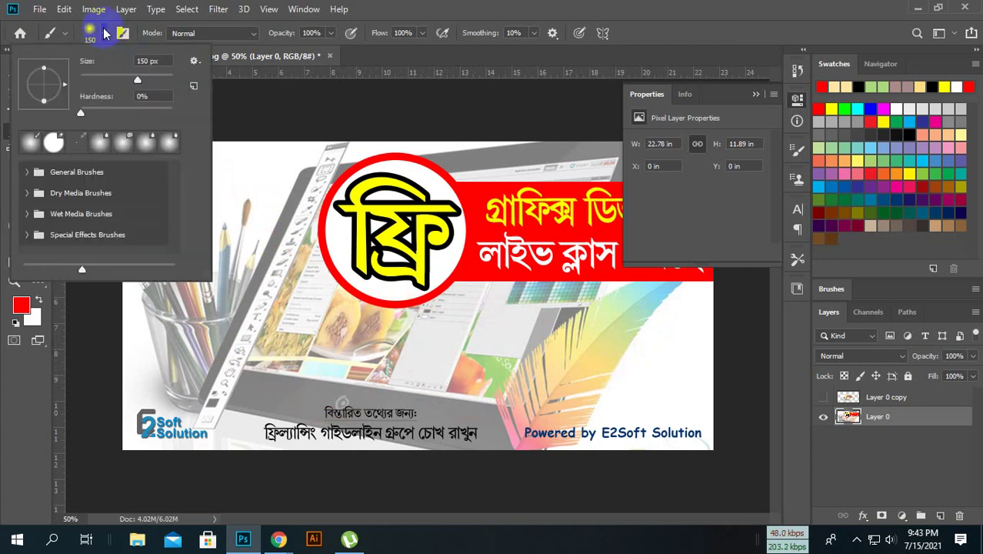
Step: Try the soft brush, sponge and hard eraser presets, ending on the hard eraser
right_click(233, 195)
click(291, 302)
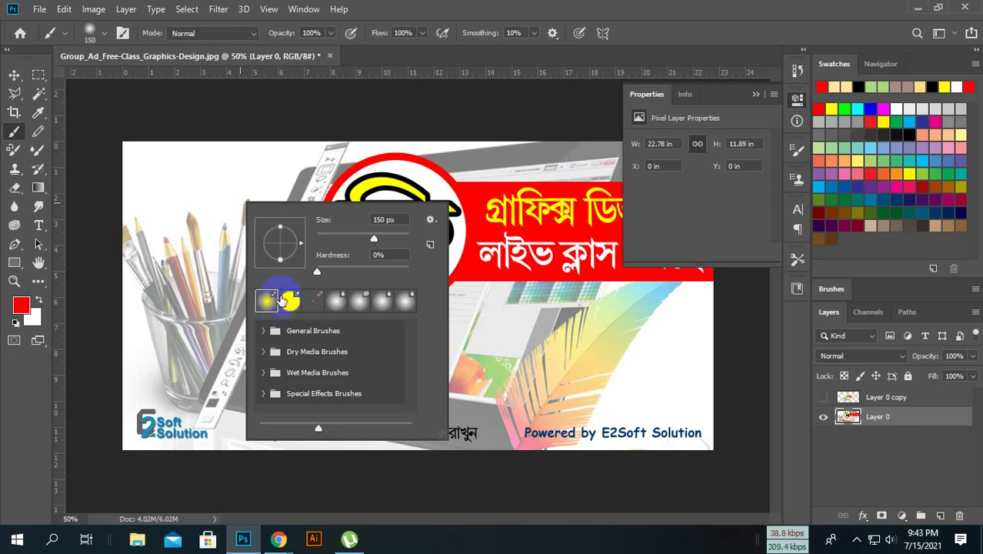
key(e)
key(o)
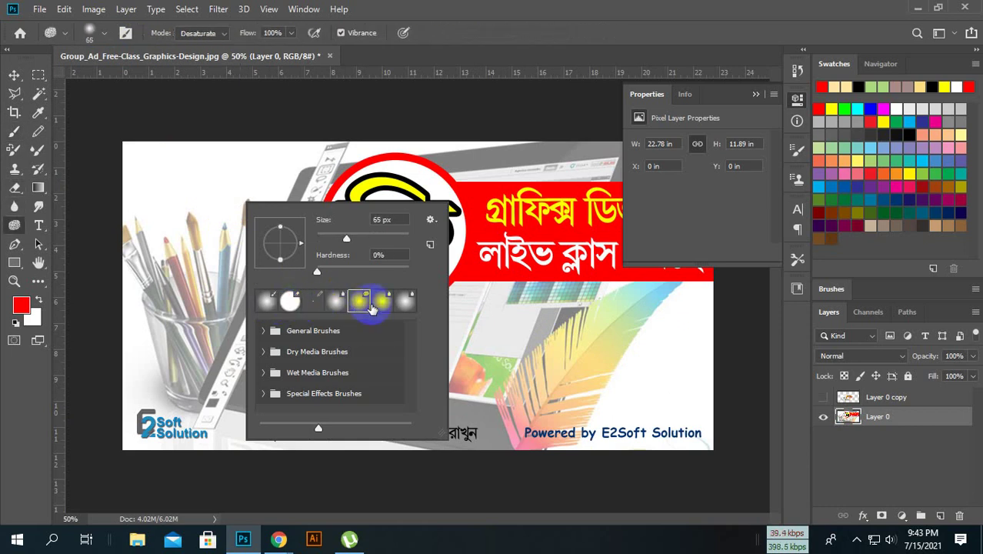
click(377, 306)
click(264, 300)
key(b)
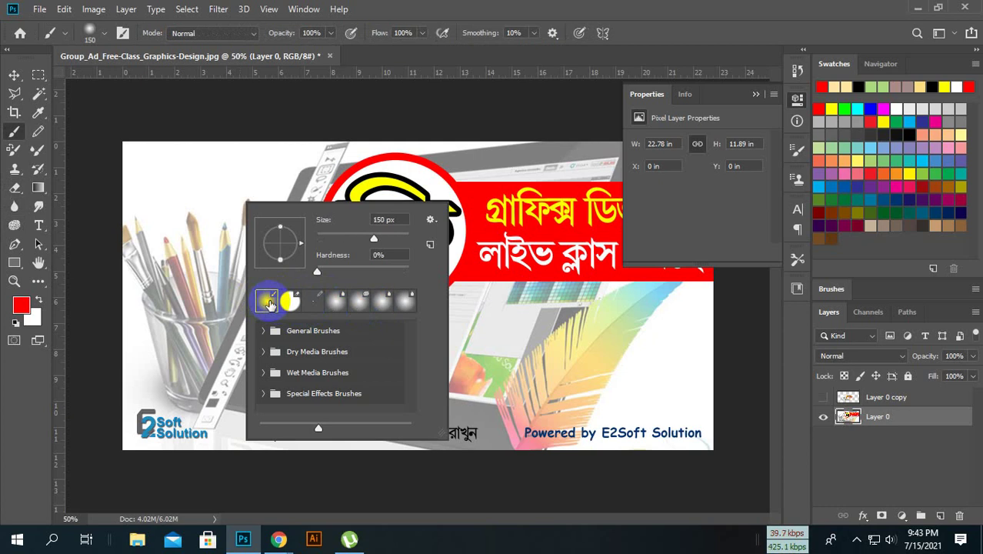
click(290, 302)
key(e)
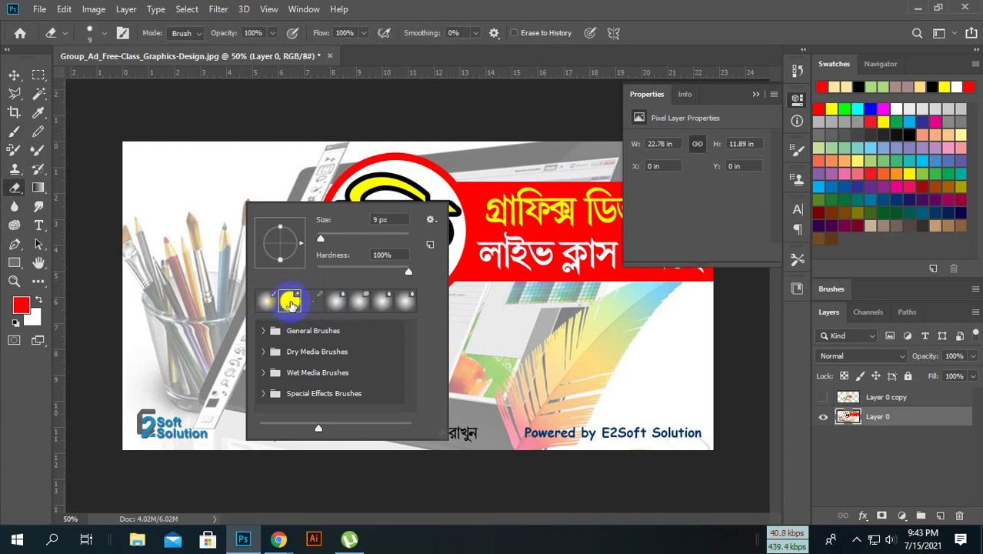
click(336, 300)
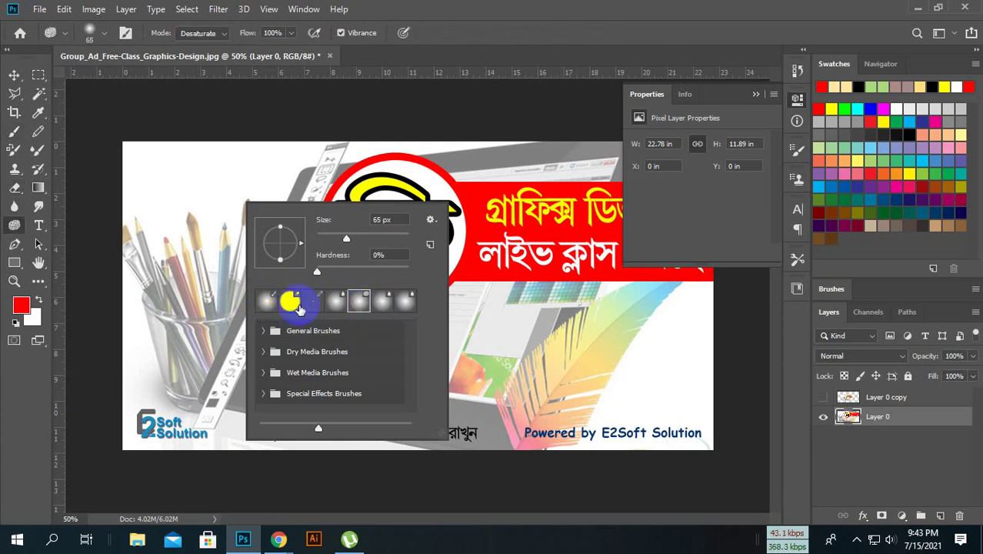
click(289, 302)
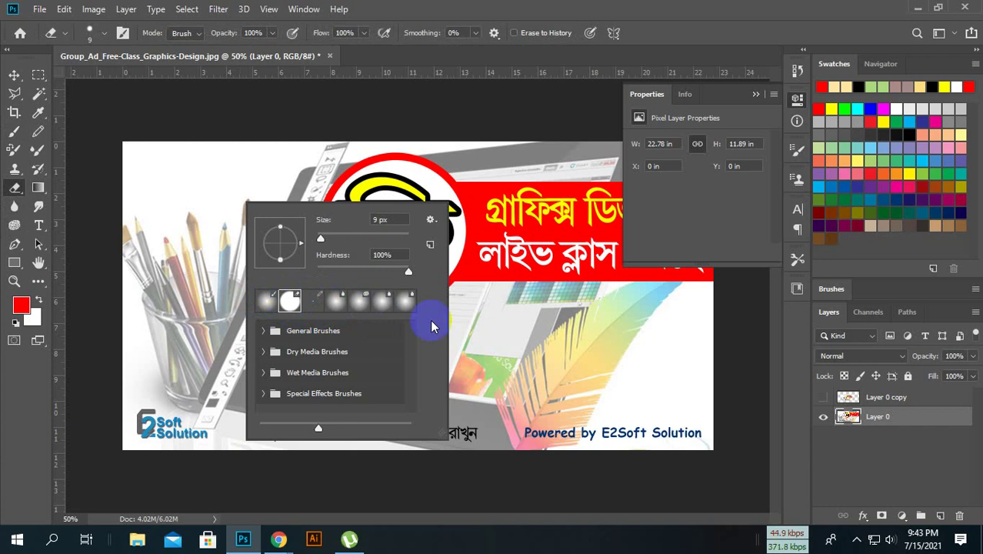
click(514, 321)
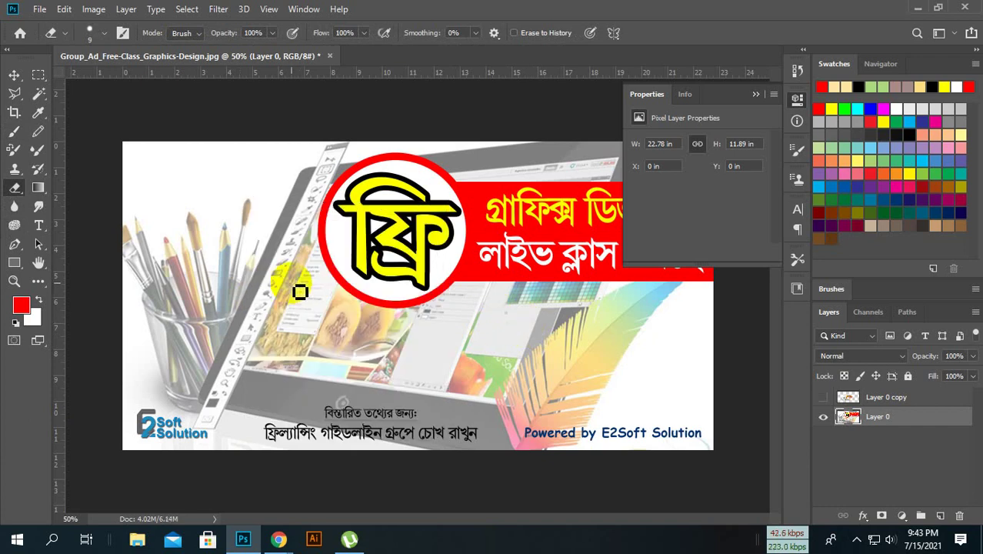
Step: Enlarge the eraser, set hardness to 0%, and undo two test erasures over the pencils
key(bracketright)
key(bracketright)
key(bracketright)
key(bracketright)
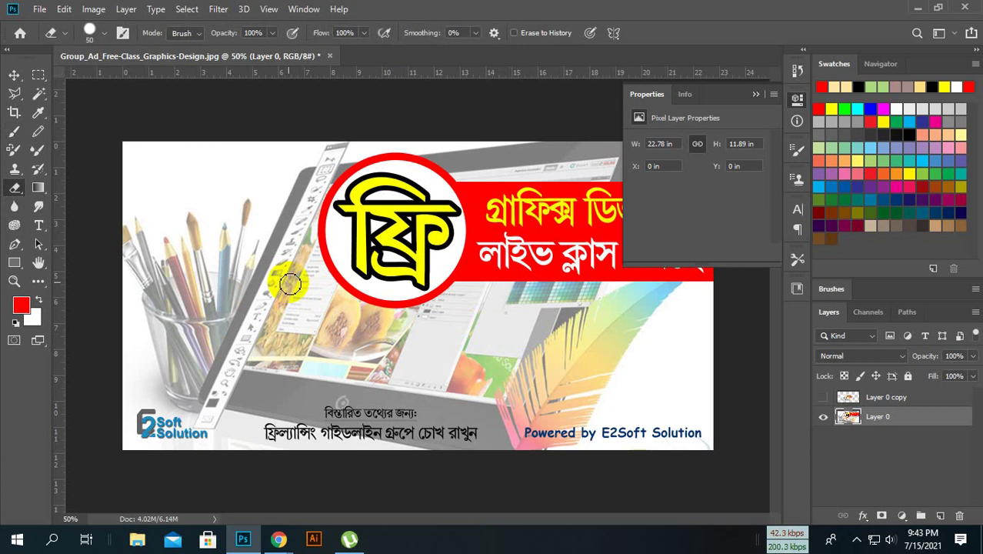
drag(211, 209, 264, 312)
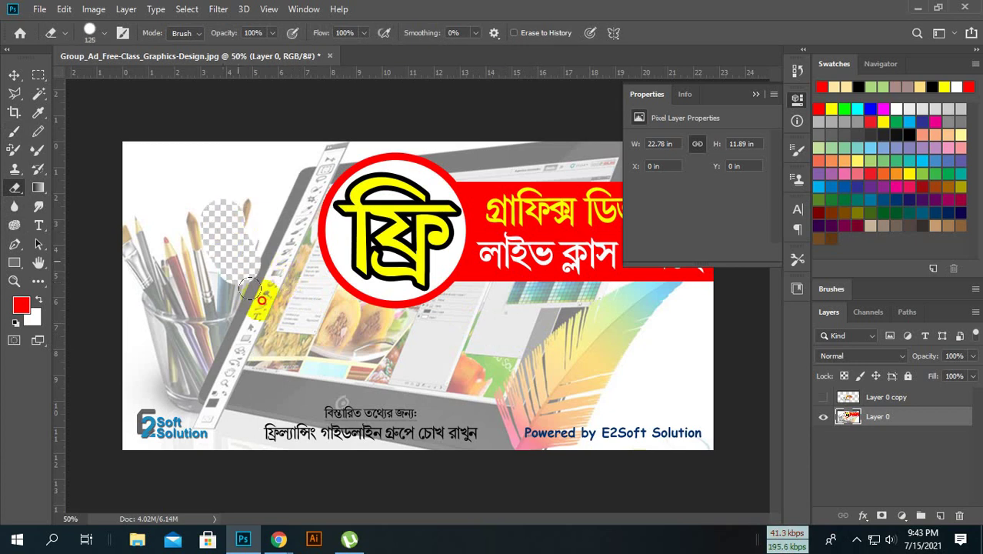
key(ctrl+z)
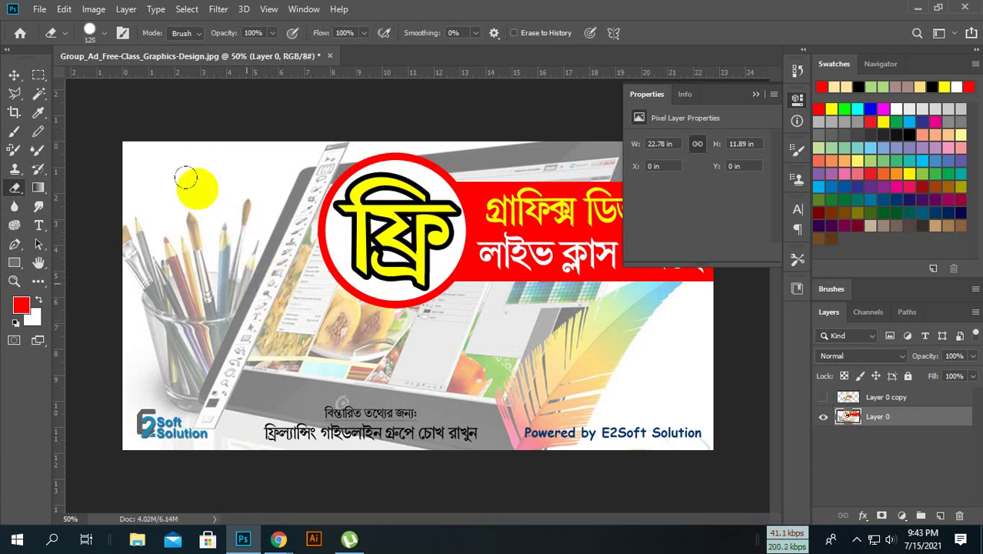
click(105, 33)
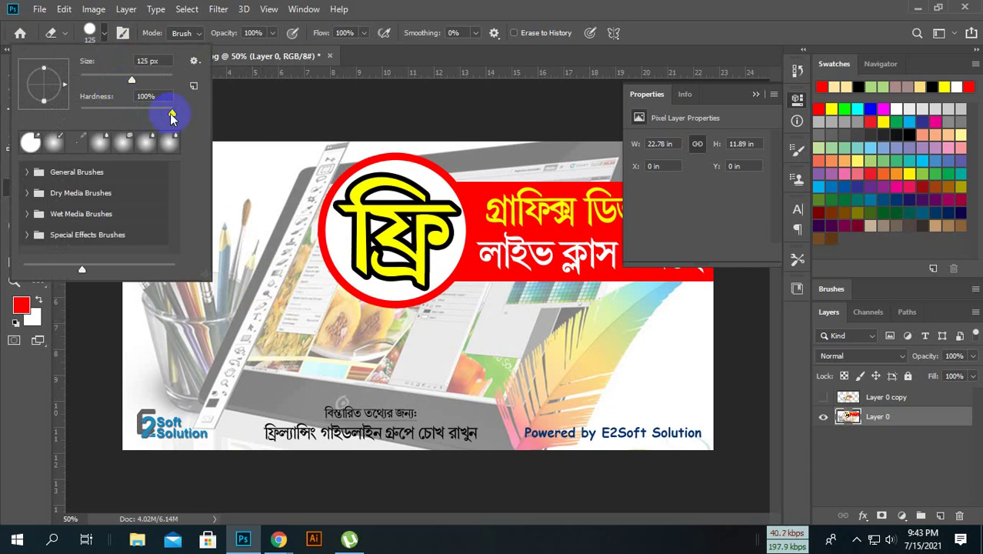
drag(171, 112, 80, 112)
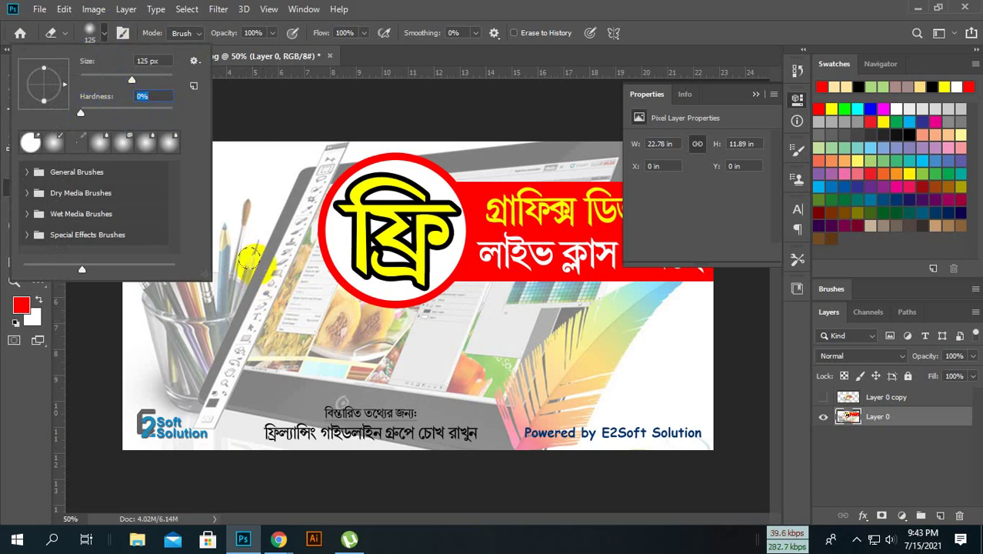
drag(248, 217, 279, 291)
key(ctrl+z)
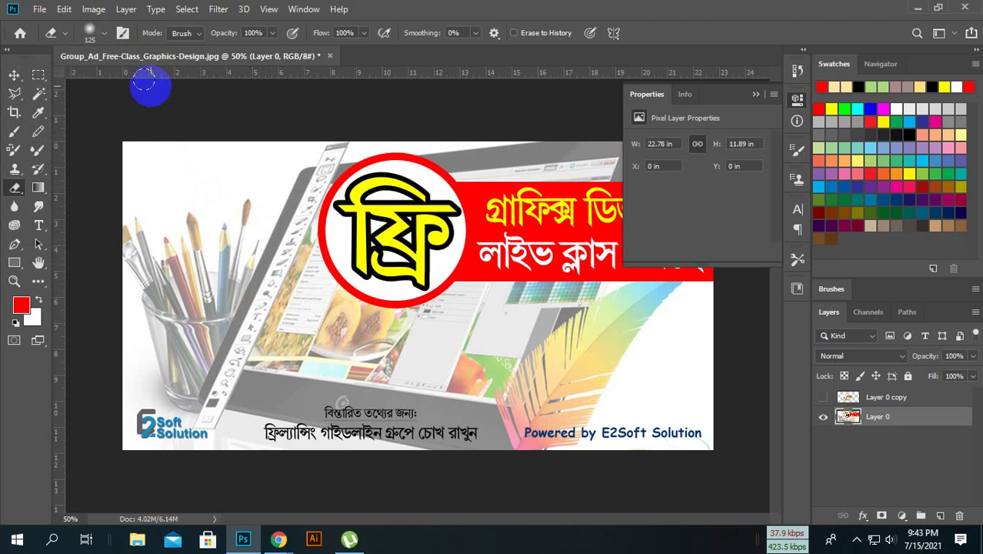
Step: Choose the soft round 125 px eraser tip and undo the remaining test erasure
click(106, 34)
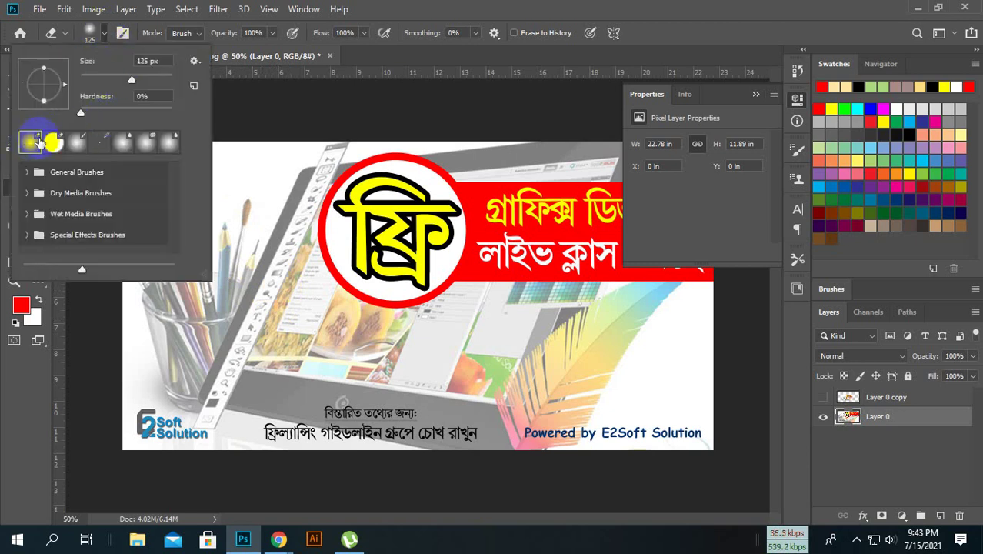
click(264, 269)
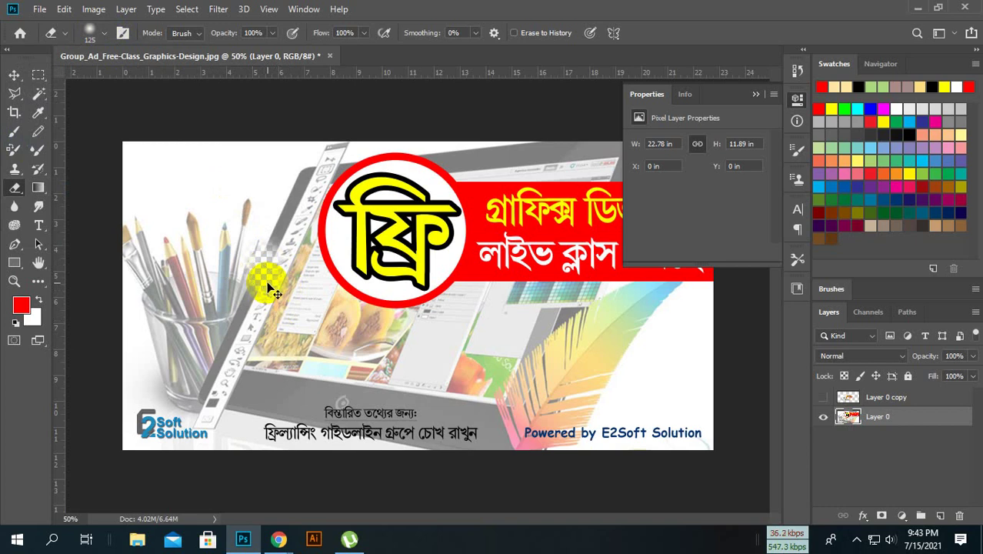
key(ctrl+z)
click(106, 37)
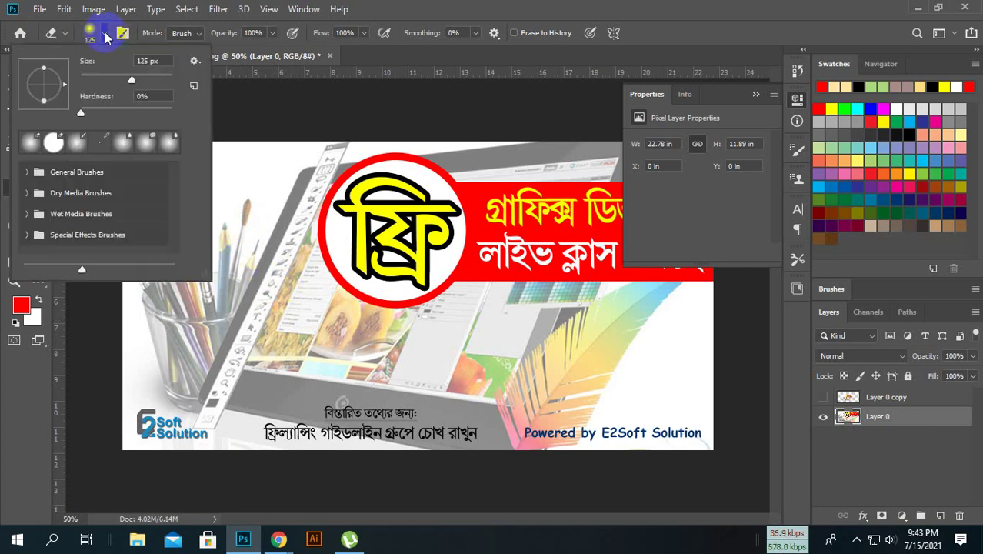
click(106, 37)
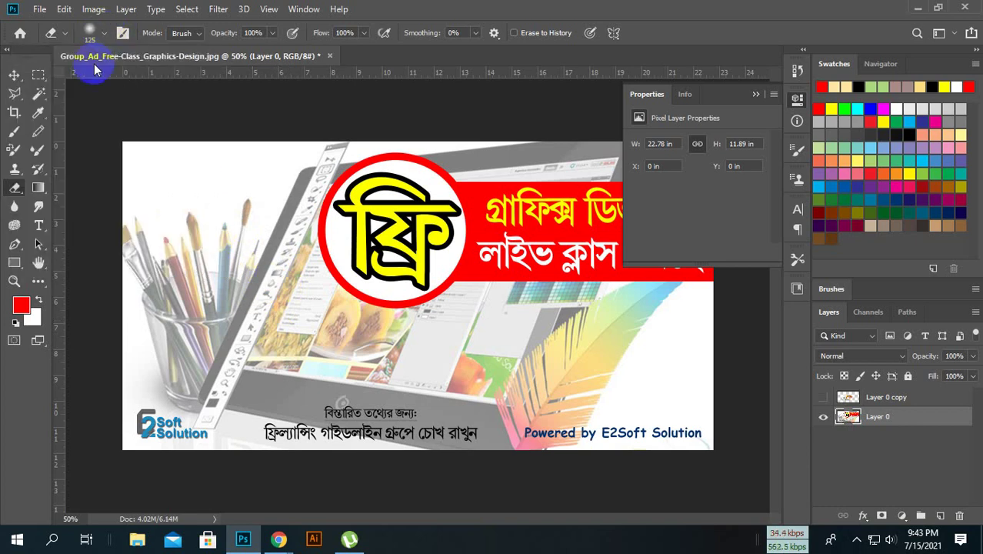
Step: Switch back to the Brush tool and set its soft tip to 91 px
click(17, 132)
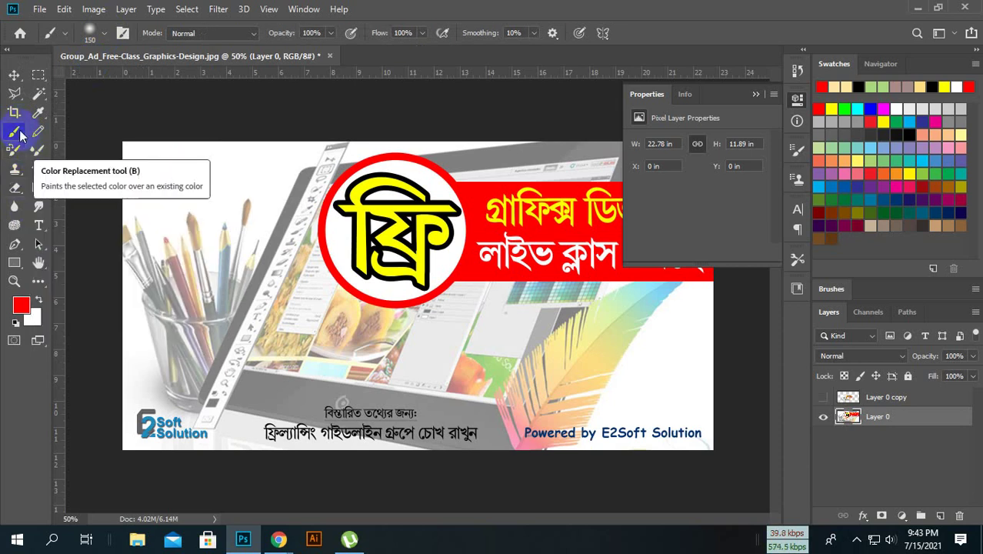
right_click(219, 214)
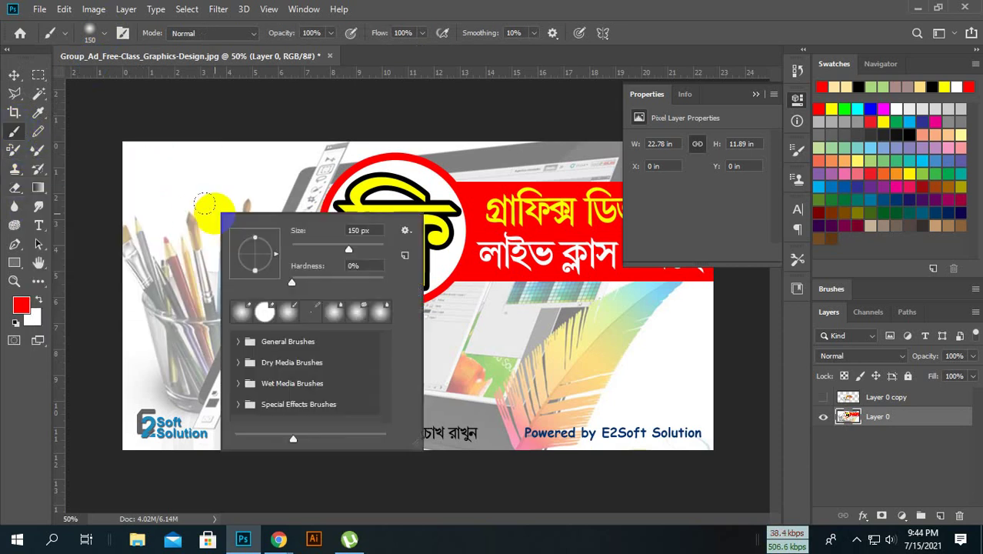
click(405, 231)
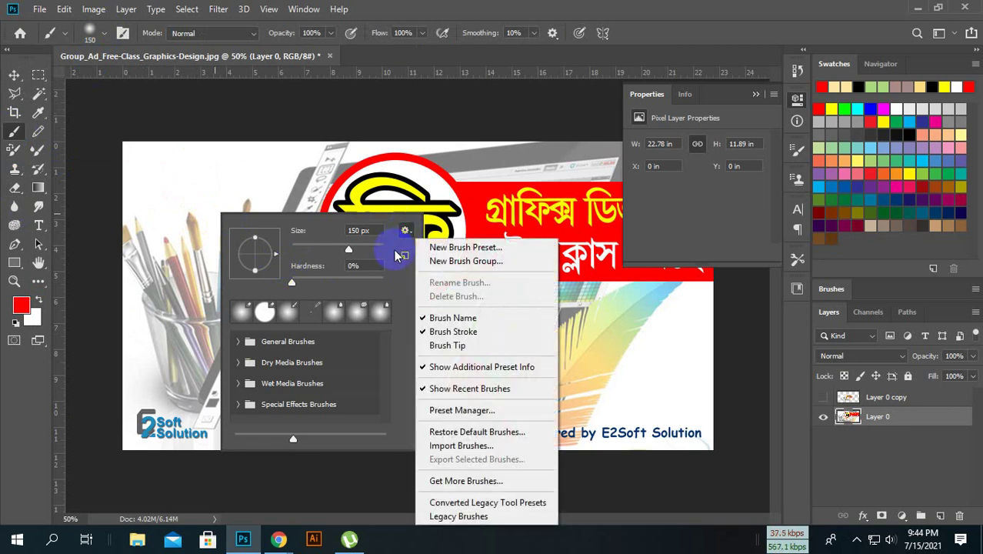
click(398, 256)
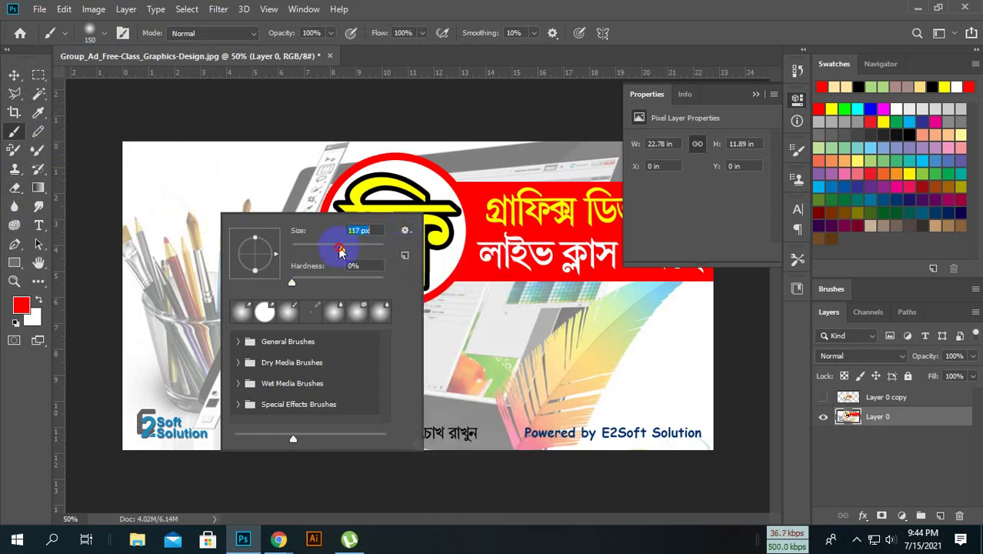
drag(346, 252, 333, 250)
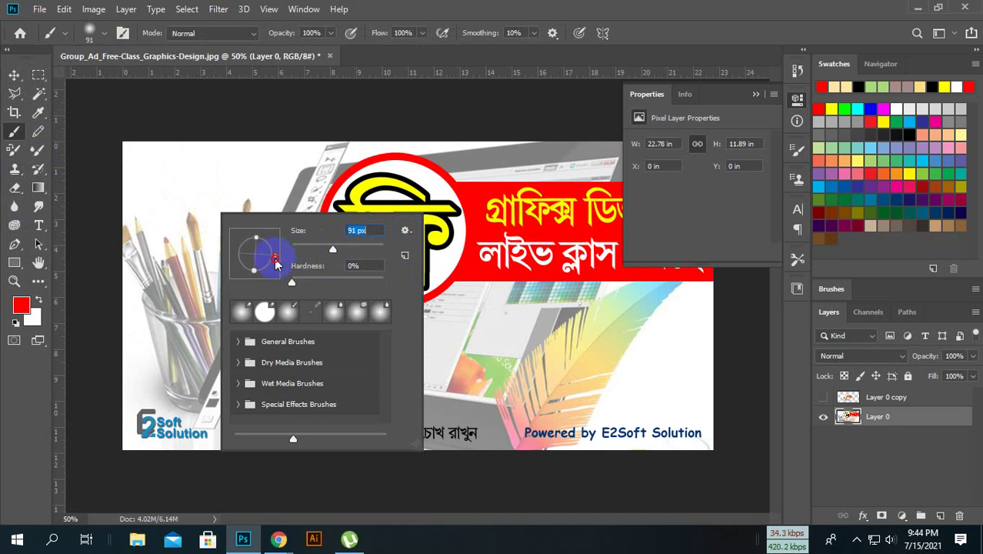
drag(275, 264, 275, 262)
drag(293, 437, 284, 440)
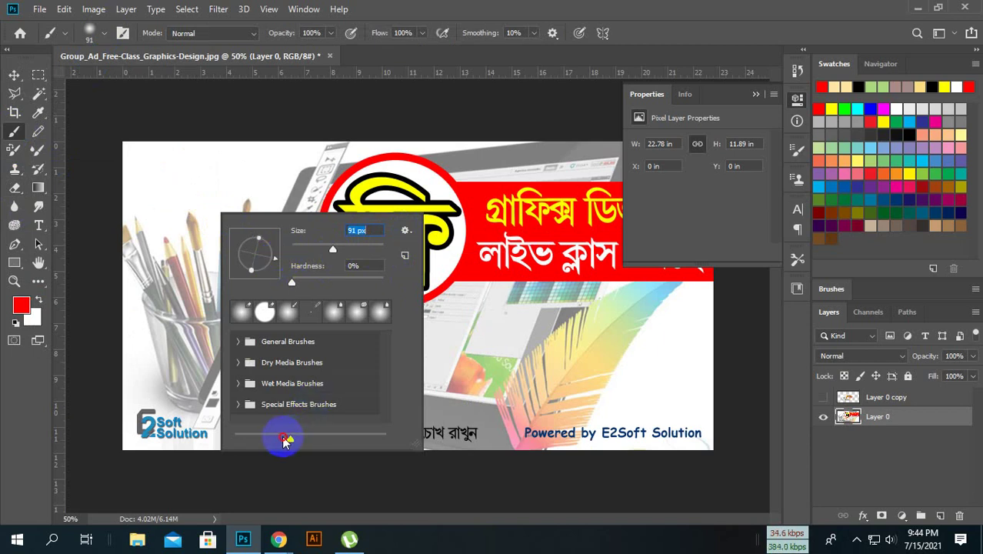
Step: Paint a red test scribble near the feather, undo it, and collapse Properties
mouse_move(461, 339)
mouse_down()
mouse_move(475, 371)
mouse_move(549, 374)
mouse_move(543, 285)
mouse_move(604, 391)
mouse_move(650, 341)
mouse_up()
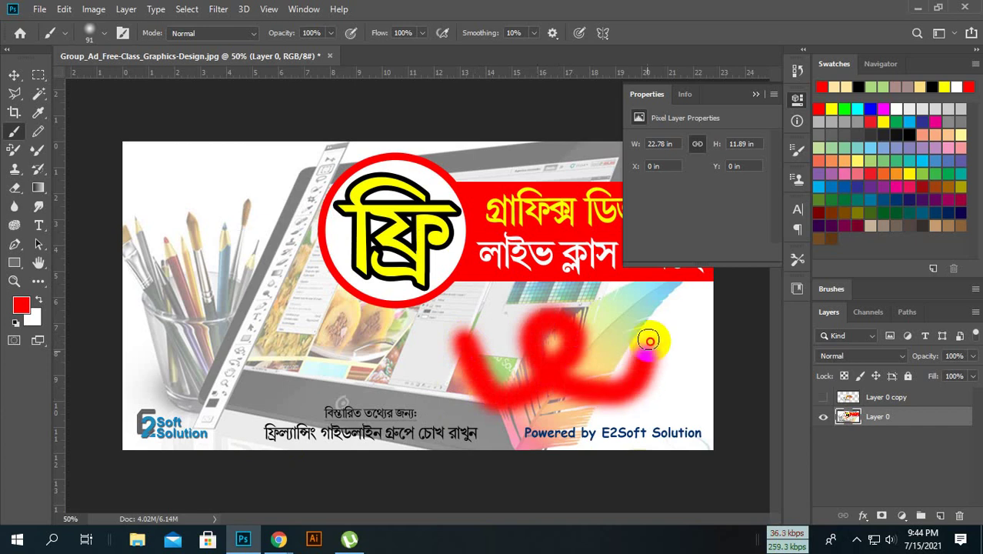
key(ctrl+z)
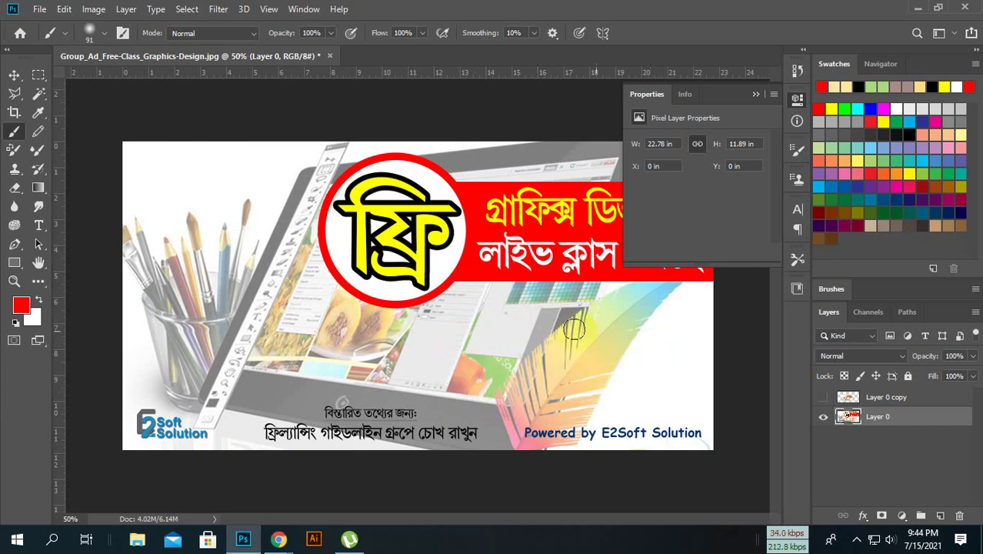
click(754, 143)
click(756, 94)
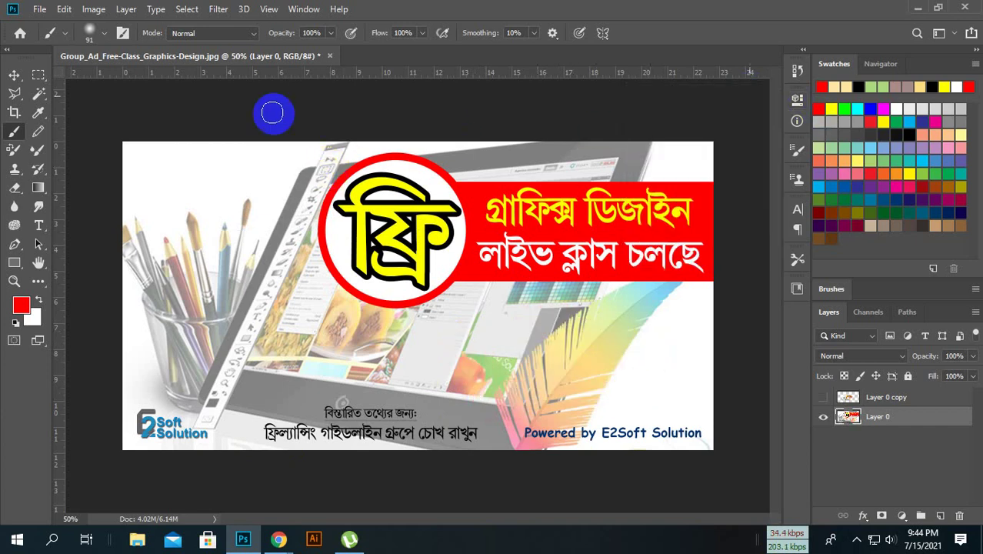
Step: Draw thick and thin red Pencil test strokes, resizing the pencil with [ and ]
click(41, 134)
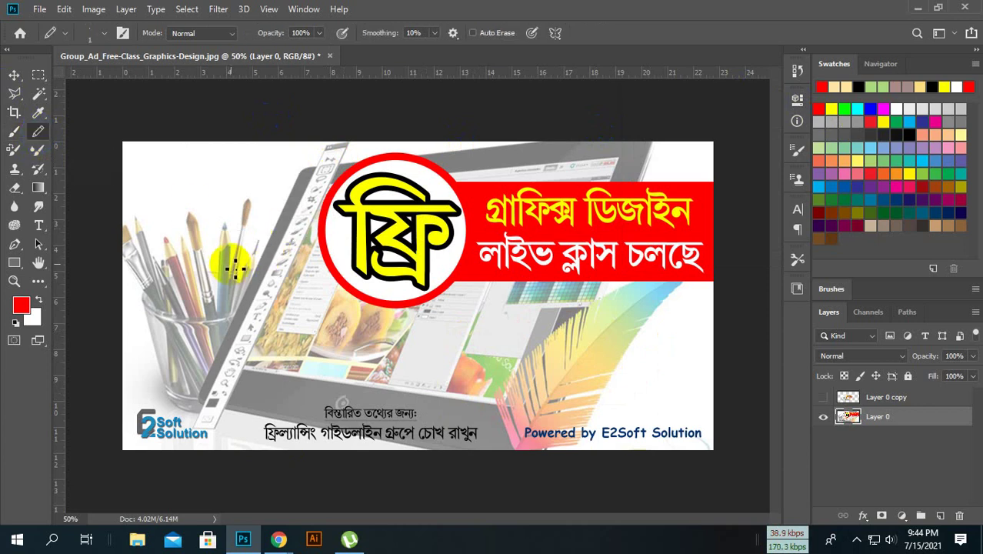
key(bracketright)
key(bracketright)
key(bracketright)
key(bracketright)
key(bracketright)
key(bracketright)
key(bracketright)
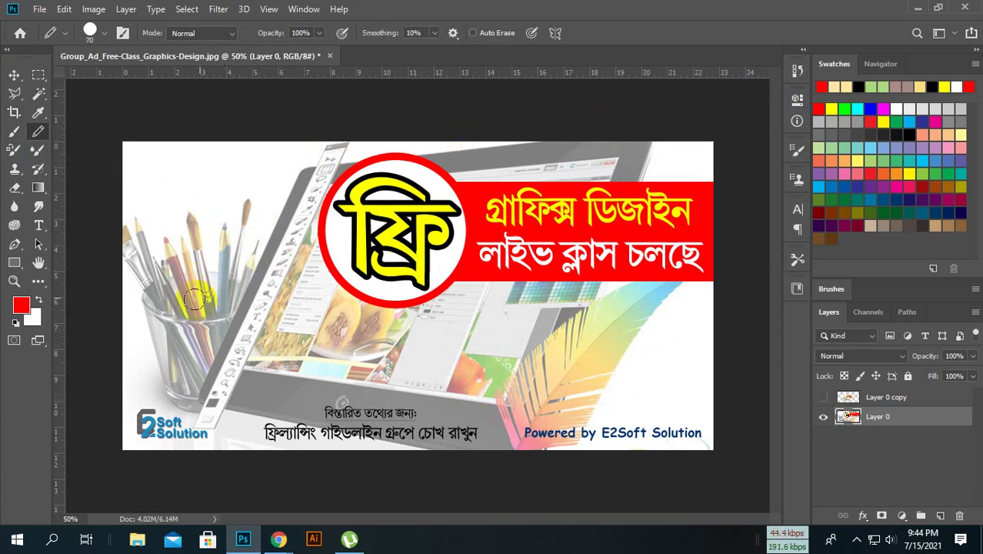
mouse_move(194, 304)
mouse_down()
mouse_move(254, 221)
mouse_move(219, 291)
mouse_up()
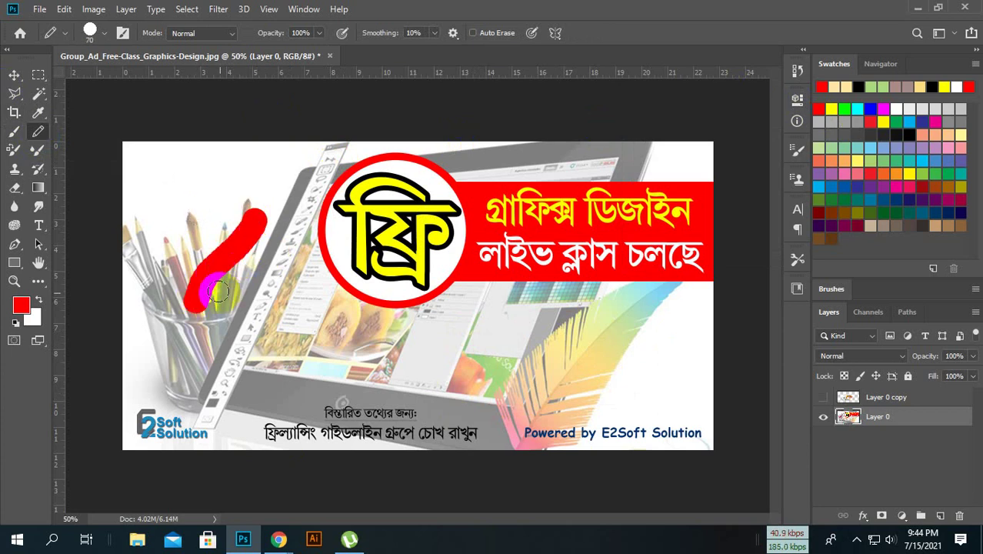
drag(257, 355, 566, 371)
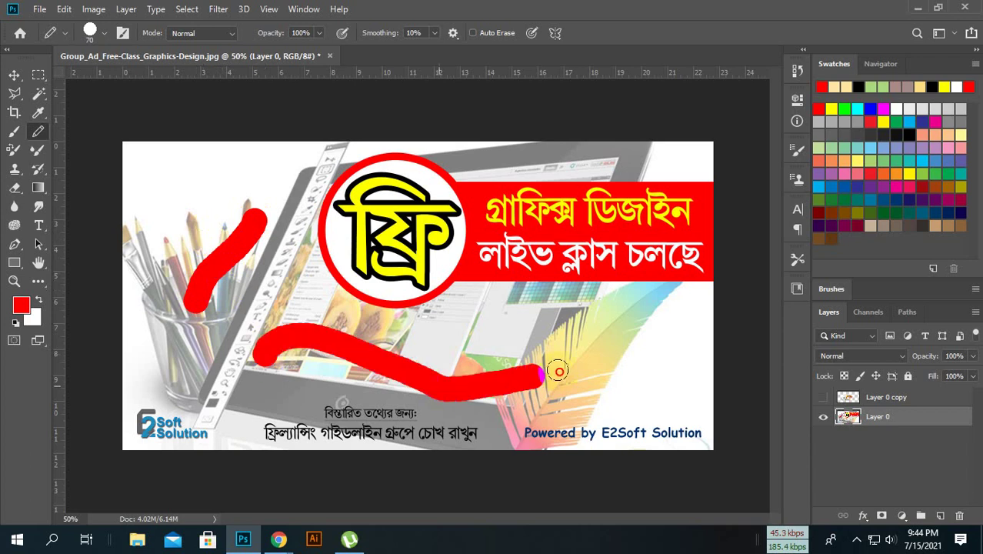
key(bracketleft)
key(bracketleft)
key(bracketleft)
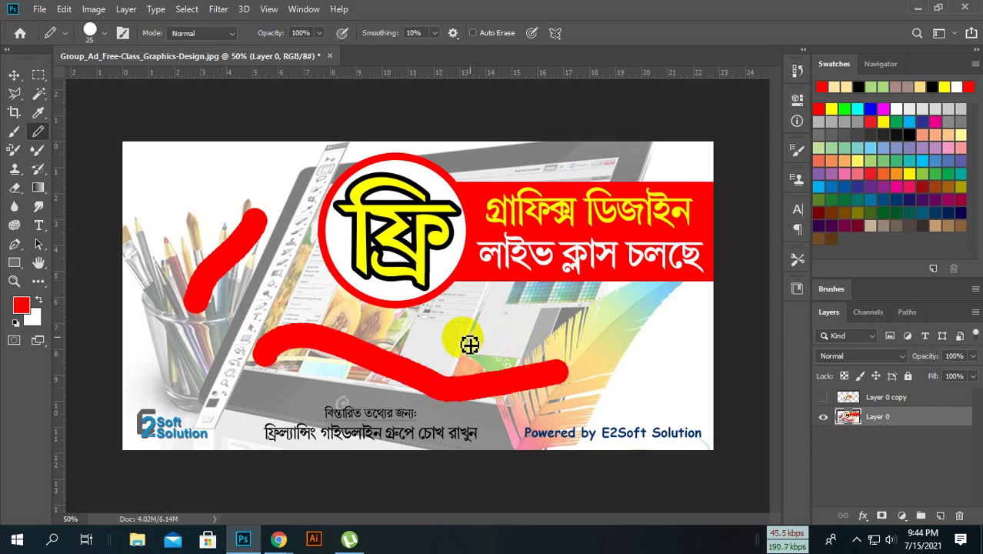
mouse_move(452, 346)
mouse_down()
mouse_move(502, 326)
mouse_move(522, 353)
mouse_move(562, 323)
mouse_up()
key(bracketleft)
key(bracketleft)
key(bracketleft)
key(bracketleft)
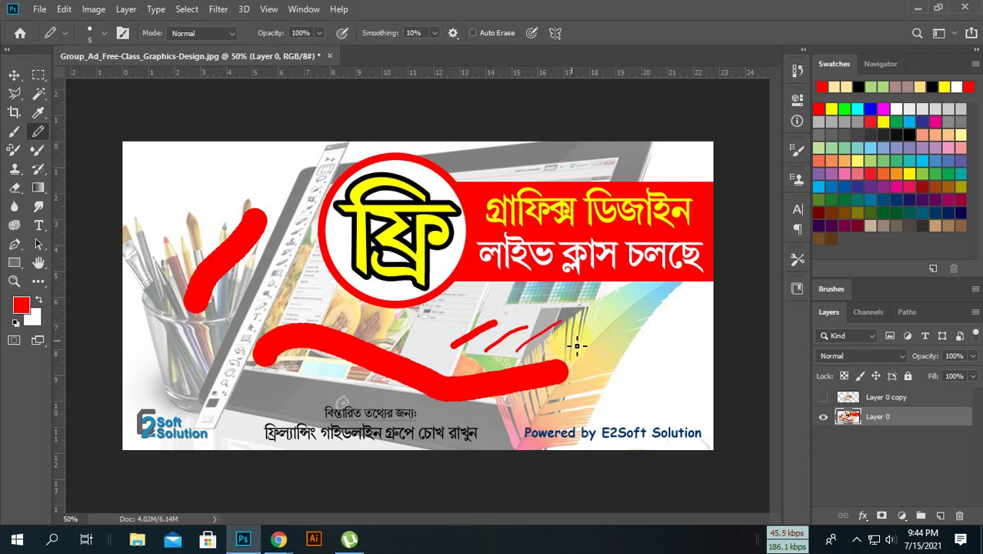
key(bracketright)
key(bracketright)
key(bracketright)
key(bracketright)
key(bracketright)
key(bracketright)
mouse_move(616, 372)
mouse_down()
mouse_move(543, 308)
mouse_move(625, 363)
mouse_up()
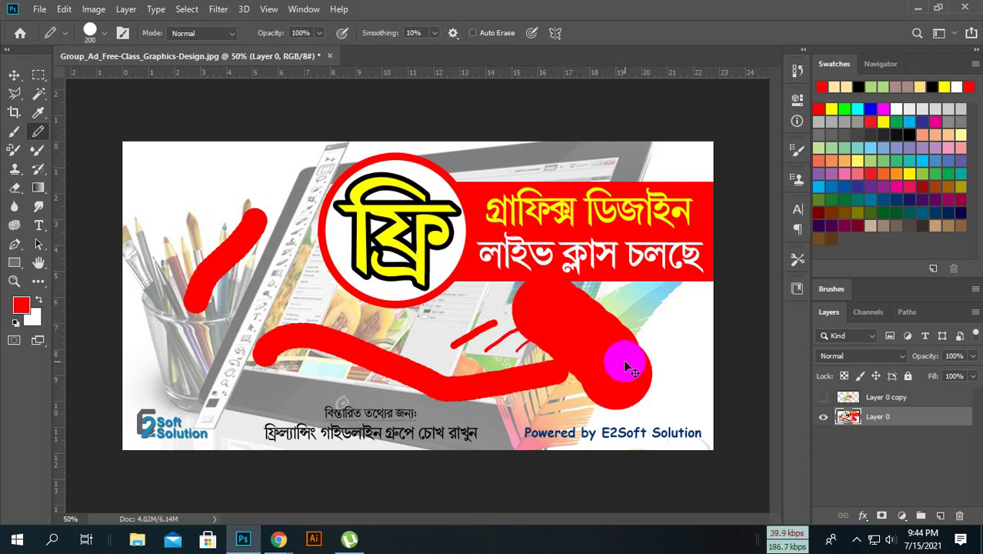
Step: Undo all red pencil strokes and minimize Photoshop to show Google Meet
key(ctrl+z)
key(ctrl+z)
key(ctrl+z)
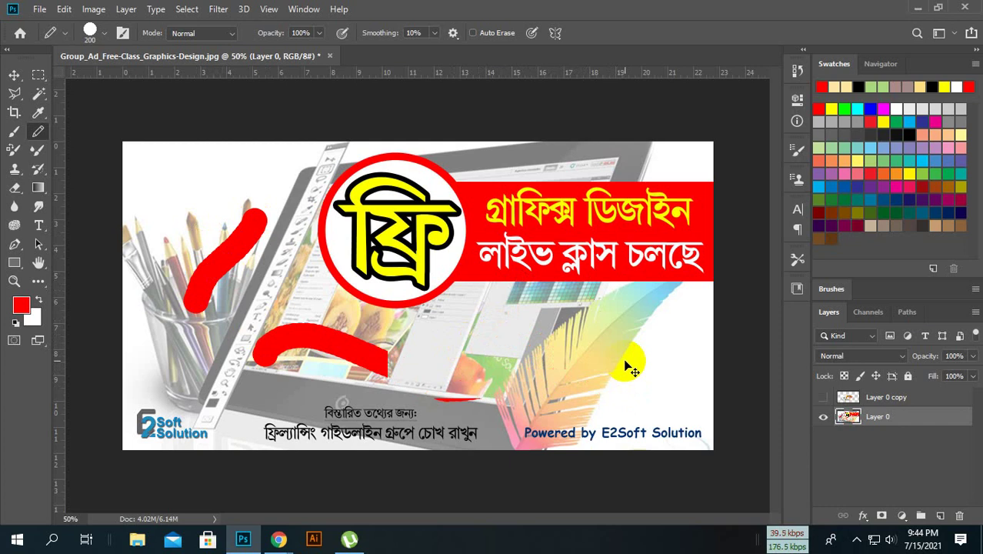
key(ctrl+z)
key(ctrl+z)
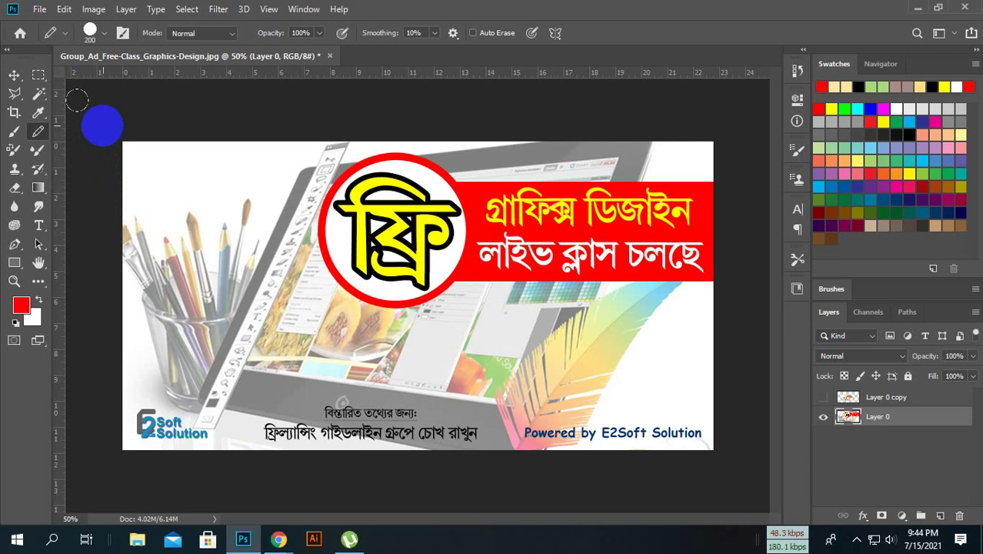
click(916, 8)
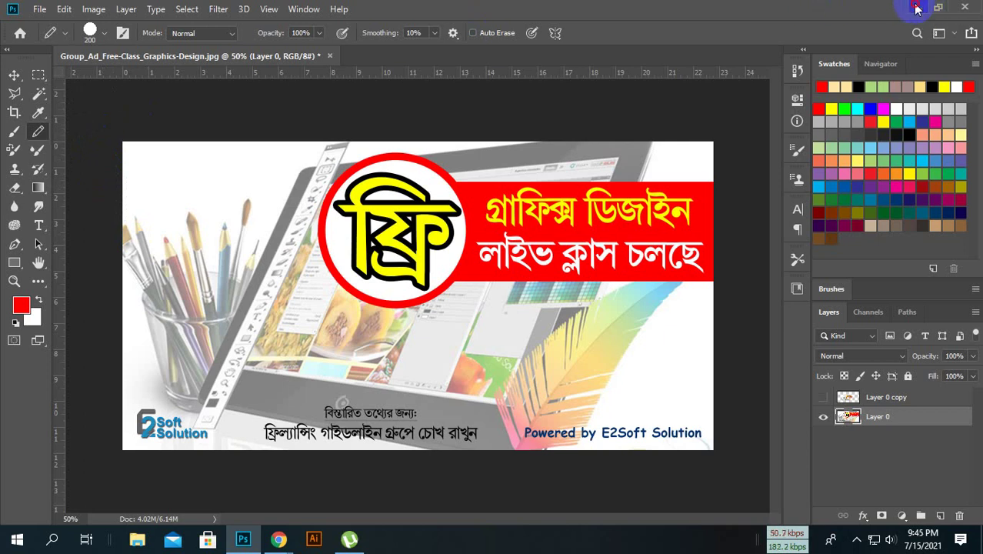
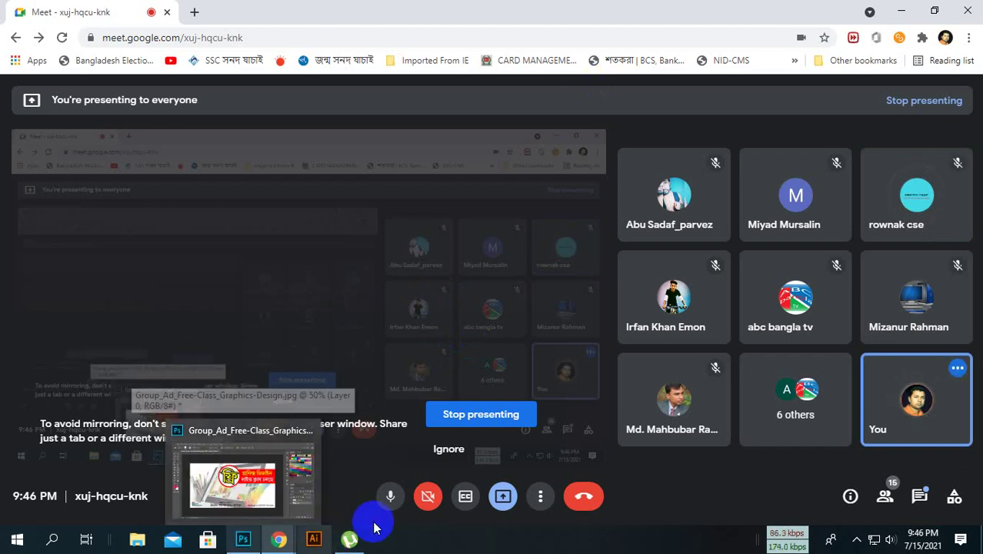
Step: Mute the Google Meet microphone, then turn it back on
click(388, 497)
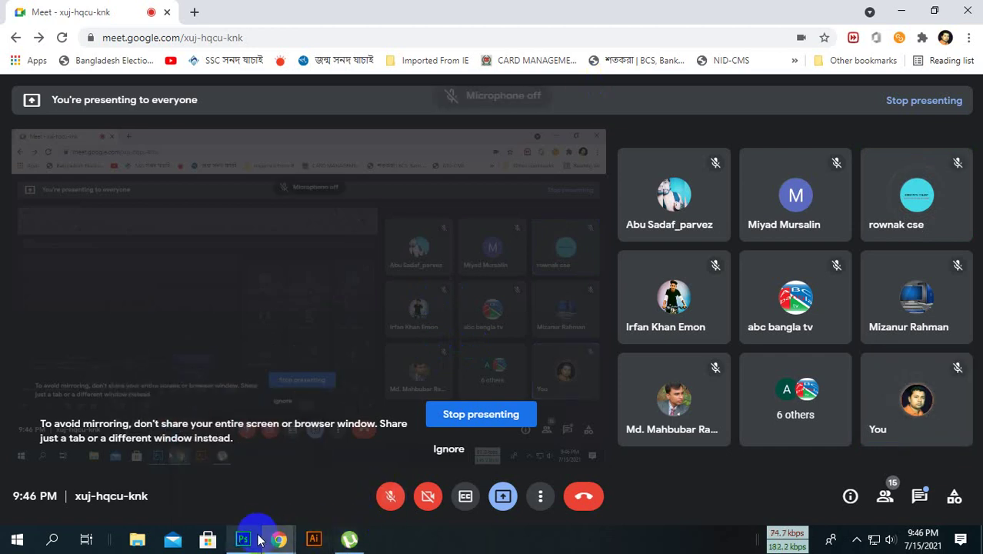
click(388, 498)
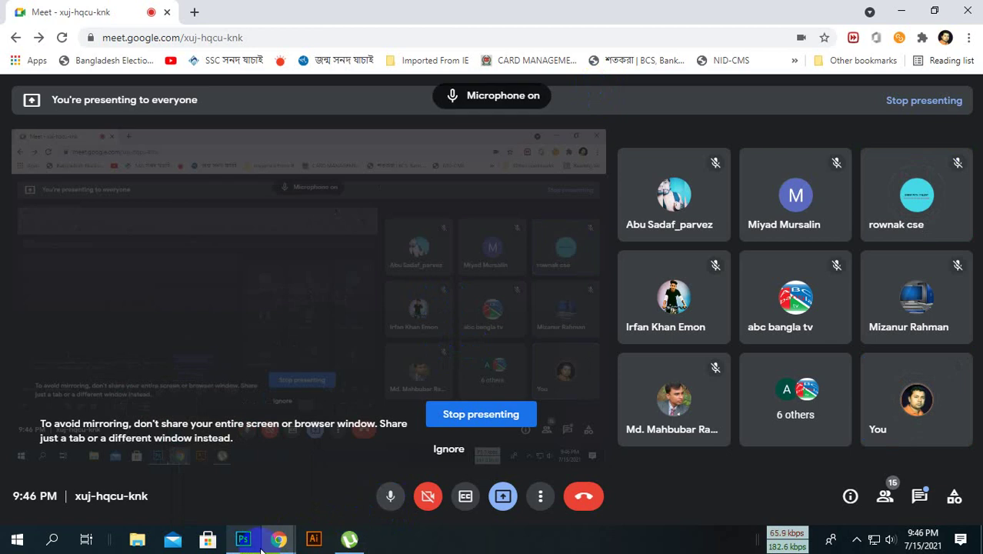
Step: Bring the Photoshop banner document Group_Ad_Free-Class_Graphics-Design.jpg in front of the call
click(243, 538)
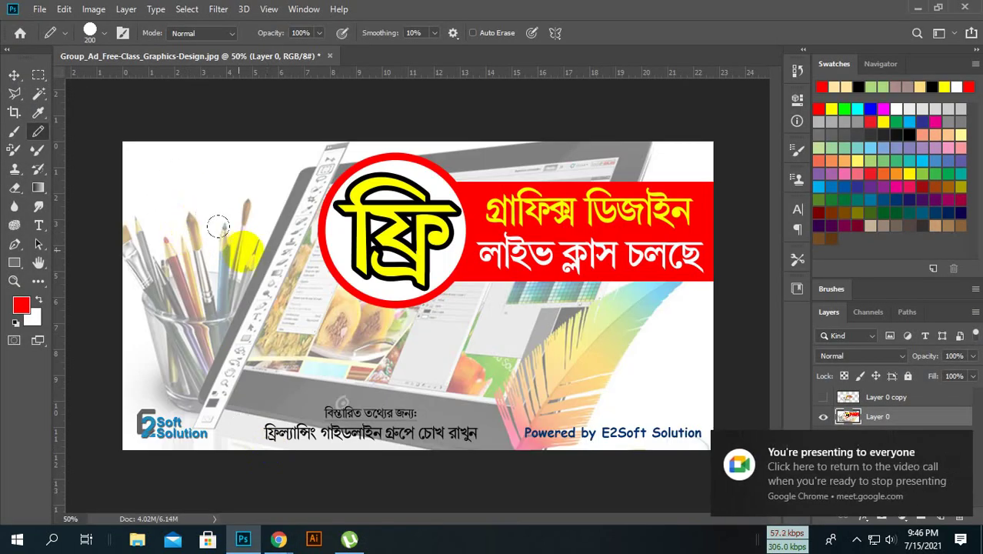
click(18, 135)
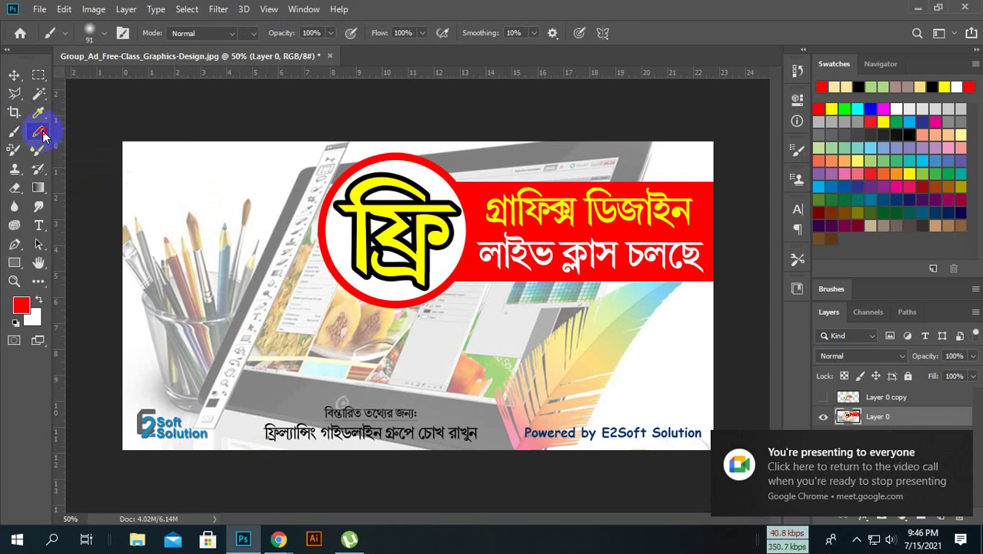
click(42, 136)
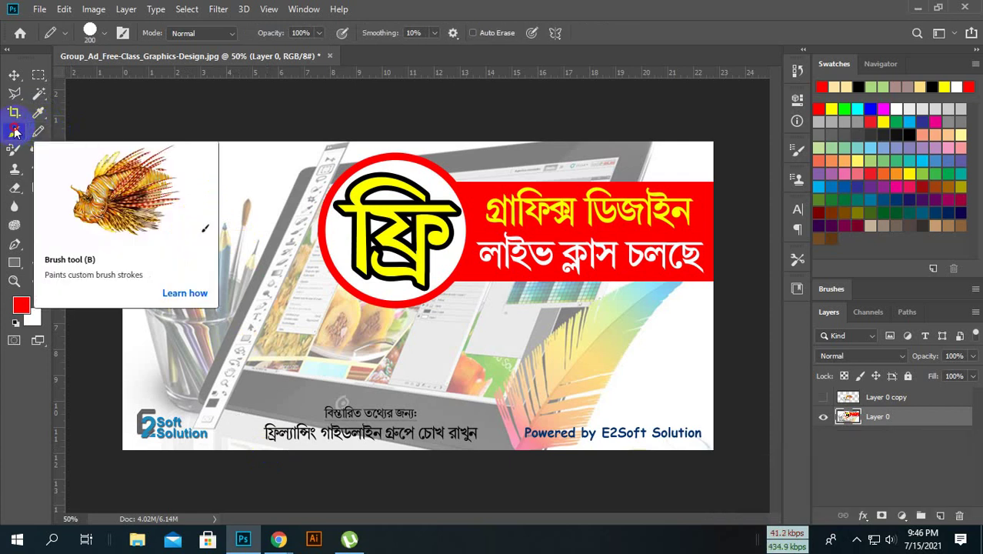
click(15, 132)
click(38, 134)
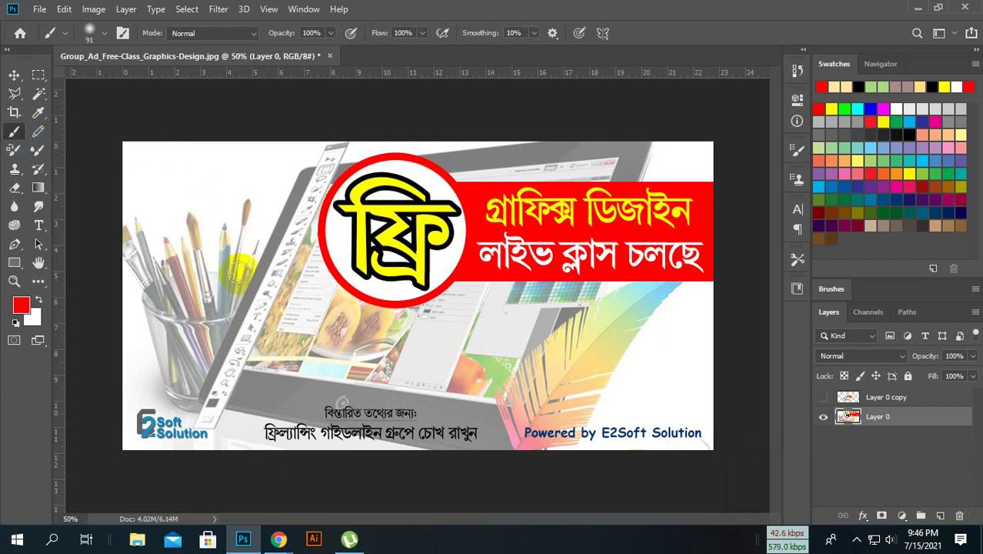
mouse_move(213, 236)
mouse_down()
mouse_move(277, 315)
mouse_move(384, 392)
mouse_move(643, 334)
mouse_up()
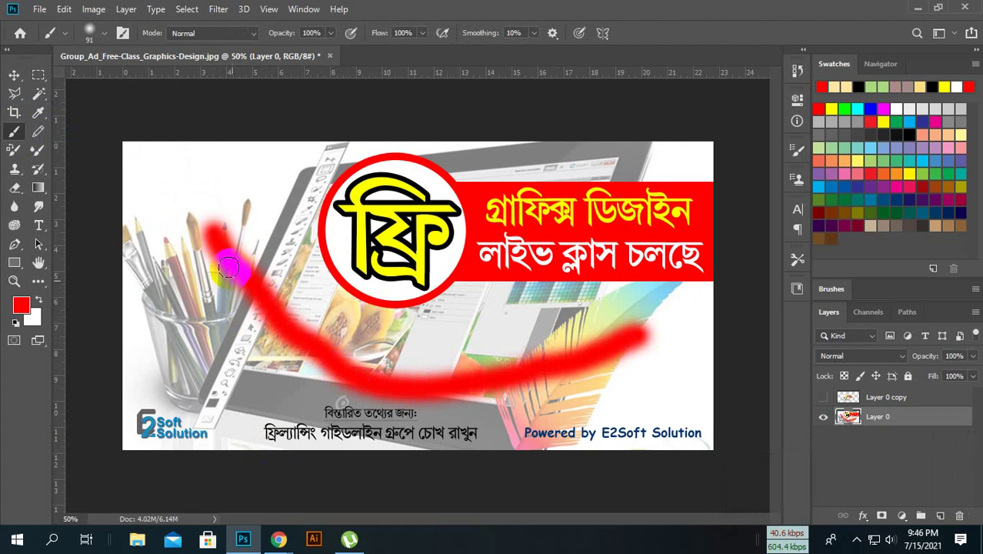
mouse_move(314, 342)
mouse_down()
mouse_move(369, 386)
mouse_move(462, 389)
mouse_up()
mouse_move(652, 332)
mouse_down()
mouse_move(383, 348)
mouse_move(242, 251)
mouse_move(214, 217)
mouse_move(248, 274)
mouse_move(375, 355)
mouse_move(379, 337)
mouse_move(237, 204)
mouse_move(378, 373)
mouse_move(247, 270)
mouse_move(343, 354)
mouse_move(235, 208)
mouse_move(401, 358)
mouse_move(543, 371)
mouse_move(600, 321)
mouse_move(406, 377)
mouse_up()
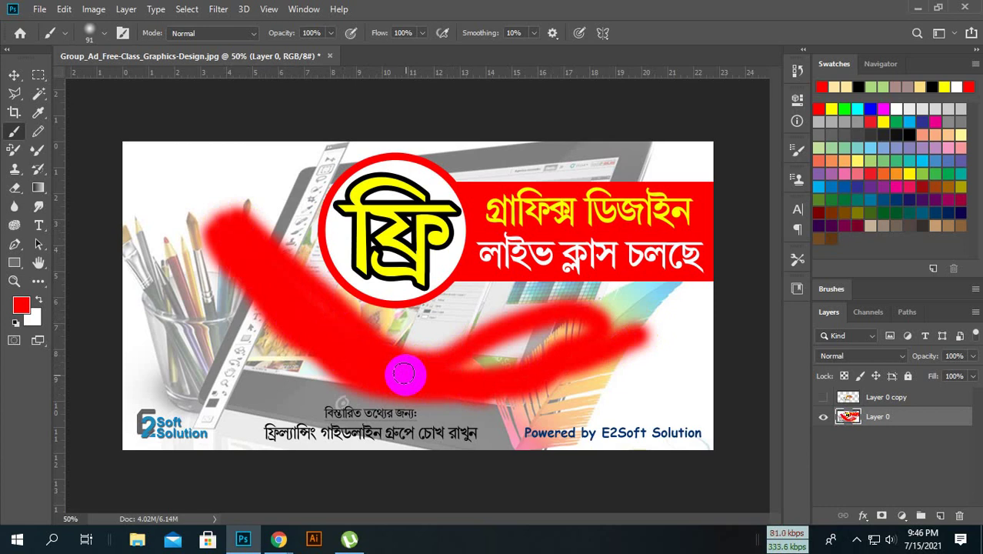
key(ctrl+z)
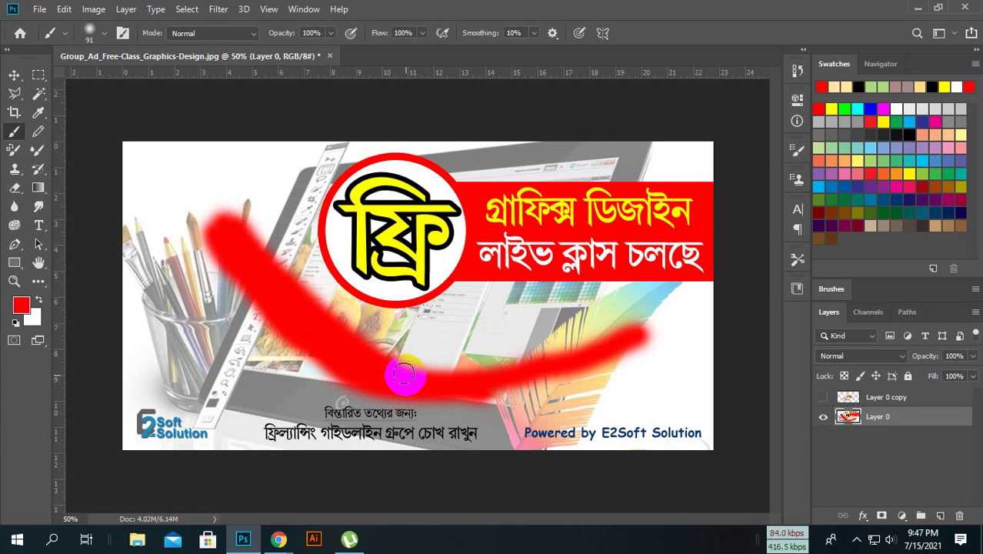
key(ctrl+z)
key(ctrl+z)
key(ctrl+z)
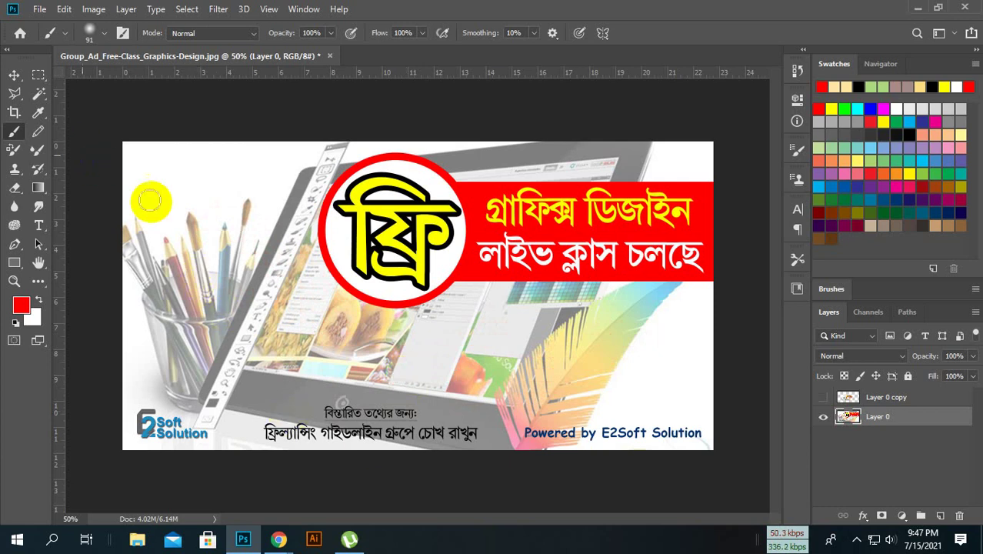
mouse_move(167, 255)
mouse_down()
mouse_move(231, 338)
mouse_move(309, 334)
mouse_move(569, 354)
mouse_up()
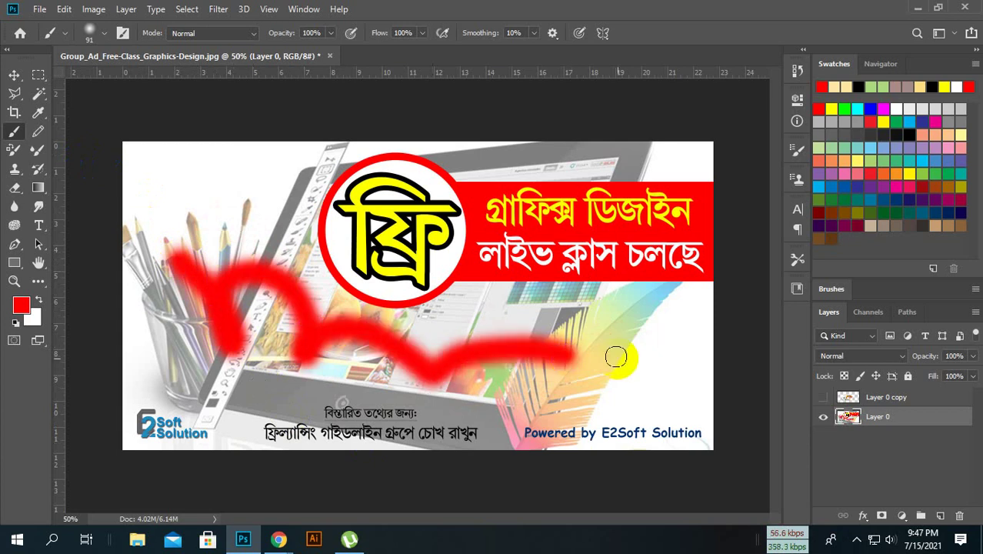
key(ctrl+z)
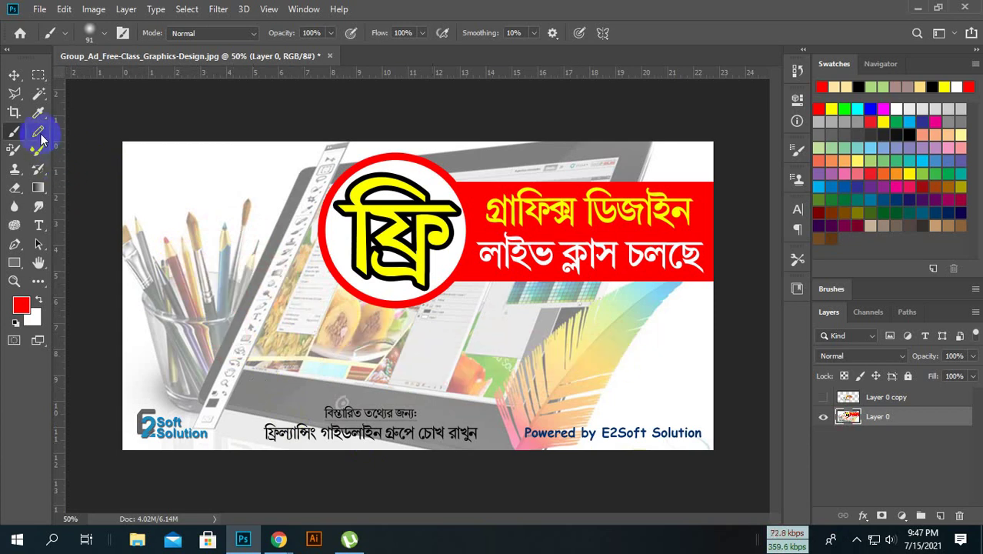
Step: Draw a thick red Pencil stroke from the pencil jar toward the lower middle, with extra touches
click(38, 132)
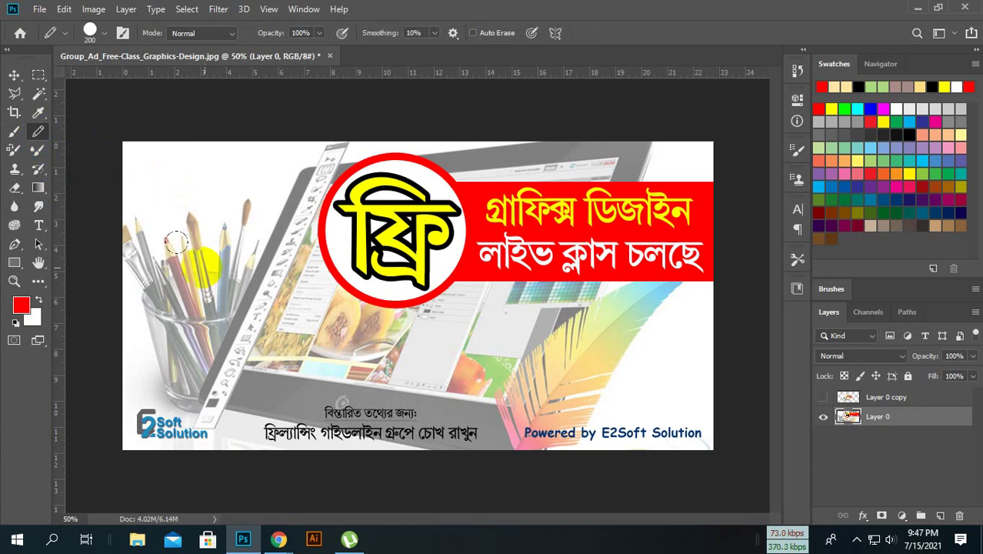
drag(191, 260, 569, 376)
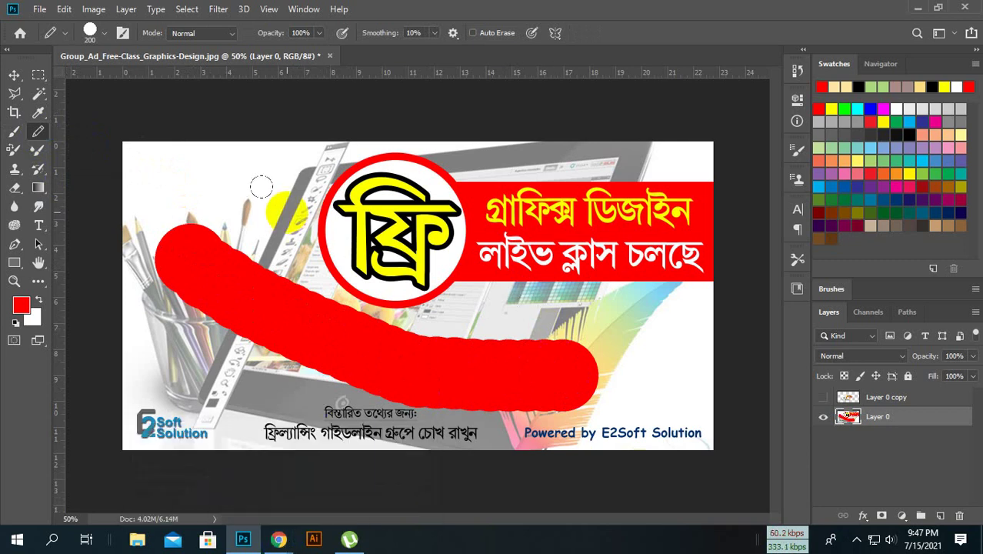
drag(250, 227, 207, 227)
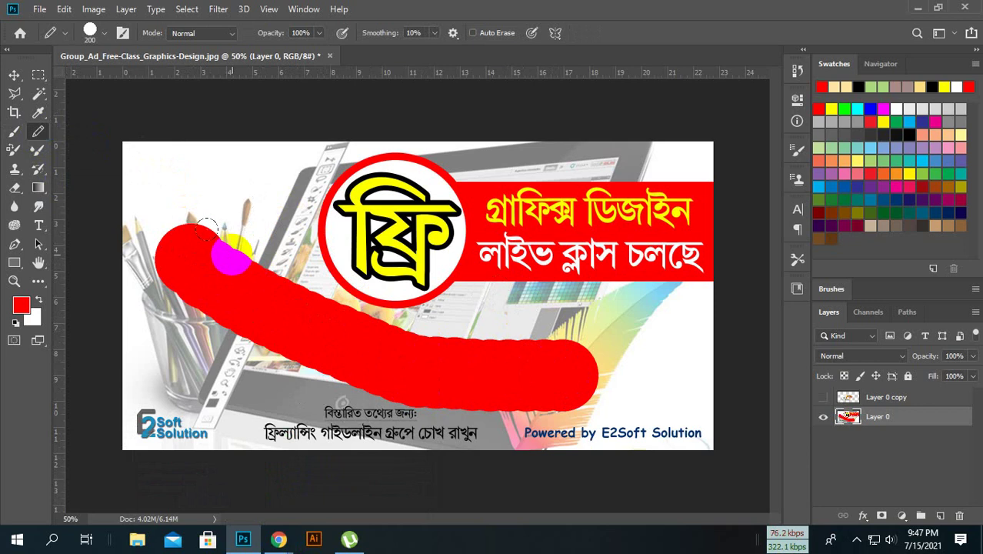
drag(207, 227, 226, 257)
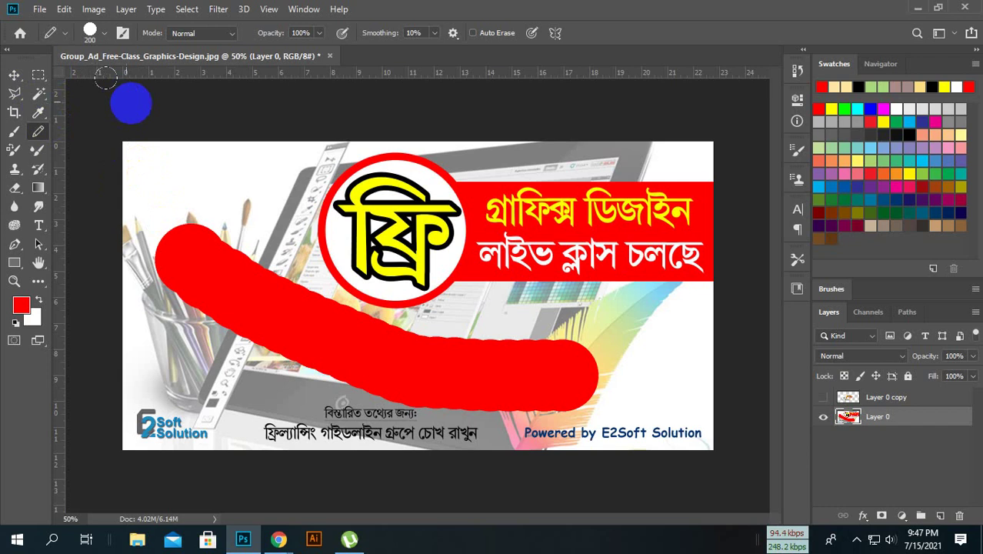
mouse_move(194, 203)
mouse_down()
mouse_move(205, 218)
mouse_move(201, 211)
mouse_up()
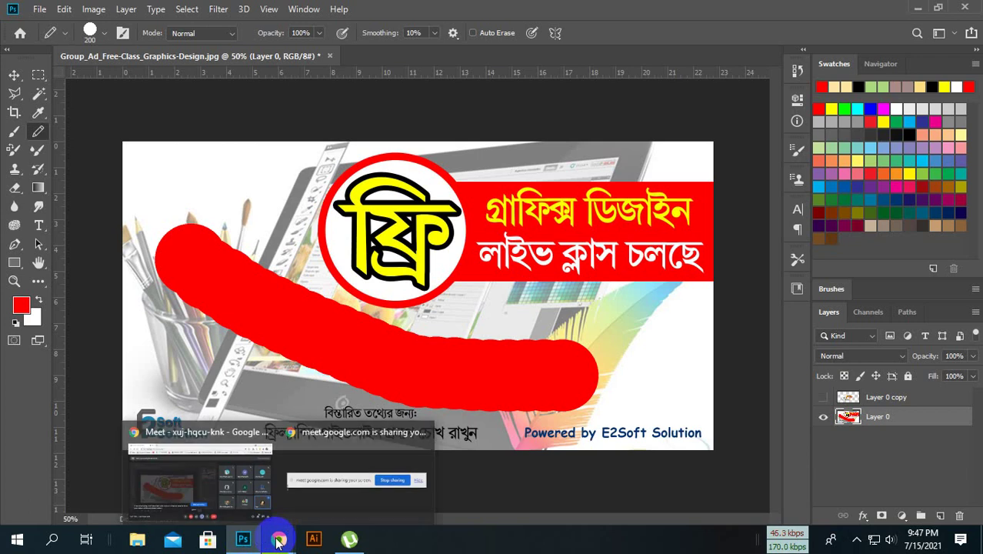
mouse_move(278, 539)
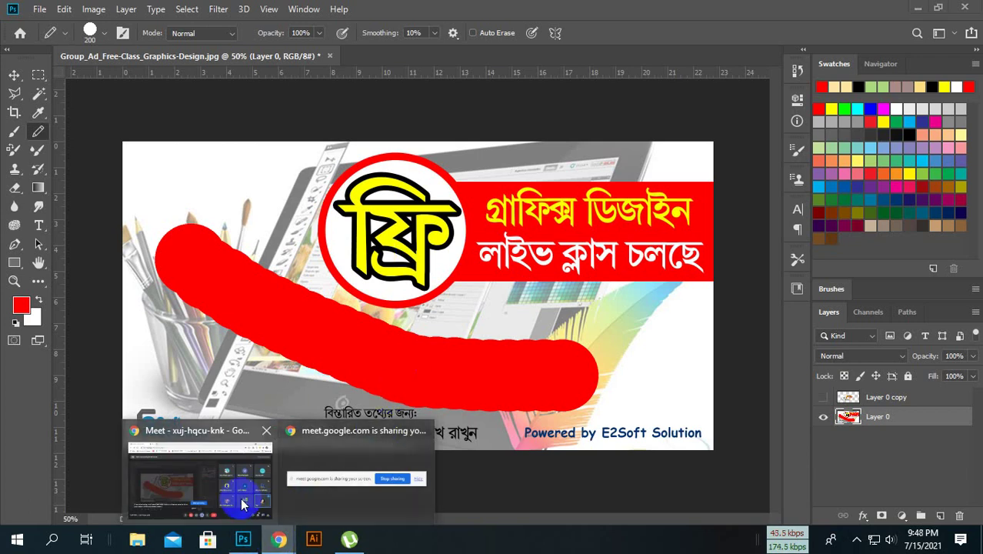
click(229, 479)
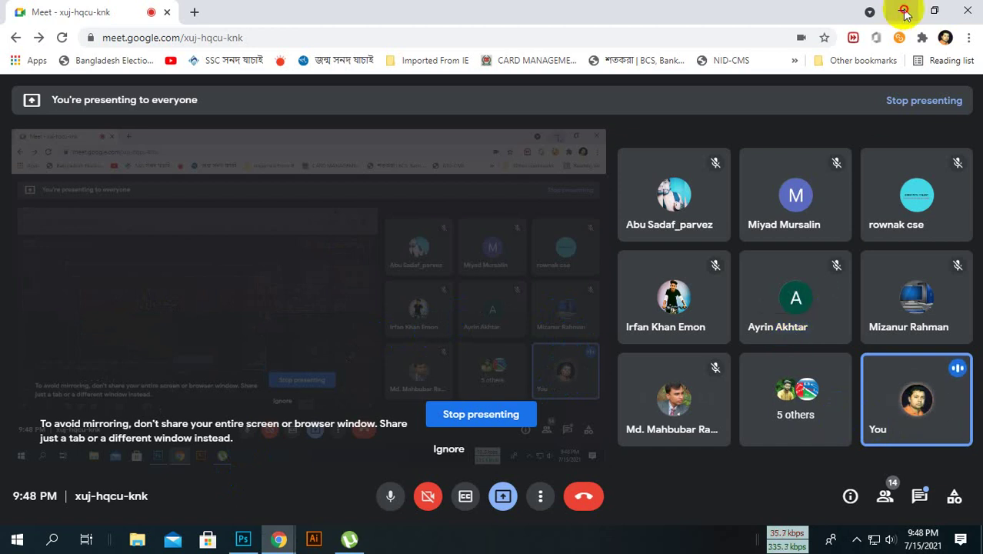
click(901, 14)
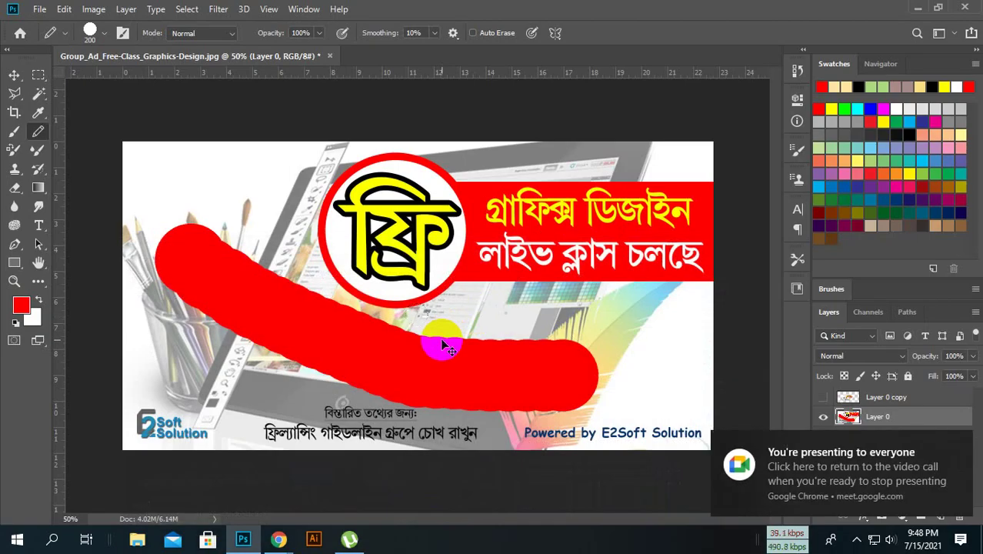
Step: Undo the red pencil stroke with Ctrl+Z
key(ctrl+z)
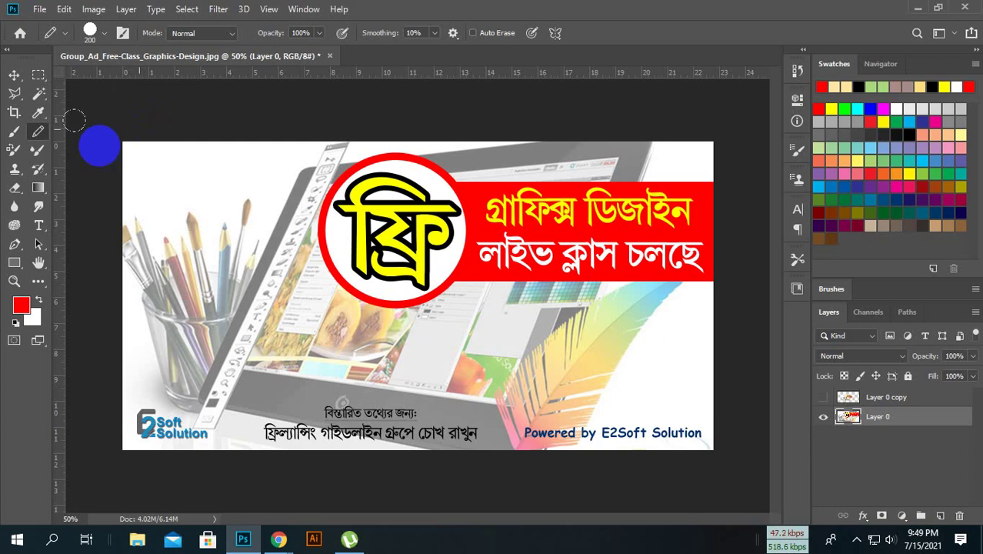
Step: Make Color Replacement the active tool, in Color mode with Contiguous limits and 30% tolerance
click(16, 154)
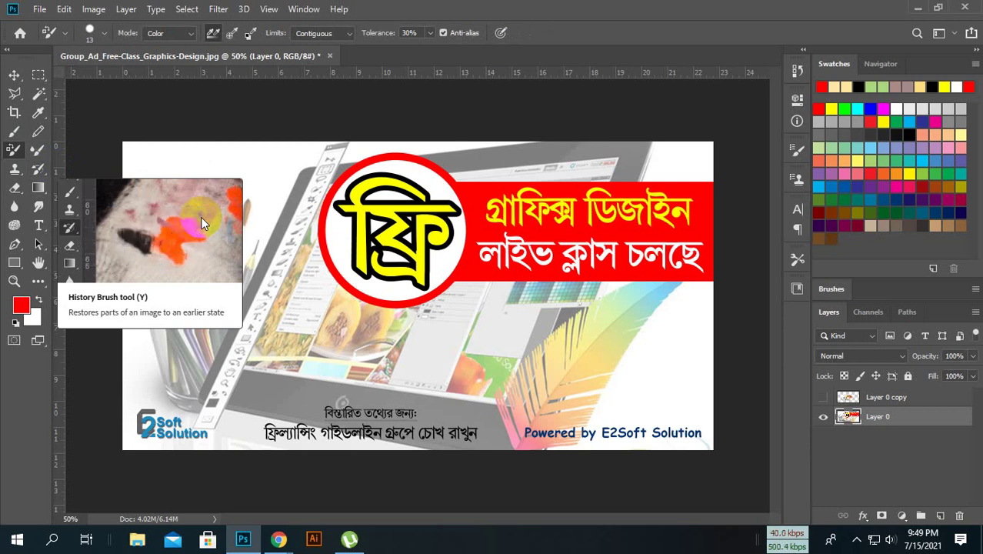
click(13, 150)
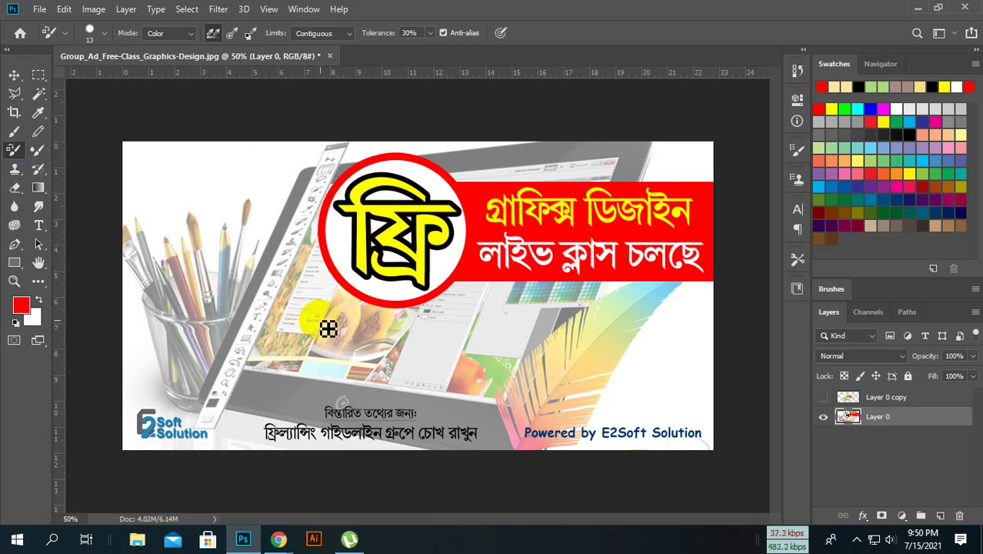
Step: Set the Color Replacement brush to 100 pixels and review its size and hardness settings
key(bracketright)
key(bracketright)
key(bracketright)
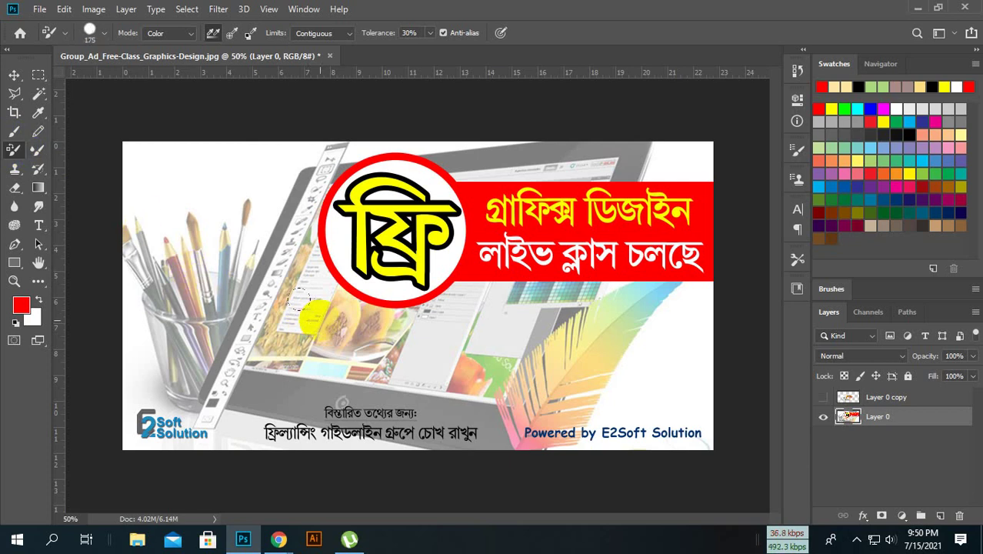
key(bracketright)
key(bracketright)
key(bracketright)
key(bracketleft)
key(bracketleft)
key(bracketleft)
key(bracketleft)
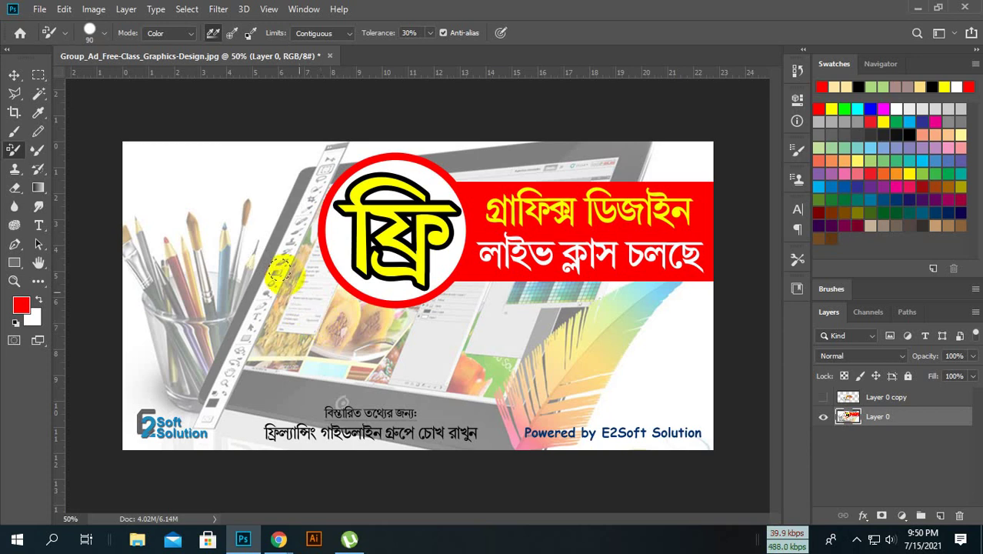
right_click(255, 246)
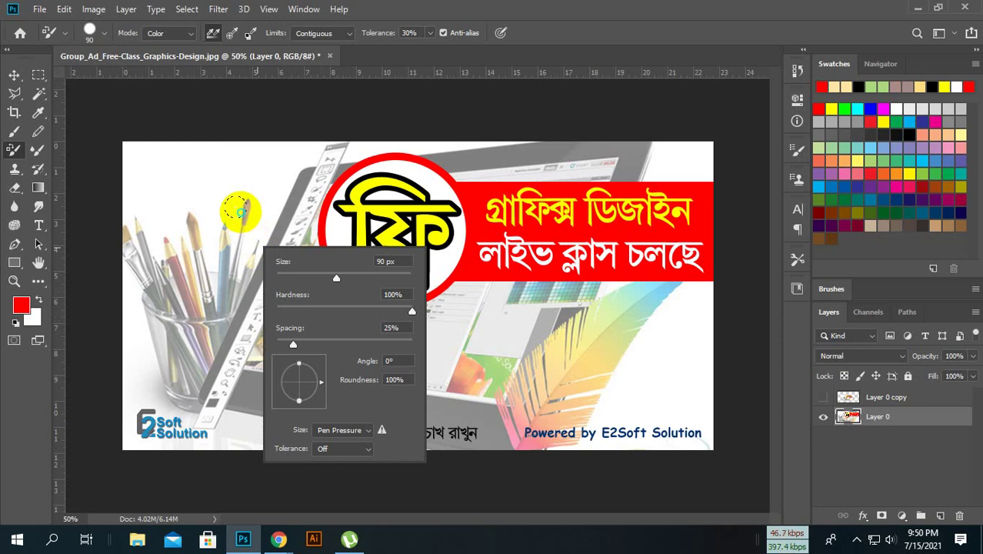
right_click(239, 210)
click(196, 122)
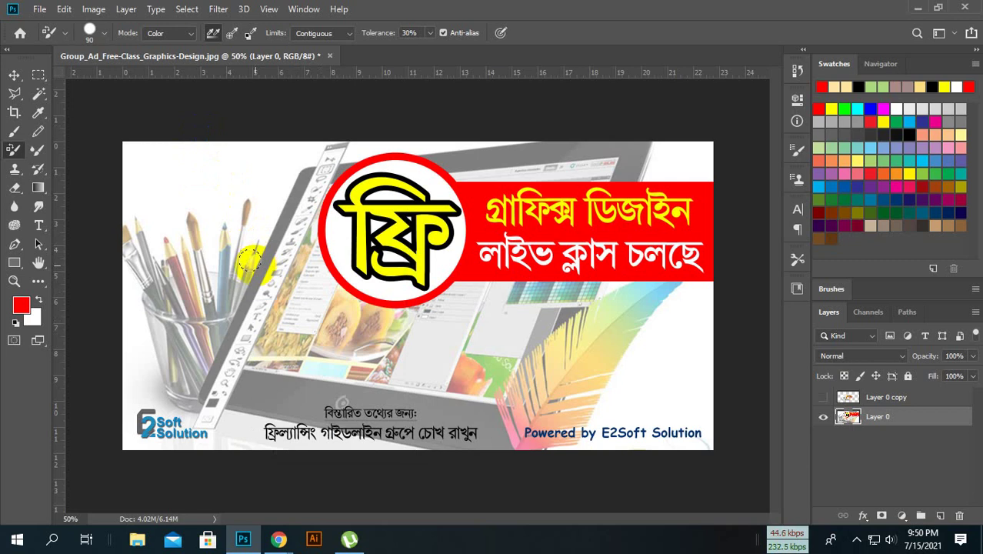
Step: Try colour-replacement strokes over the pencils, the tablet screen and the second banner text line
drag(250, 262, 234, 232)
key(bracketright)
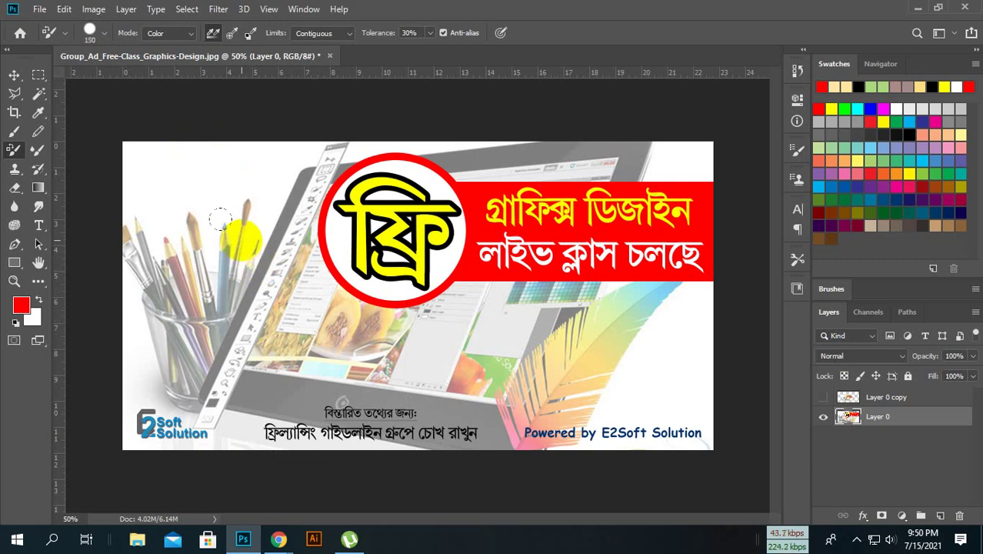
drag(242, 228, 233, 262)
key(bracketleft)
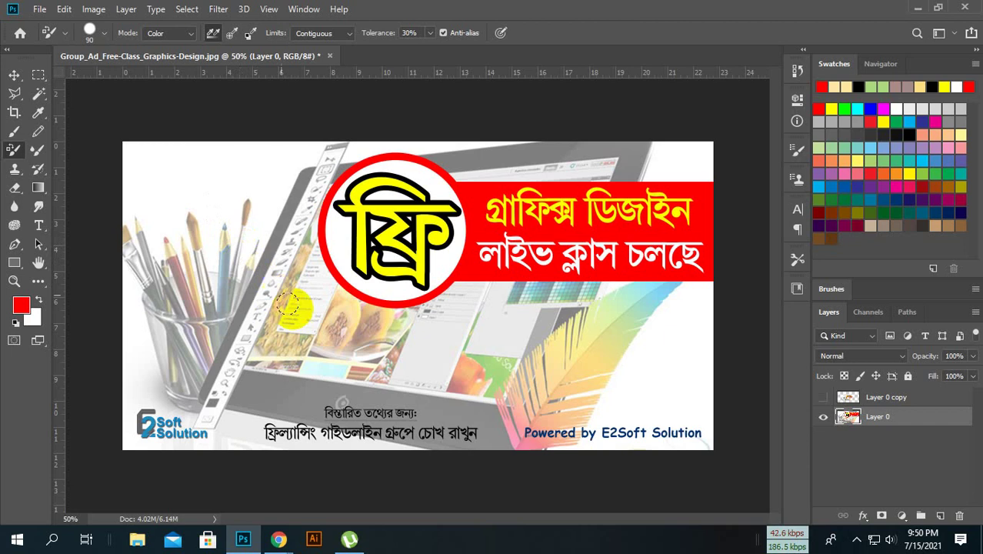
click(304, 304)
mouse_move(304, 304)
mouse_down()
mouse_move(315, 248)
mouse_move(297, 319)
mouse_move(315, 358)
mouse_move(329, 352)
mouse_move(340, 367)
mouse_move(396, 317)
mouse_up()
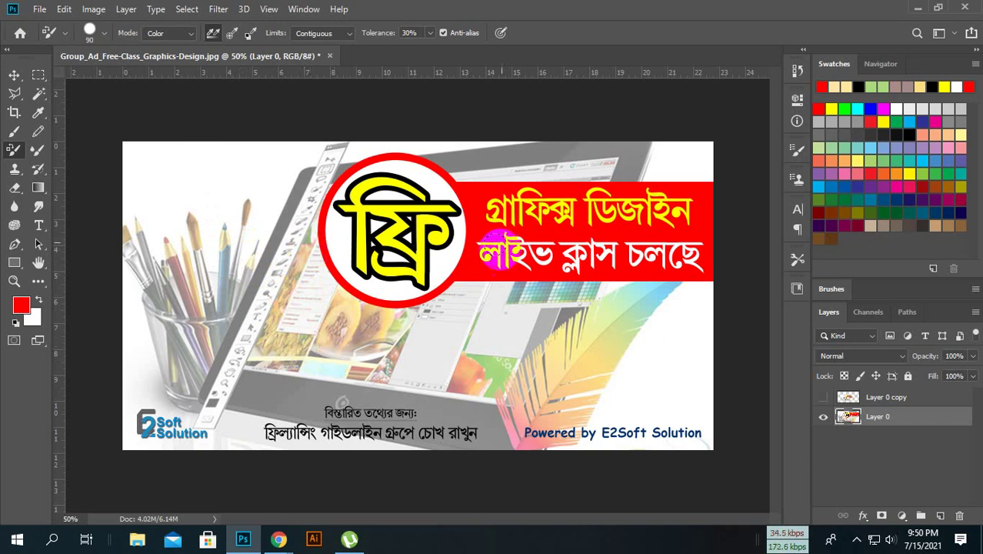
mouse_move(584, 256)
mouse_down()
mouse_move(687, 253)
mouse_move(486, 254)
mouse_up()
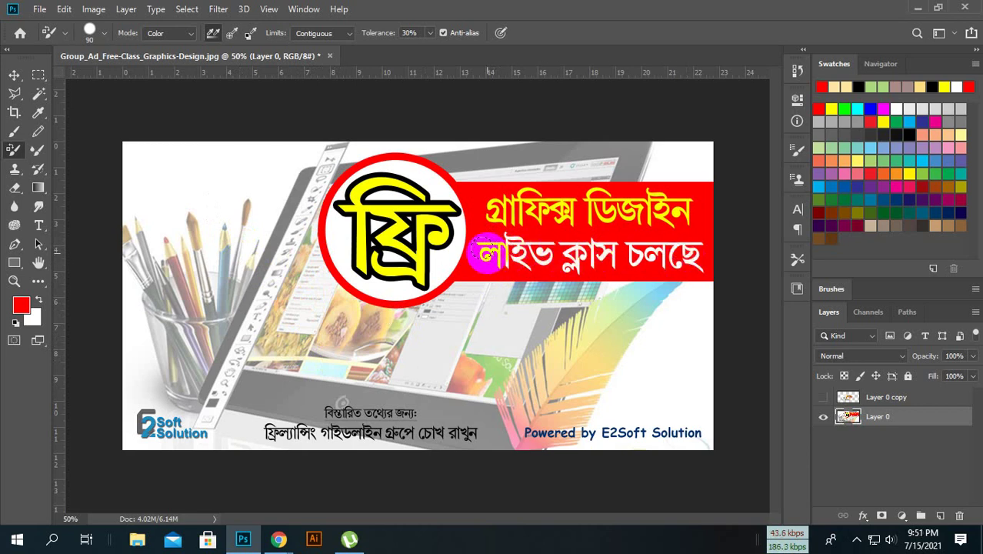
mouse_move(486, 254)
mouse_down()
mouse_move(538, 255)
mouse_move(496, 277)
mouse_move(496, 242)
mouse_move(500, 277)
mouse_up()
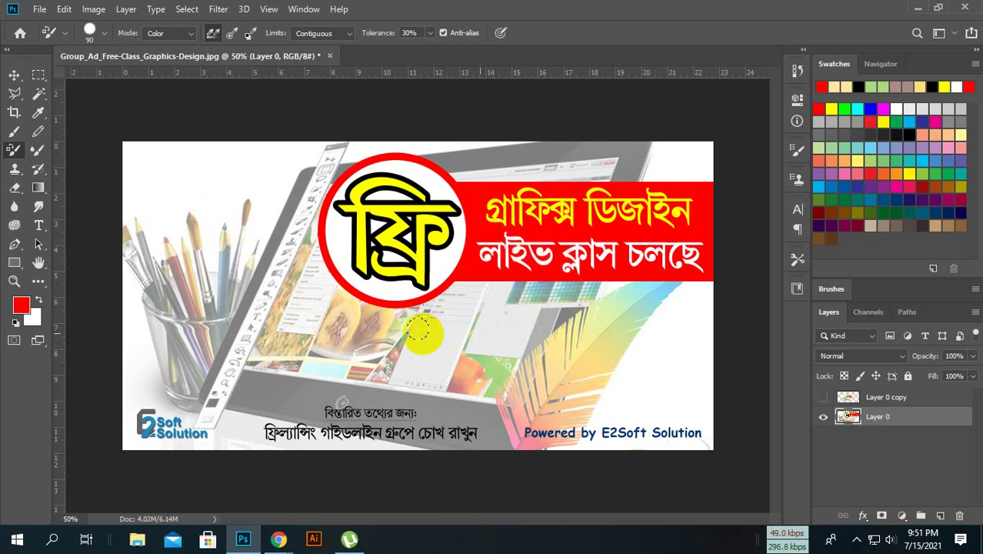
Step: Zoom the banner to actual size and recolour the tablet's tool icons red
key(ctrl+plus)
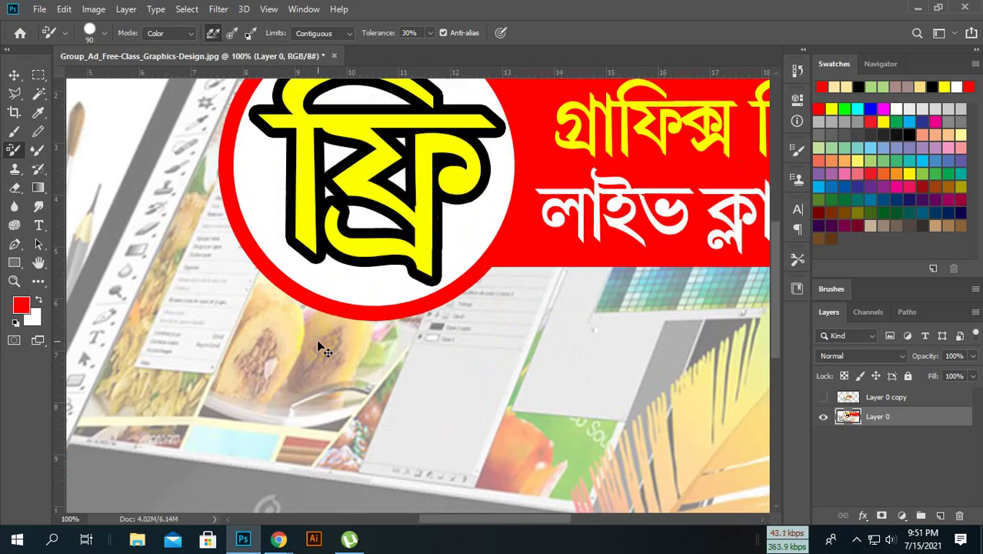
key(ctrl+plus)
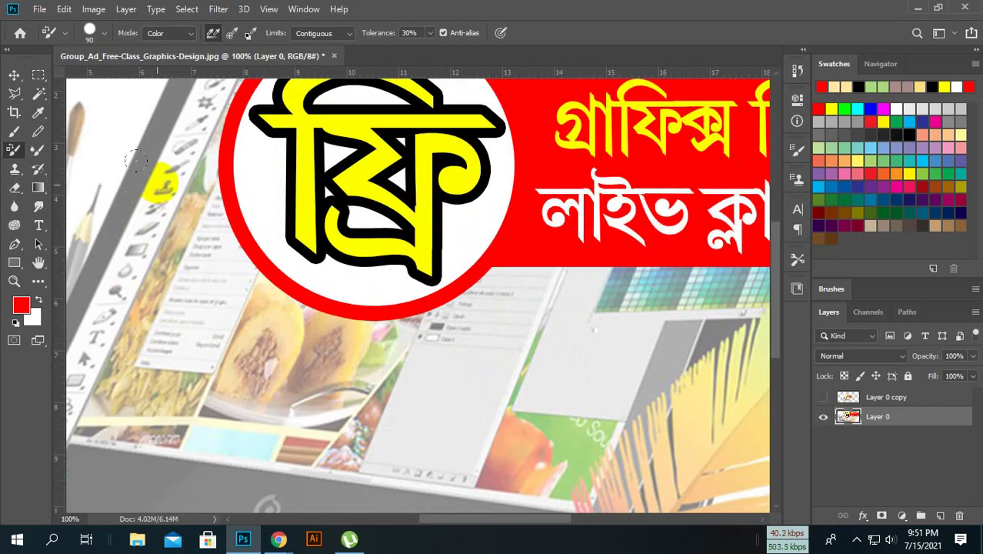
mouse_move(158, 184)
mouse_down()
mouse_move(142, 240)
mouse_move(160, 363)
mouse_move(176, 332)
mouse_move(172, 187)
mouse_move(103, 335)
mouse_move(112, 372)
mouse_move(154, 334)
mouse_move(268, 318)
mouse_move(182, 341)
mouse_move(149, 432)
mouse_move(293, 152)
mouse_move(185, 302)
mouse_move(229, 313)
mouse_move(246, 279)
mouse_move(77, 323)
mouse_up()
Step: Sample yellow from the logo letter as foreground colour and paint it along the tool strip
click(21, 308)
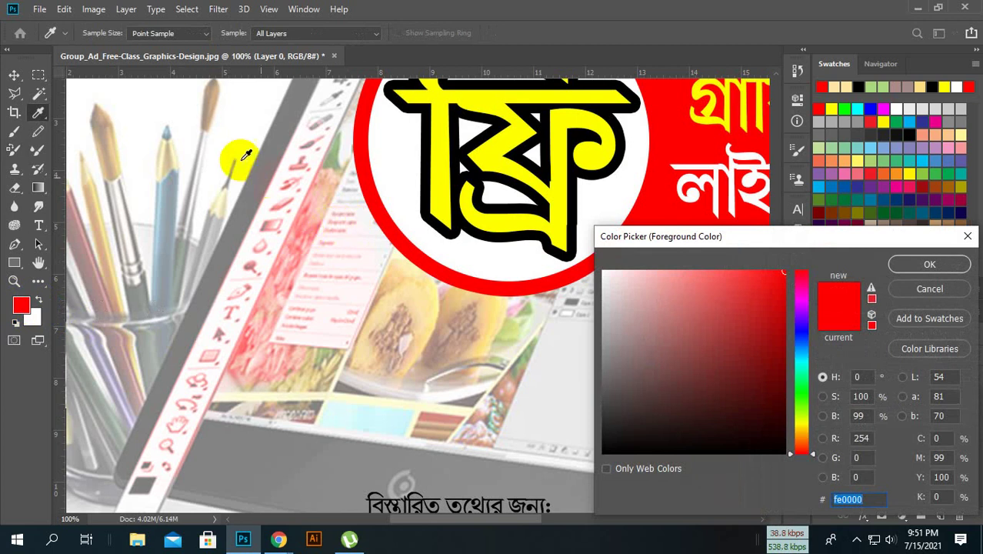
click(462, 158)
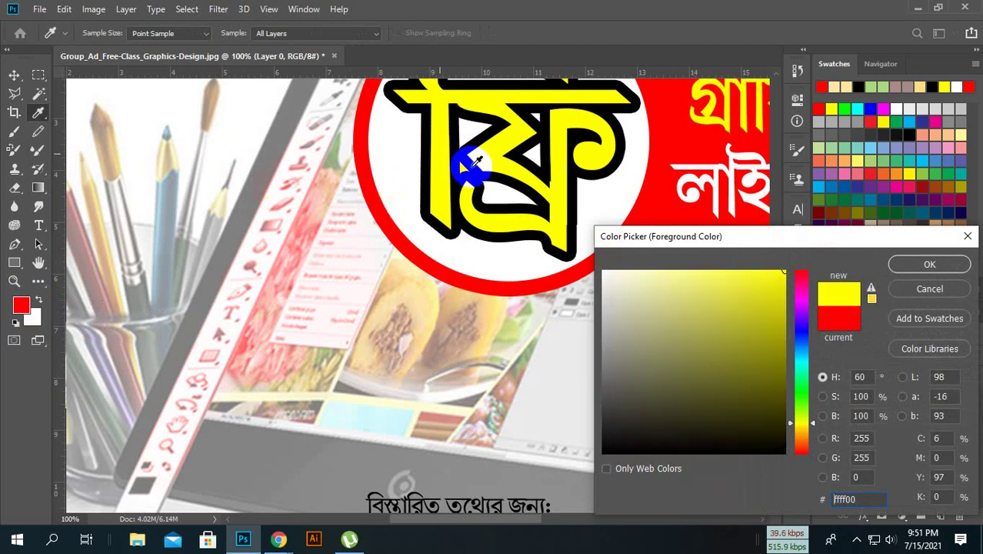
click(929, 264)
mouse_move(276, 223)
mouse_down()
mouse_move(189, 433)
mouse_move(271, 223)
mouse_move(228, 386)
mouse_up()
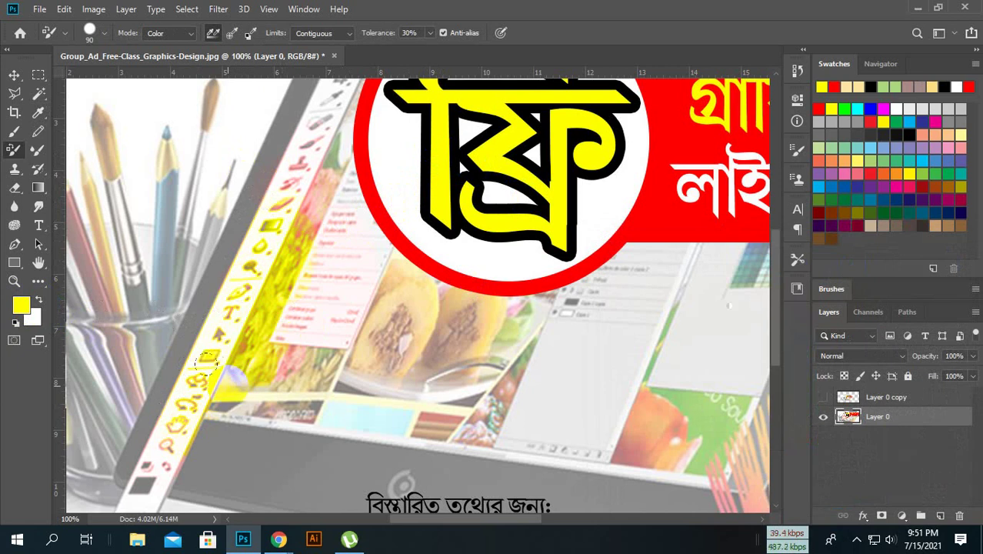
Step: Paint more of the tool strip and nearby menu yellow, undoing the last dab
key(s)
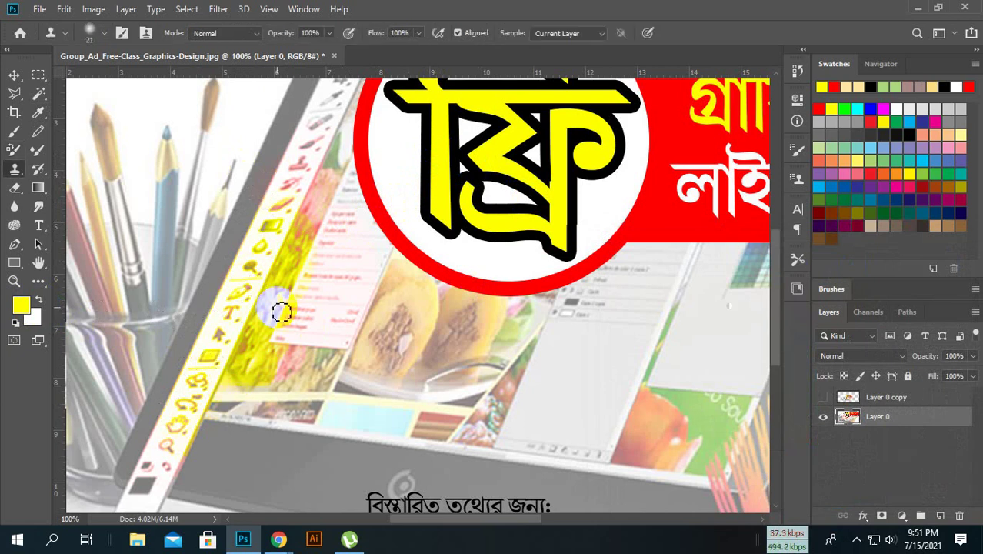
click(14, 150)
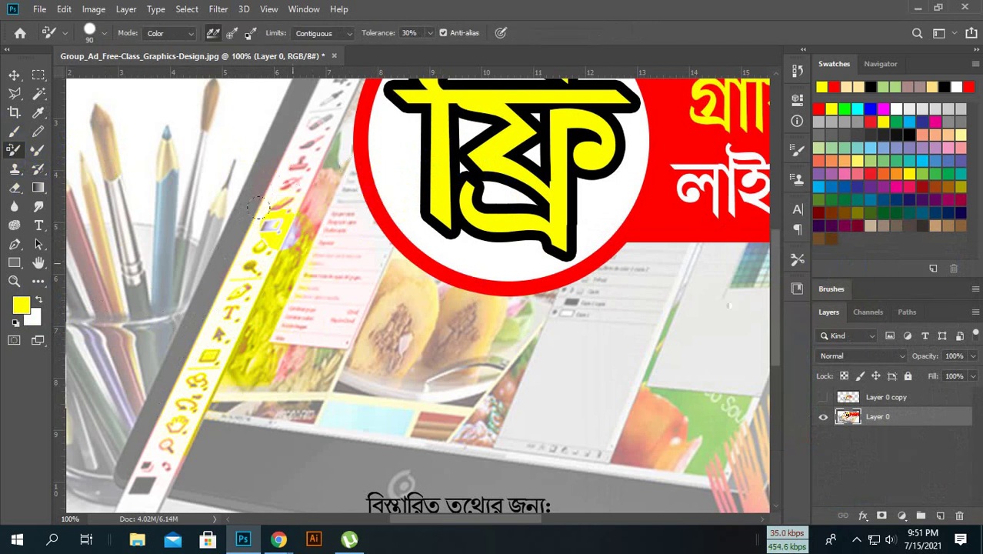
mouse_move(260, 208)
mouse_down()
mouse_move(218, 358)
mouse_move(270, 314)
mouse_up()
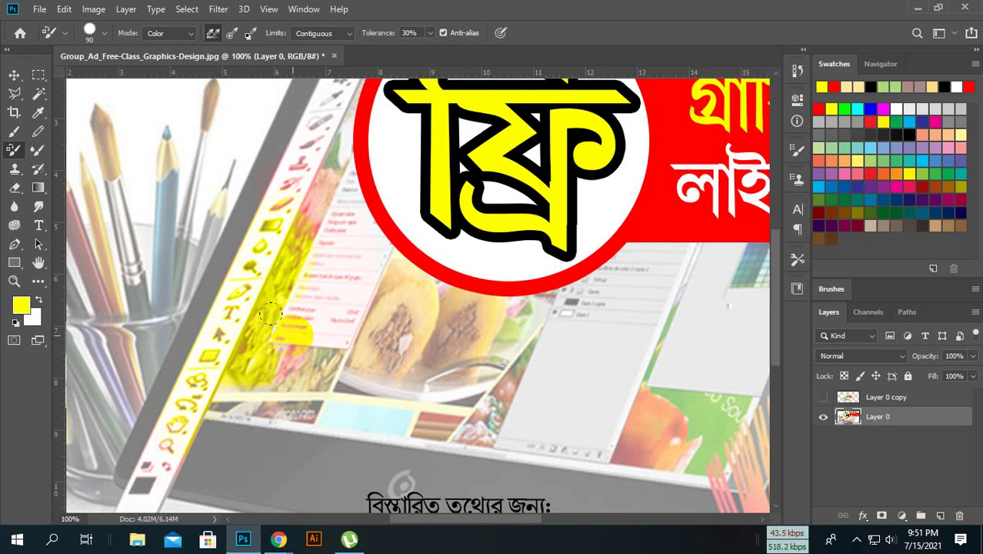
mouse_move(271, 313)
mouse_down()
mouse_move(256, 230)
mouse_move(282, 255)
mouse_up()
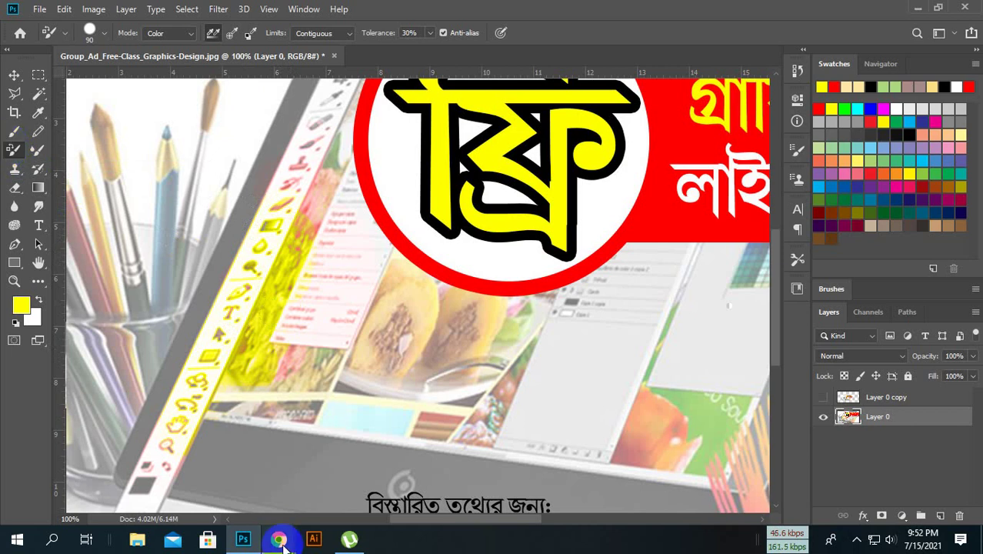
mouse_move(14, 150)
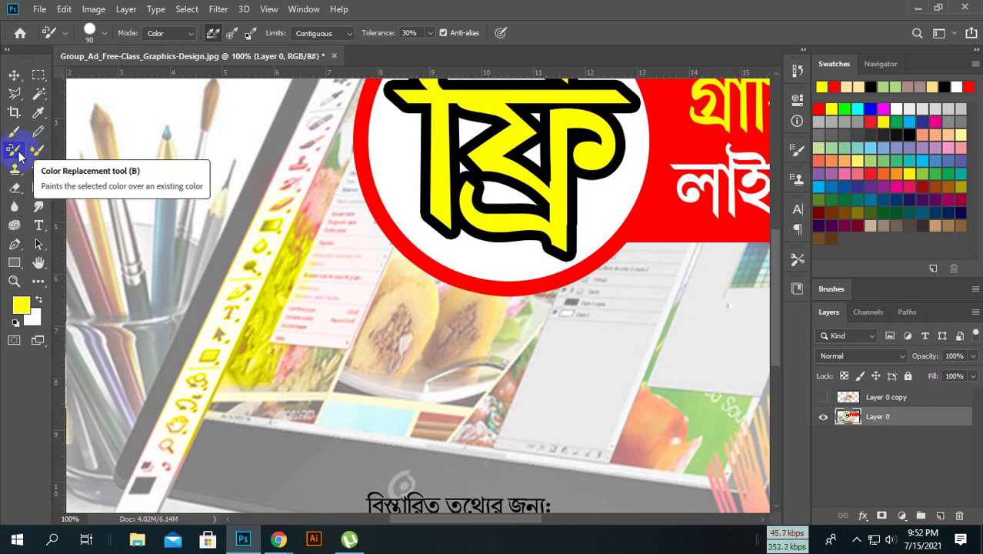
drag(280, 239, 306, 282)
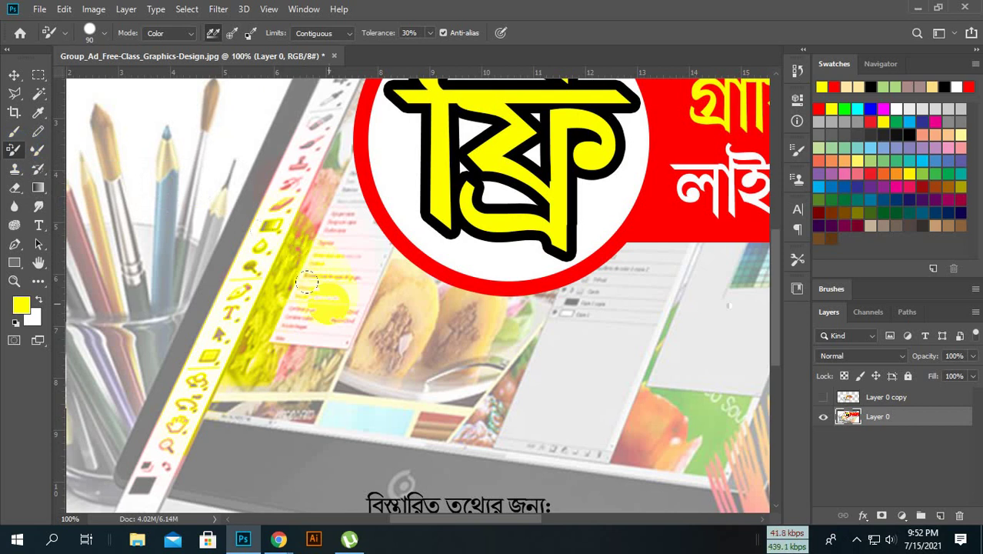
key(ctrl+z)
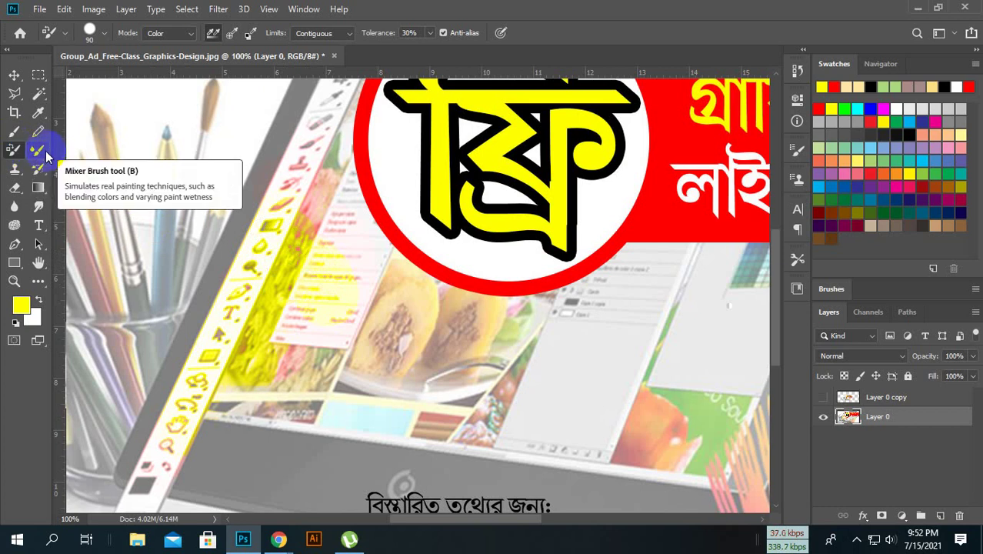
Step: Try enlarged Mixer Brush smears along the tool strip, undo them, and zoom back out to 50%
click(40, 152)
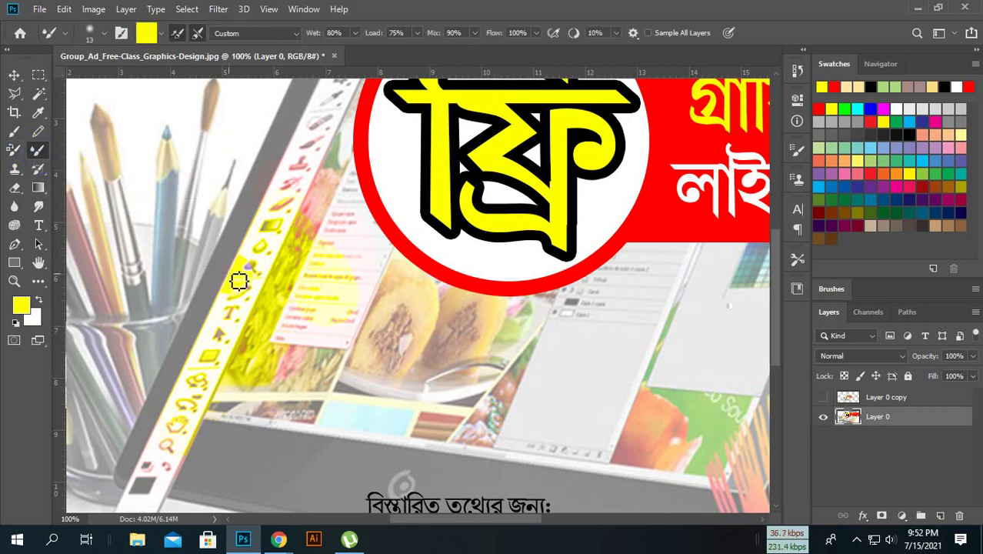
key(bracketright)
key(bracketright)
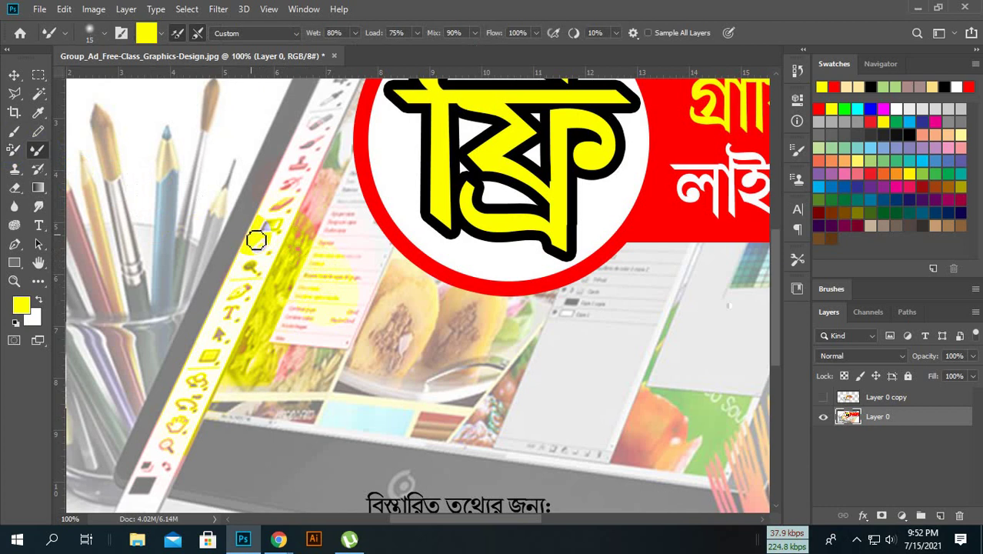
key(bracketright)
mouse_move(286, 174)
mouse_down()
mouse_move(182, 404)
mouse_move(231, 312)
mouse_up()
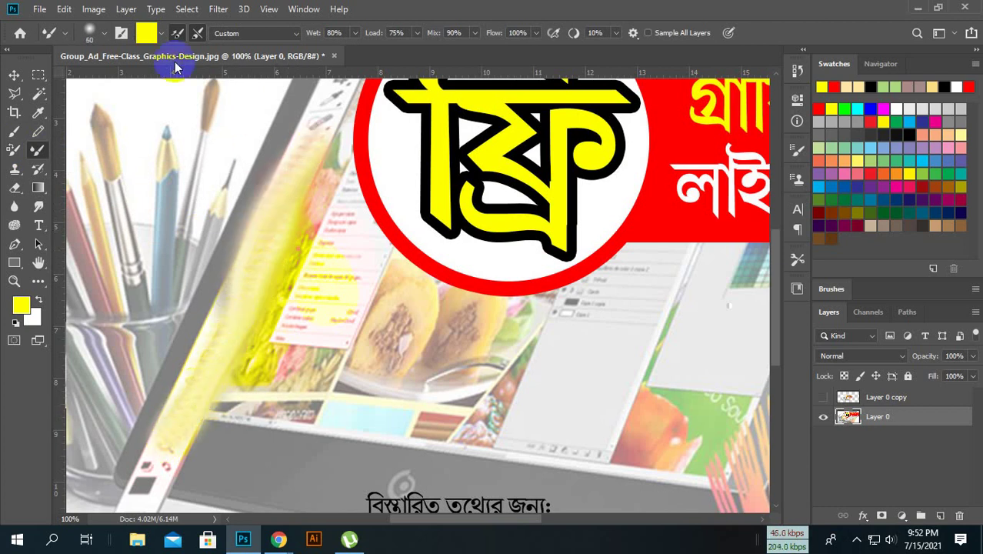
drag(396, 176, 383, 163)
key(ctrl+z)
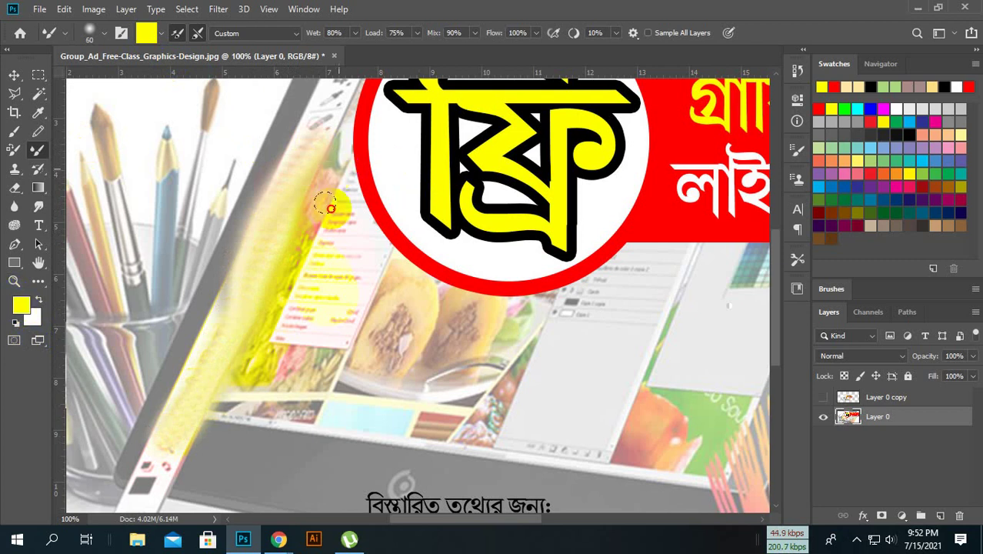
mouse_move(328, 208)
mouse_down()
mouse_move(285, 300)
mouse_move(259, 402)
mouse_move(322, 274)
mouse_move(338, 337)
mouse_up()
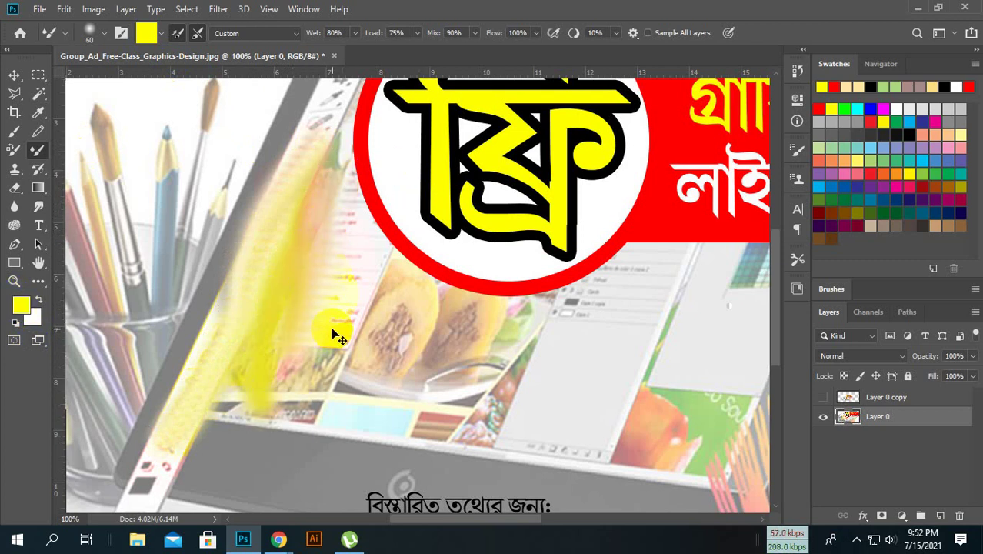
key(ctrl+z)
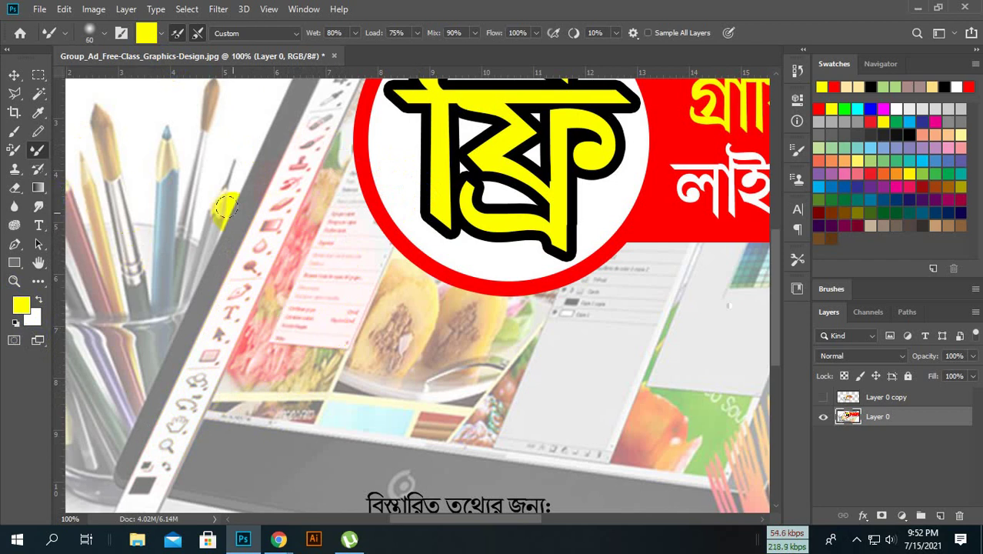
key(ctrl+minus)
key(ctrl+minus)
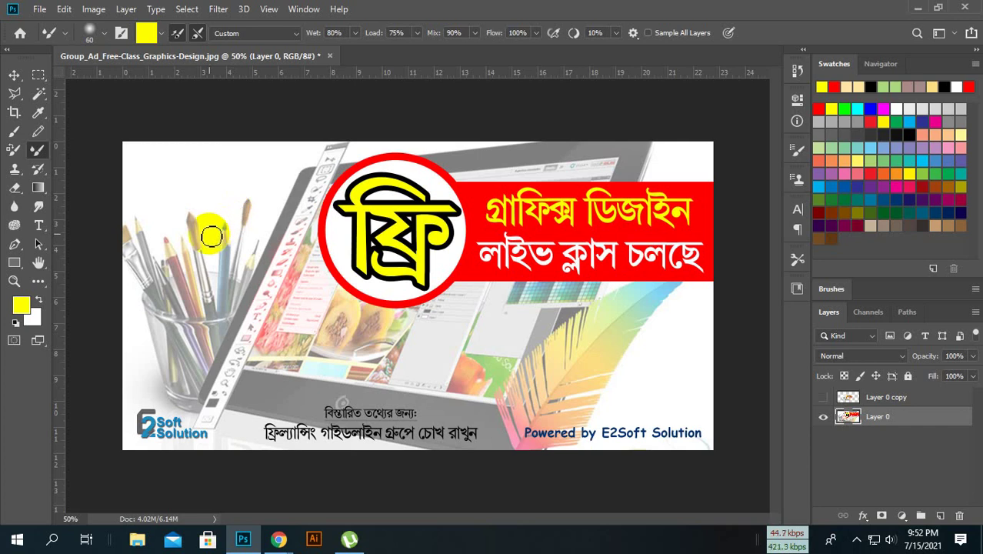
Step: Switch to the Clone Stamp tool and enlarge its brush to 100 pixels
drag(114, 219, 110, 218)
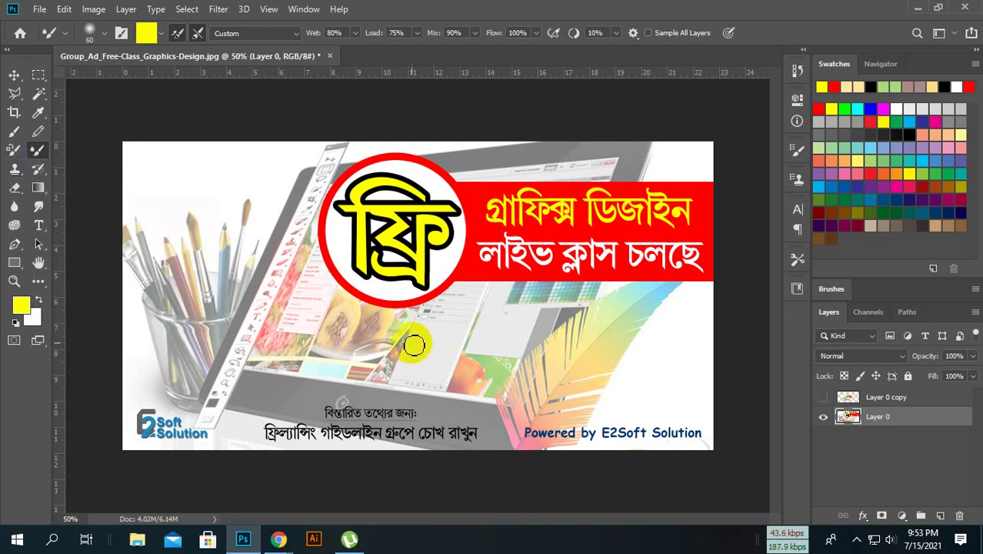
click(15, 171)
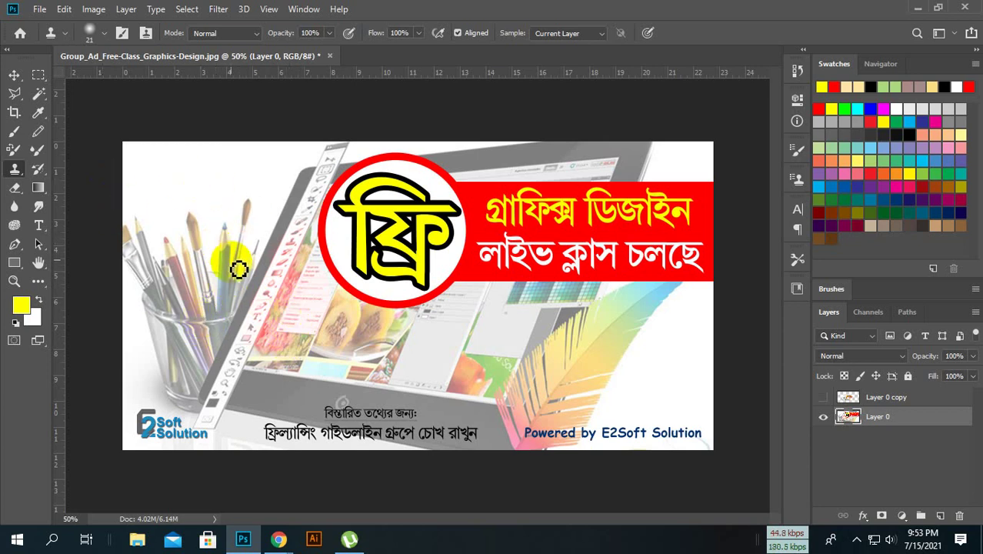
key(bracketright)
key(bracketright)
key(bracketright)
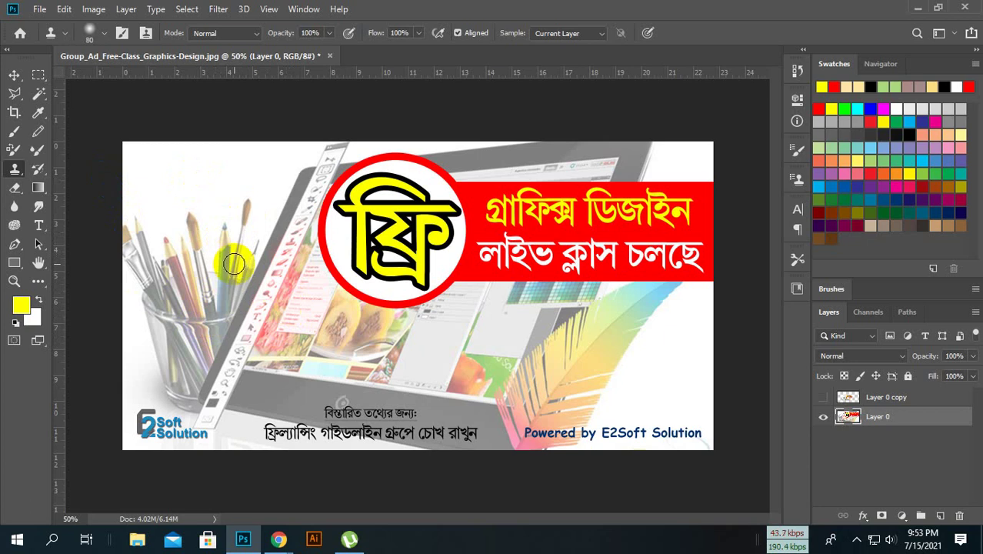
key(bracketright)
key(bracketright)
key(bracketright)
key(bracketright)
key(bracketright)
key(bracketright)
key(bracketright)
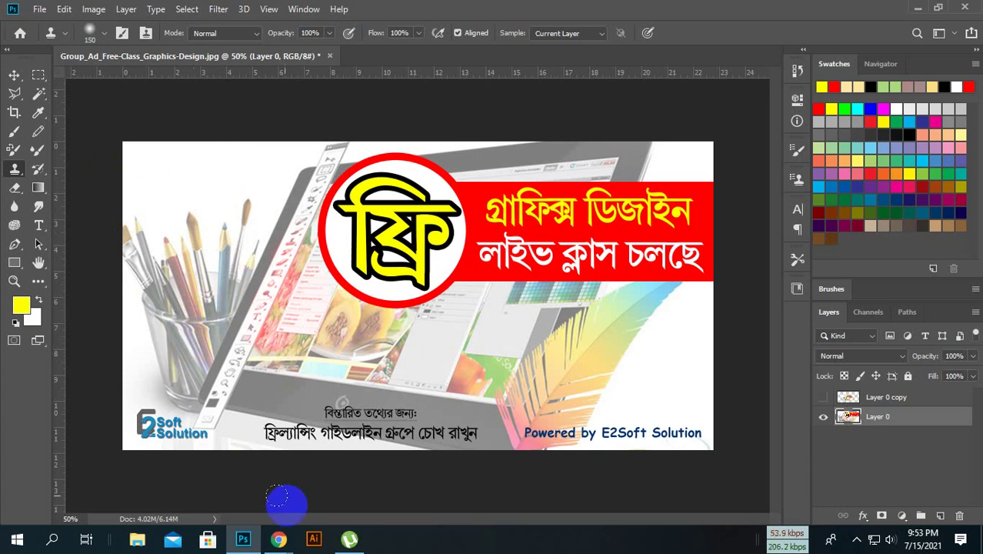
Step: Admit the waiting participant to the Meet call and minimize Chrome back to Photoshop
mouse_move(279, 539)
click(234, 458)
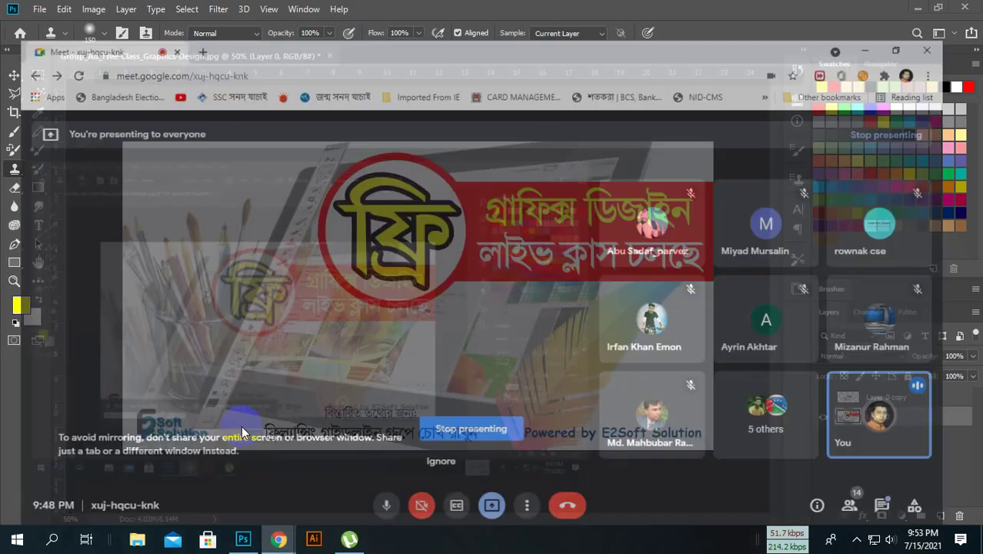
click(640, 162)
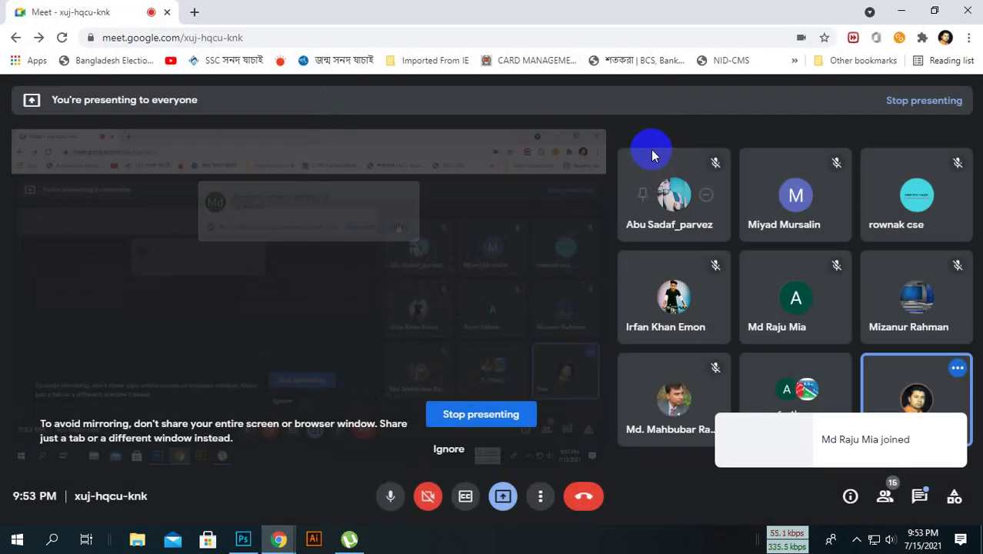
click(901, 11)
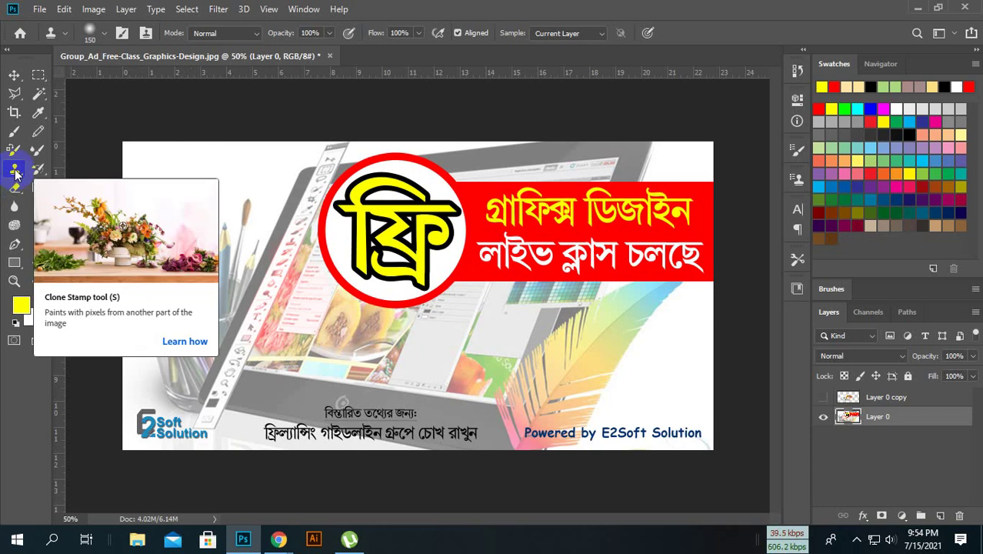
Step: Set the pencil cup as clone source and stamp it over the feather and red headline
click(15, 170)
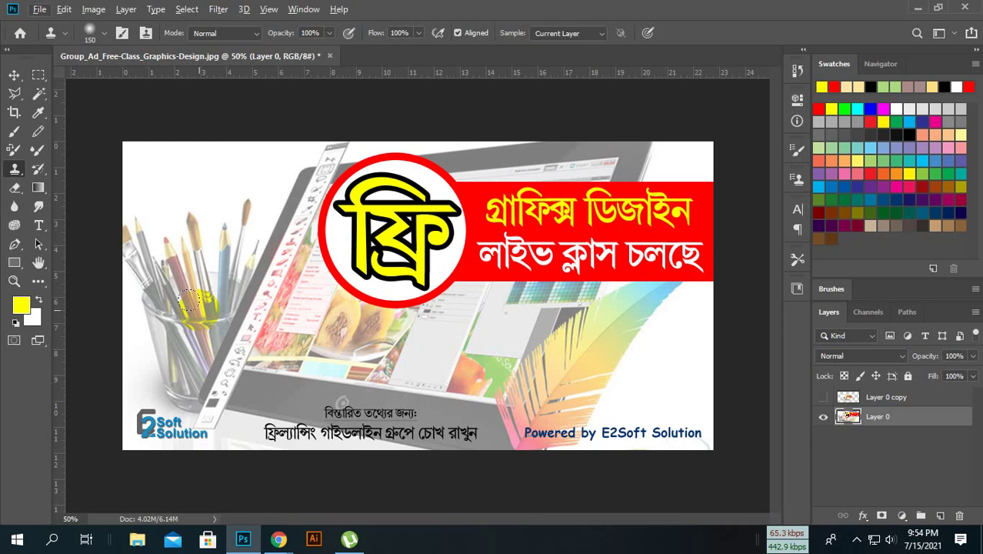
key(alt)
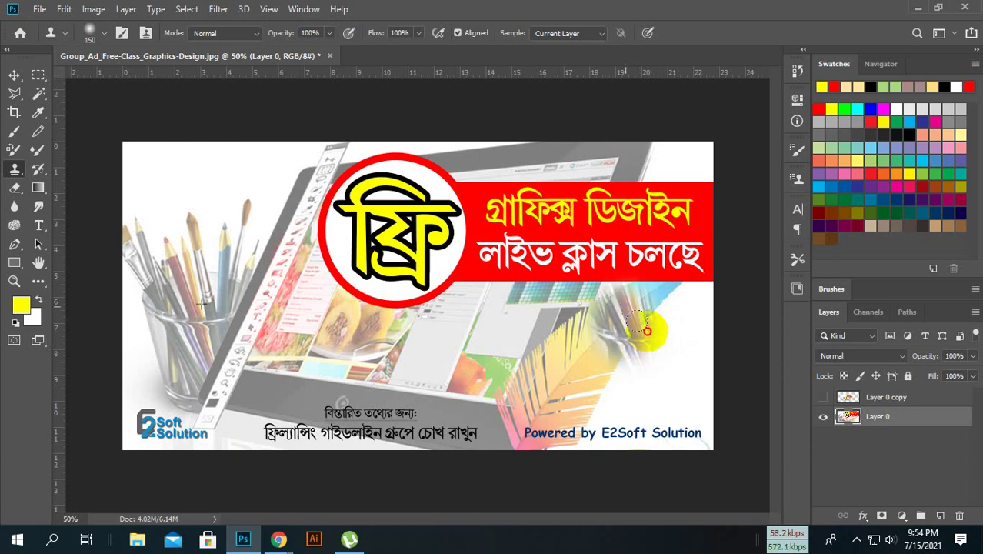
mouse_move(666, 313)
mouse_down()
mouse_move(683, 254)
mouse_move(612, 396)
mouse_move(672, 375)
mouse_move(621, 408)
mouse_move(669, 434)
mouse_move(720, 344)
mouse_move(718, 210)
mouse_move(607, 229)
mouse_move(585, 210)
mouse_move(660, 222)
mouse_up()
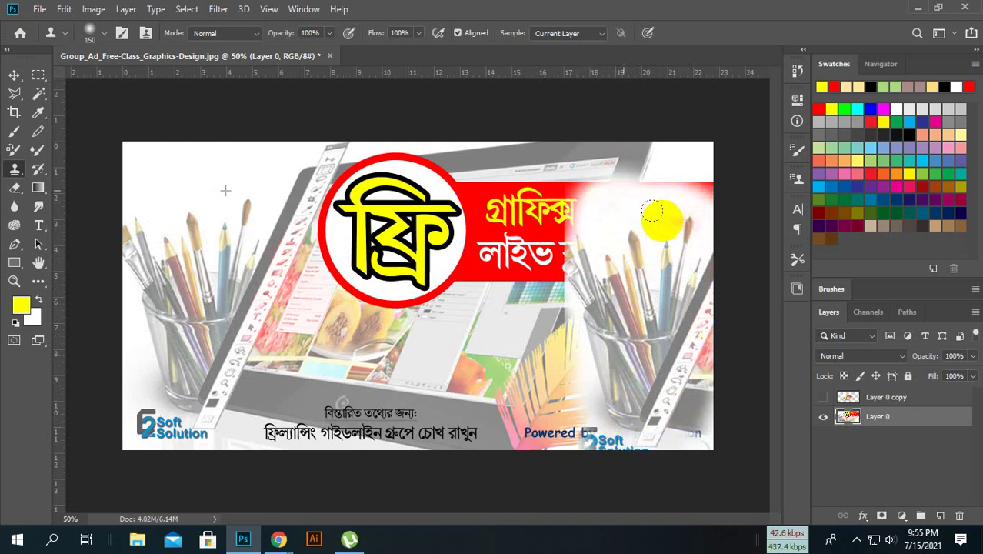
mouse_move(278, 540)
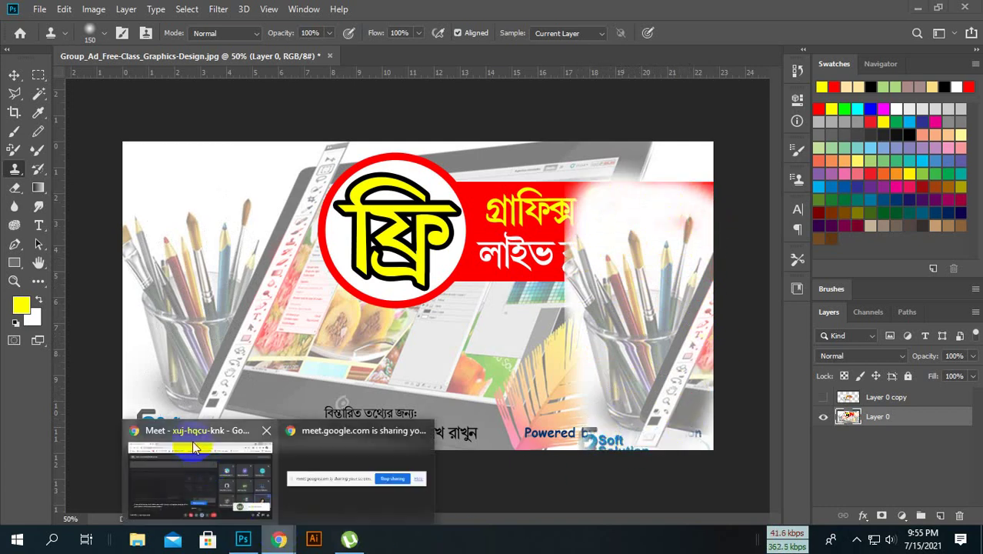
click(213, 467)
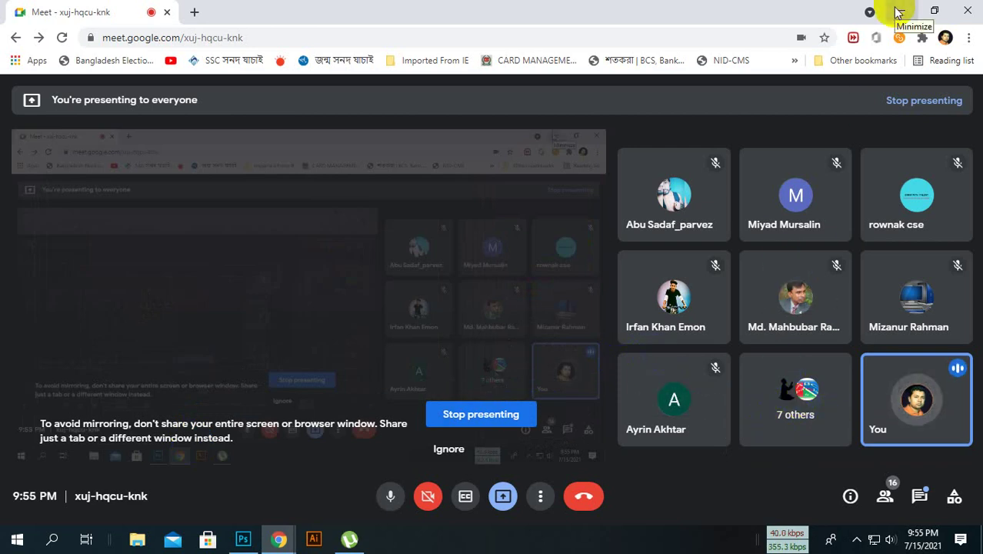
click(898, 12)
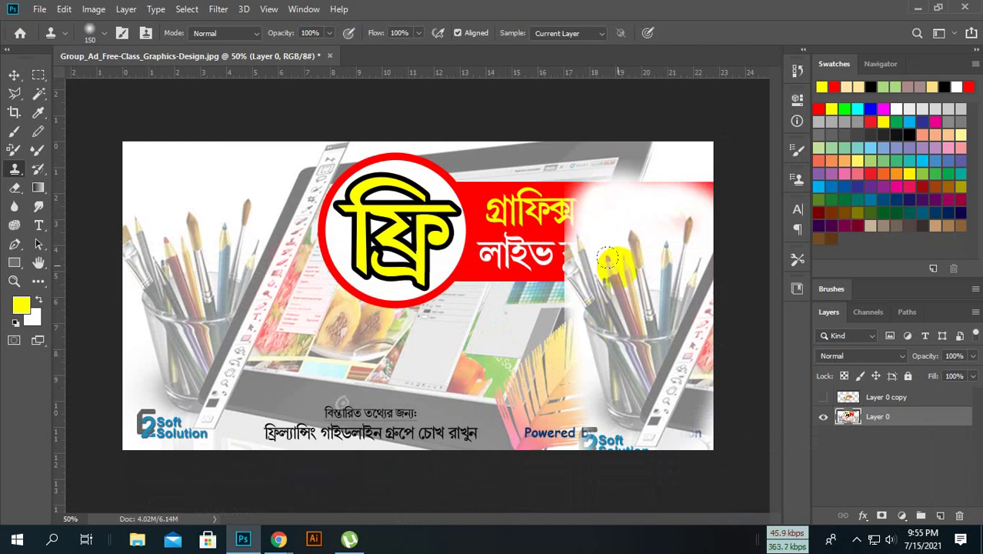
Step: Clone pencils over the banner's right-side photo and whiten its top-left strip
mouse_move(608, 177)
mouse_down()
mouse_move(687, 199)
mouse_move(696, 258)
mouse_up()
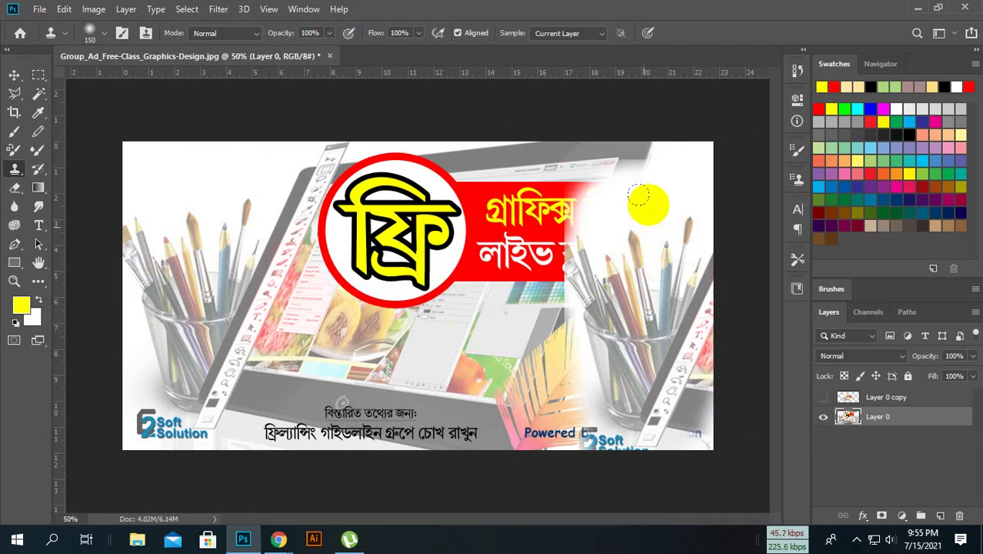
mouse_move(639, 313)
mouse_down()
mouse_move(677, 314)
mouse_move(630, 132)
mouse_move(652, 286)
mouse_move(673, 236)
mouse_move(705, 316)
mouse_up()
drag(589, 206, 582, 176)
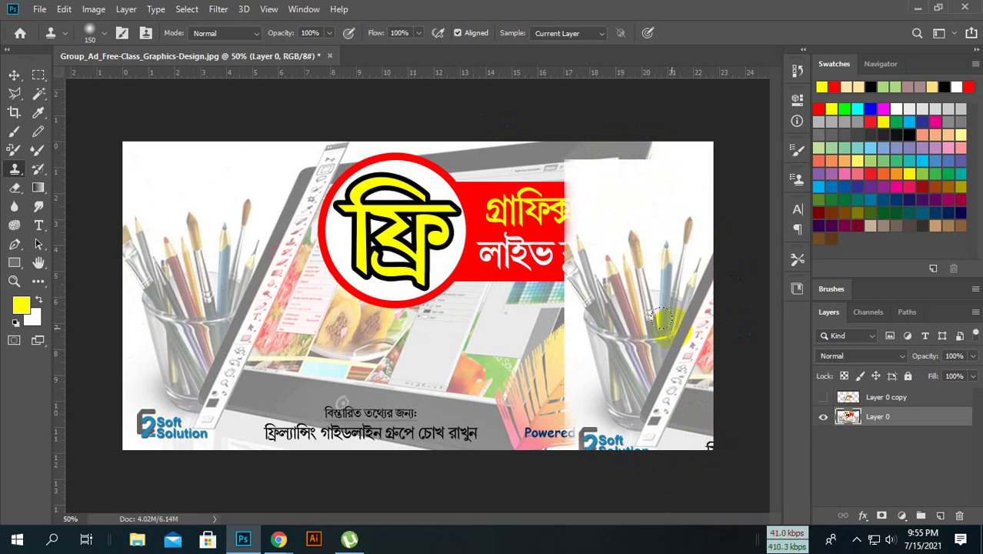
Step: Erase a right-side patch, the top-centre scribble and arc, and the pencils, cup and logo
click(15, 191)
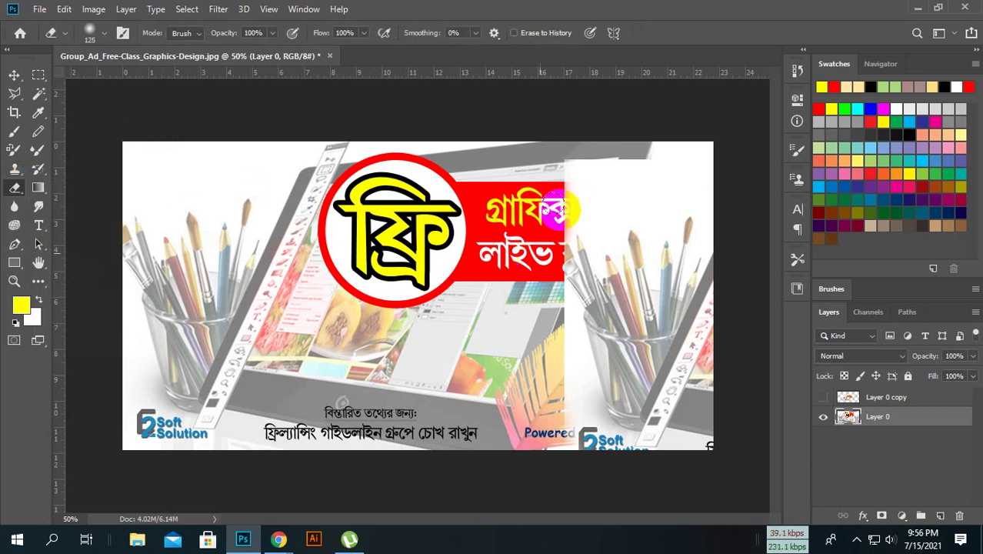
mouse_move(575, 189)
mouse_down()
mouse_move(634, 187)
mouse_move(520, 268)
mouse_move(461, 231)
mouse_move(422, 263)
mouse_move(487, 344)
mouse_move(389, 327)
mouse_move(351, 268)
mouse_move(541, 322)
mouse_move(358, 409)
mouse_move(378, 452)
mouse_move(605, 456)
mouse_move(621, 260)
mouse_up()
drag(404, 182, 530, 158)
drag(531, 157, 307, 197)
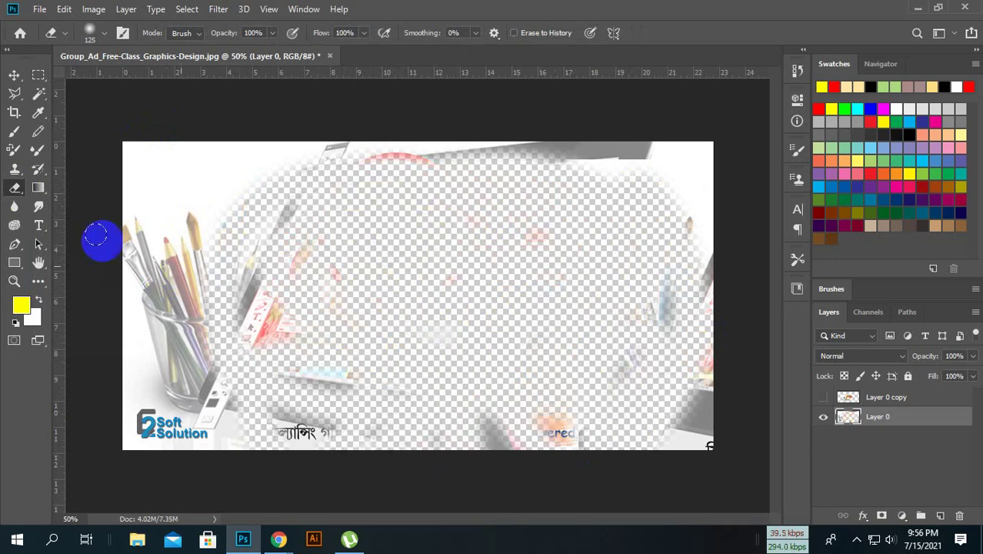
mouse_move(152, 168)
mouse_down()
mouse_move(185, 454)
mouse_move(142, 319)
mouse_move(399, 185)
mouse_move(651, 146)
mouse_move(697, 174)
mouse_move(680, 446)
mouse_move(504, 430)
mouse_move(263, 429)
mouse_up()
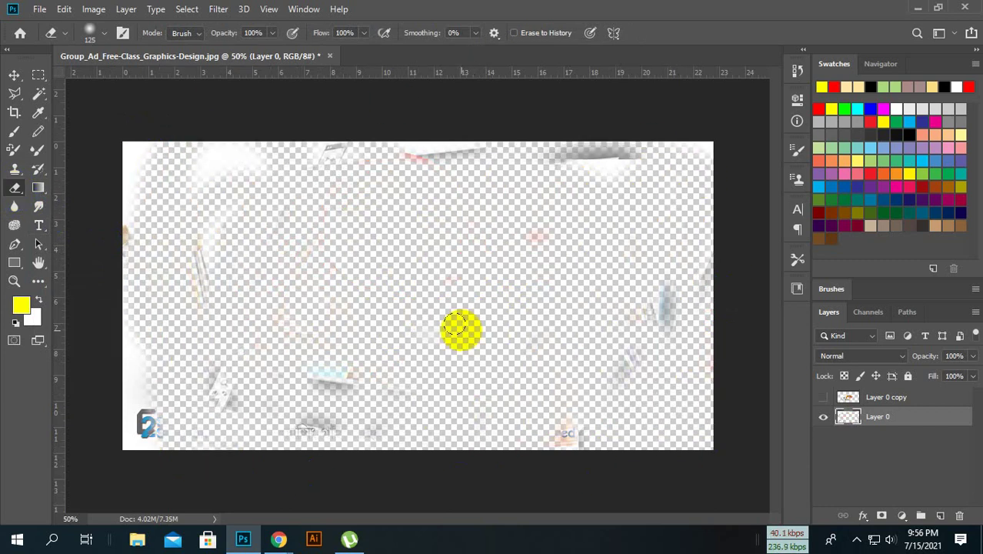
Step: Undo the eraser strokes to restore the full banner
key(ctrl+z)
key(ctrl+shift+z)
key(ctrl+z)
key(ctrl+z)
key(ctrl+z)
key(ctrl+z)
key(ctrl+z)
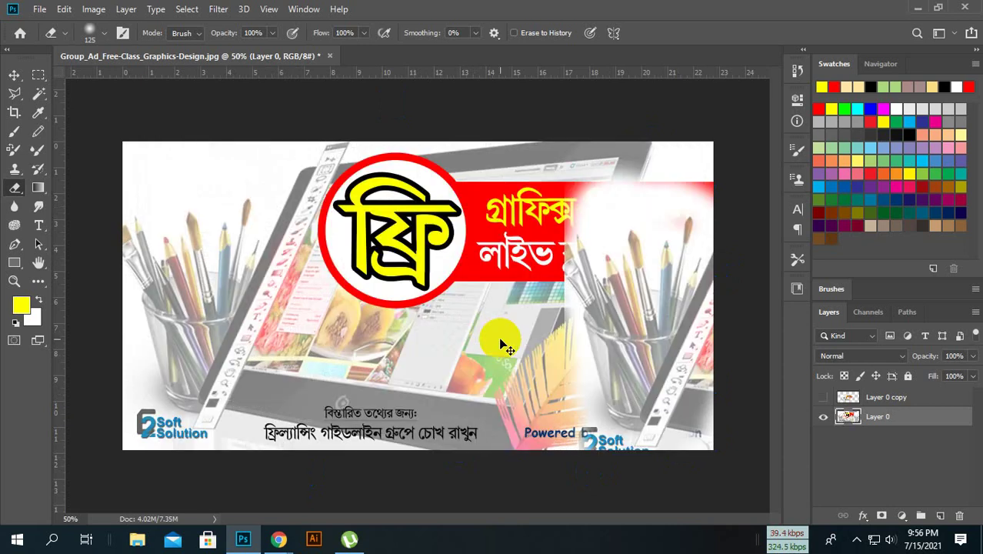
key(ctrl+z)
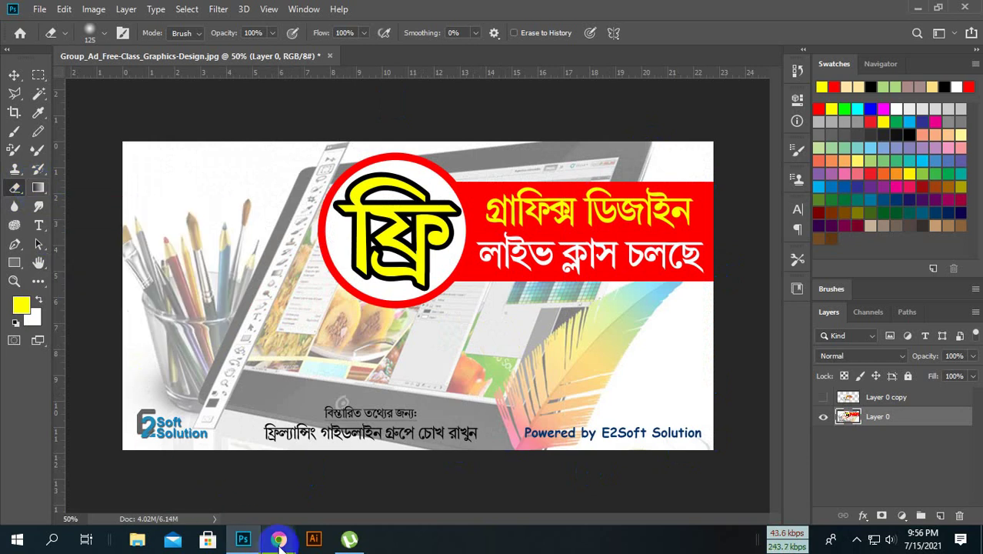
Step: Mute the microphone in Google Meet and return to the Photoshop window
mouse_move(278, 540)
click(223, 469)
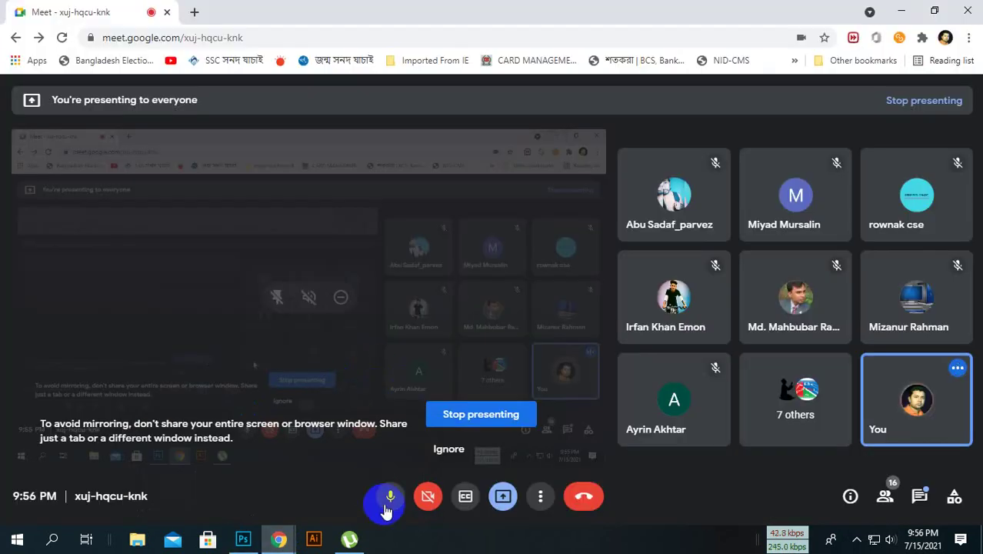
click(391, 498)
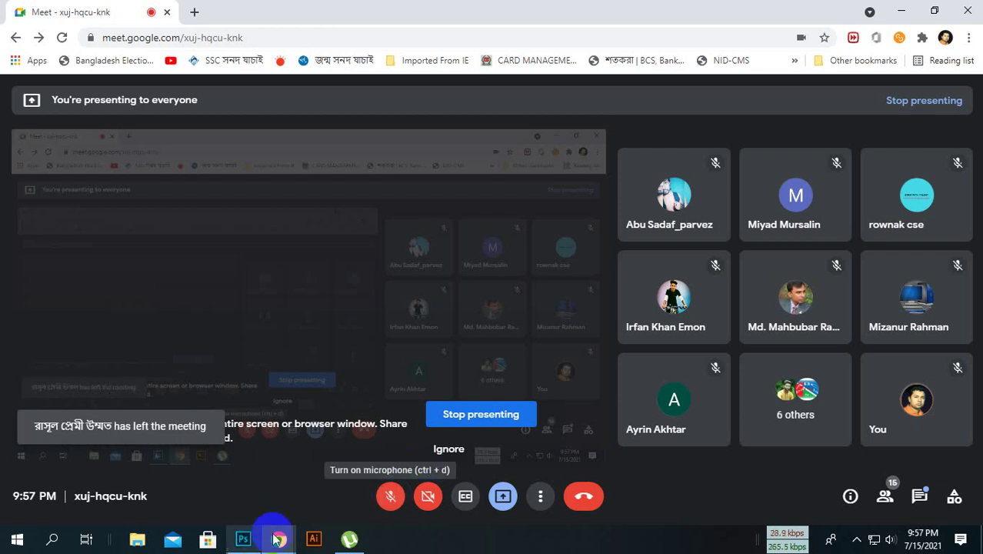
click(243, 538)
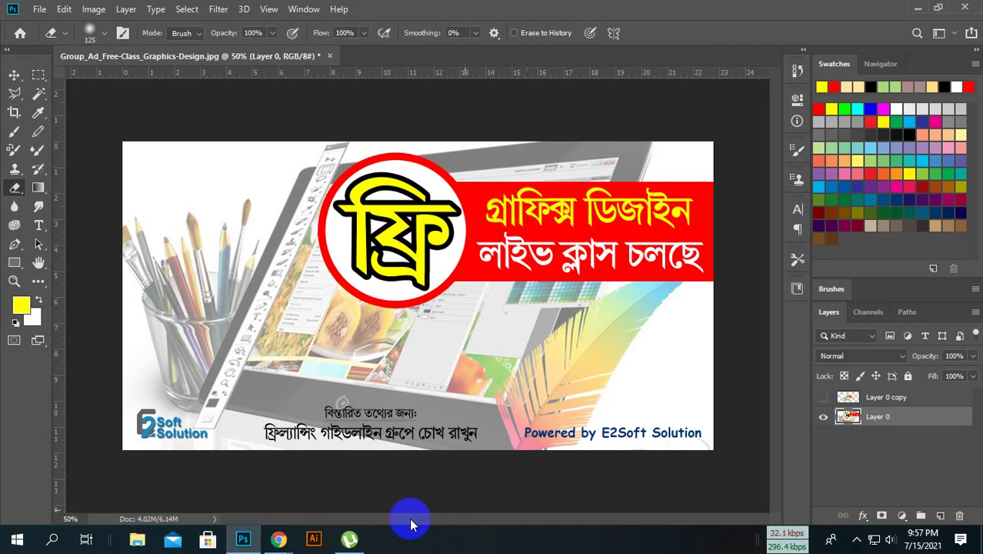
click(279, 538)
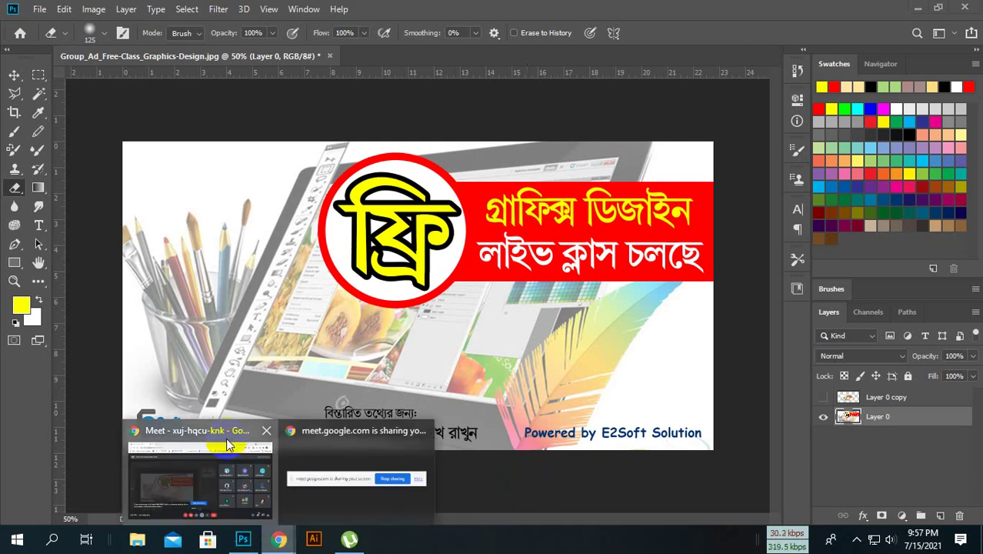
Step: Unmute the Google Meet microphone, then minimize Meet to reveal Photoshop
click(235, 444)
click(390, 497)
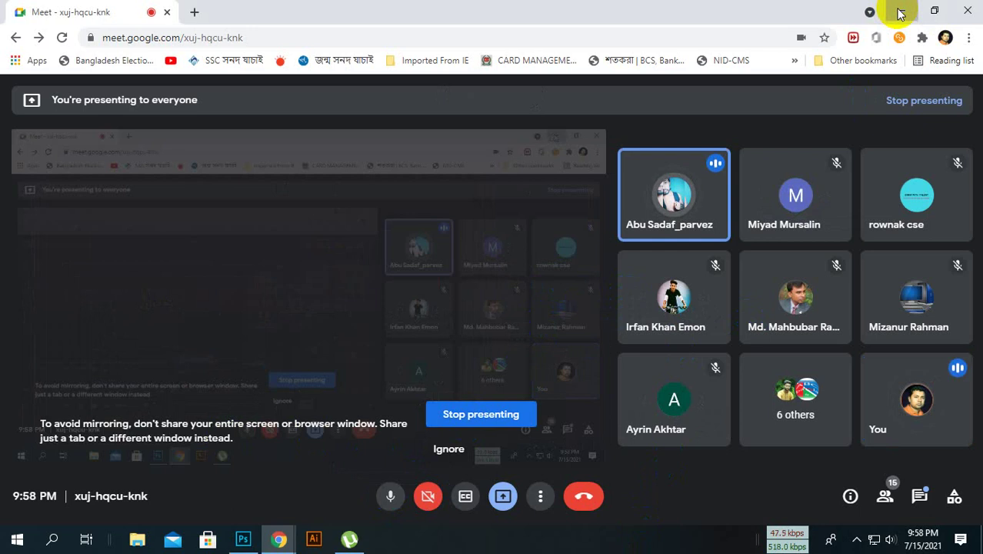
click(900, 13)
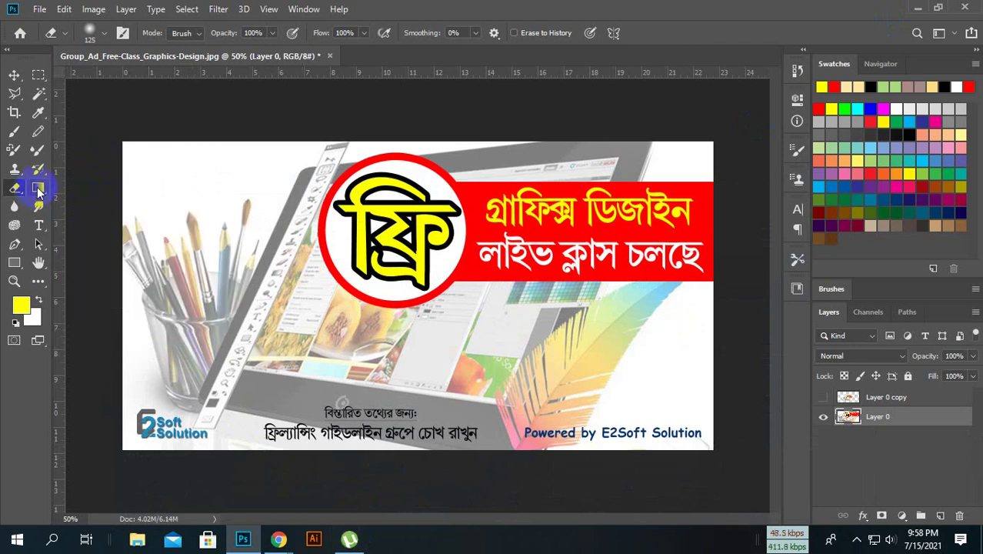
Step: Make the Gradient Tool from the Gradient/Paint Bucket flyout the active tool
click(37, 188)
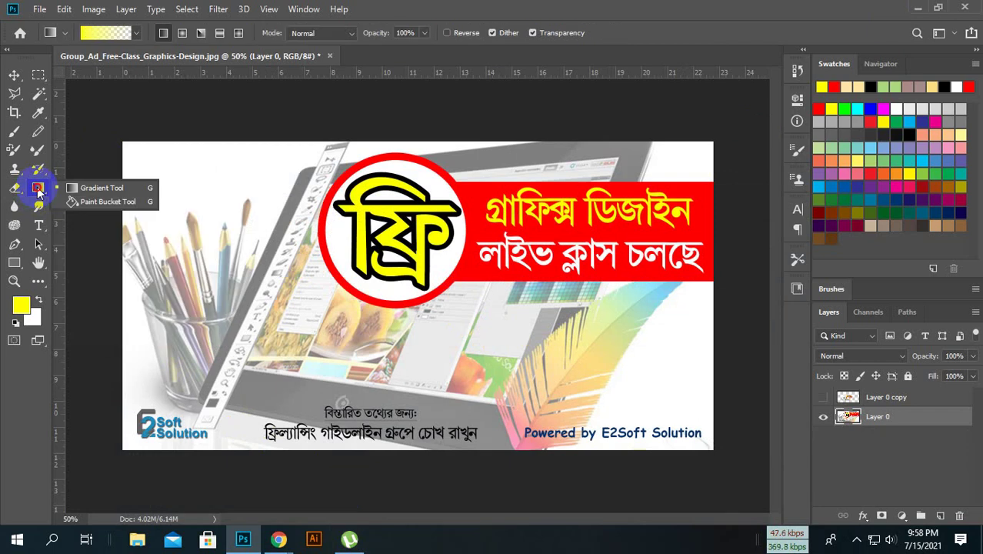
click(108, 192)
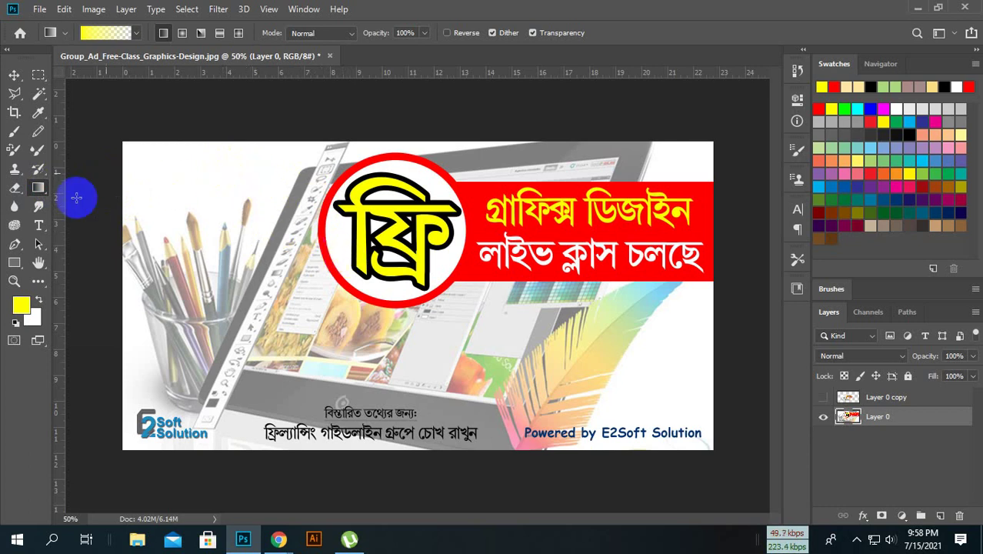
right_click(37, 186)
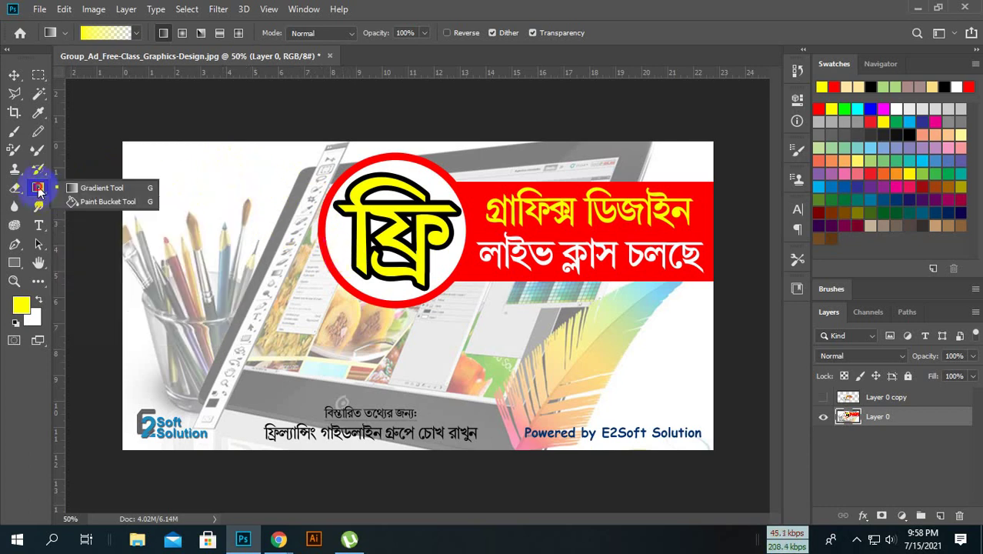
click(100, 189)
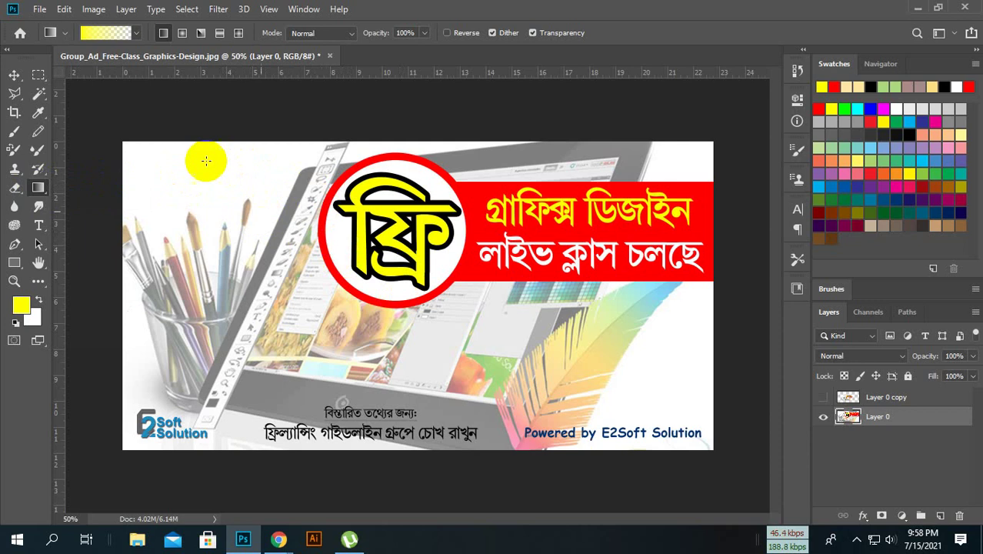
Step: Reselect the Gradient Tool and bring up the gradient preset list in the options bar
click(142, 84)
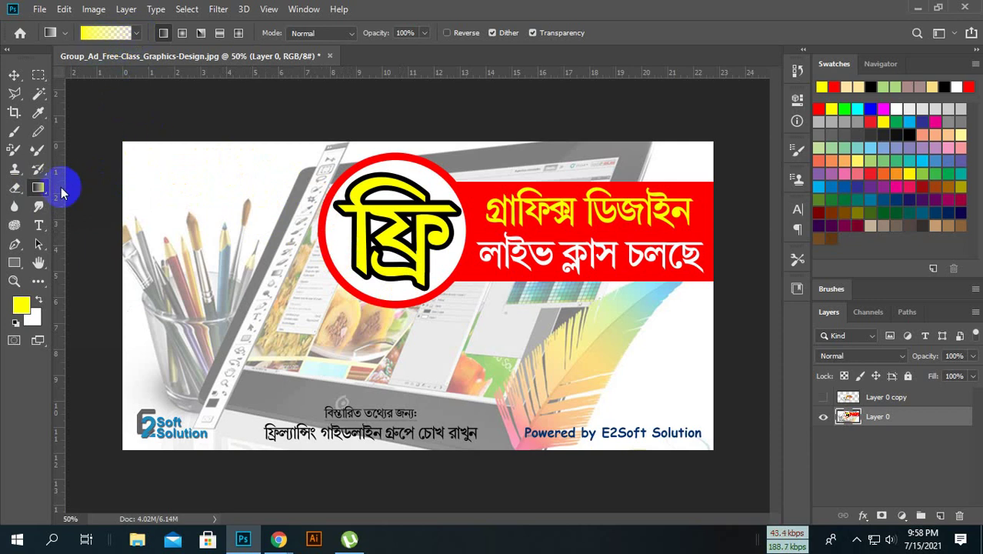
click(38, 189)
click(110, 116)
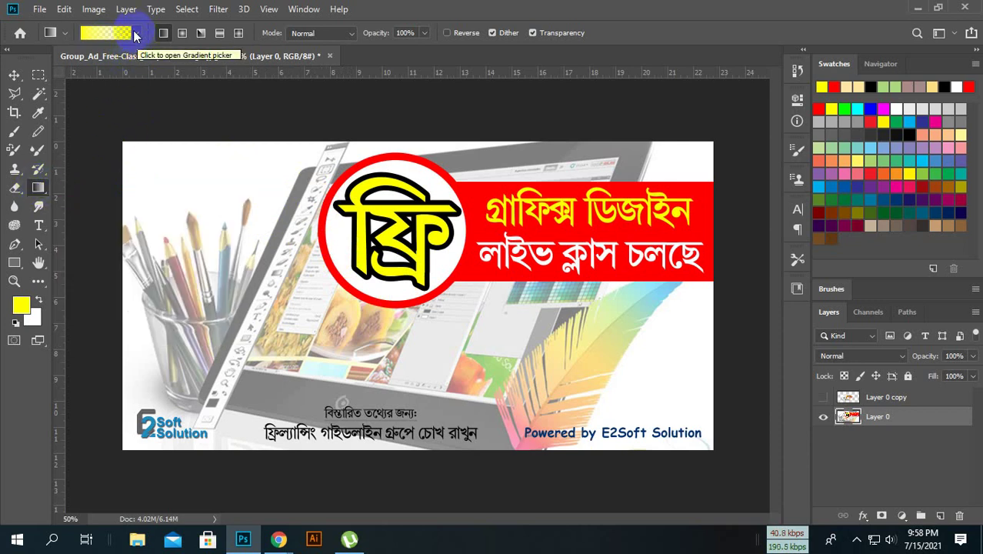
click(135, 34)
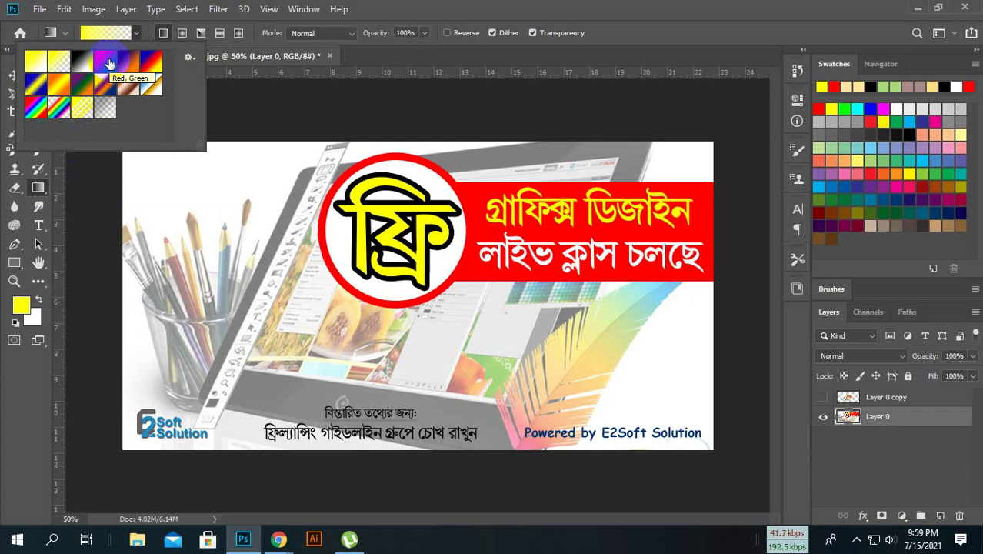
Step: Choose the Red, Green gradient preset and fill Layer 0 with it
click(107, 62)
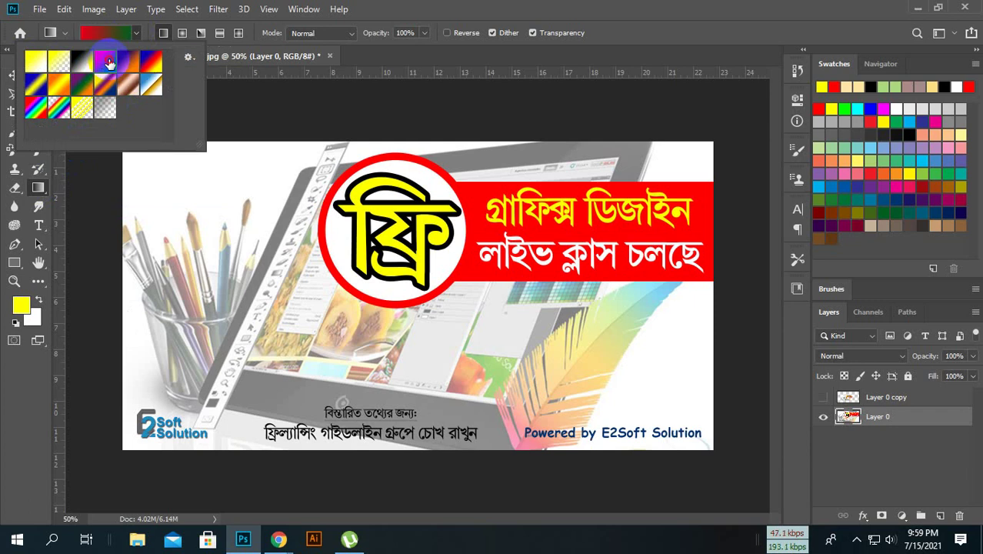
drag(485, 377, 485, 377)
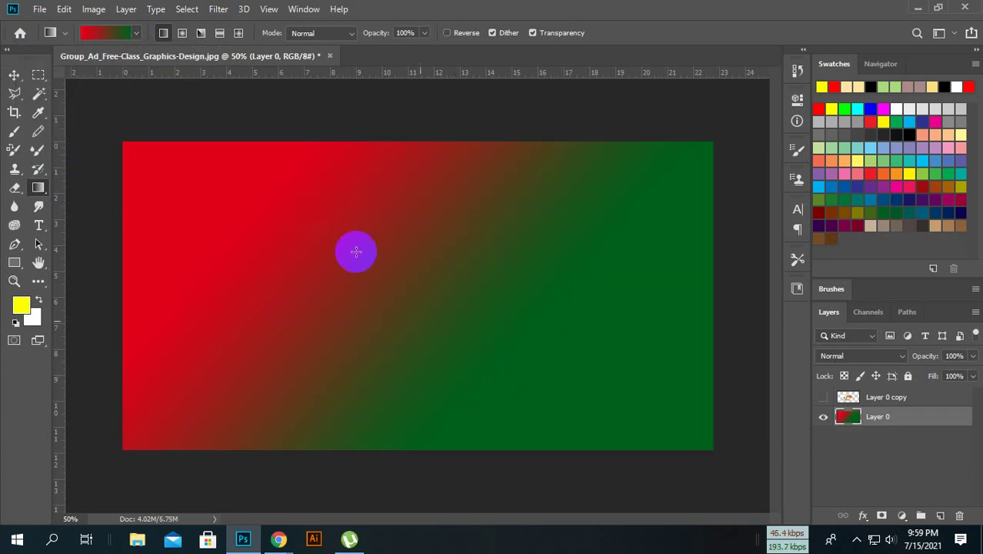
drag(351, 221, 375, 389)
drag(436, 223, 406, 382)
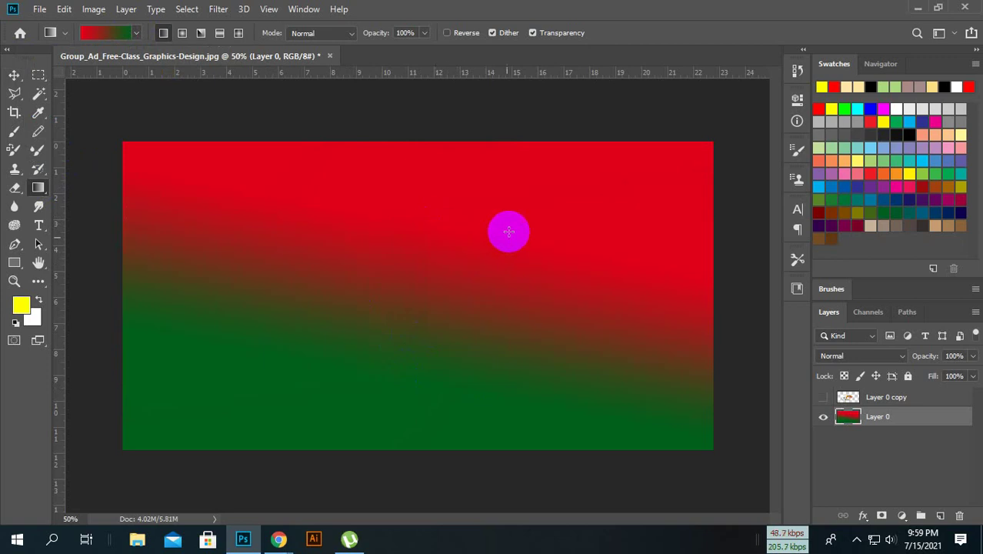
drag(507, 227, 410, 300)
Step: Redraw the red-green gradient horizontally across the canvas, widening the middle transition
drag(247, 307, 514, 294)
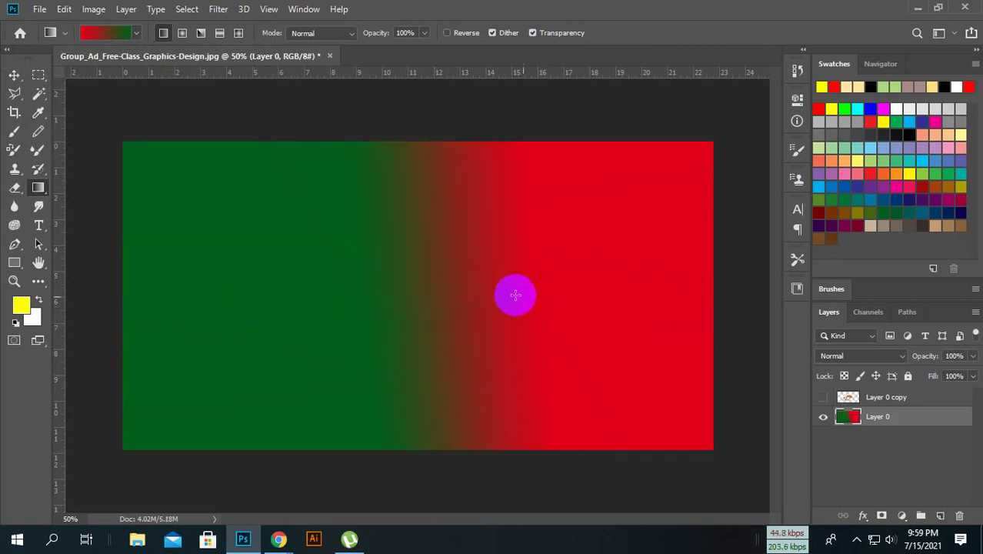
drag(338, 319, 612, 283)
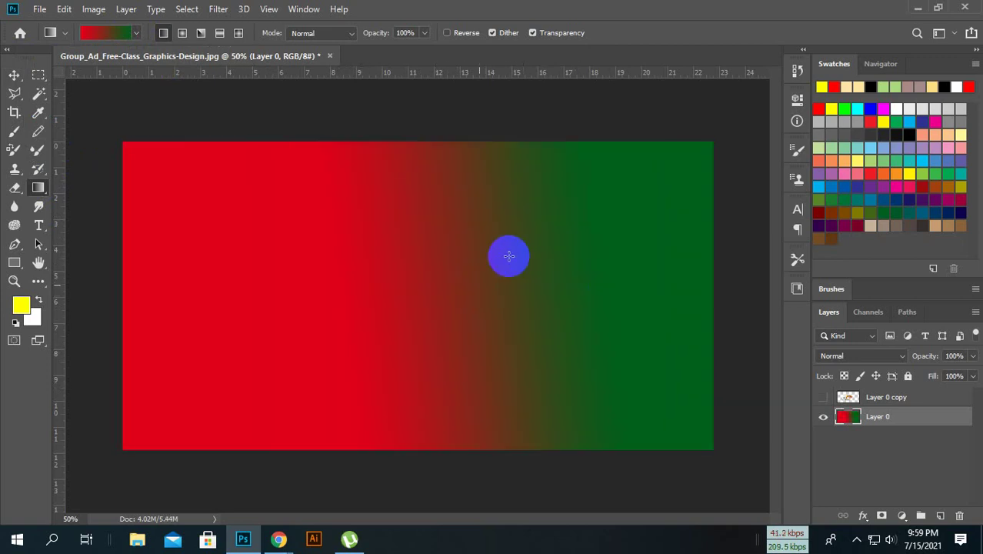
drag(527, 245, 275, 357)
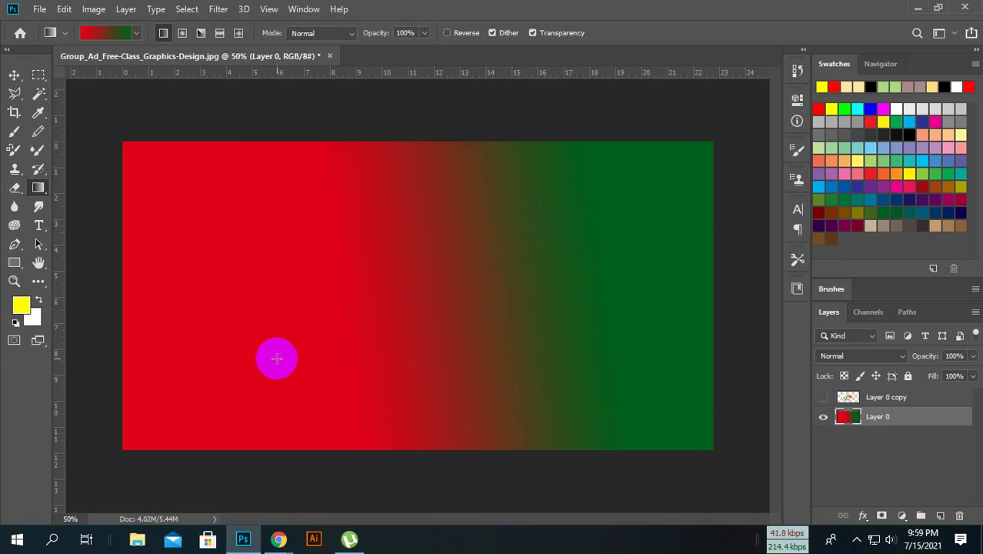
drag(336, 319, 461, 294)
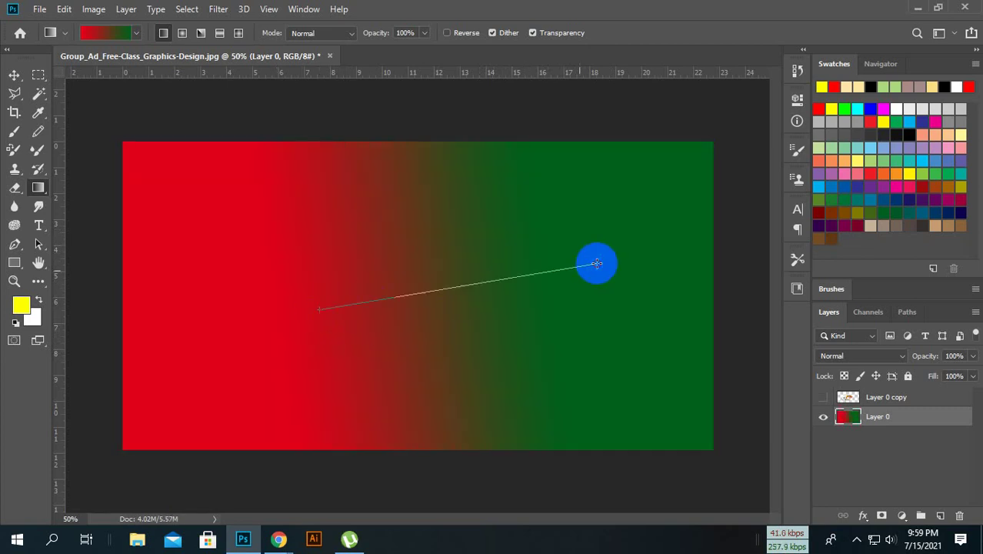
drag(320, 309, 593, 262)
mouse_move(316, 298)
mouse_down()
mouse_move(555, 300)
mouse_move(278, 274)
mouse_up()
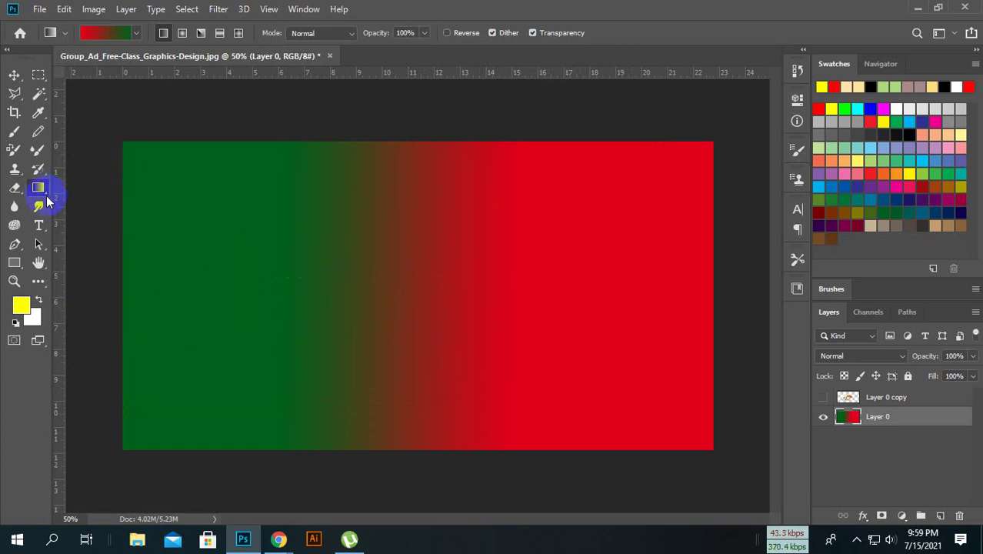
right_click(41, 191)
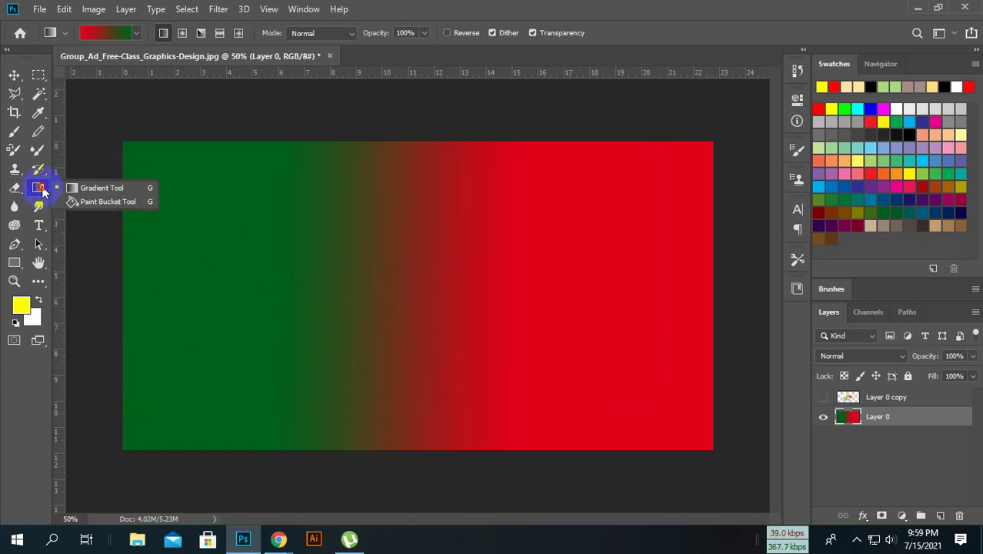
Step: Paint Bucket the green, gradient and red areas of Layer 0 yellow
click(125, 205)
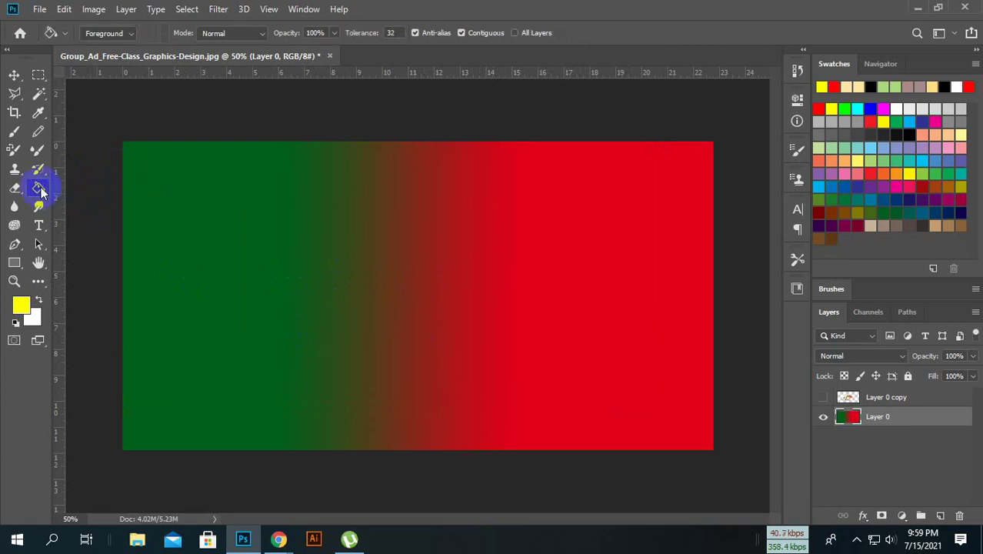
key(x)
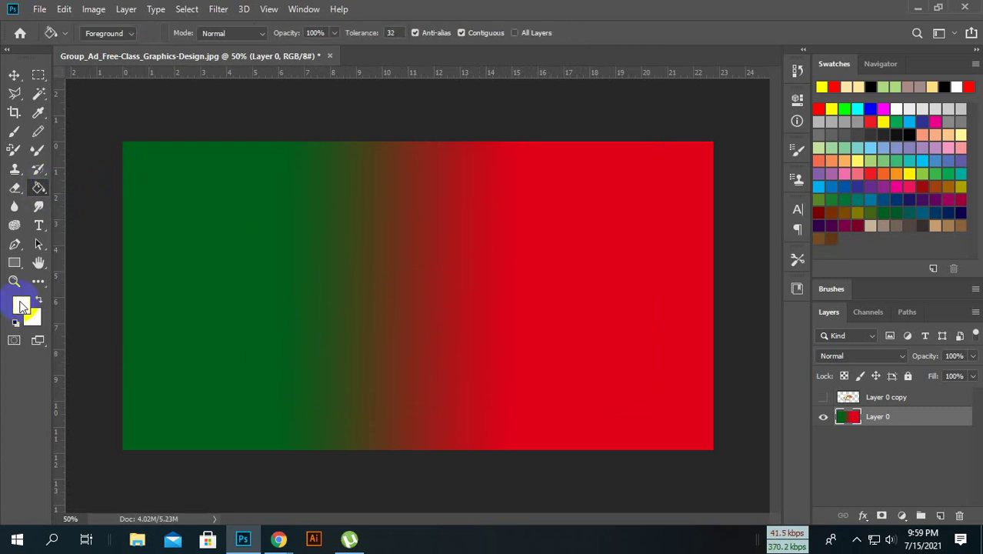
key(x)
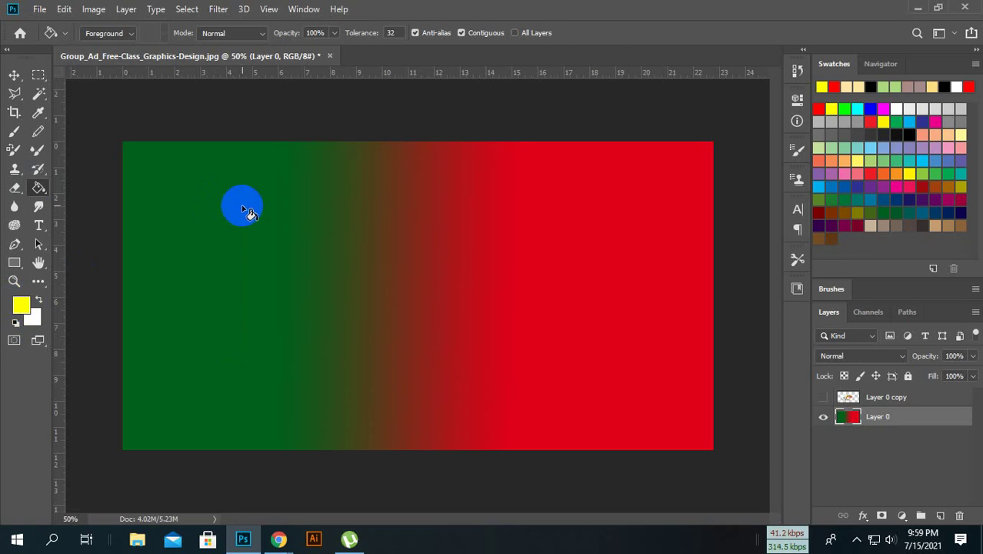
click(242, 205)
click(346, 204)
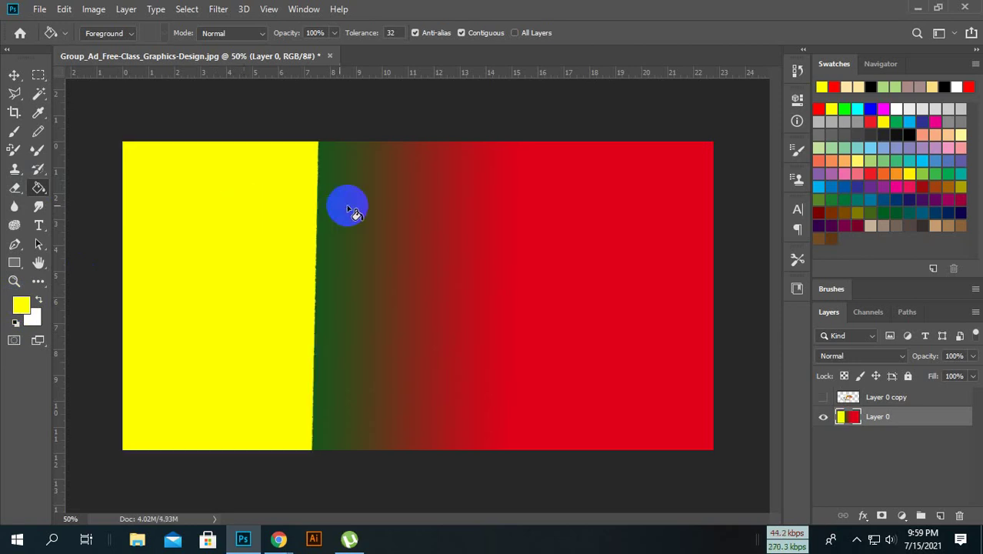
click(313, 203)
click(444, 200)
click(503, 221)
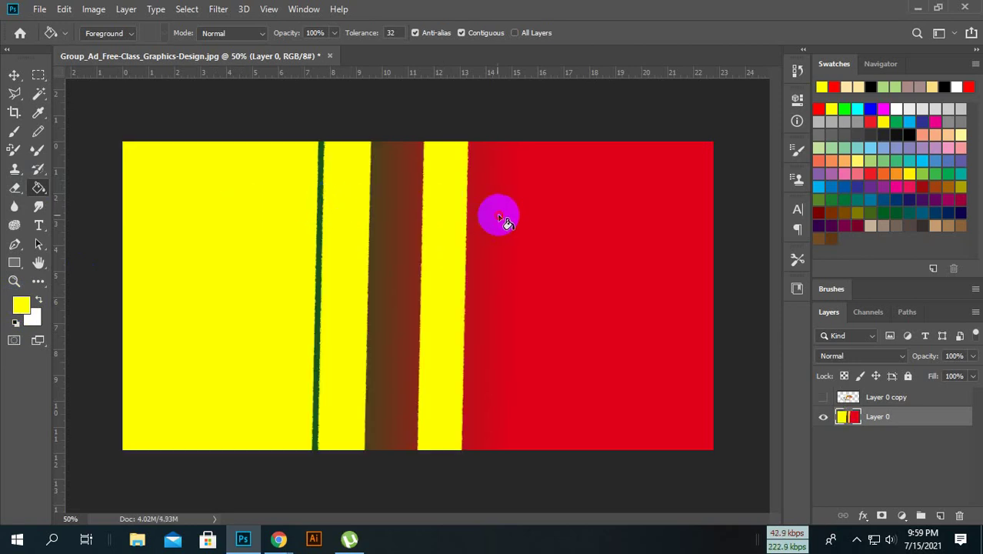
Step: Fill the leftover brown, green and red strips with yellow
click(381, 208)
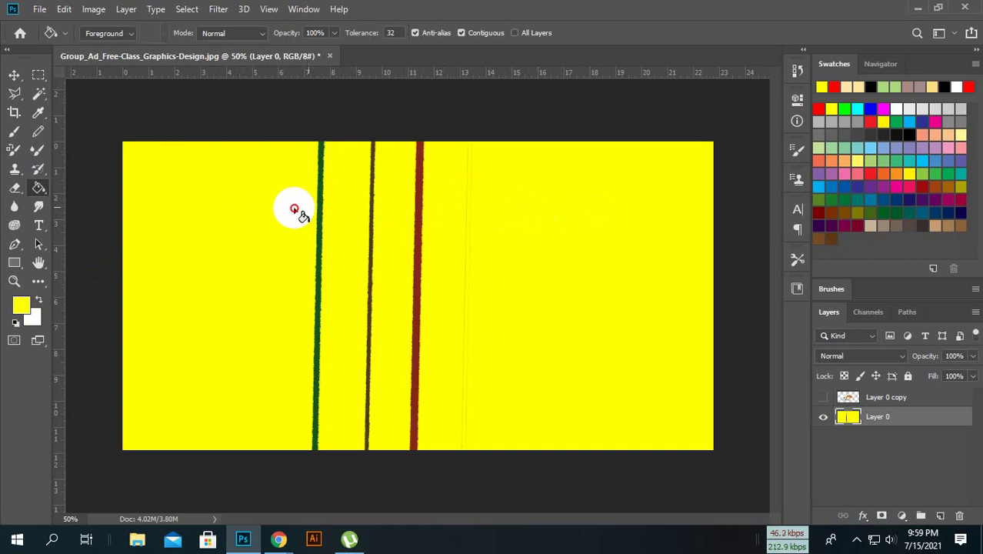
click(322, 209)
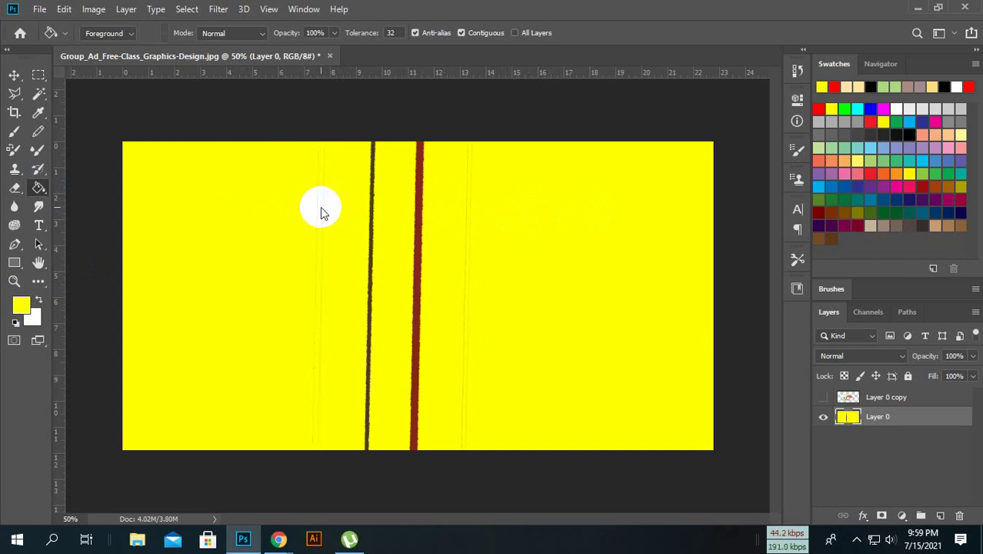
click(373, 214)
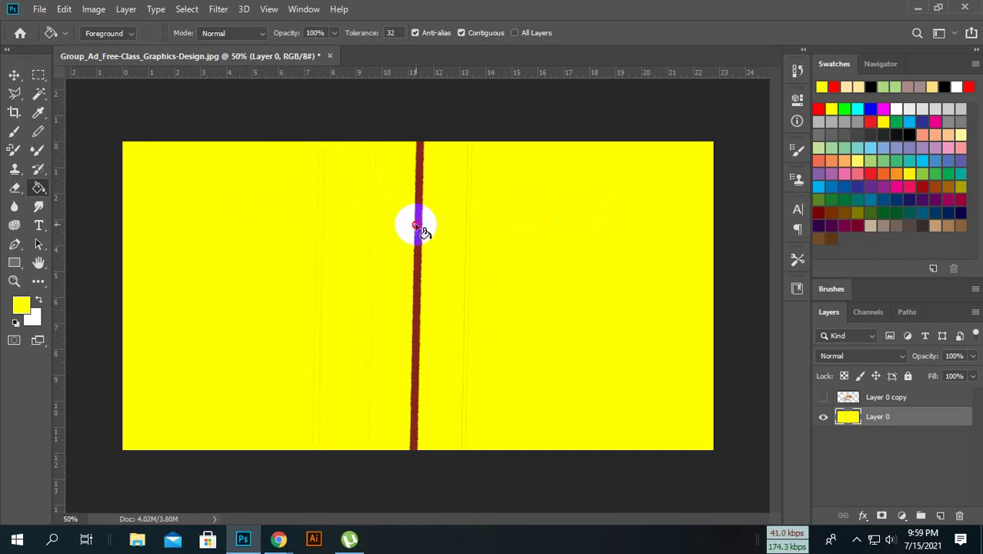
click(416, 224)
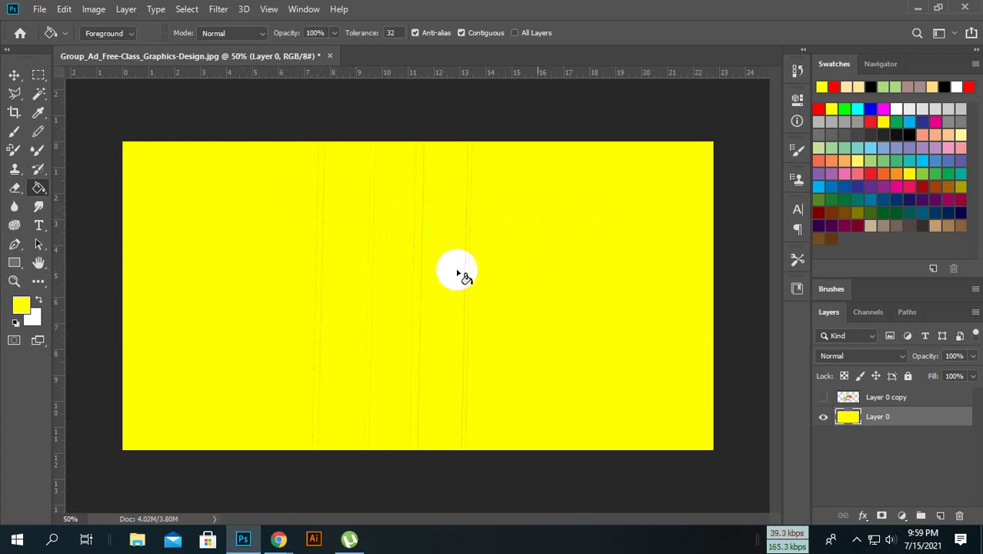
Step: Select the Gradient Tool and choose the Spectrum preset
right_click(39, 191)
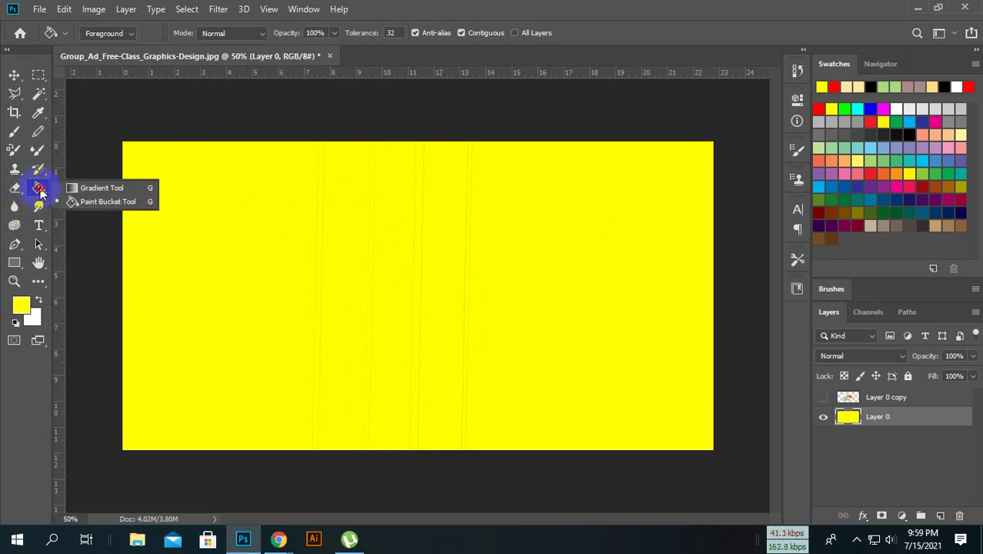
click(39, 190)
right_click(39, 189)
click(97, 187)
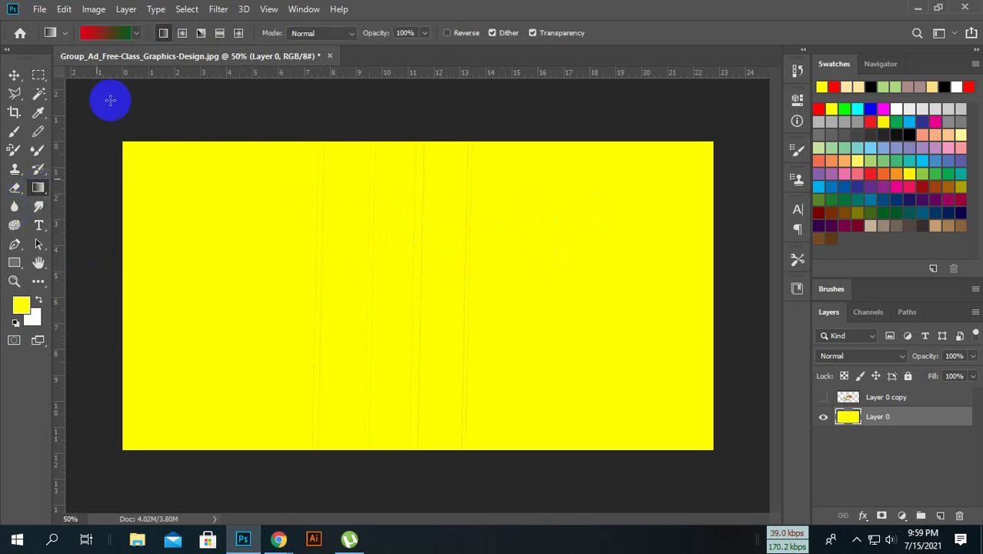
click(138, 34)
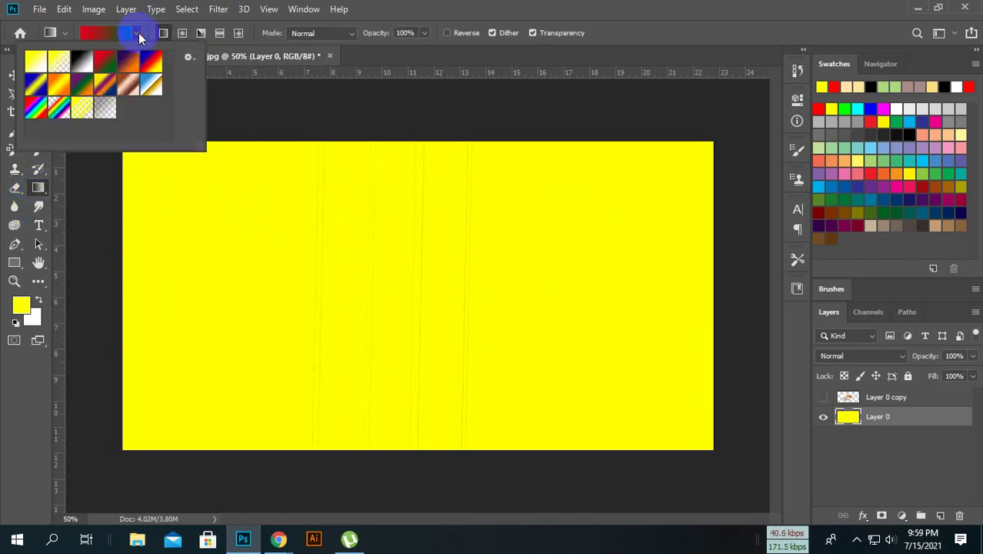
click(36, 109)
Step: Draw the Spectrum gradient several times, ending with a horizontal rainbow band
drag(311, 209, 384, 353)
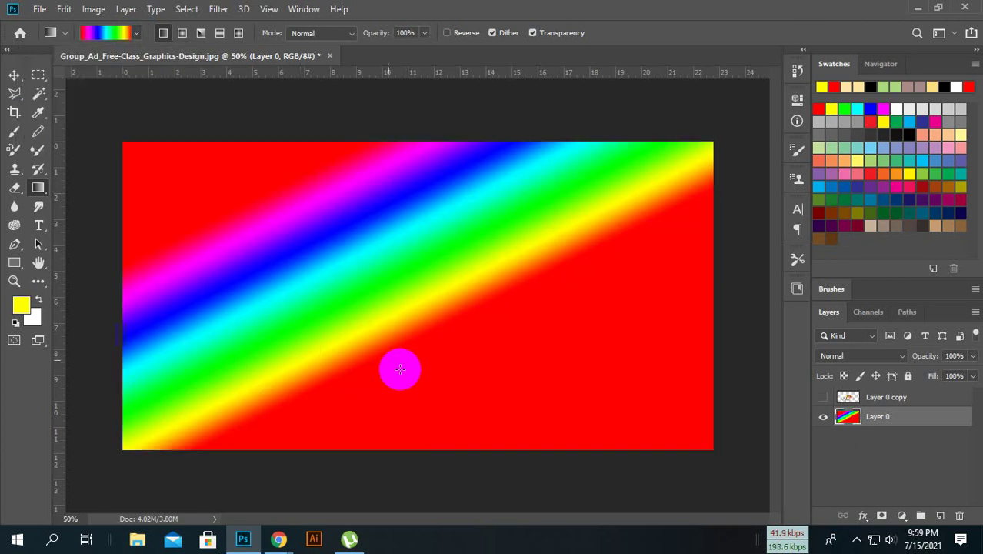
drag(513, 396, 426, 273)
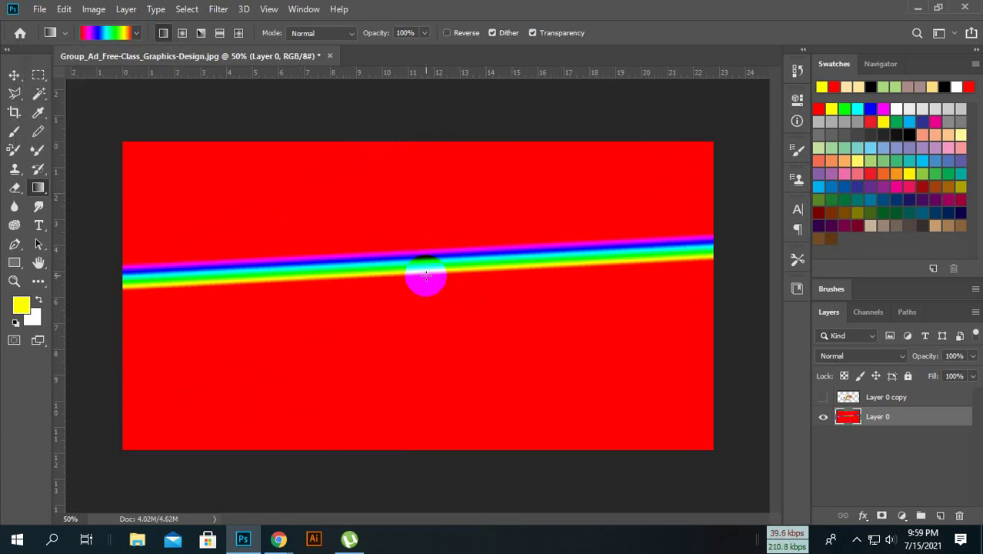
drag(417, 181, 466, 406)
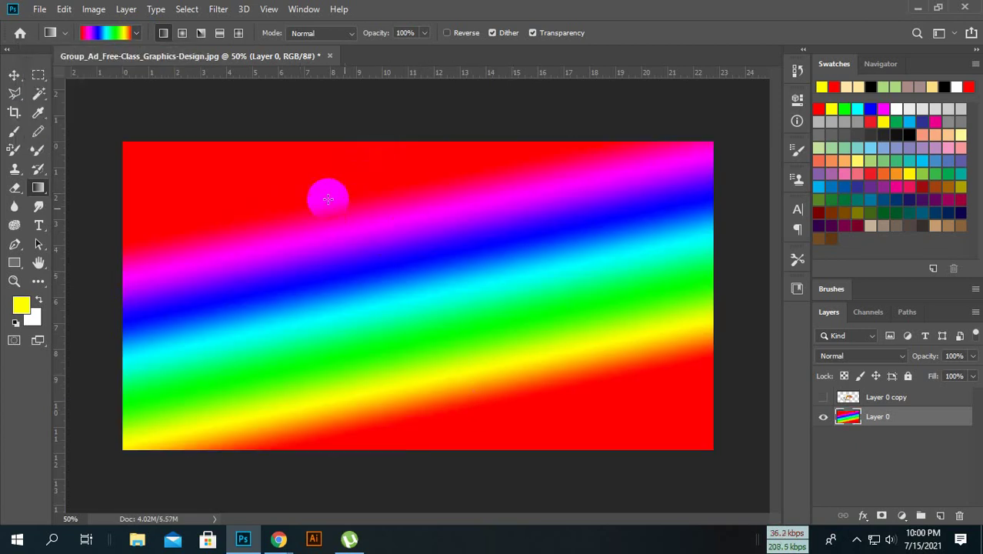
mouse_move(327, 199)
mouse_down()
mouse_move(496, 369)
mouse_move(502, 391)
mouse_up()
drag(439, 217, 405, 371)
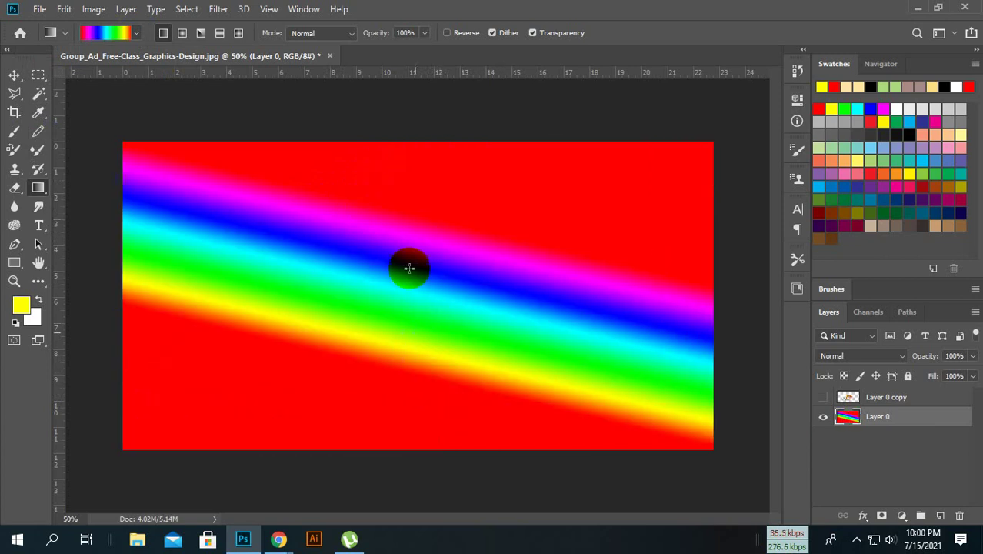
mouse_move(412, 256)
mouse_down()
mouse_move(415, 435)
mouse_move(417, 311)
mouse_move(426, 392)
mouse_up()
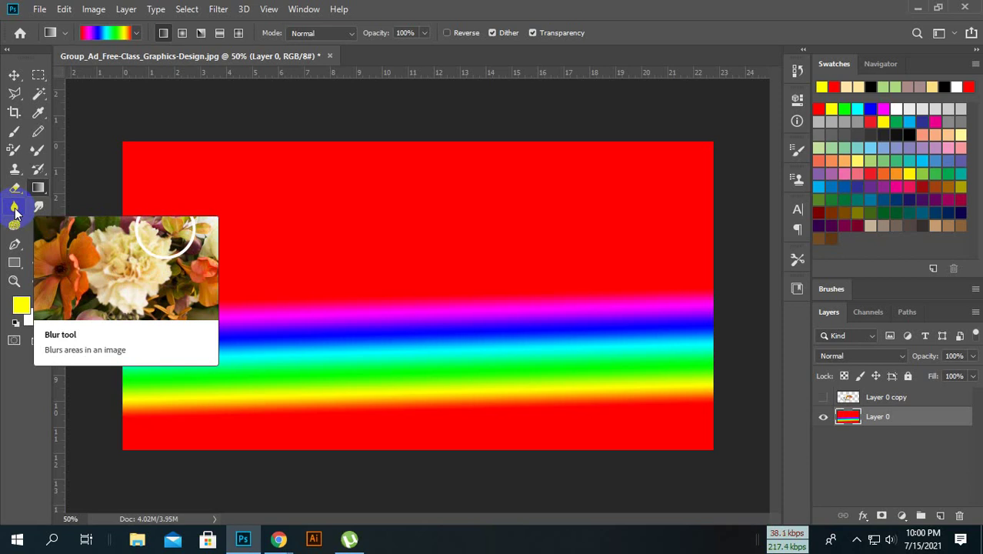
Step: Undo all gradient and yellow fill edits back to the original banner artwork
key(ctrl+z)
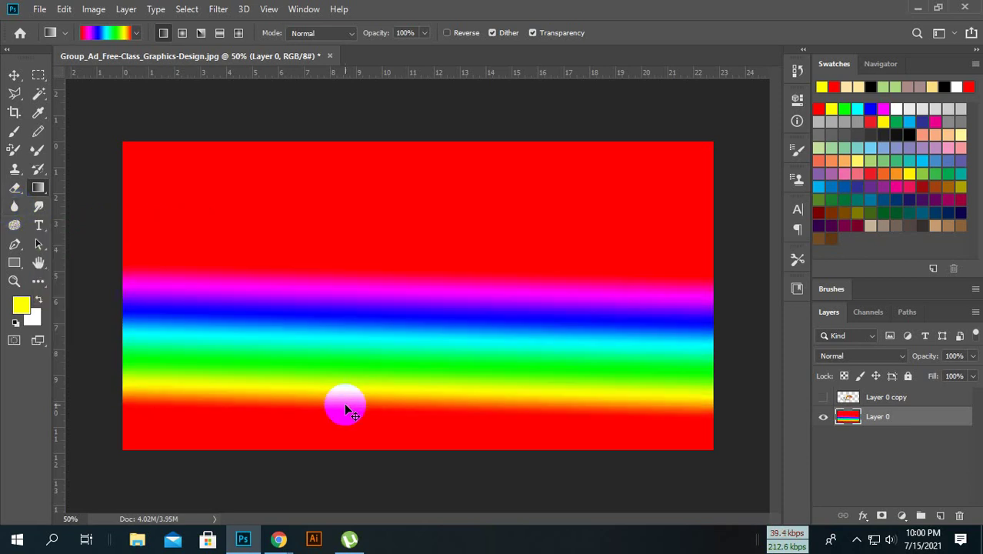
key(ctrl+z)
key(ctrl+z)
key(ctrl+z)
key(ctrl+z)
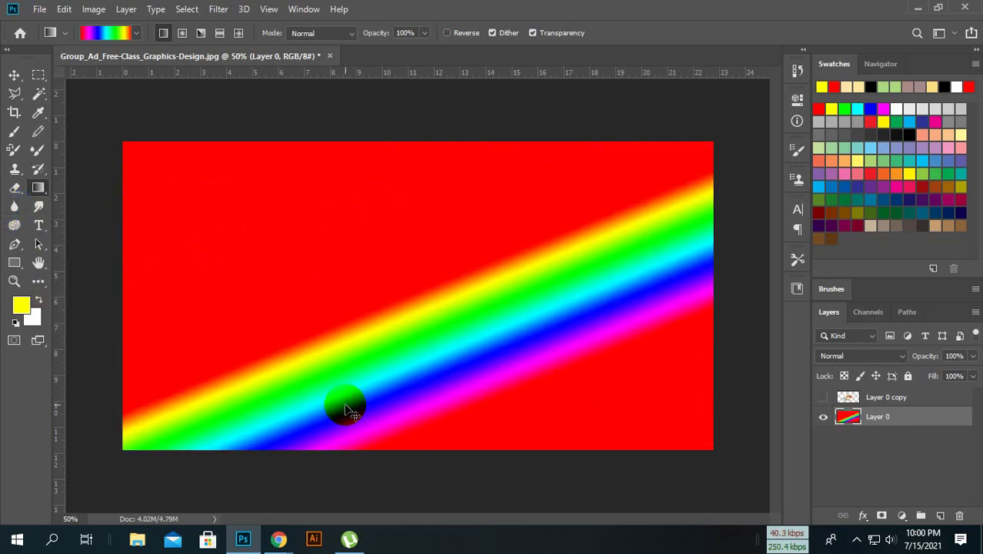
key(ctrl+z)
key(ctrl+z)
key(ctrl+z)
key(ctrl+z)
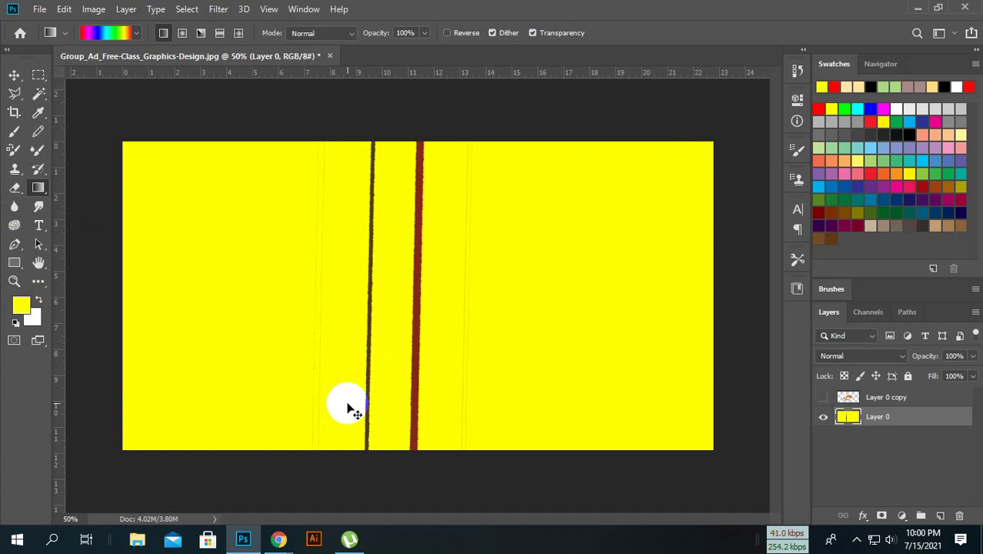
key(ctrl+z)
key(ctrl+z)
key(ctrl+z)
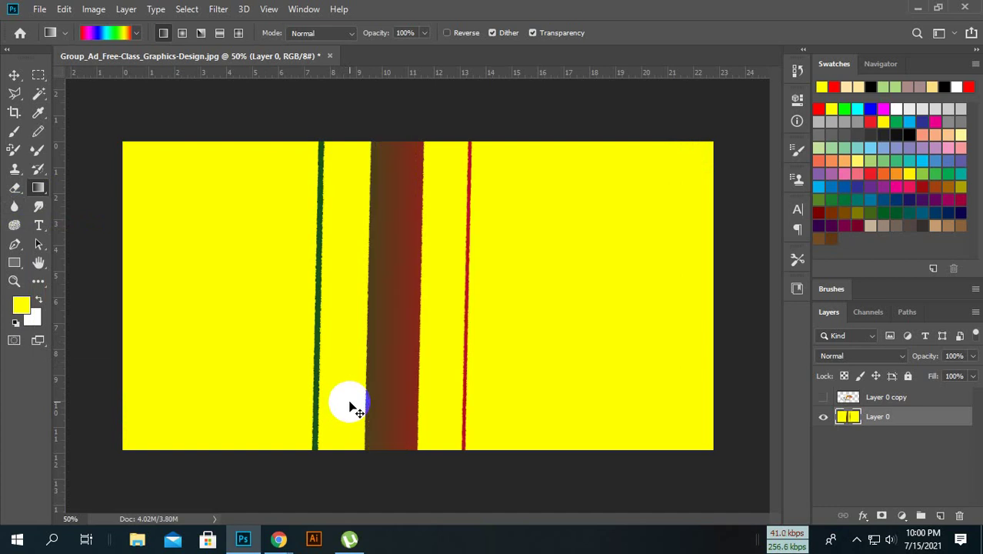
key(ctrl+z)
key(ctrl+z)
key(ctrl+z)
key(ctrl+z)
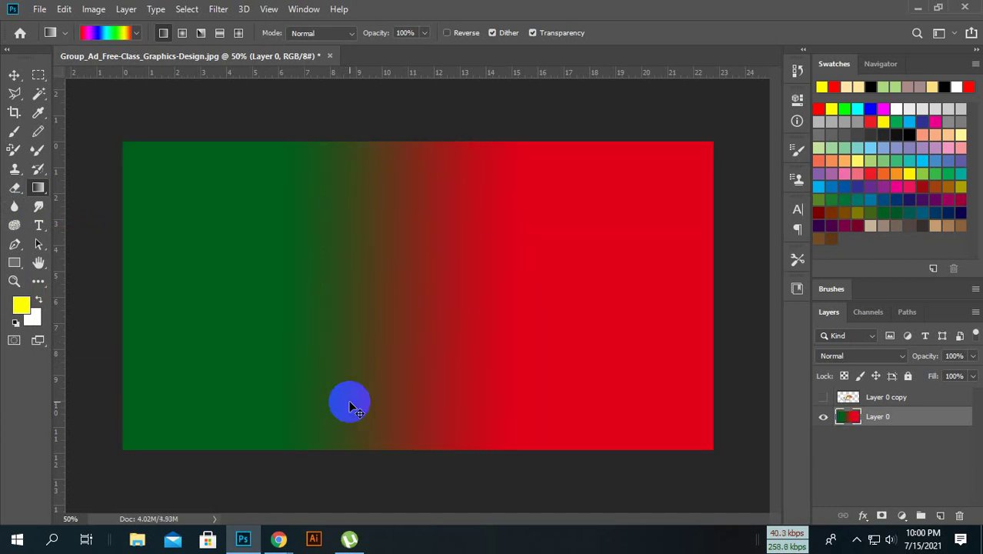
key(ctrl+z)
key(ctrl+z)
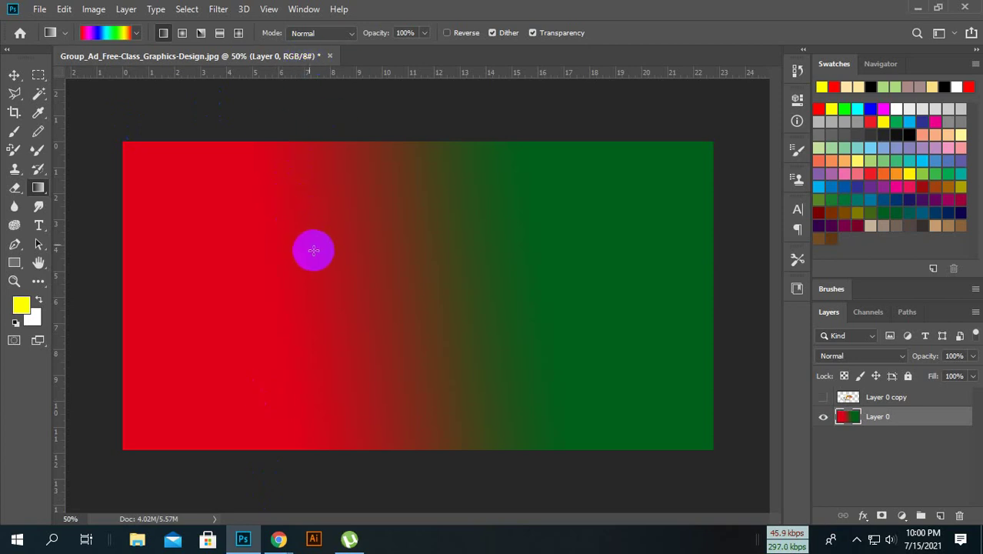
key(ctrl+z)
key(ctrl+z)
key(ctrl+z)
key(ctrl+z)
key(ctrl+z)
key(ctrl+z)
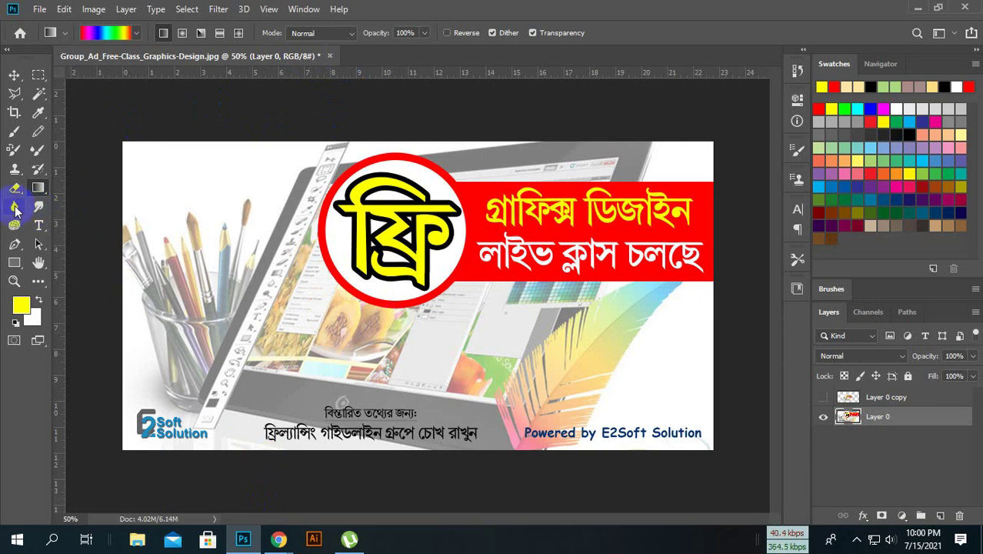
Step: Blur across the red banner artwork with the Blur tool at brush size 500
click(15, 208)
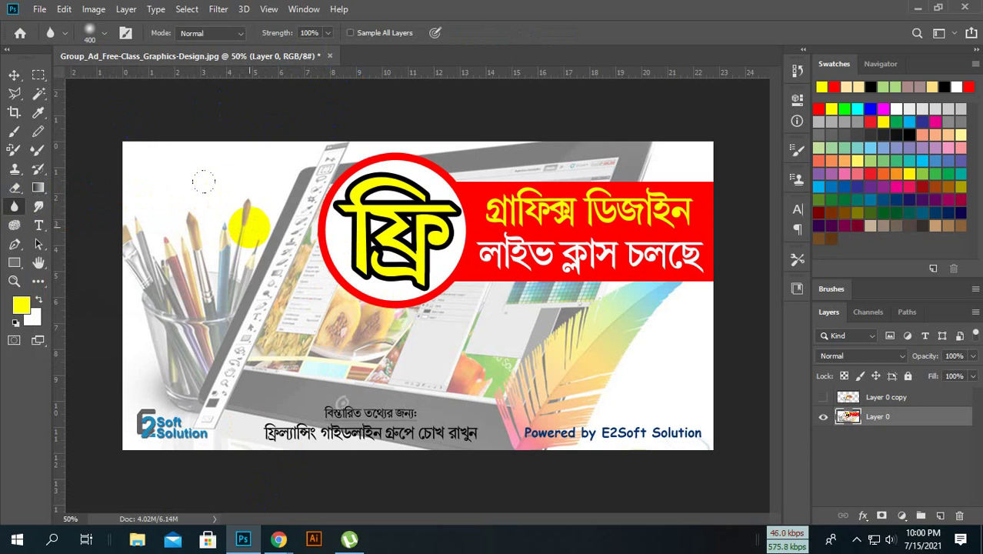
key(bracketright)
mouse_move(538, 235)
mouse_down()
mouse_move(411, 234)
mouse_move(486, 224)
mouse_move(459, 237)
mouse_up()
key(ctrl+plus)
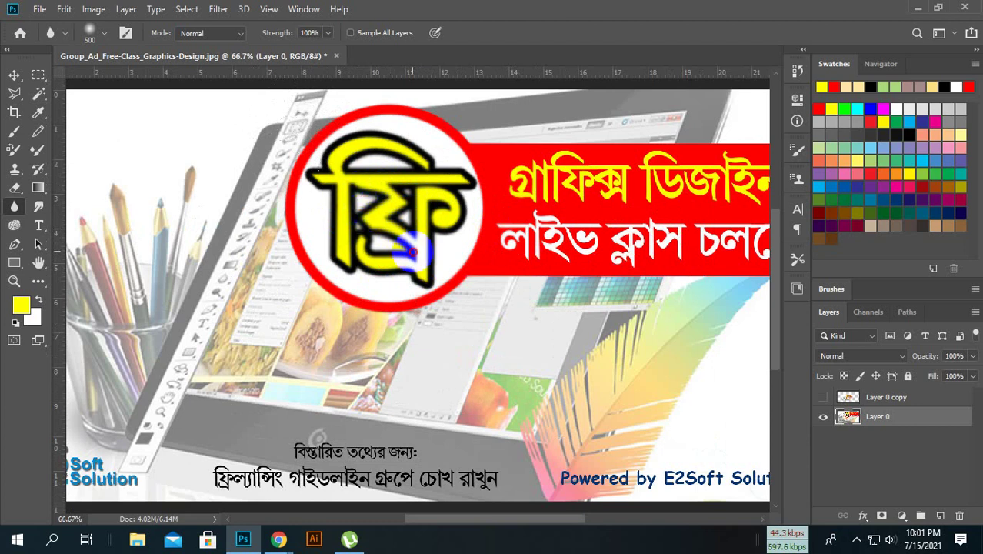
drag(399, 219, 567, 213)
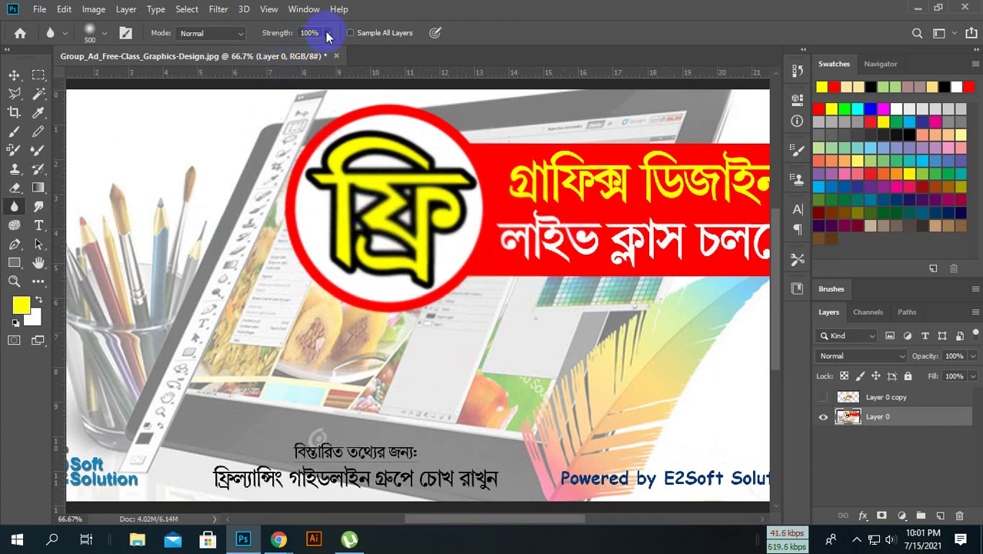
Step: Set Blur strength back to 100% and soften the yellow ফ্রি logo to its bottom edge
click(329, 34)
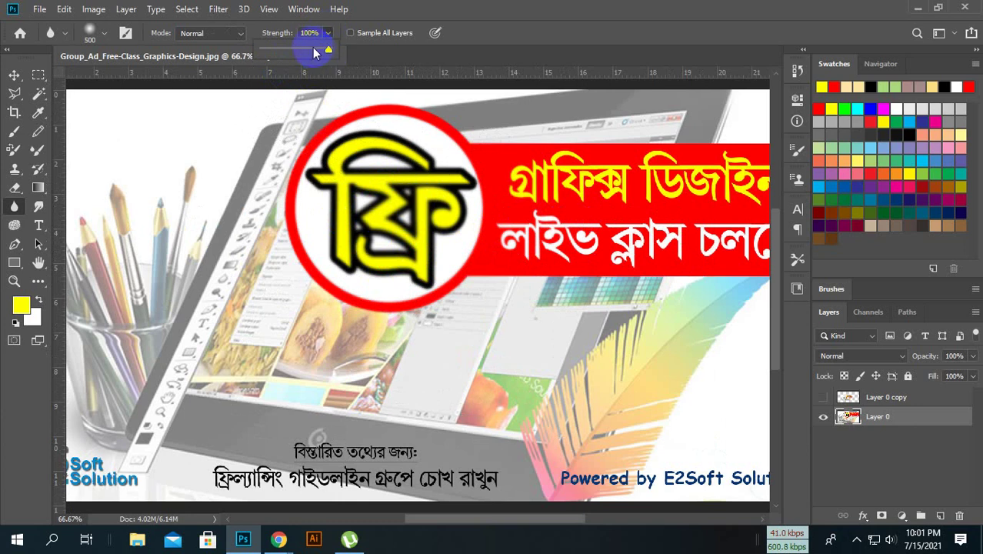
drag(331, 47, 293, 49)
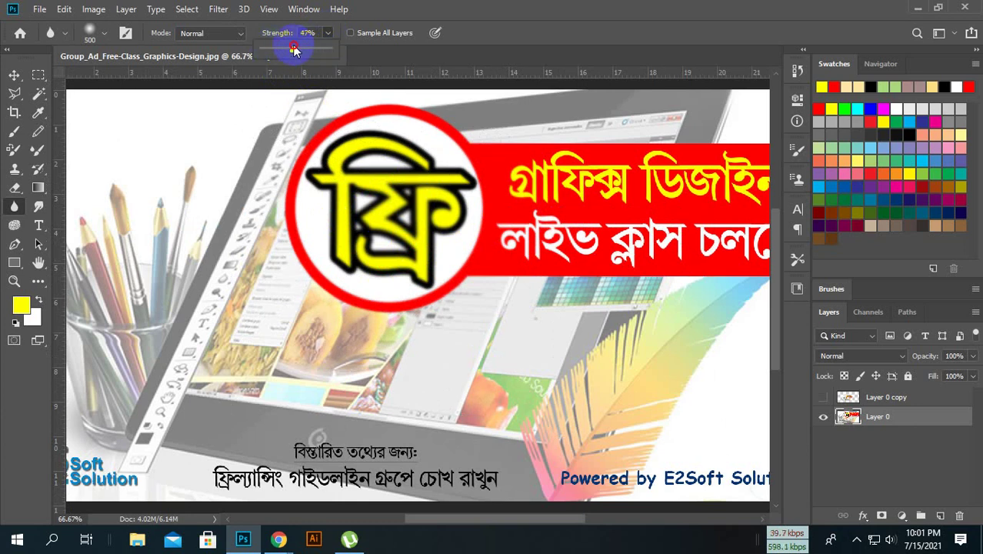
drag(294, 49, 512, 37)
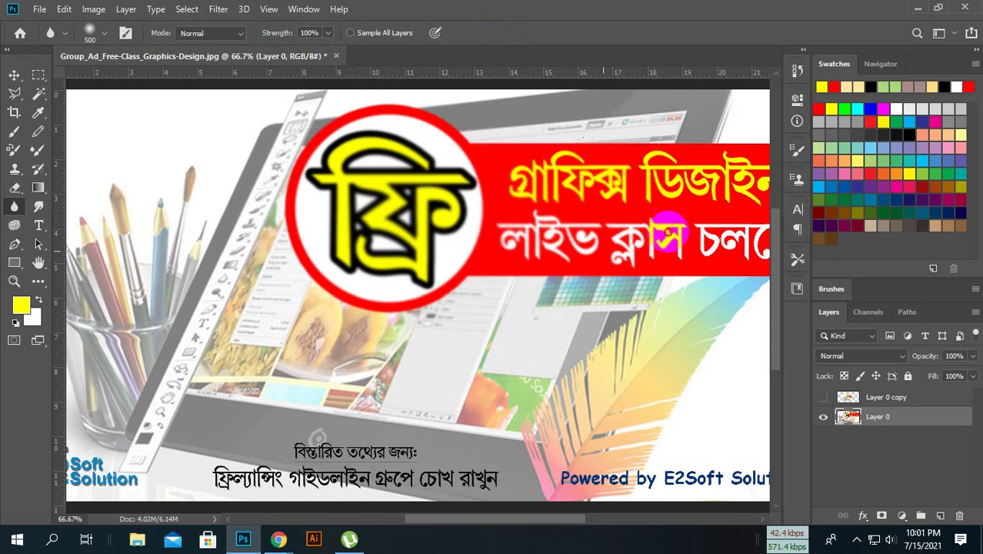
click(343, 190)
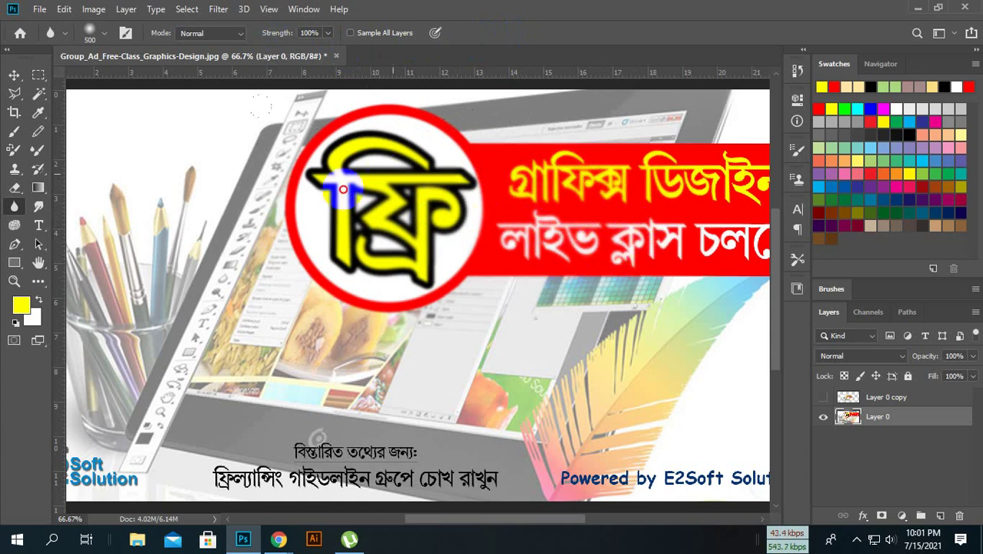
drag(343, 189, 388, 287)
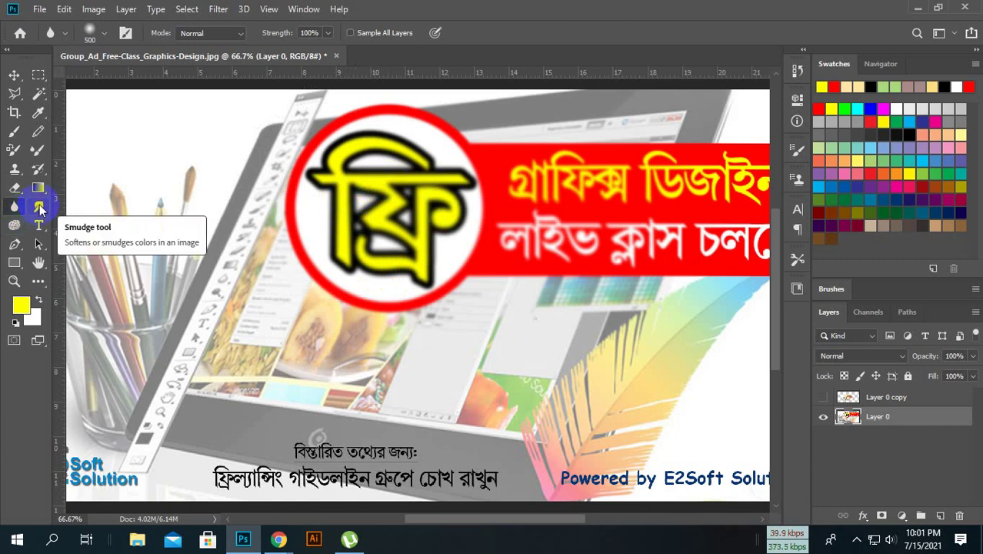
Step: Smudge colours at the logo's lower left and beside the pencil tips
click(40, 208)
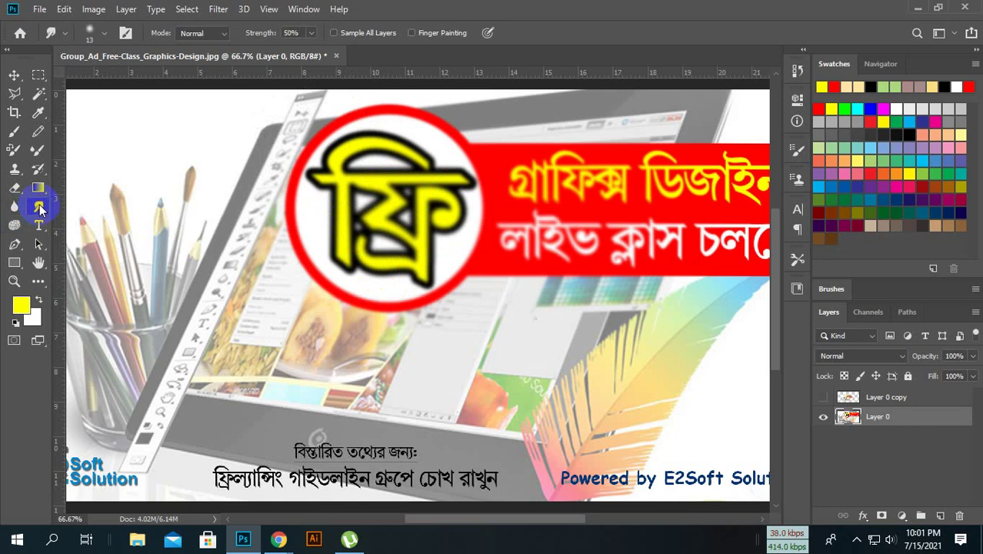
drag(268, 267, 279, 286)
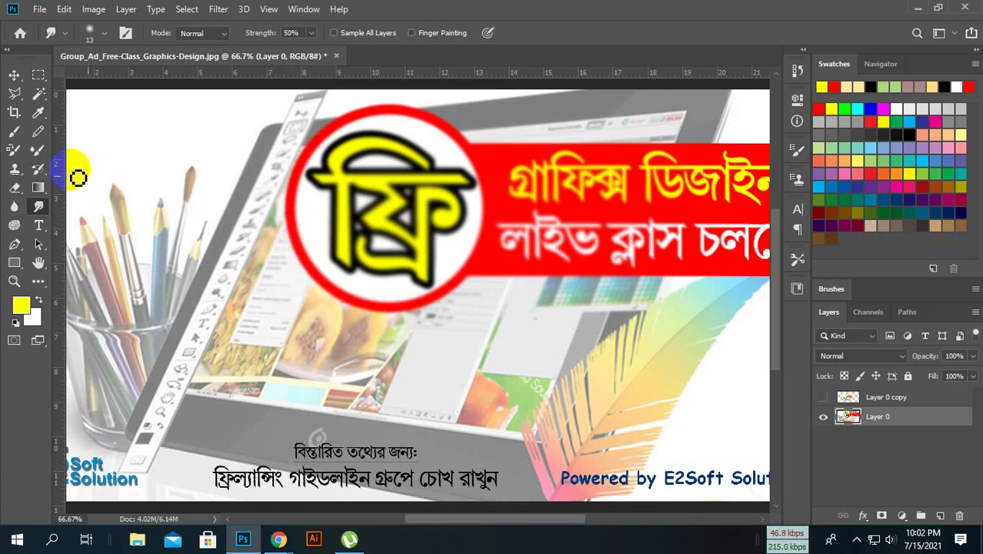
click(203, 238)
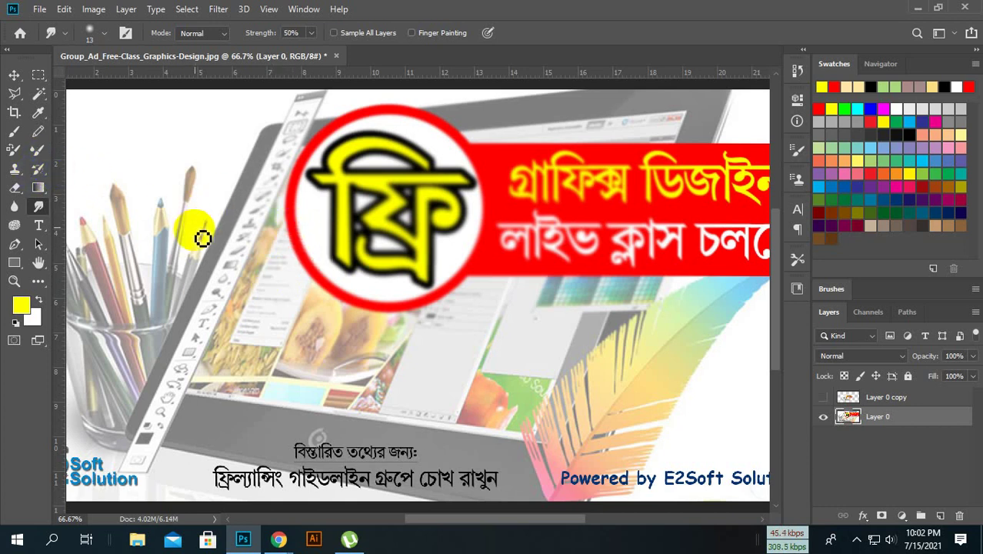
drag(202, 237, 197, 243)
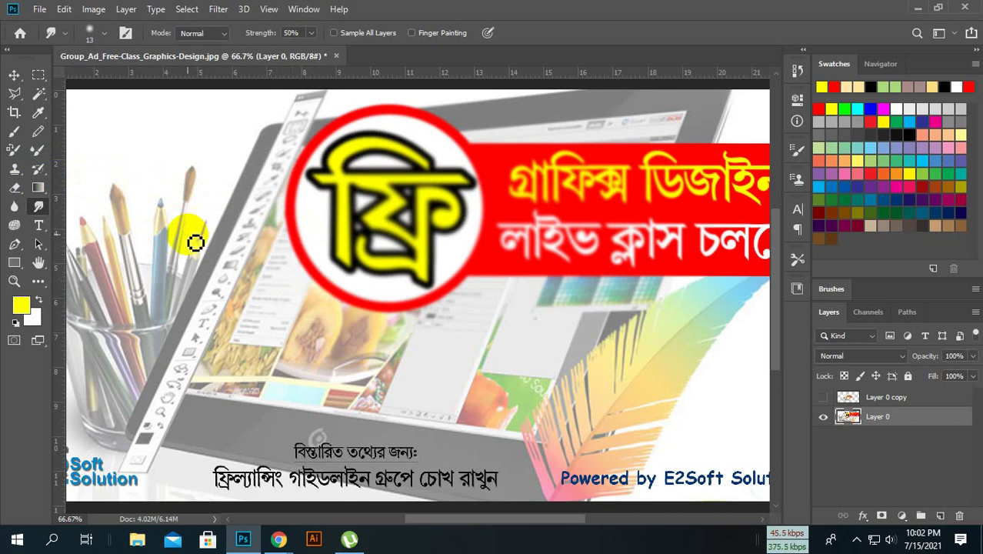
Step: Select the Sponge tool in Desaturate mode at 100% flow with Vibrance on
click(14, 224)
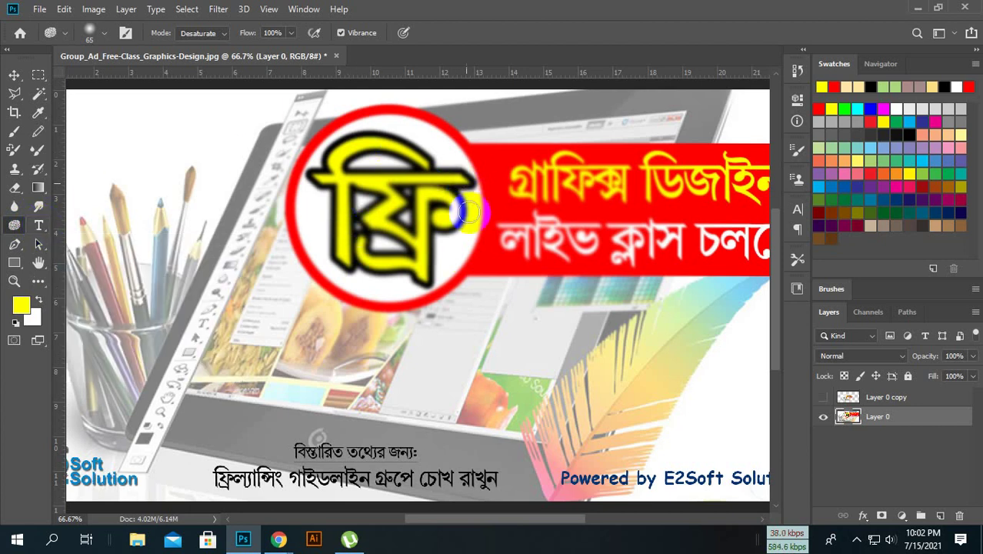
scroll(318, 194, up, 1)
scroll(317, 193, down, 2)
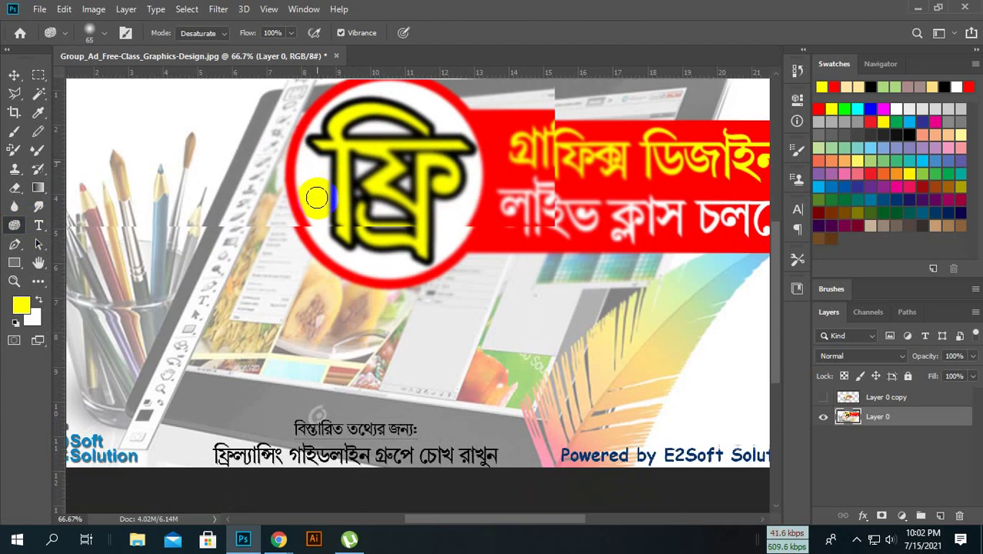
scroll(316, 197, down, 1)
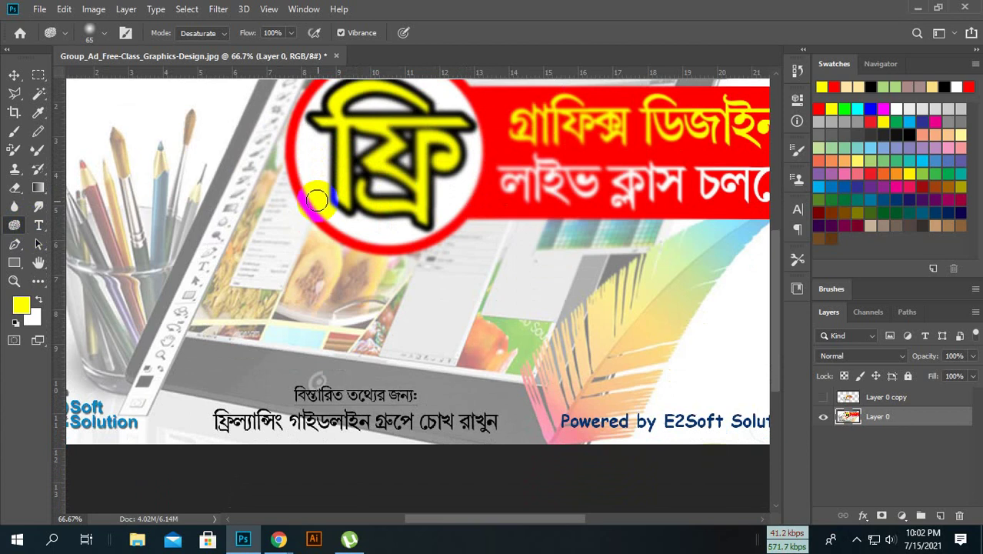
Step: Select the Horizontal Type Tool from the text orientation variants
click(39, 226)
click(39, 225)
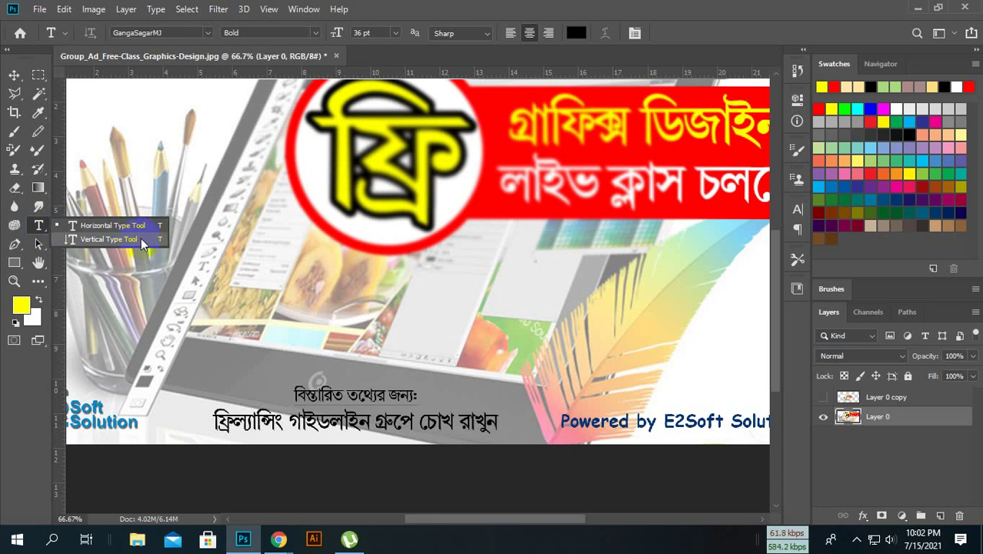
click(115, 225)
mouse_move(279, 540)
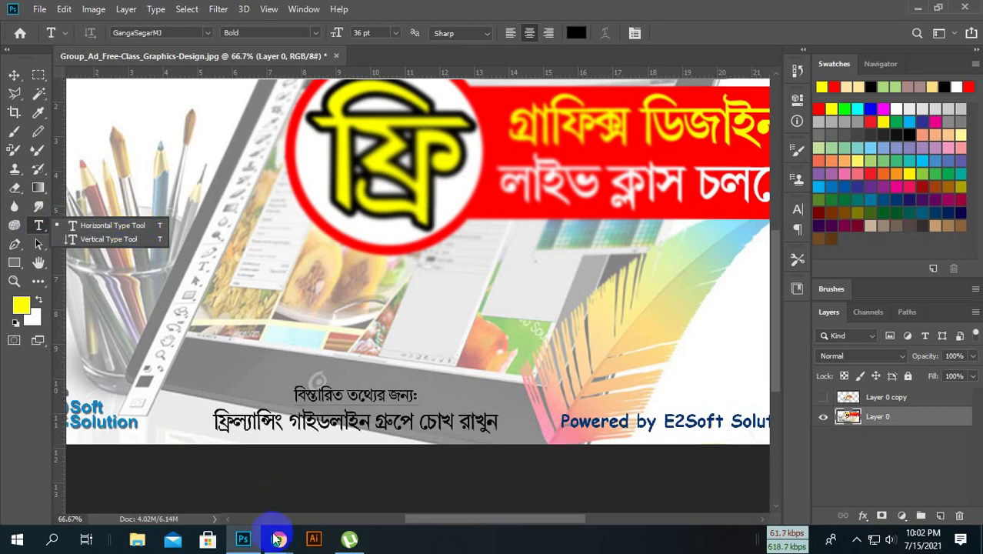
Step: Admit the waiting participant to the Google Meet call and return to Photoshop's type tools
click(275, 435)
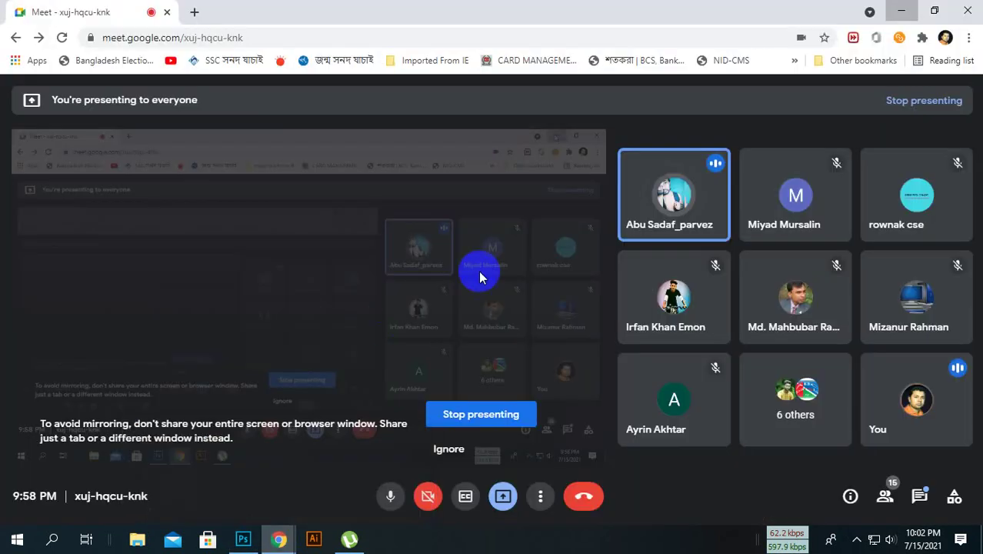
click(636, 163)
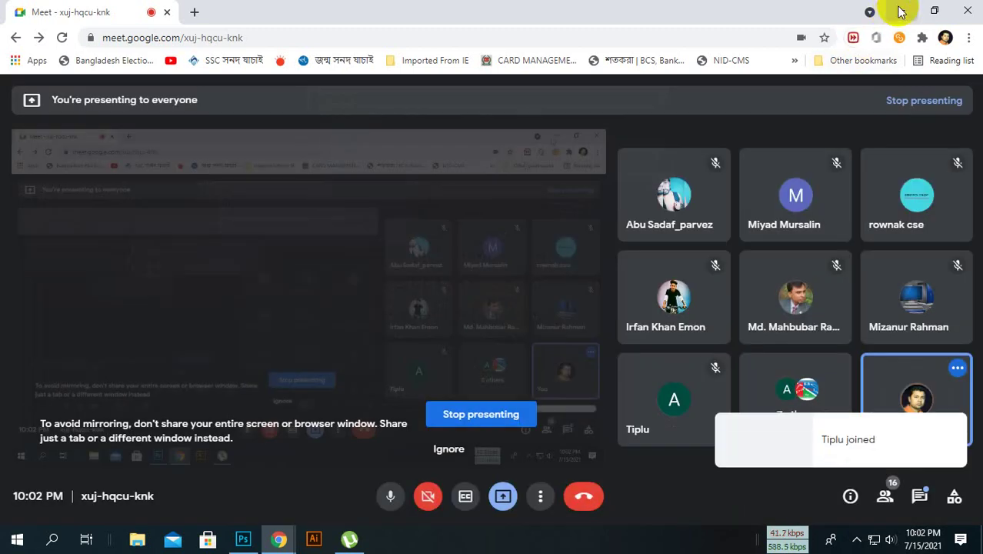
click(901, 11)
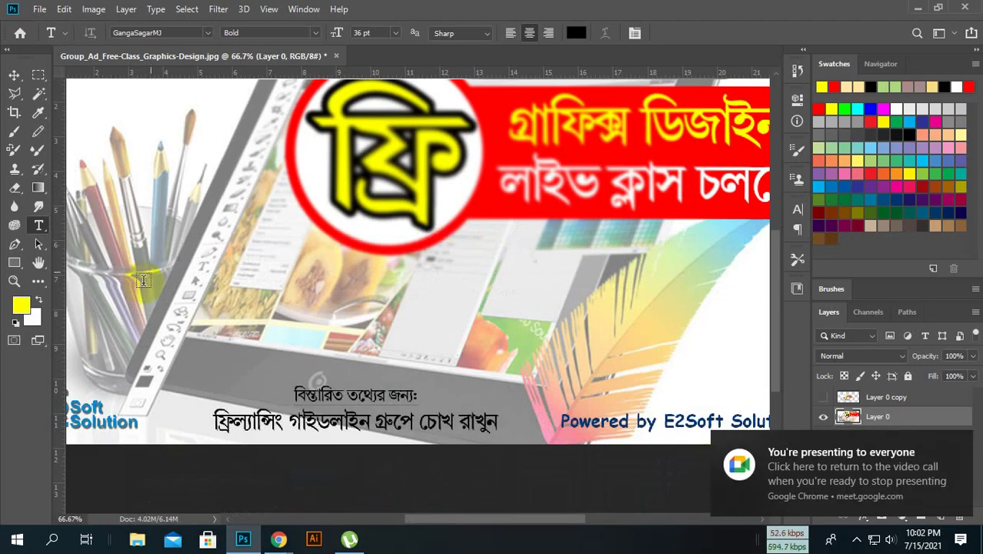
click(42, 227)
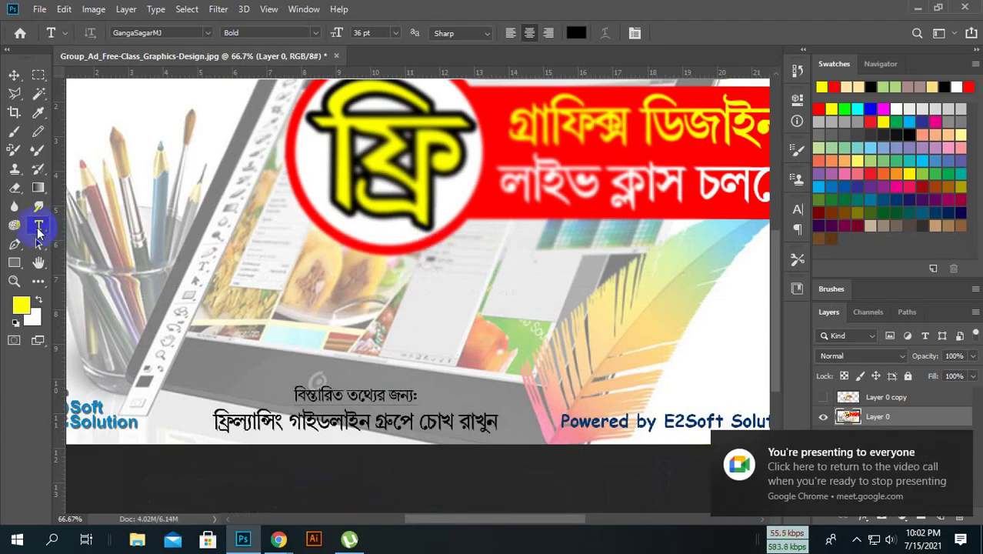
right_click(39, 226)
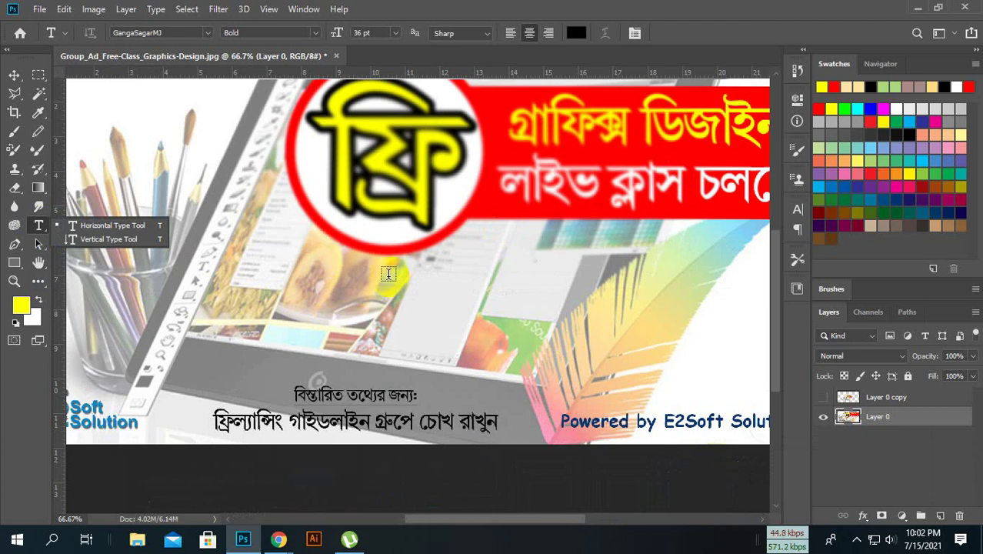
Step: Place a new text layer on the banner and set its font to Comic Sans MS
click(375, 307)
click(436, 307)
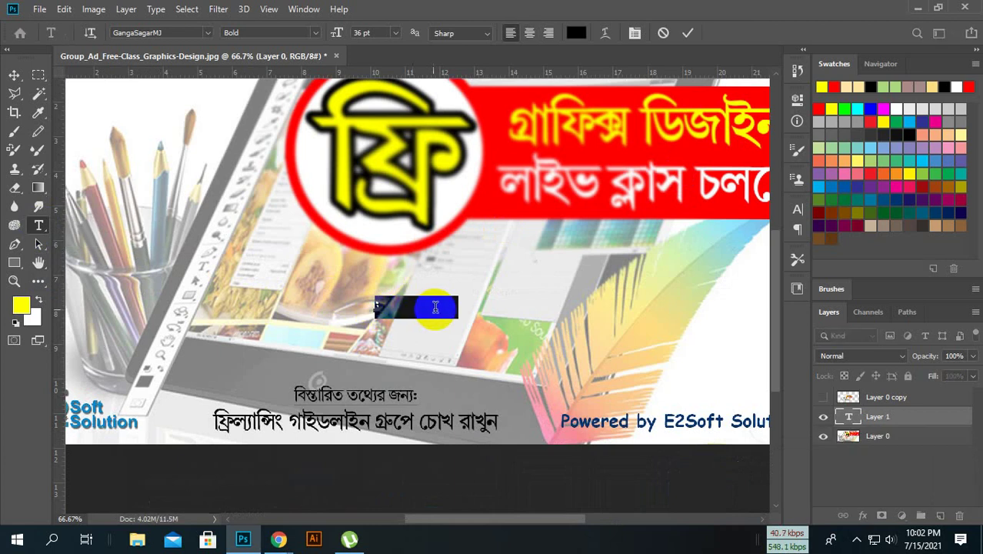
text(লভলশলভ)
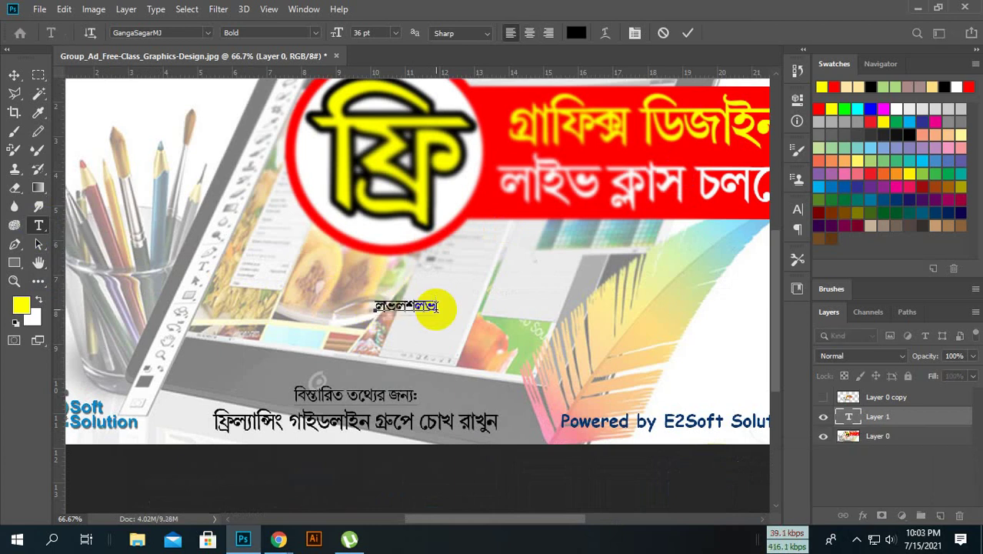
key(ctrl+z)
key(ctrl+z)
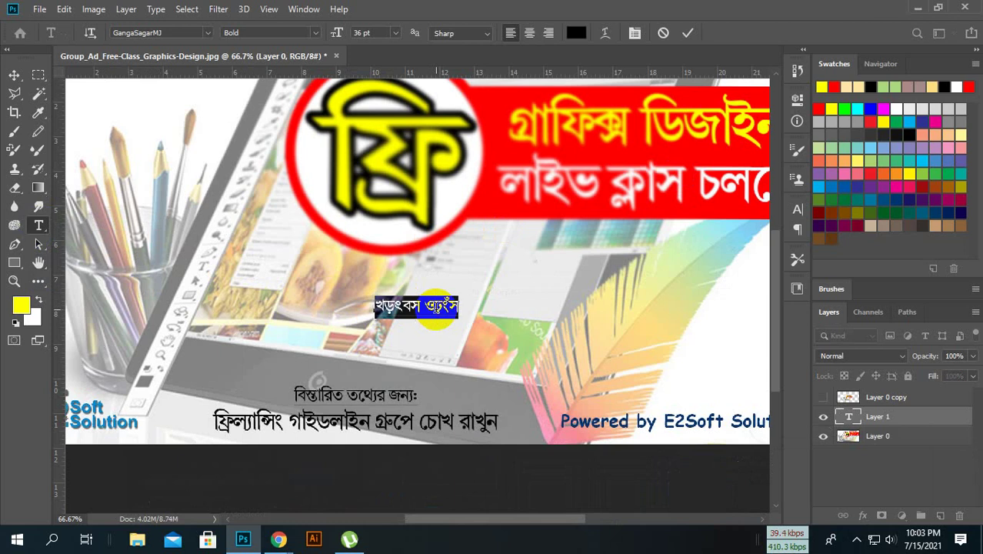
click(206, 34)
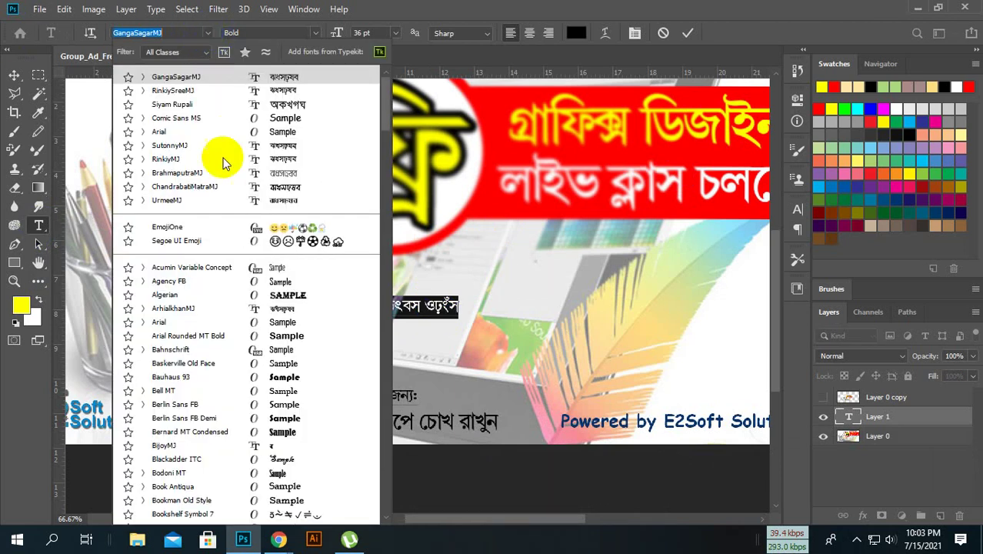
click(220, 118)
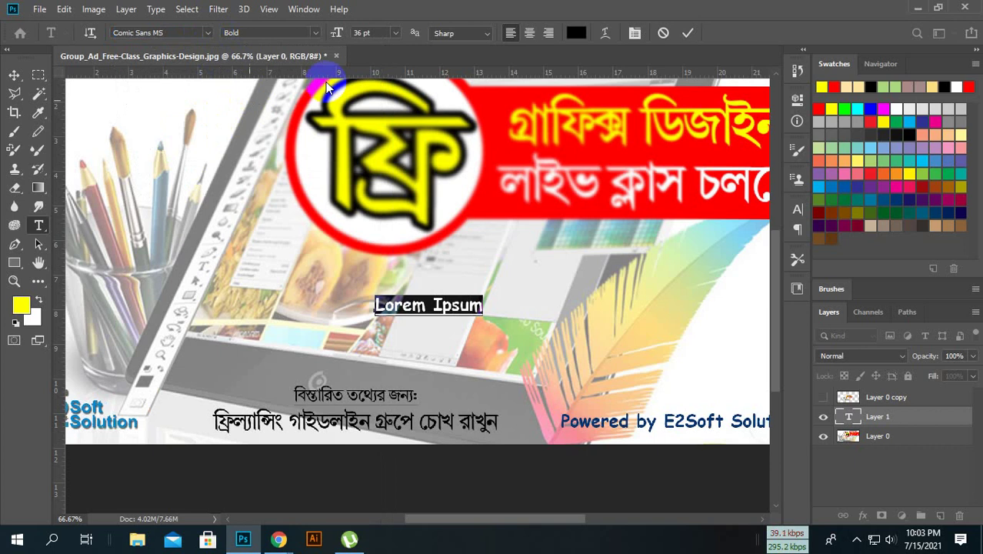
Step: Set the text colour to black in the colour picker
click(578, 35)
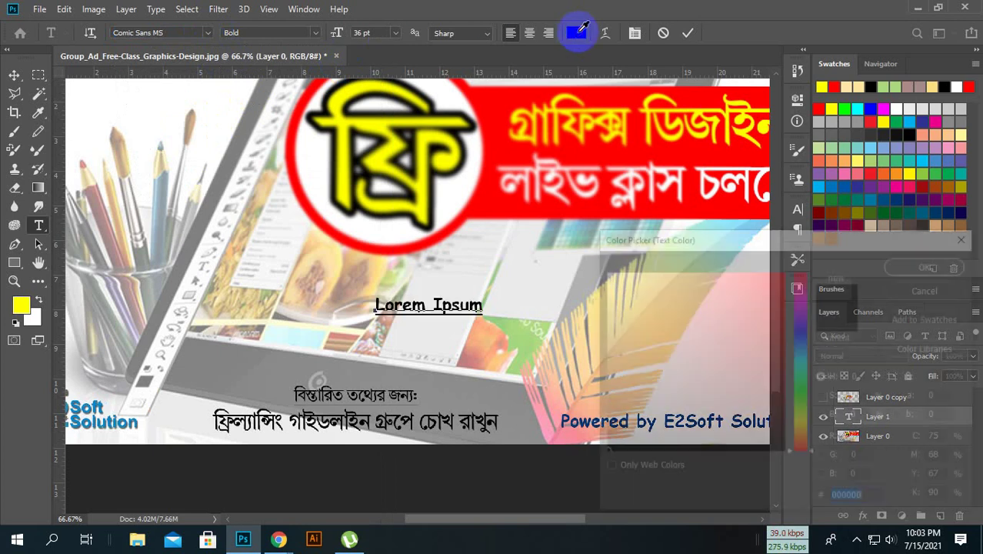
click(783, 276)
drag(783, 276, 788, 268)
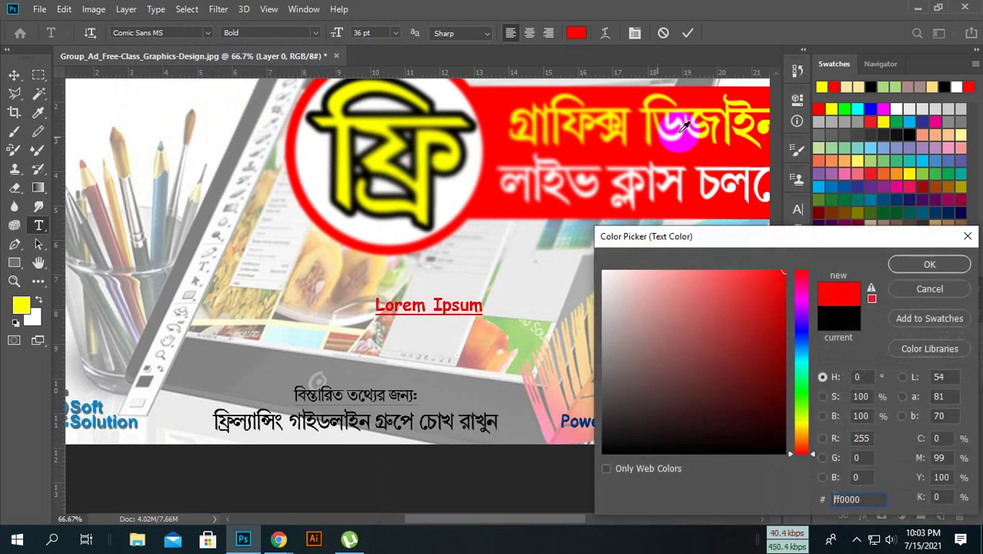
click(743, 139)
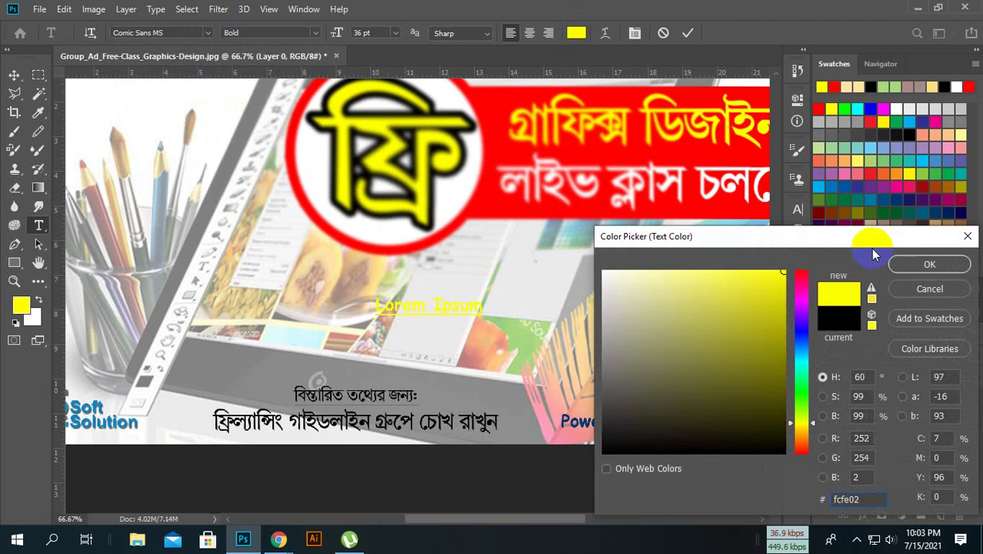
drag(772, 340, 784, 452)
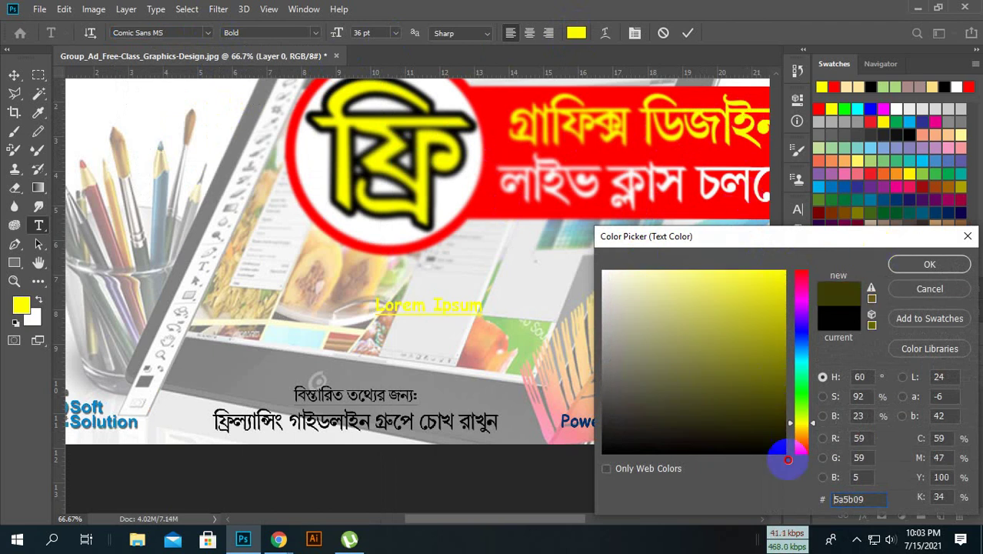
click(928, 264)
Step: Replace the Lorem Ipsum placeholder with 'Graphics Design' and commit it
click(480, 305)
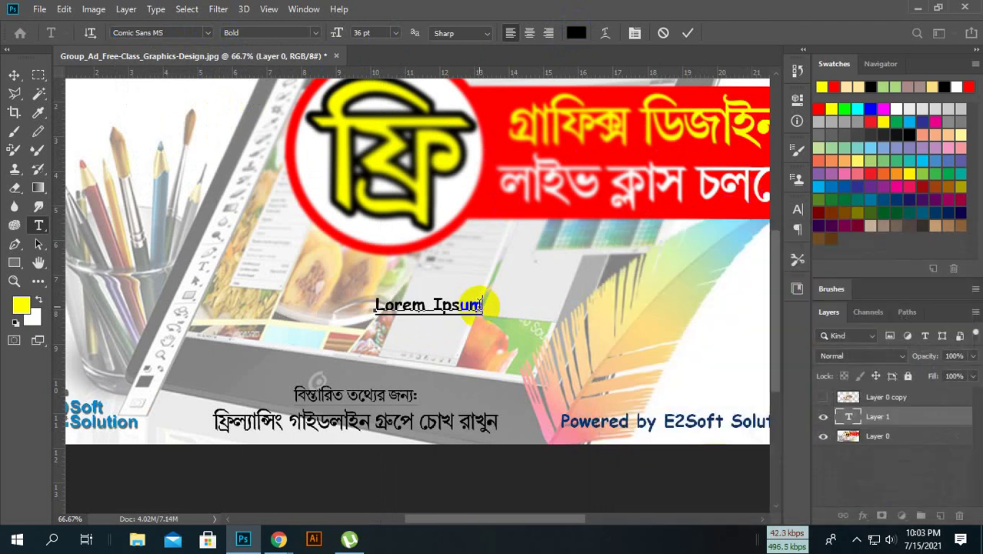
drag(481, 304, 182, 292)
text(s Desig)
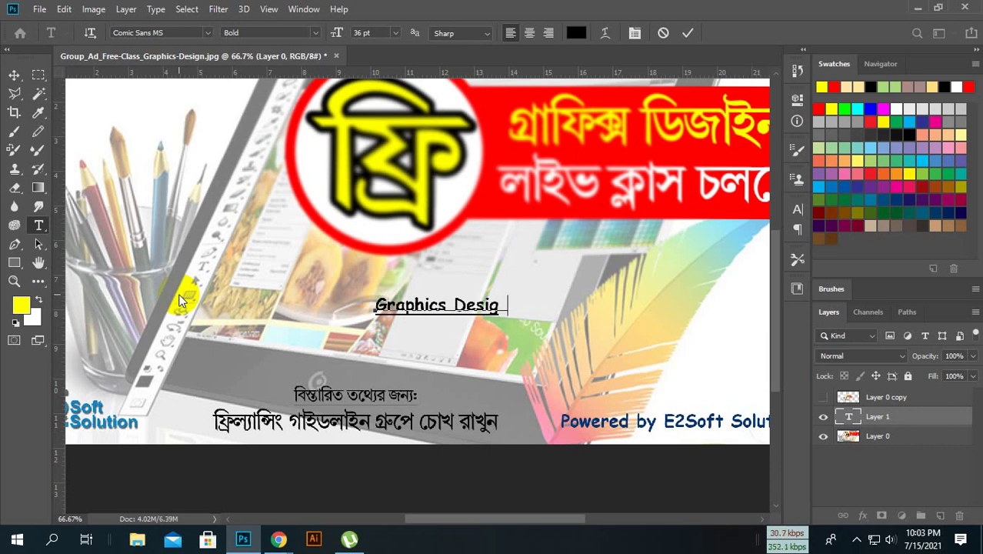
text(n)
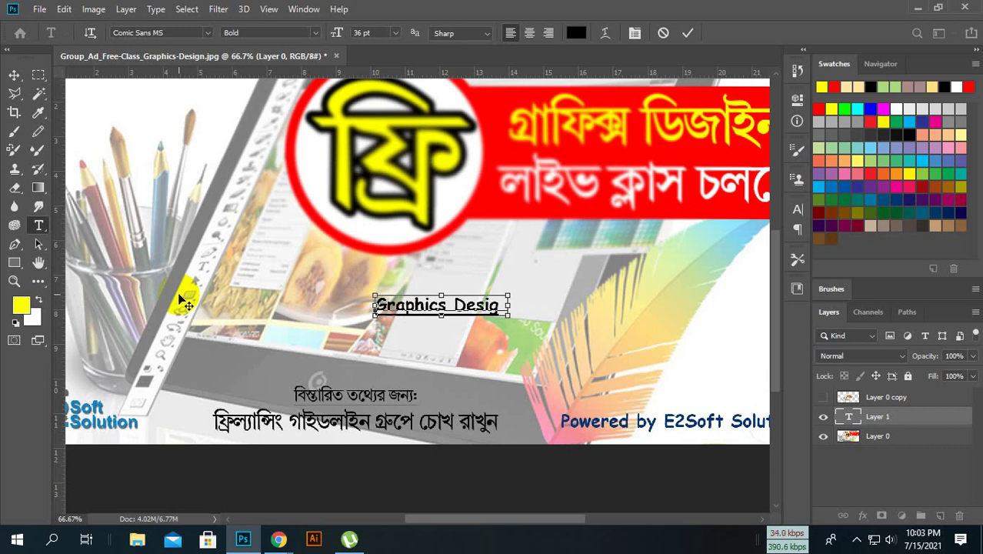
key(ctrl+Return)
Step: Drag the Graphics Design text lower and right, just above the Bengali caption
click(14, 75)
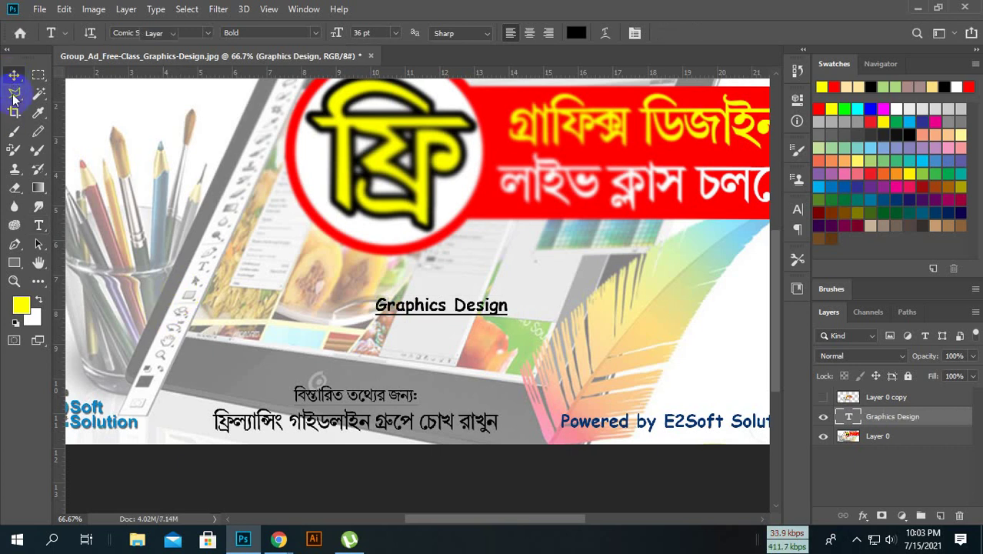
mouse_move(378, 282)
mouse_down()
mouse_move(397, 315)
mouse_move(378, 285)
mouse_up()
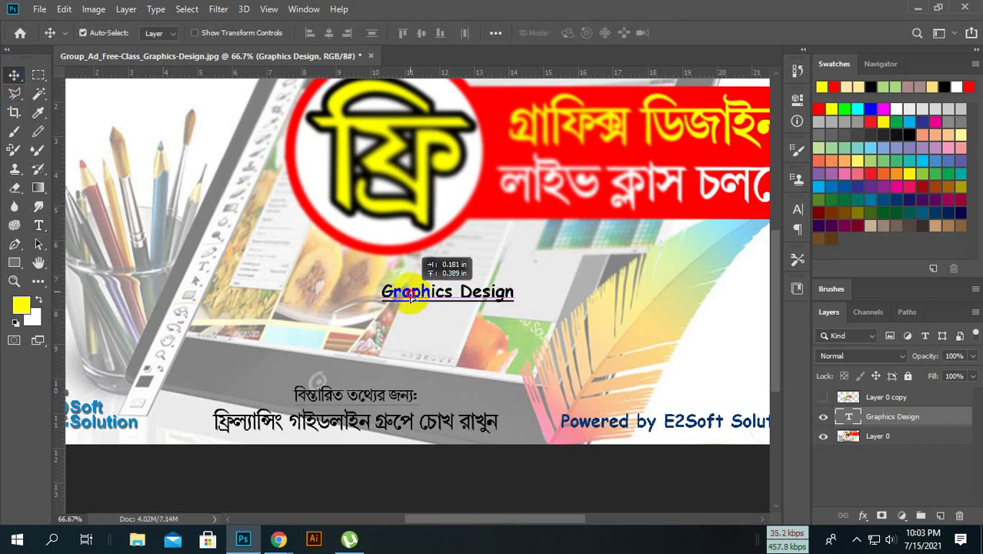
right_click(13, 73)
drag(416, 321, 452, 310)
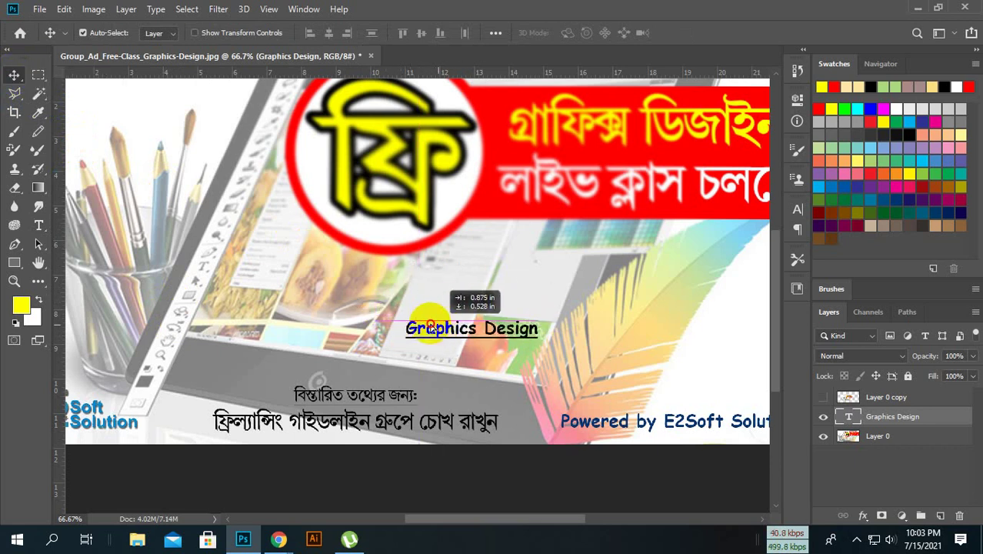
drag(453, 310, 470, 311)
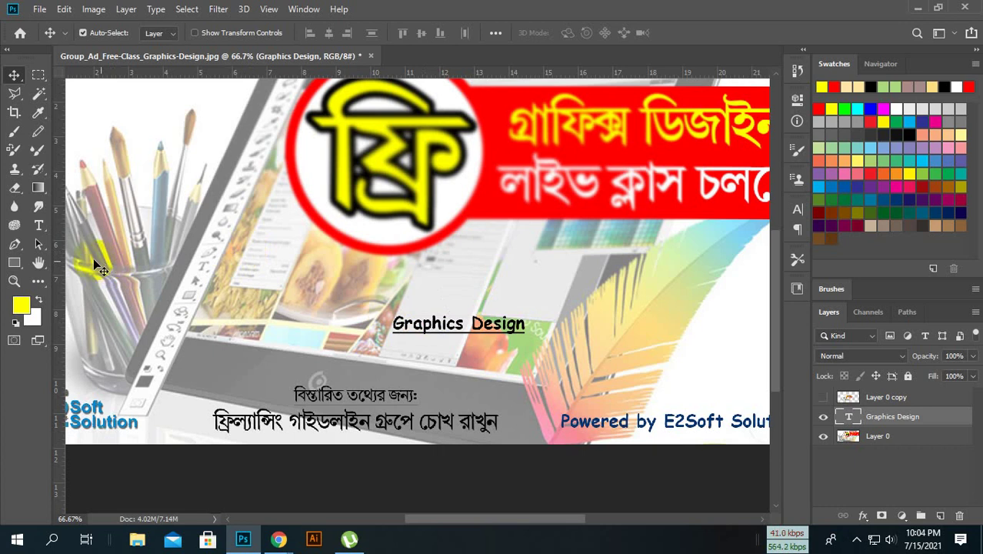
Step: Pick the Magic Wand tool and make Layer 0 the active layer
click(21, 244)
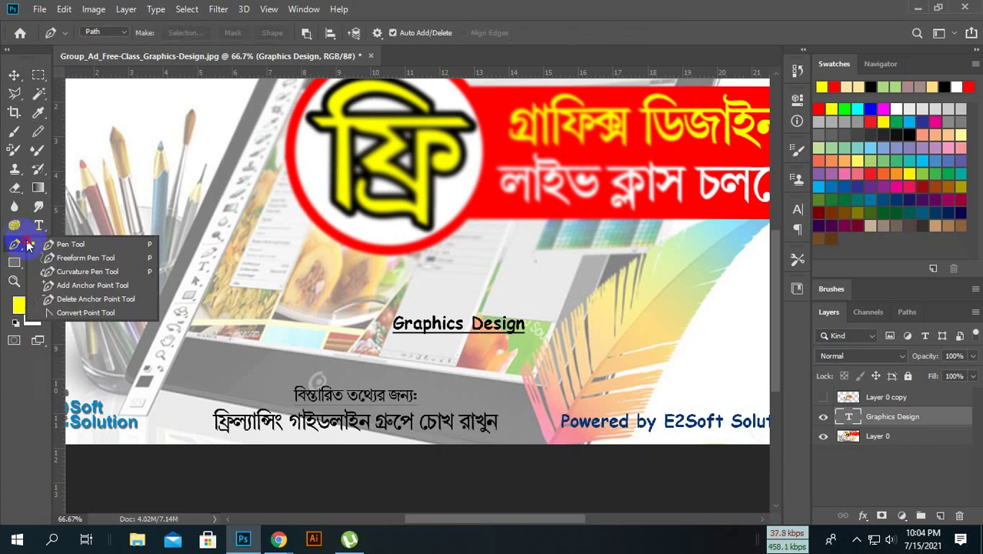
click(60, 244)
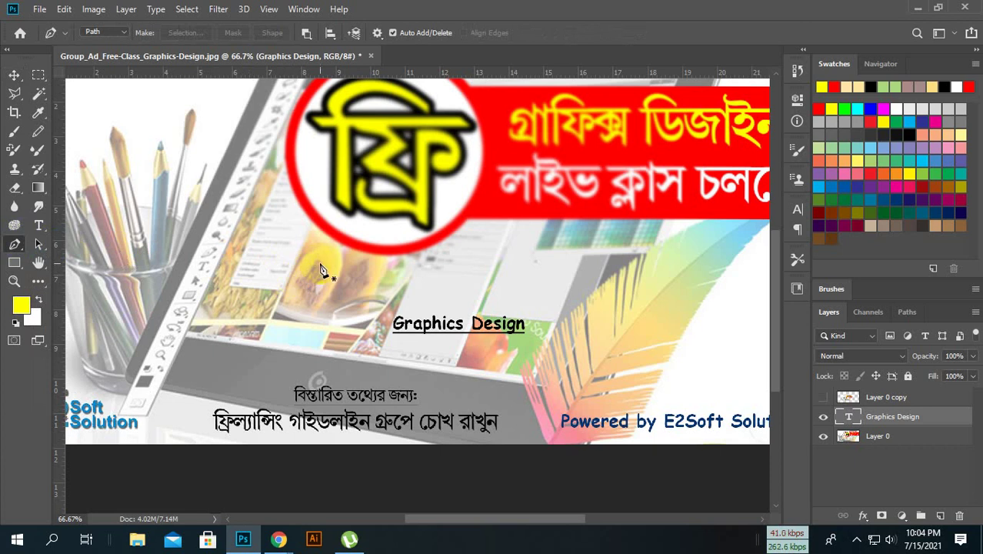
scroll(321, 271, up, 3)
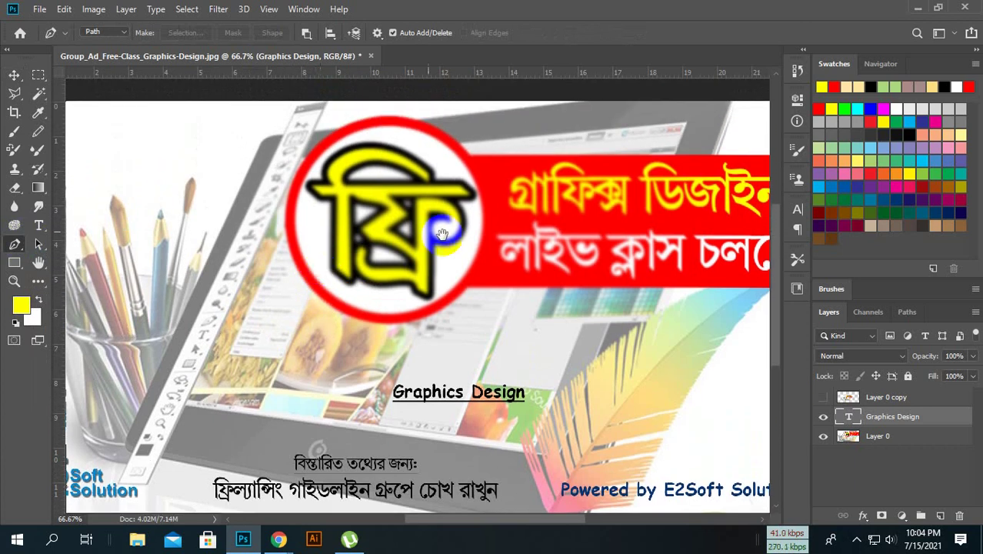
scroll(462, 277, right, 5)
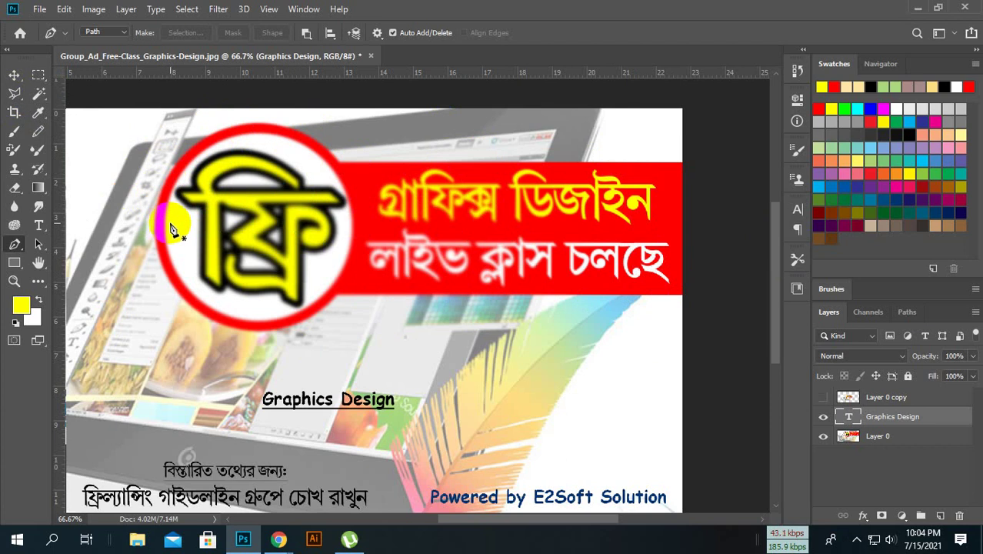
click(39, 95)
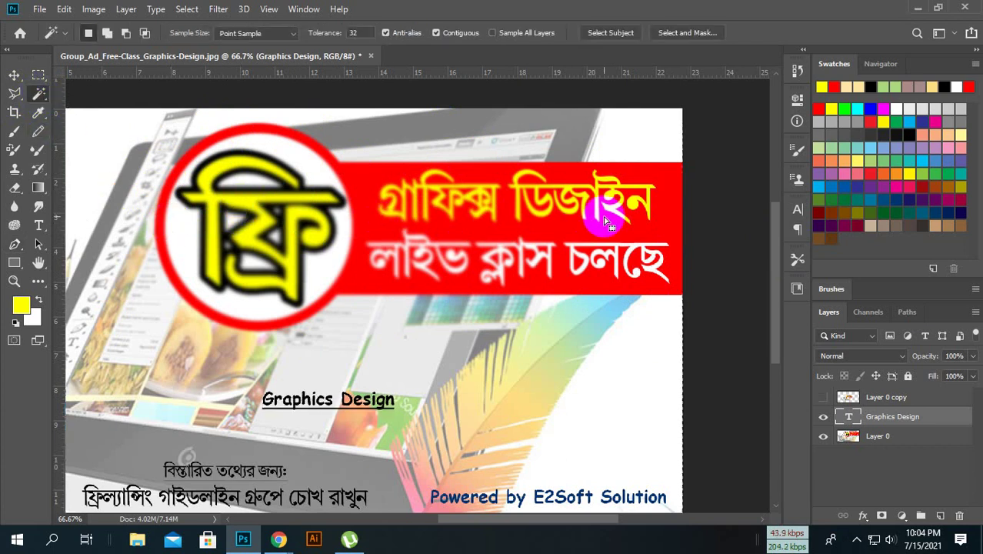
click(916, 440)
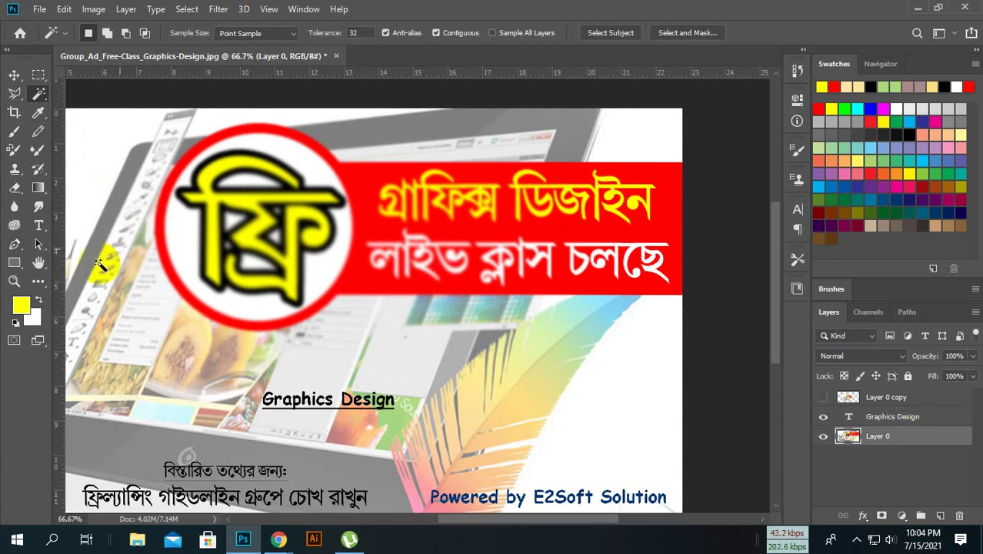
Step: Start a Pen path at the banner's top-right corner and curve it along the circle's top
click(14, 244)
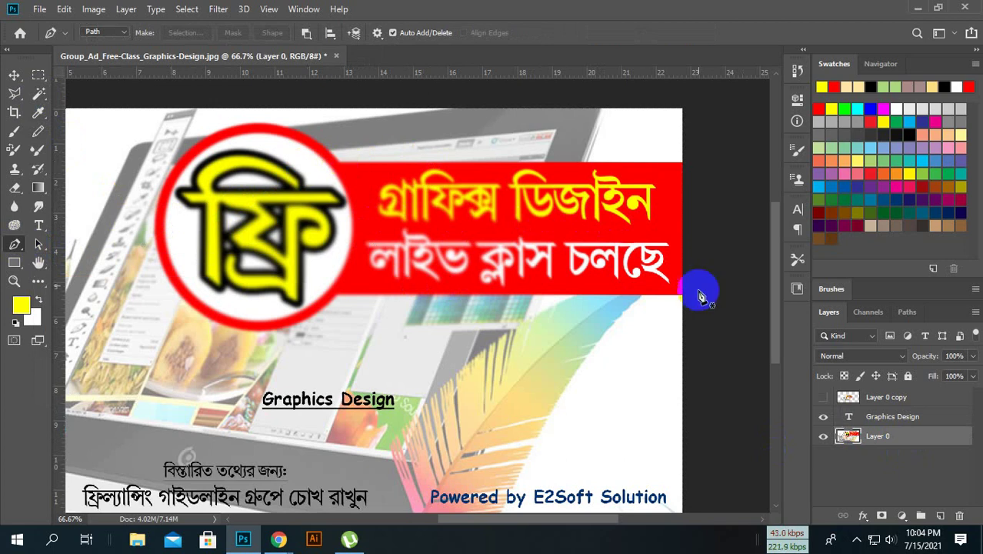
key(ctrl+plus)
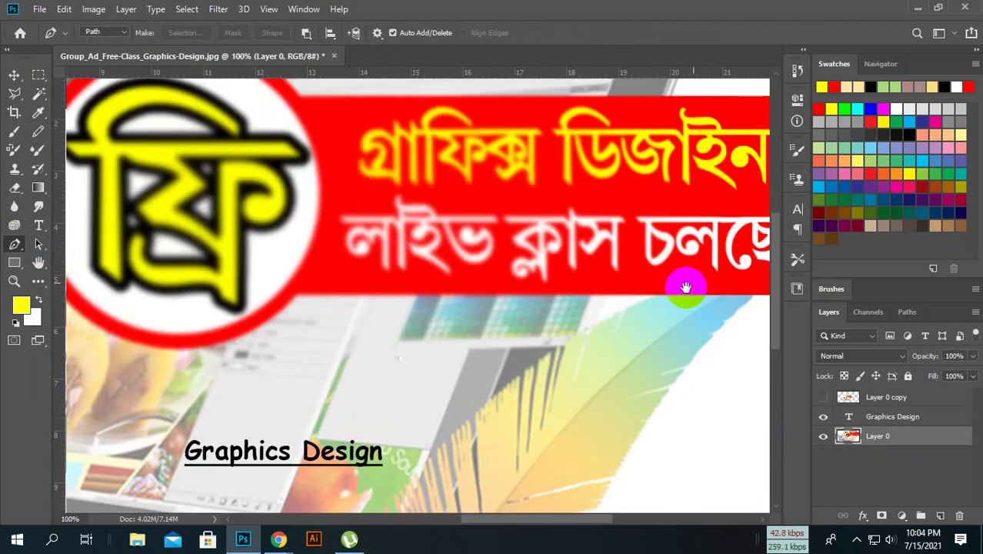
drag(548, 343, 358, 524)
key(ctrl+r)
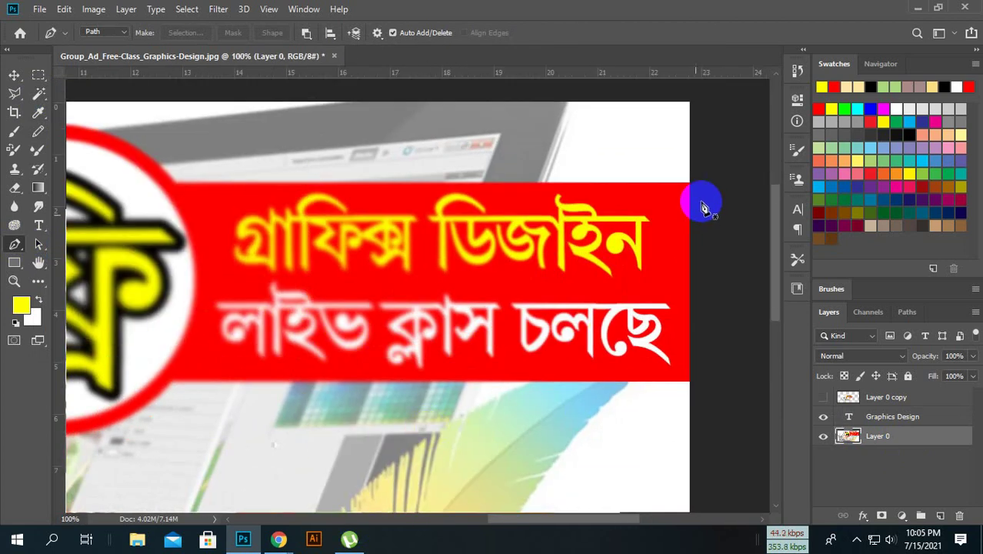
click(690, 183)
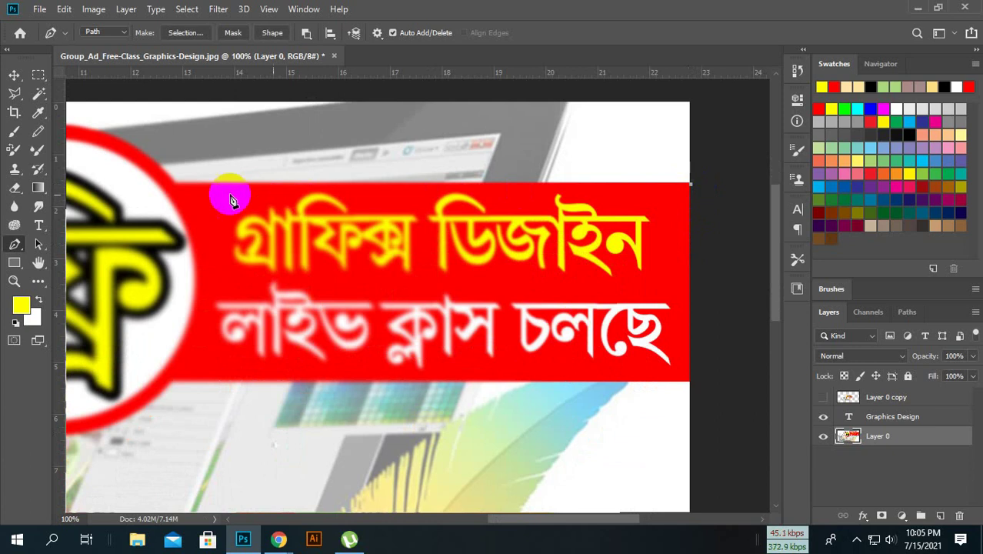
click(179, 185)
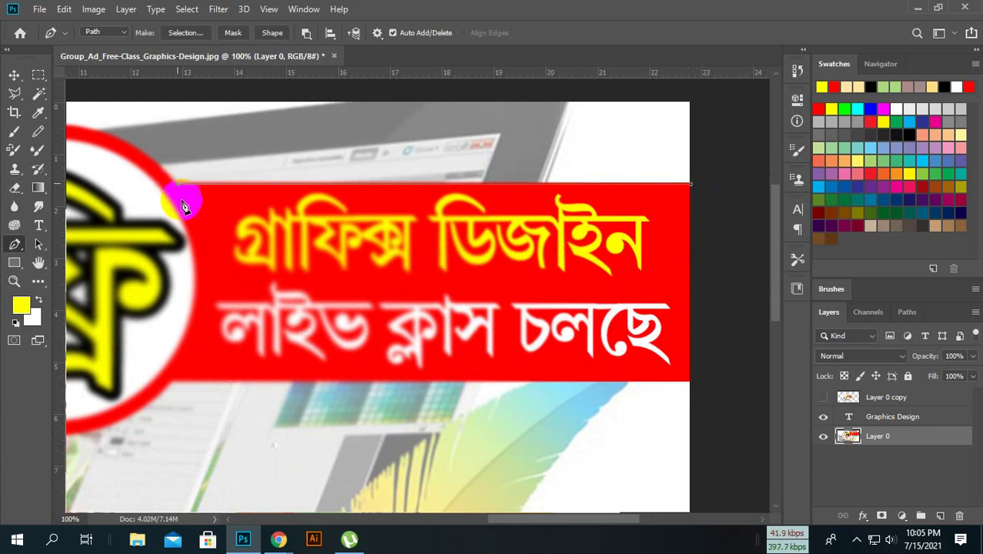
drag(196, 224, 516, 307)
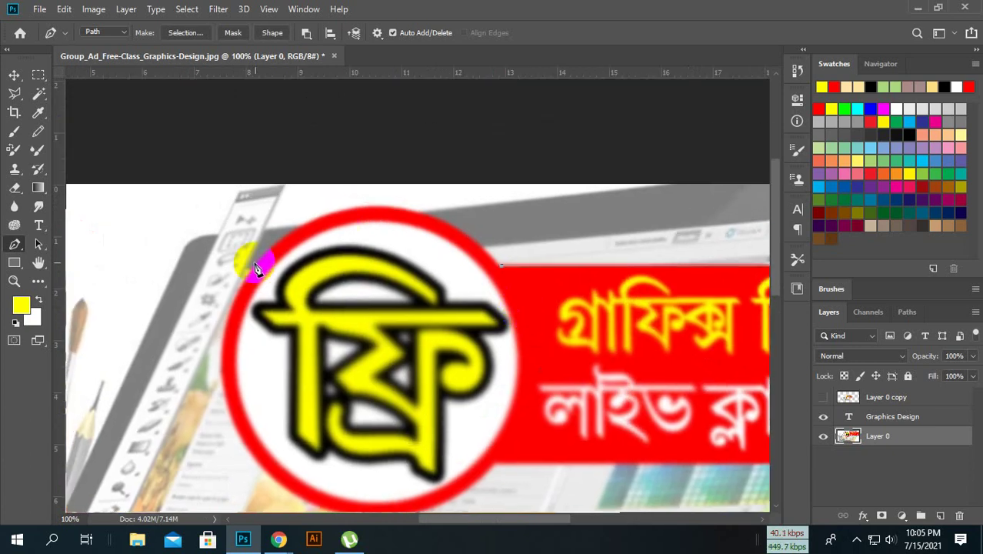
drag(260, 264, 135, 391)
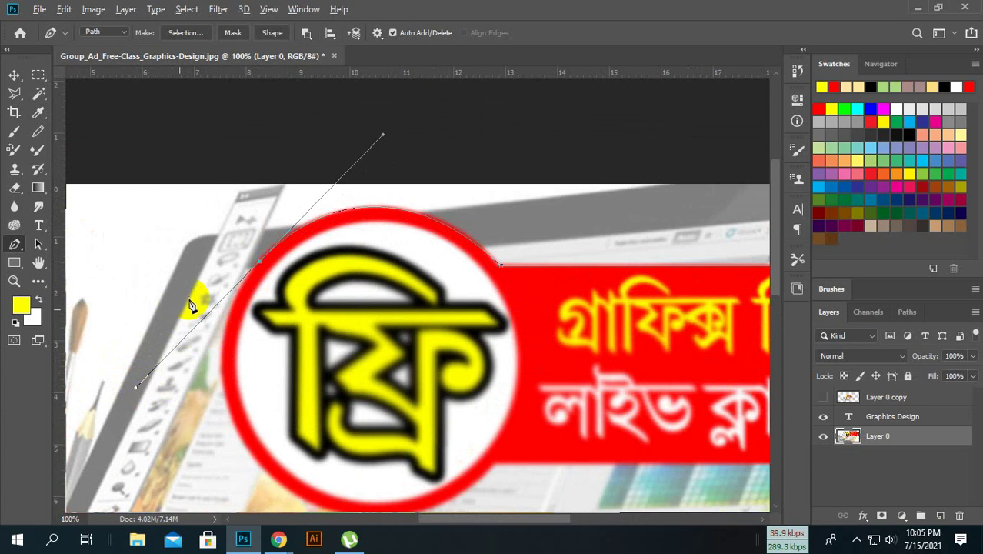
scroll(337, 308, down, 5)
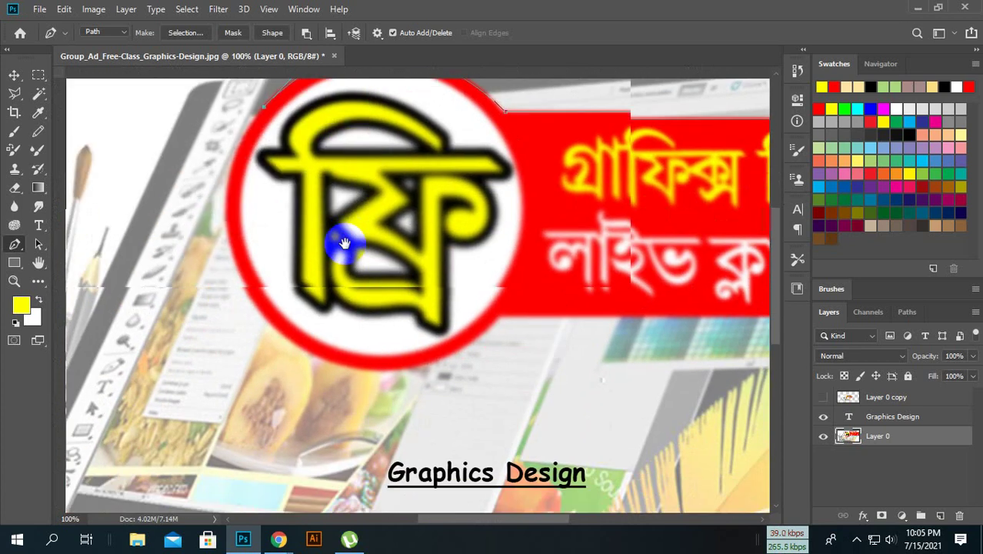
Step: Trace the circle's lower edge, close the path at the banner corner and load it as a selection
drag(267, 319, 358, 416)
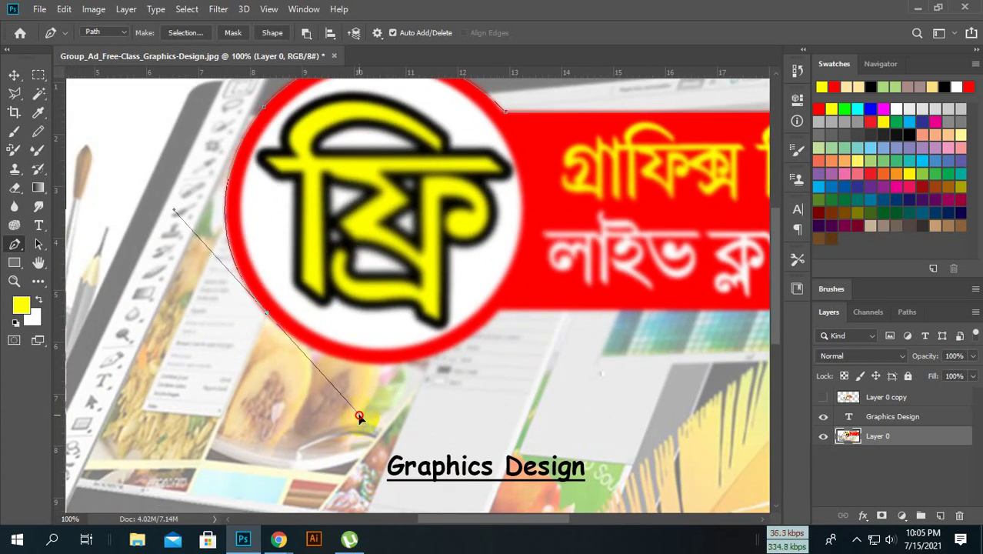
alt+click(266, 313)
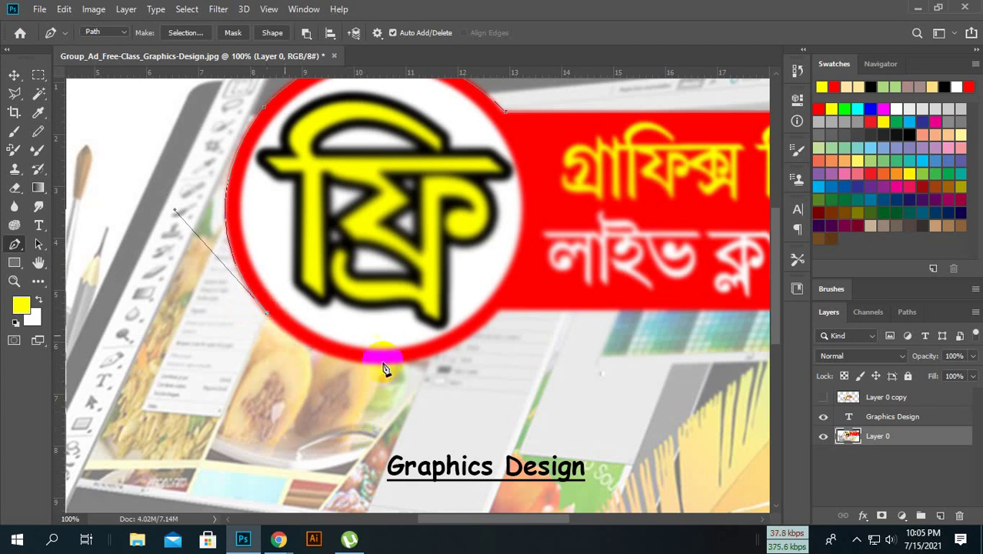
drag(428, 357, 526, 327)
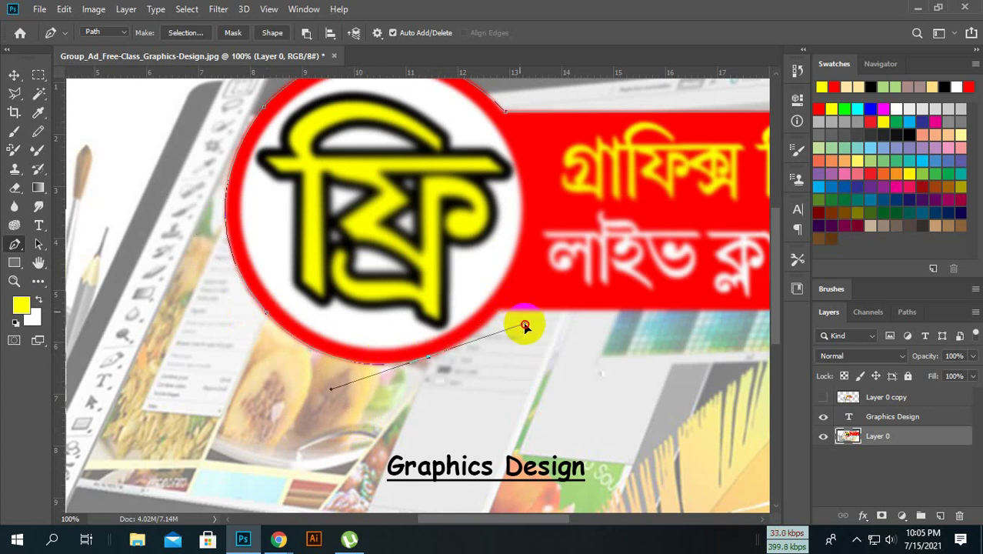
alt+click(428, 358)
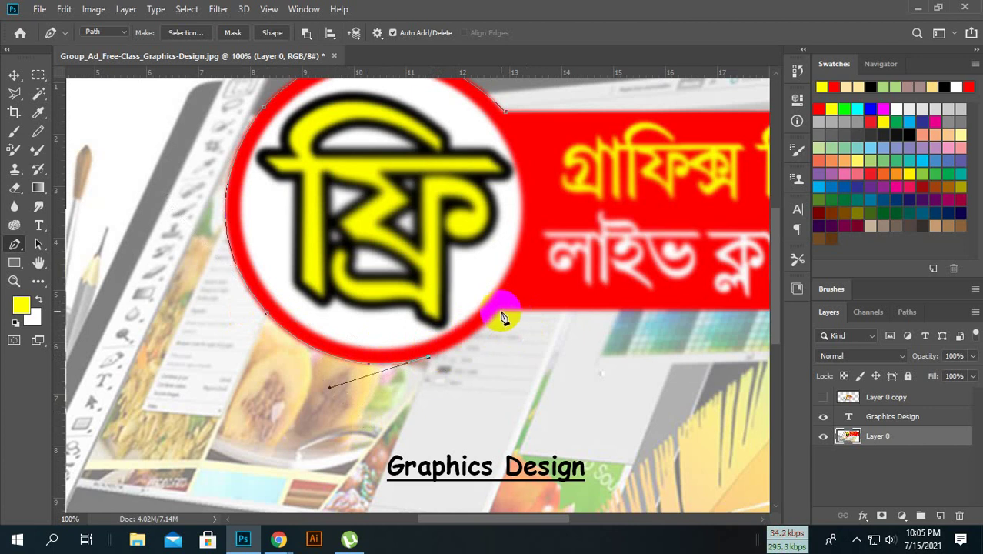
mouse_move(502, 312)
mouse_down()
mouse_move(530, 272)
mouse_move(500, 314)
mouse_up()
drag(636, 351, 215, 324)
key(ctrl+r)
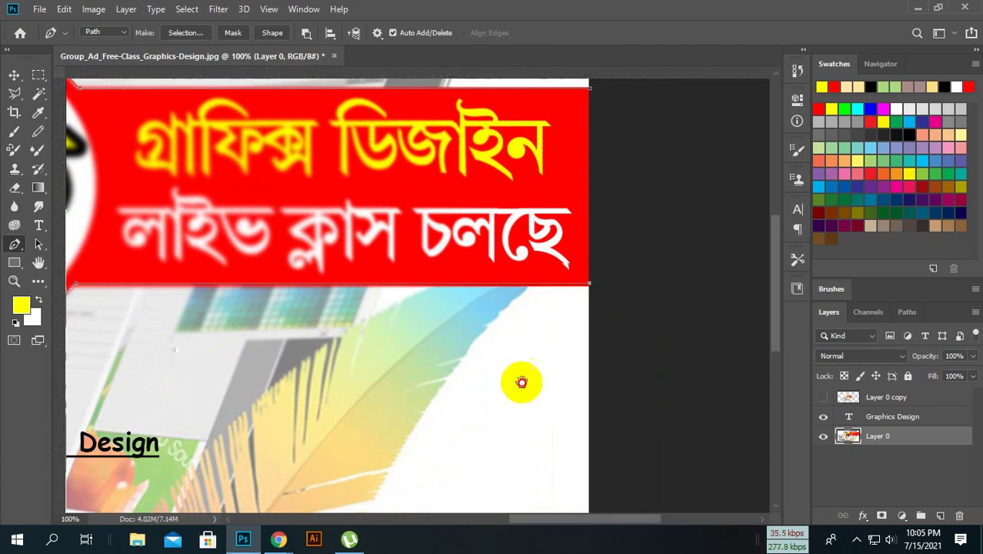
scroll(562, 293, up, 3)
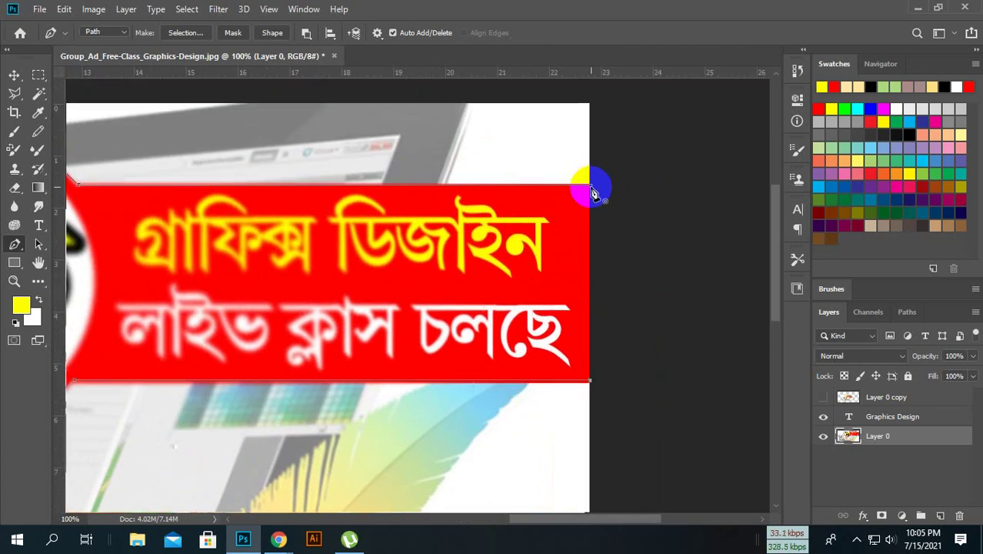
click(591, 187)
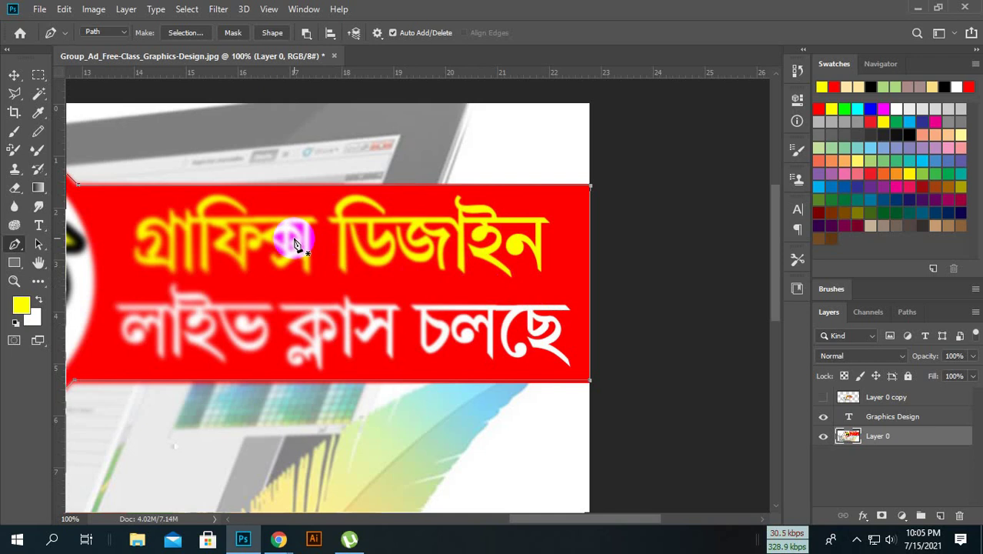
drag(267, 299, 467, 288)
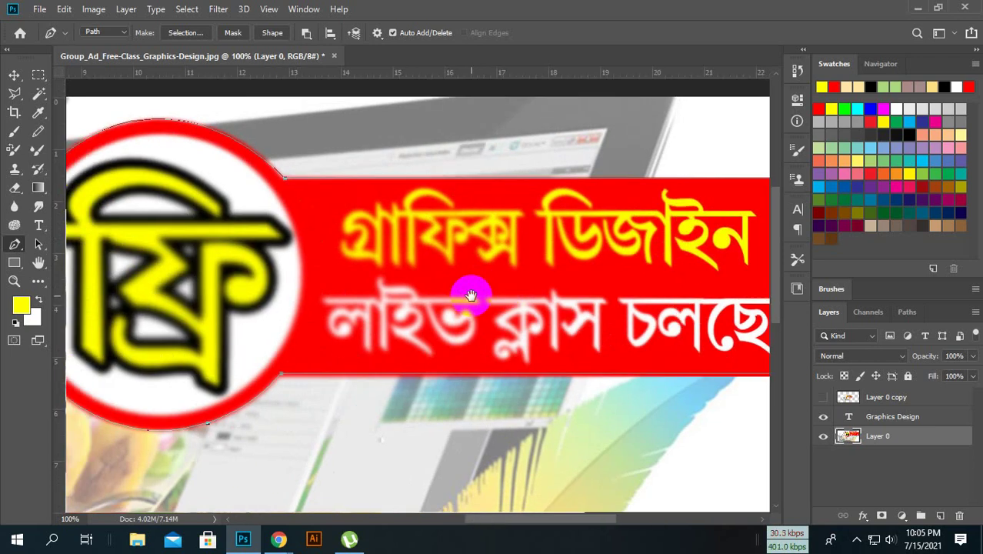
key(ctrl+Return)
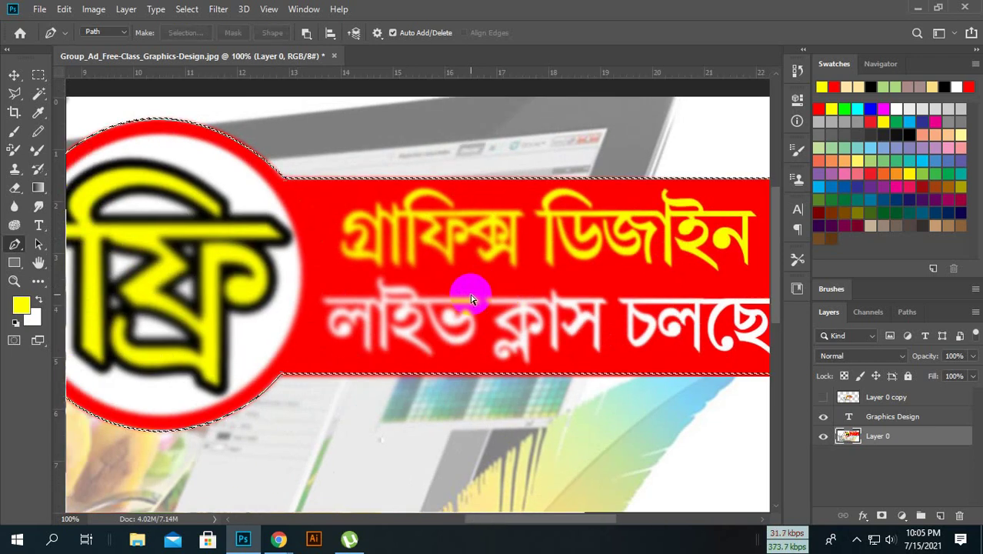
key(ctrl+minus)
key(ctrl+minus)
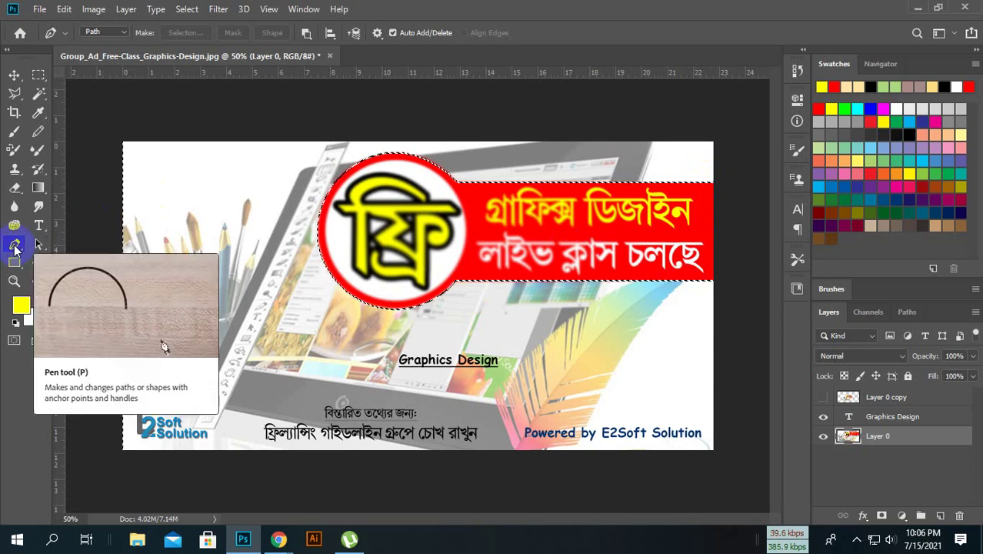
Step: Deselect and make Layer 0 copy visible in the Layers panel
click(494, 296)
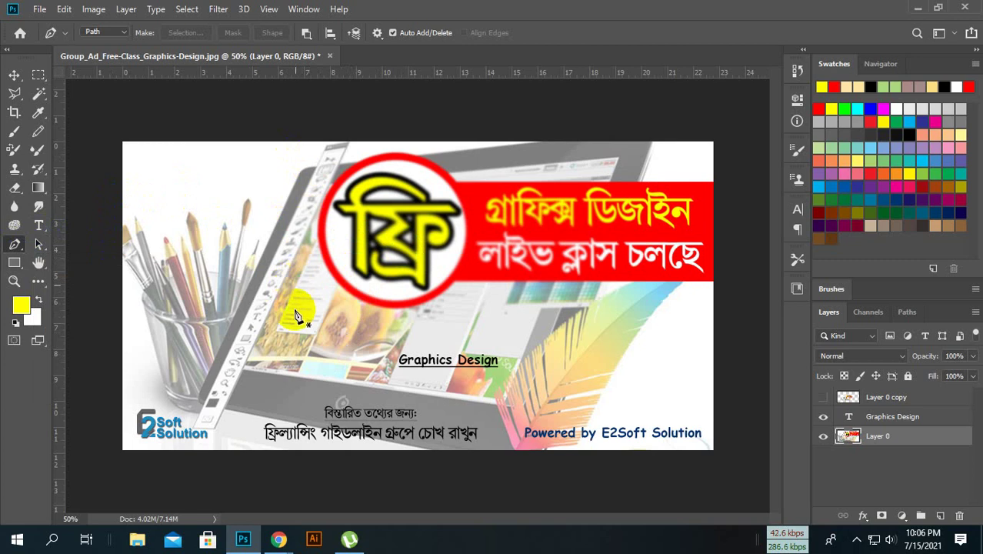
click(342, 202)
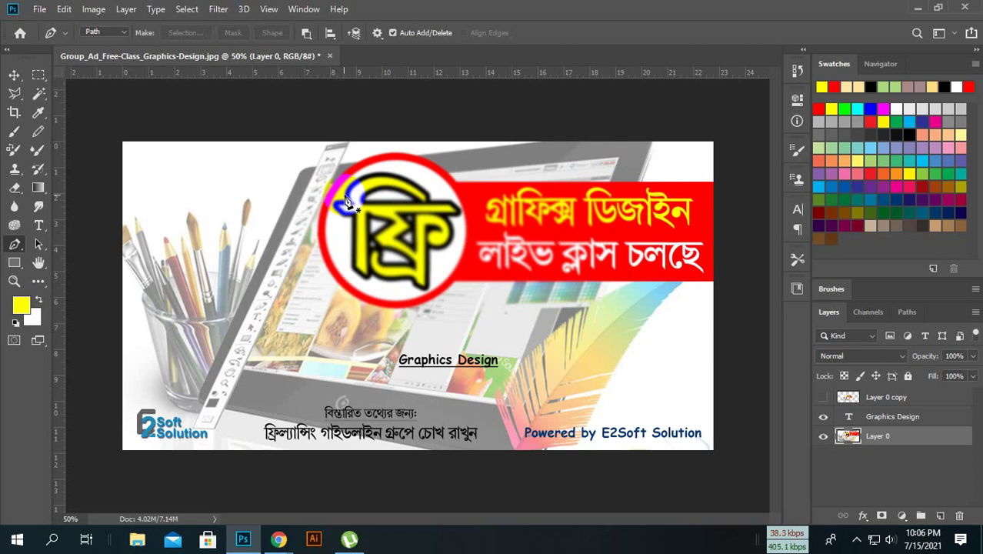
drag(343, 202, 406, 231)
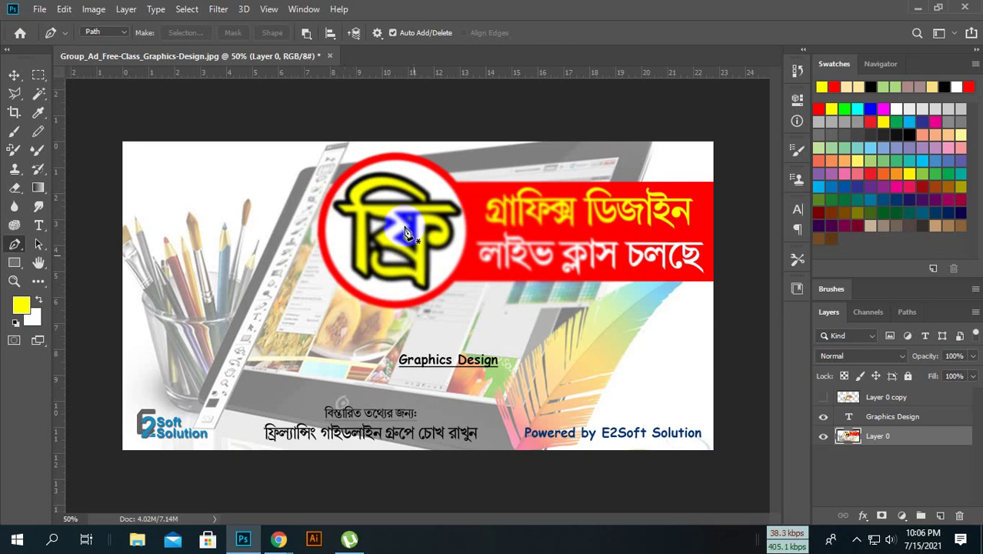
click(823, 397)
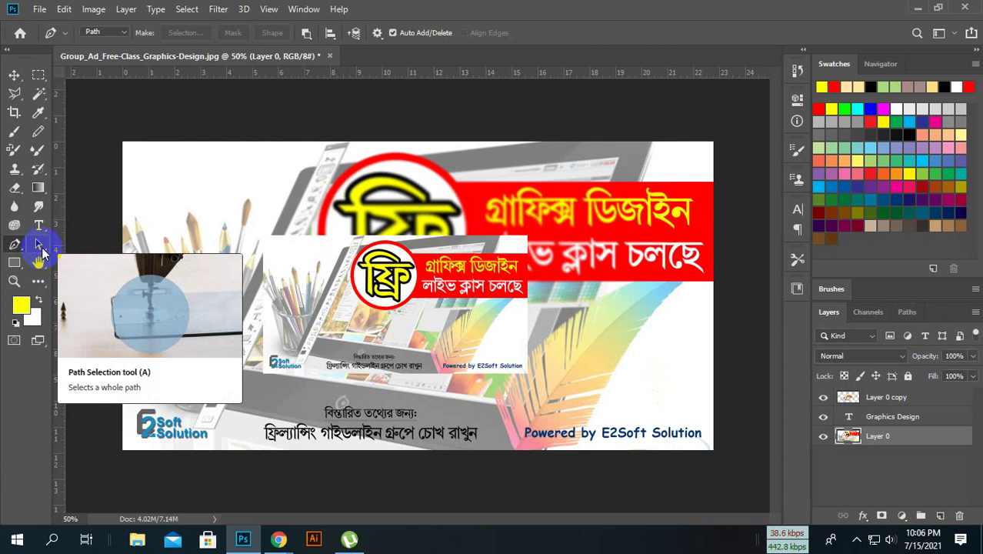
Step: Clear the path selection, zoom to 100% and move the small banner copy right
click(41, 247)
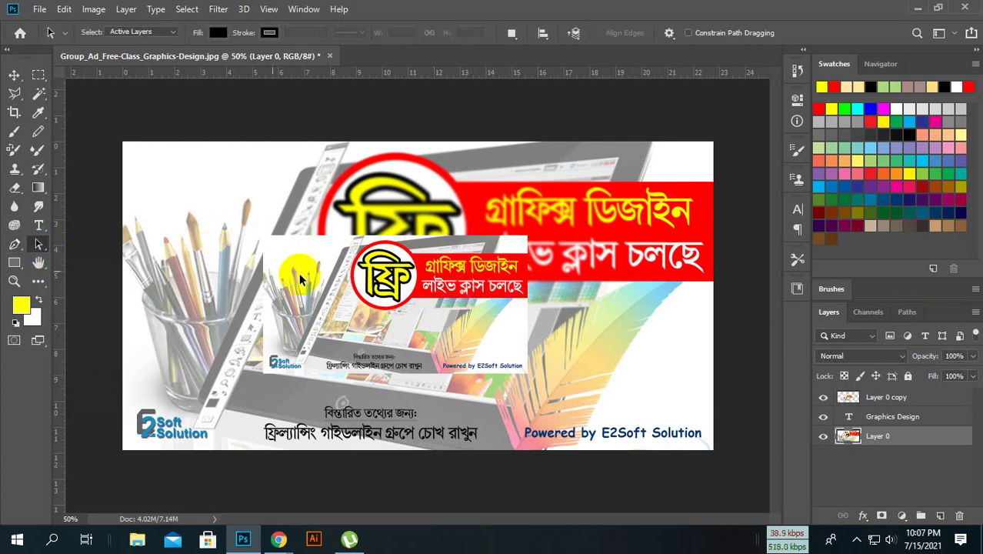
drag(267, 231, 569, 366)
click(619, 391)
click(39, 264)
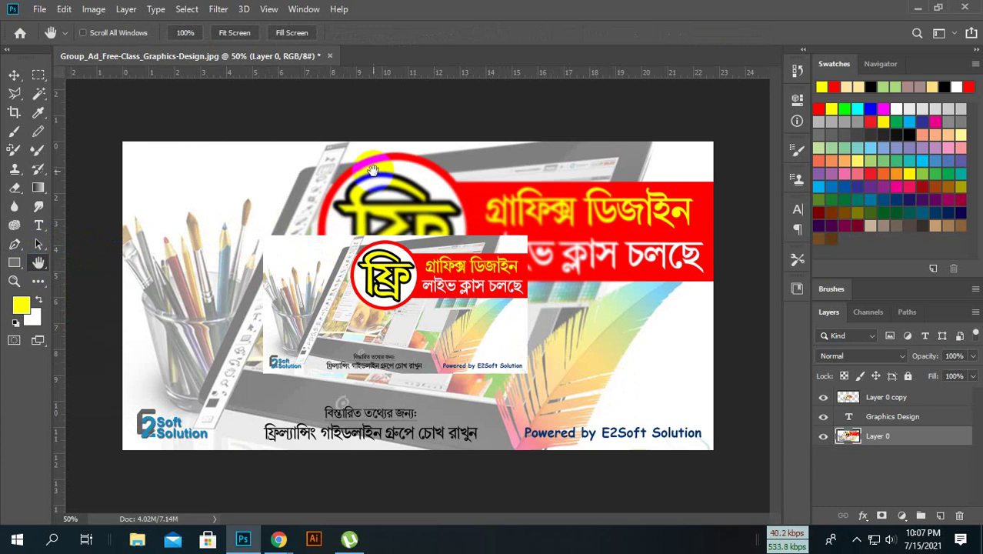
key(ctrl+plus)
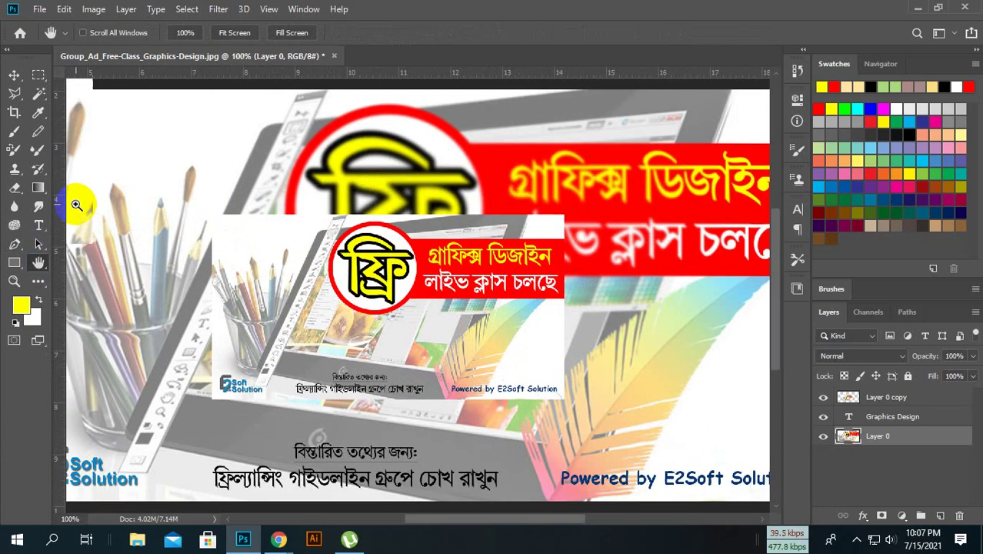
key(ctrl+plus)
key(v)
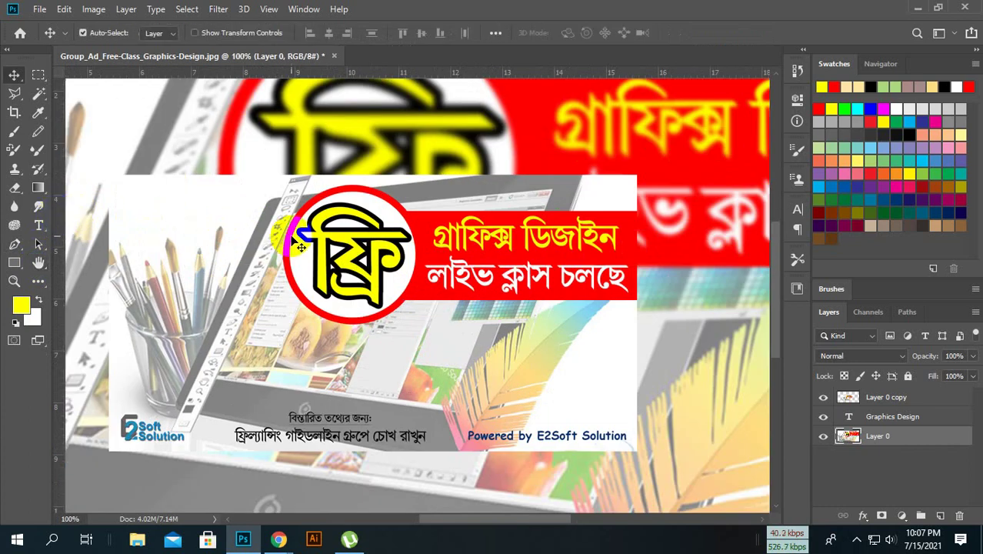
mouse_move(226, 307)
mouse_down()
mouse_move(342, 301)
mouse_move(330, 342)
mouse_up()
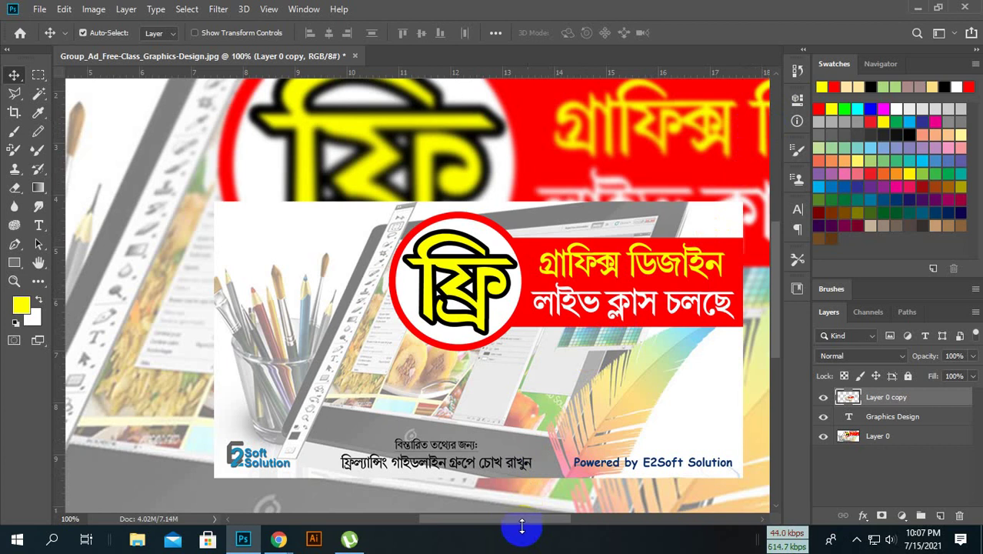
mouse_move(510, 521)
mouse_down()
mouse_move(589, 517)
mouse_move(493, 517)
mouse_move(592, 519)
mouse_move(568, 520)
mouse_up()
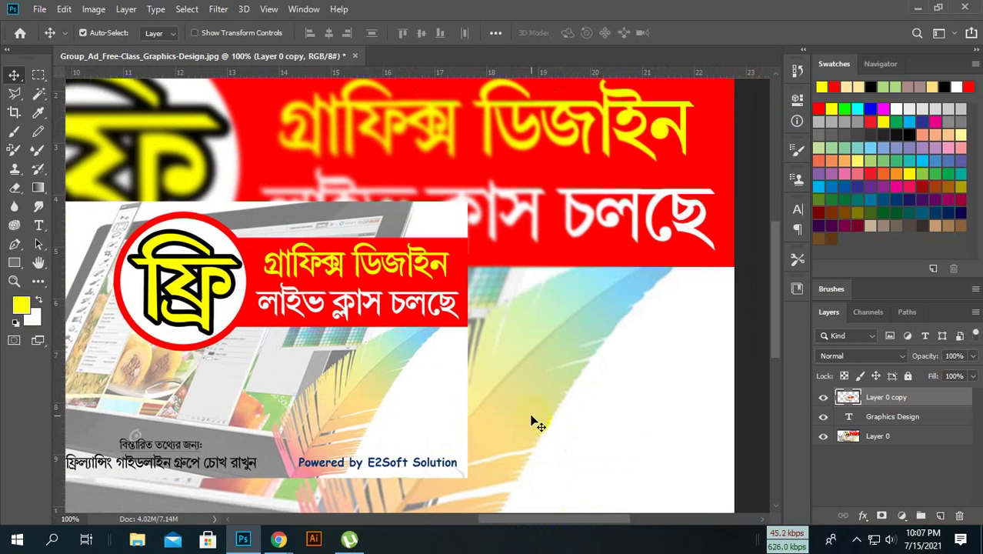
Step: Pan the view down and across to the pencil-glass area
click(39, 262)
mouse_move(440, 149)
mouse_down()
mouse_move(445, 325)
mouse_move(437, 176)
mouse_move(333, 285)
mouse_up()
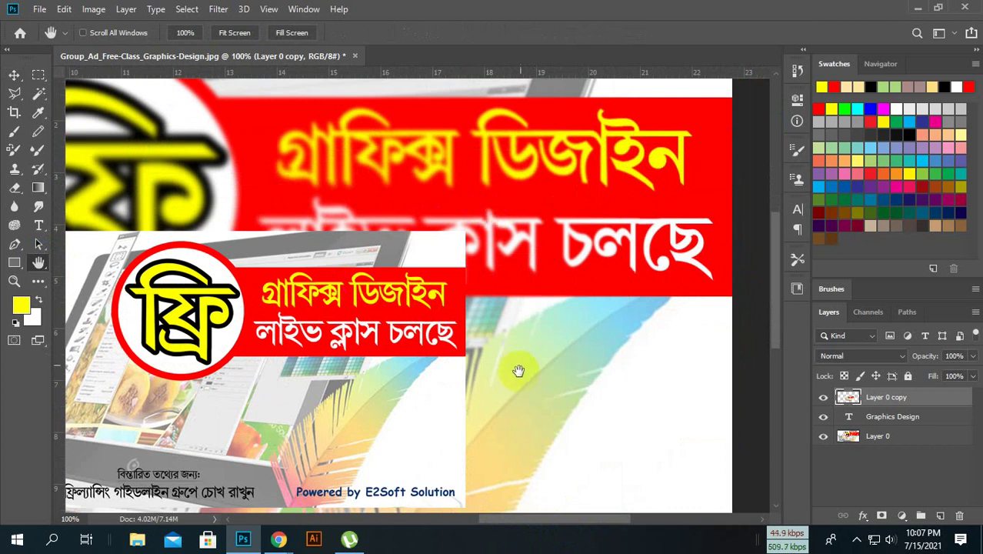
mouse_move(517, 369)
mouse_down()
mouse_move(406, 184)
mouse_move(428, 291)
mouse_move(610, 277)
mouse_move(373, 339)
mouse_up()
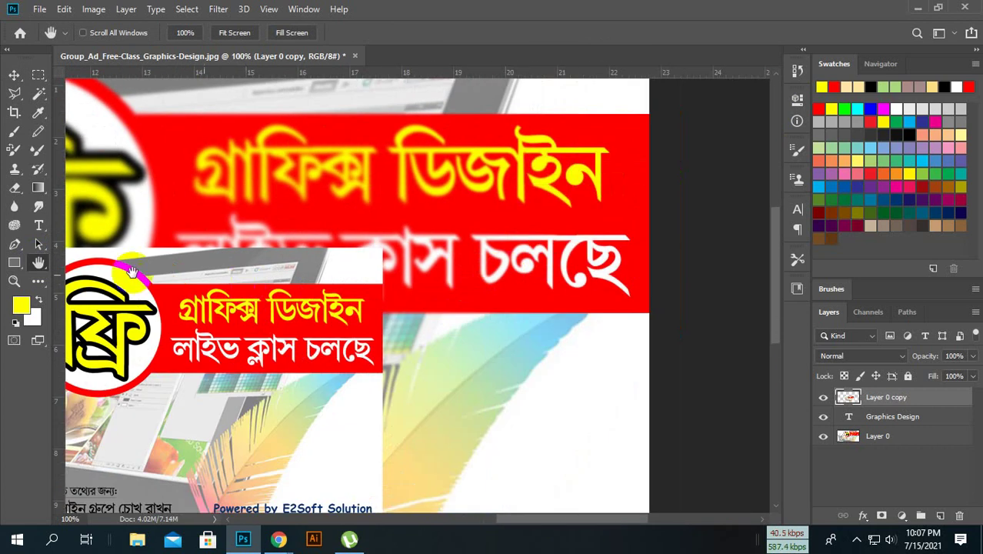
click(14, 75)
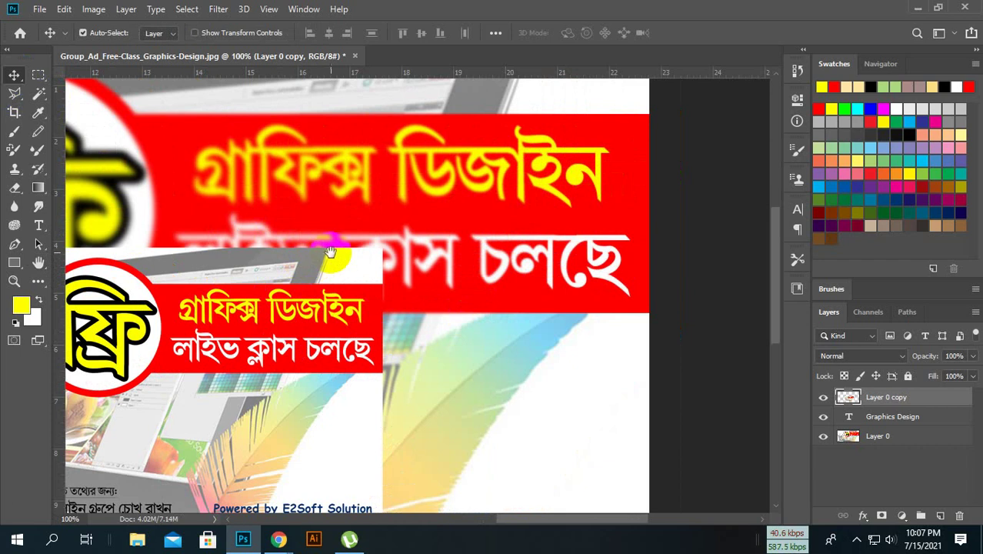
mouse_move(258, 323)
mouse_down()
mouse_move(373, 329)
mouse_move(575, 231)
mouse_move(596, 248)
mouse_move(308, 200)
mouse_up()
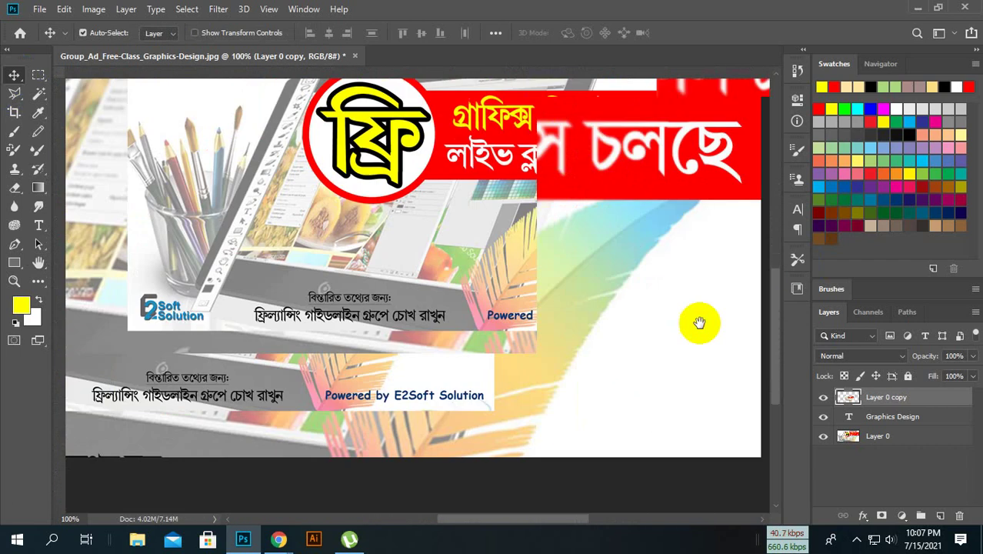
mouse_move(700, 322)
mouse_down()
mouse_move(581, 324)
mouse_move(395, 361)
mouse_move(439, 373)
mouse_move(410, 381)
mouse_move(99, 254)
mouse_up()
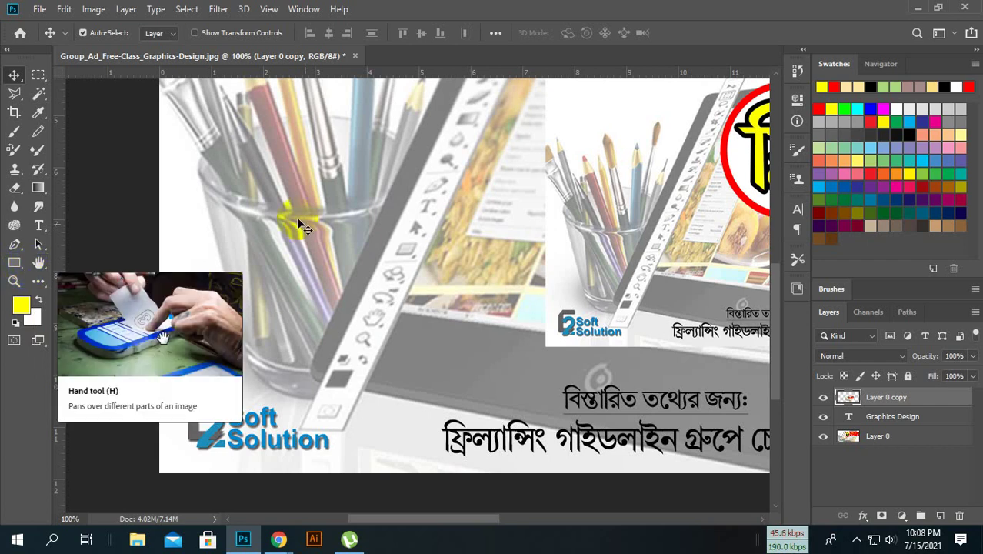
Step: Draw a yellow arrow preset shape across the pencil image with the Custom Shape Tool
click(20, 267)
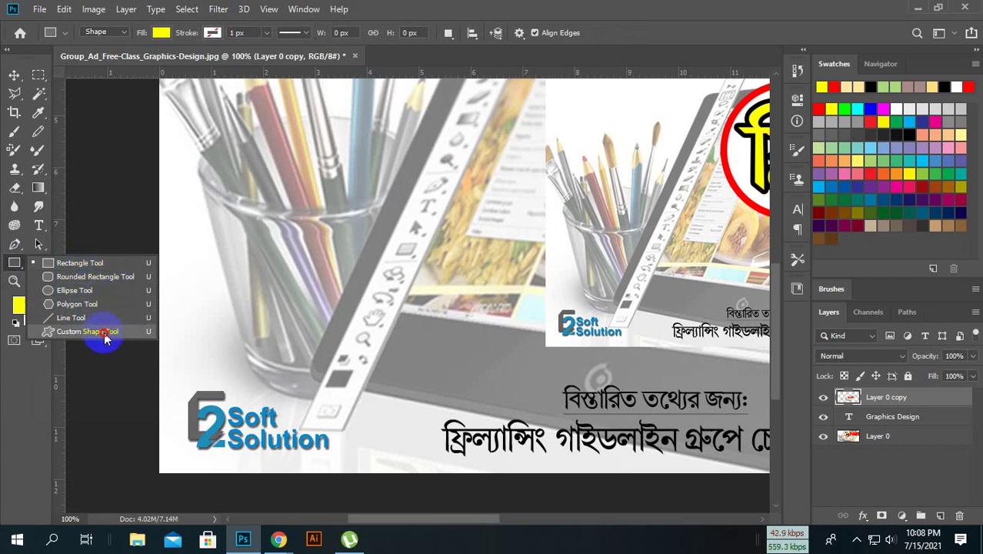
click(104, 331)
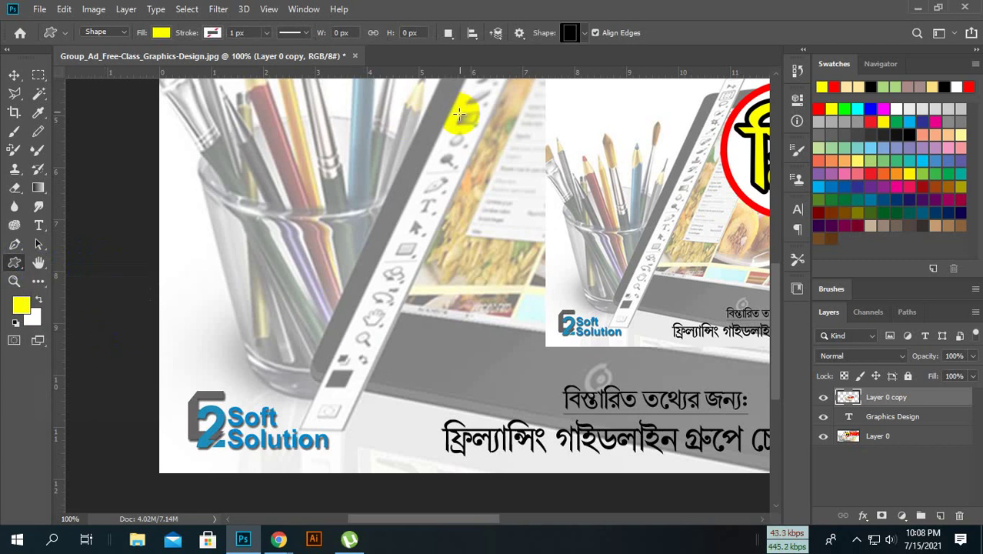
click(584, 32)
click(584, 31)
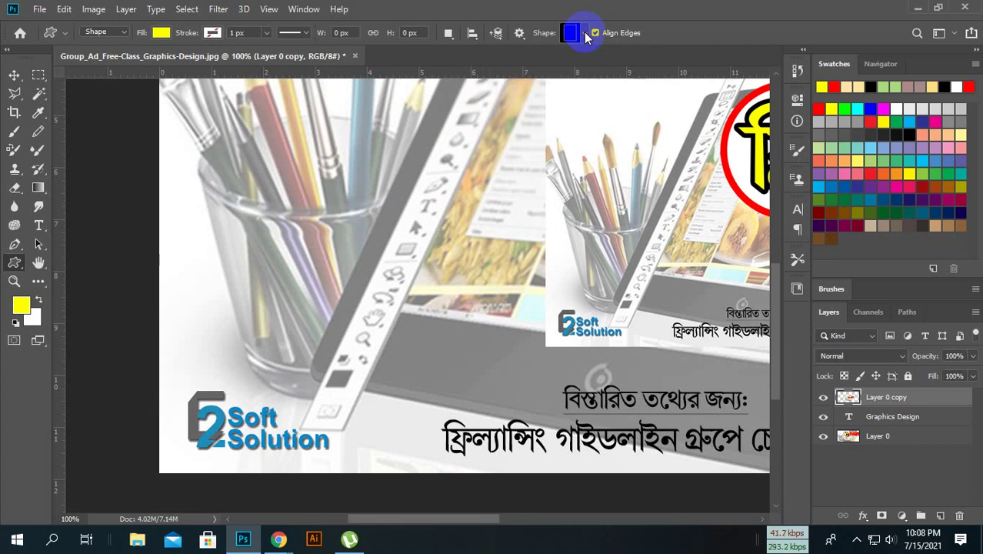
mouse_move(636, 97)
mouse_down()
mouse_move(634, 127)
mouse_move(635, 81)
mouse_up()
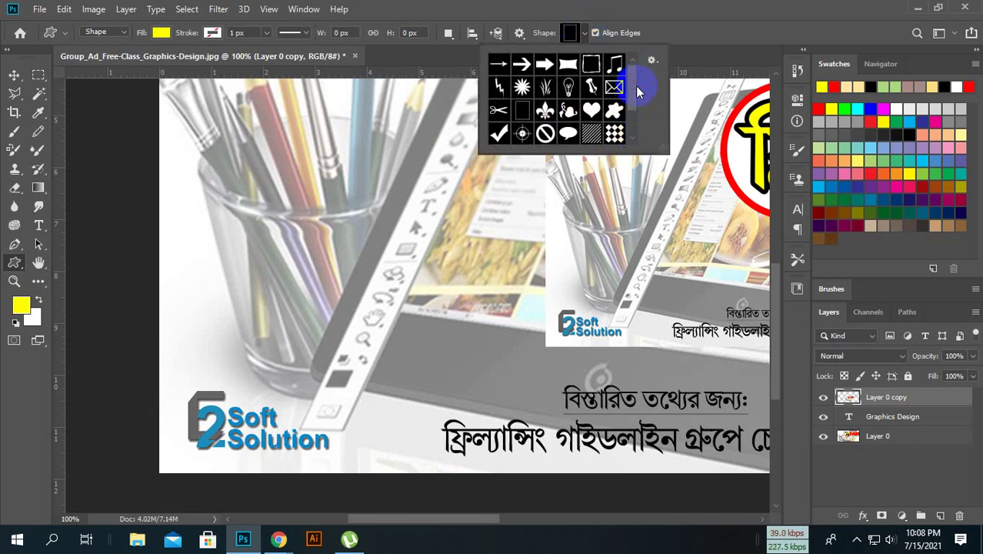
click(543, 67)
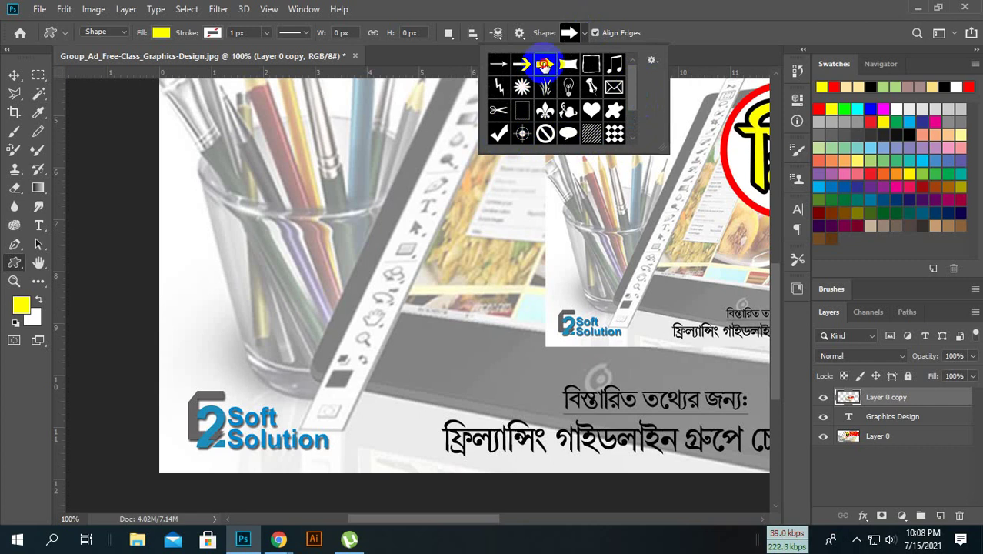
mouse_move(326, 189)
mouse_down()
mouse_move(431, 253)
mouse_move(566, 272)
mouse_up()
Step: Add a yellow checkmark left of the arrow and a speech bubble to its right
click(582, 34)
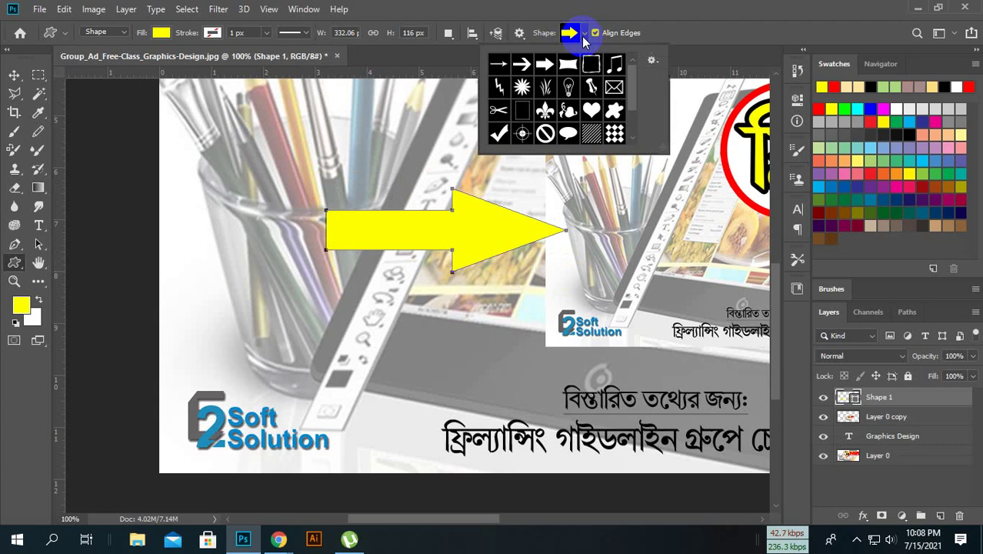
click(498, 133)
drag(248, 152, 336, 283)
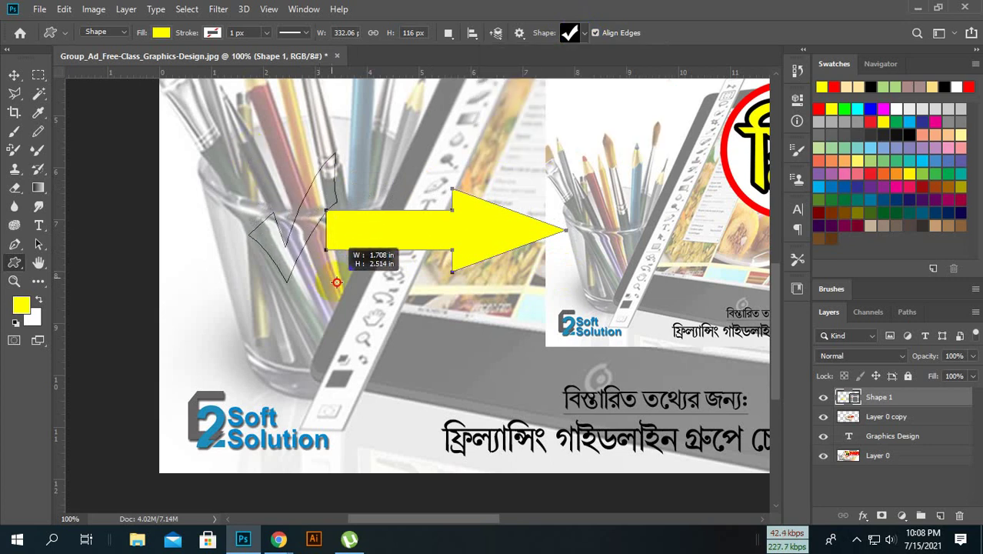
click(582, 27)
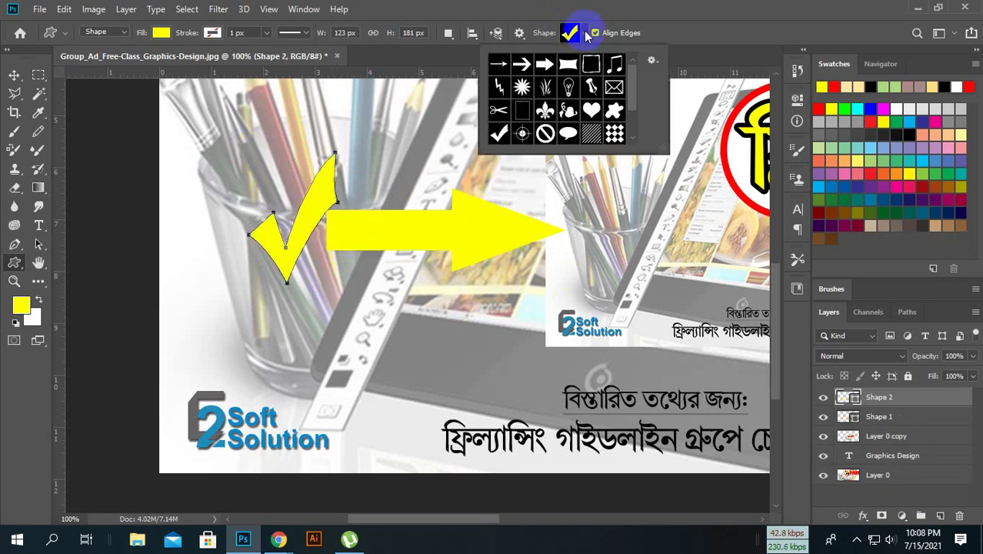
click(568, 132)
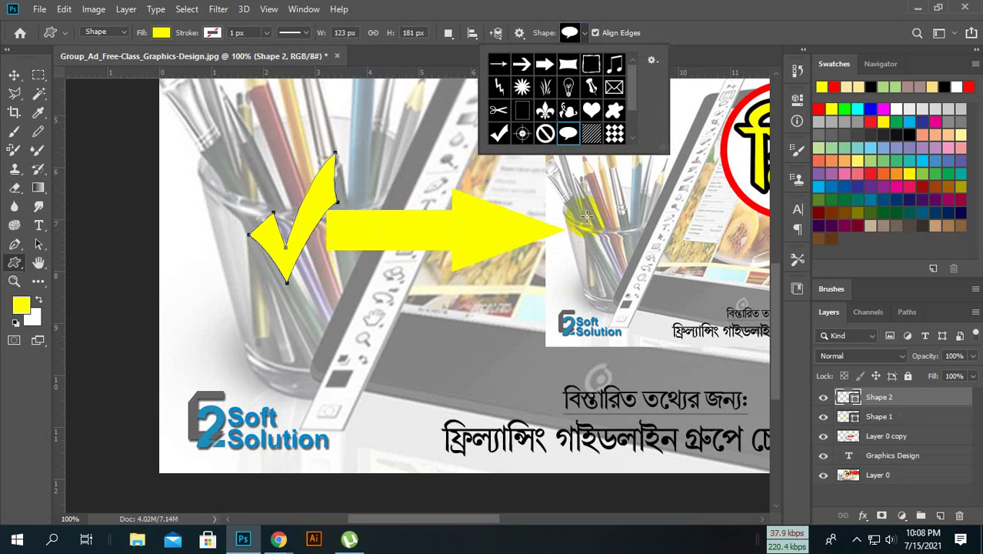
mouse_move(571, 186)
mouse_down()
mouse_move(687, 329)
mouse_move(698, 329)
mouse_up()
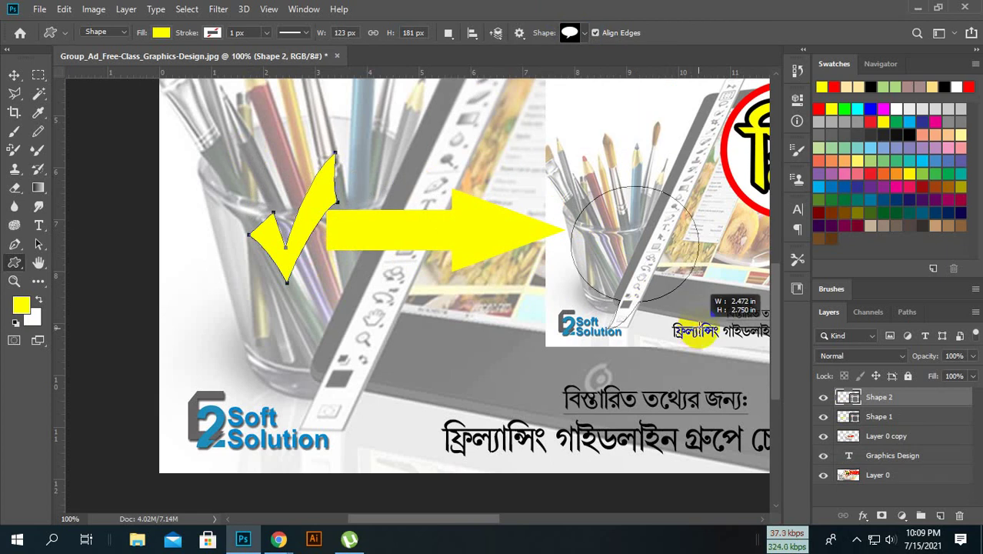
Step: Add a yellow music note shape above the arrow
click(584, 32)
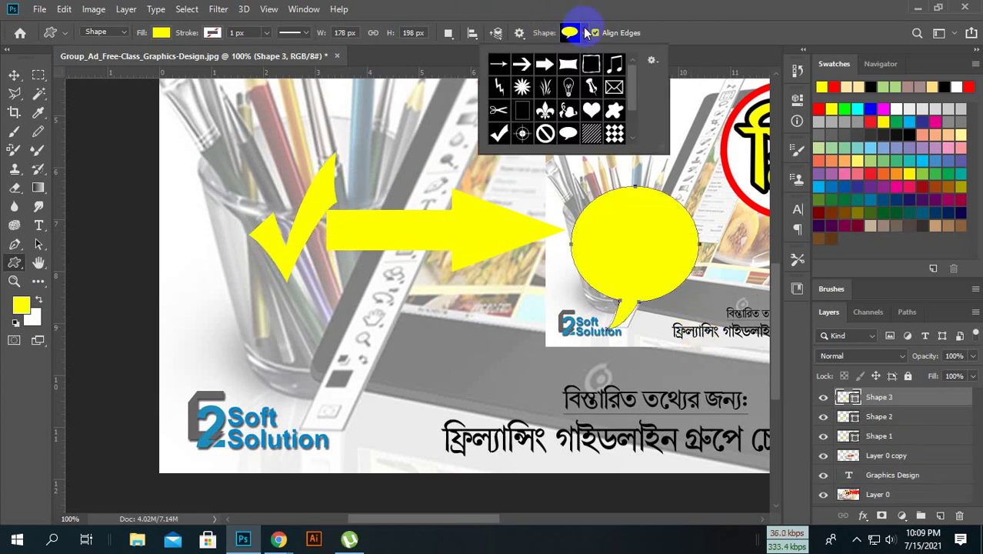
click(615, 64)
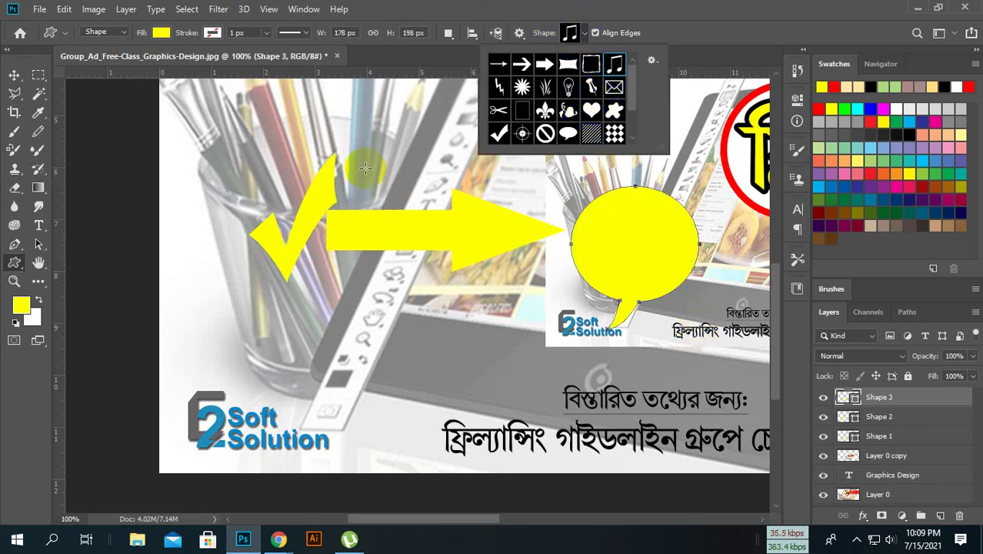
click(365, 168)
drag(352, 122, 455, 187)
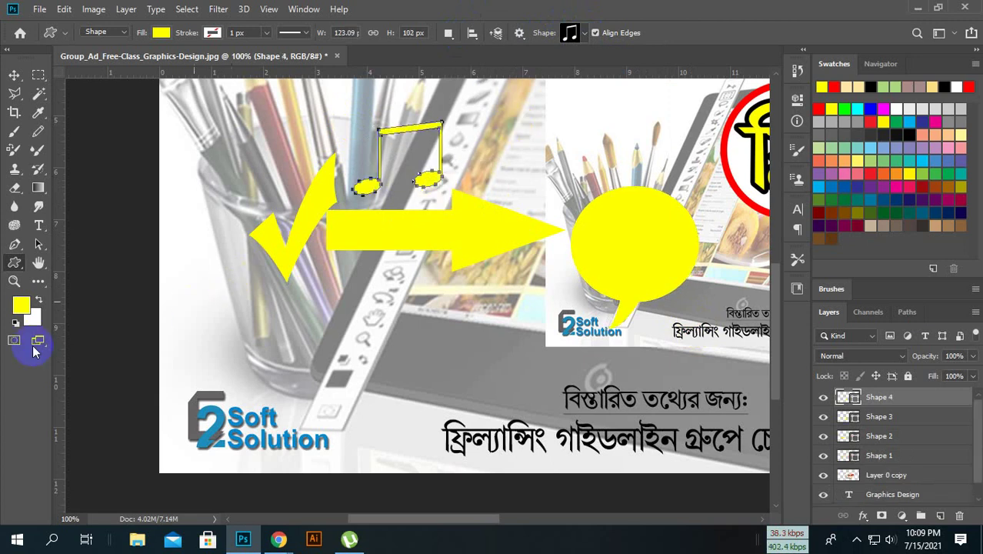
click(13, 266)
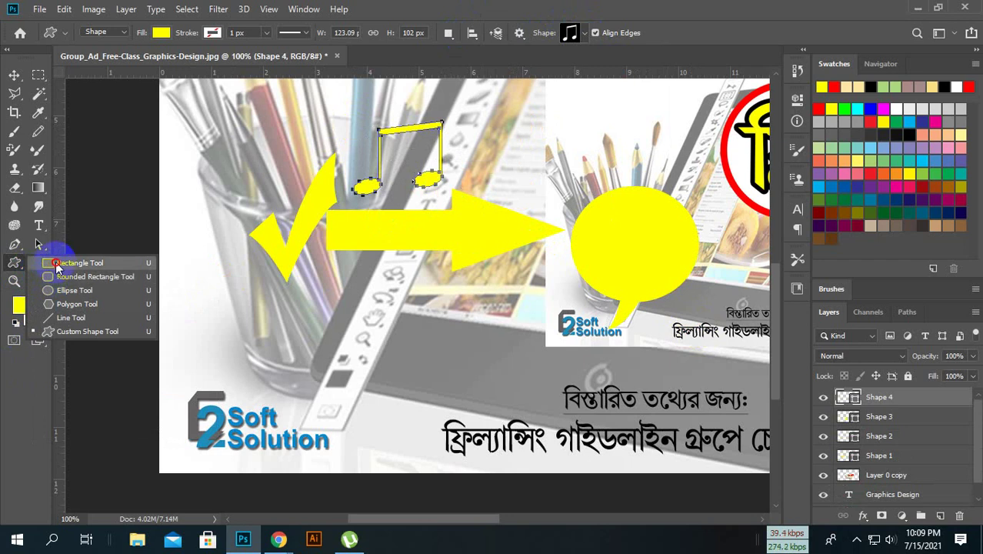
Step: Pick the Rectangle Tool and set the foreground colour to magenta ec008c
click(60, 265)
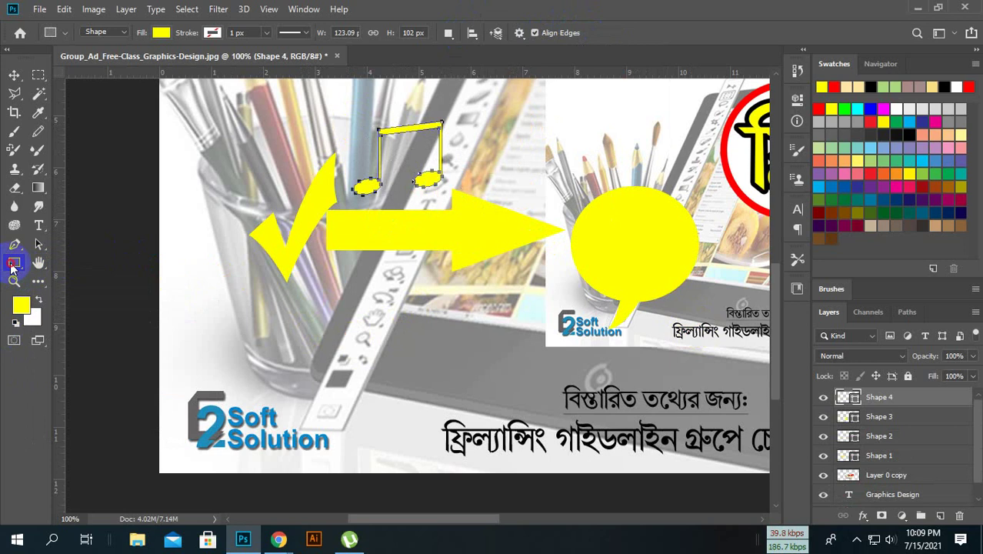
click(12, 266)
click(72, 257)
key(x)
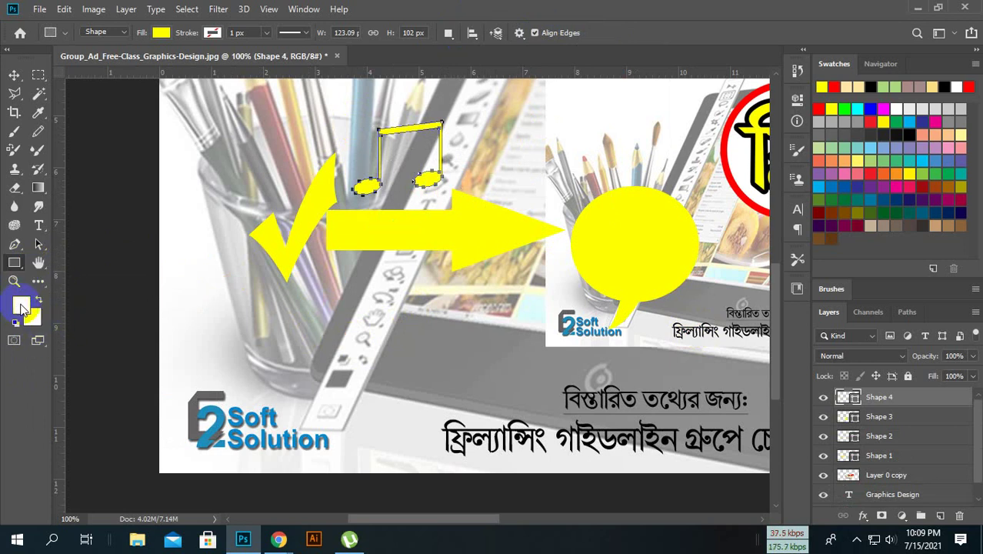
click(21, 307)
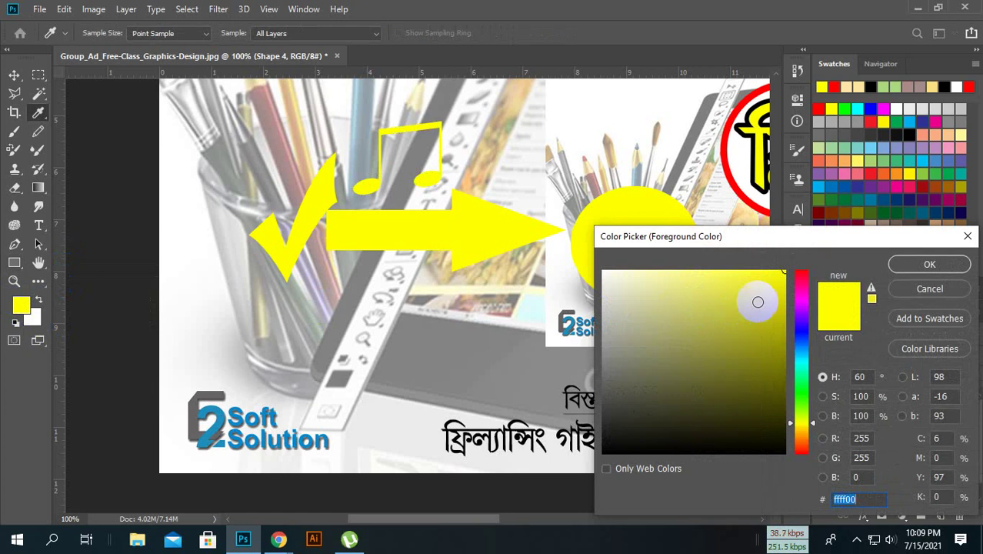
drag(799, 329, 798, 328)
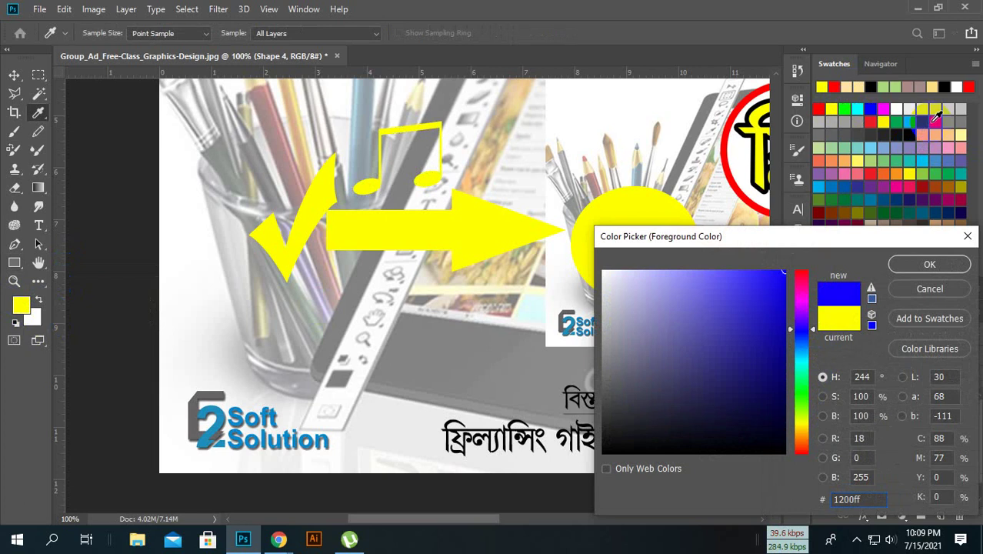
click(936, 116)
click(929, 264)
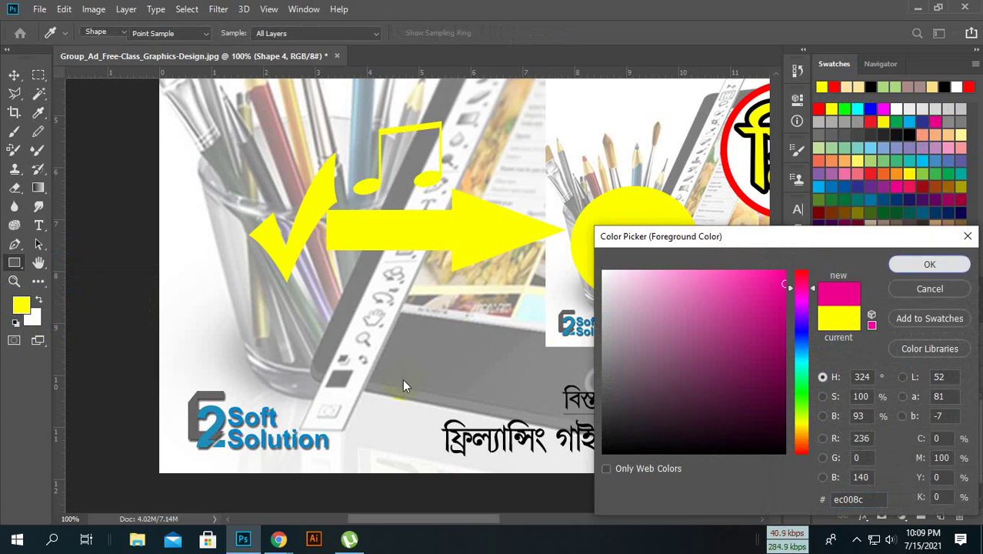
Step: Replace the yellow rectangle with a 400 × 145 px magenta rectangle on a new layer
drag(273, 295, 562, 414)
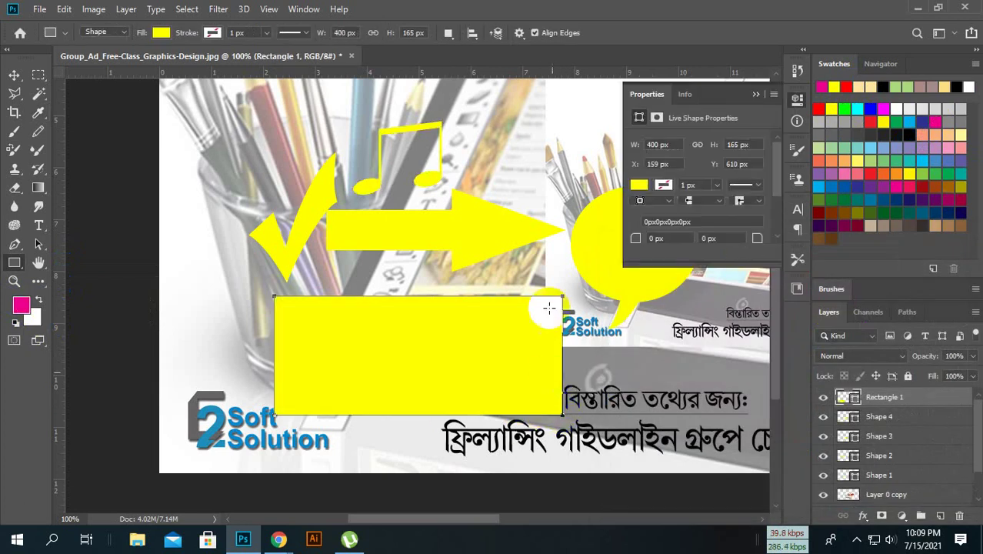
key(ctrl+z)
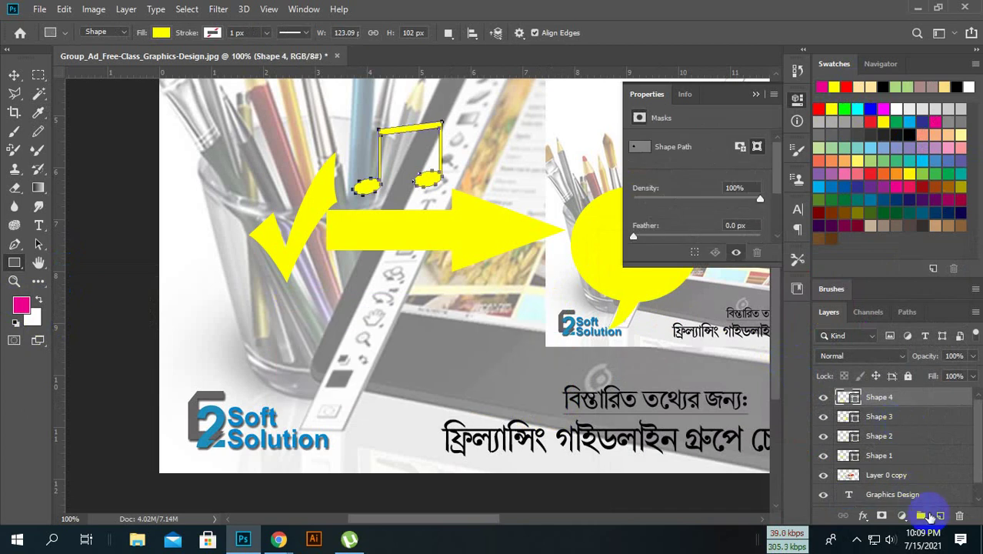
click(940, 515)
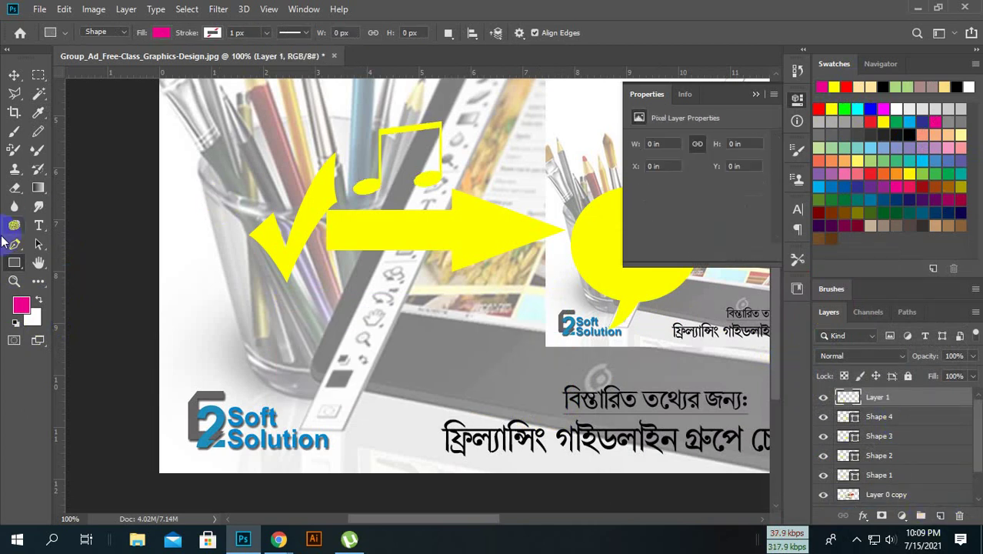
mouse_move(268, 310)
mouse_down()
mouse_move(525, 353)
mouse_move(566, 393)
mouse_move(556, 416)
mouse_up()
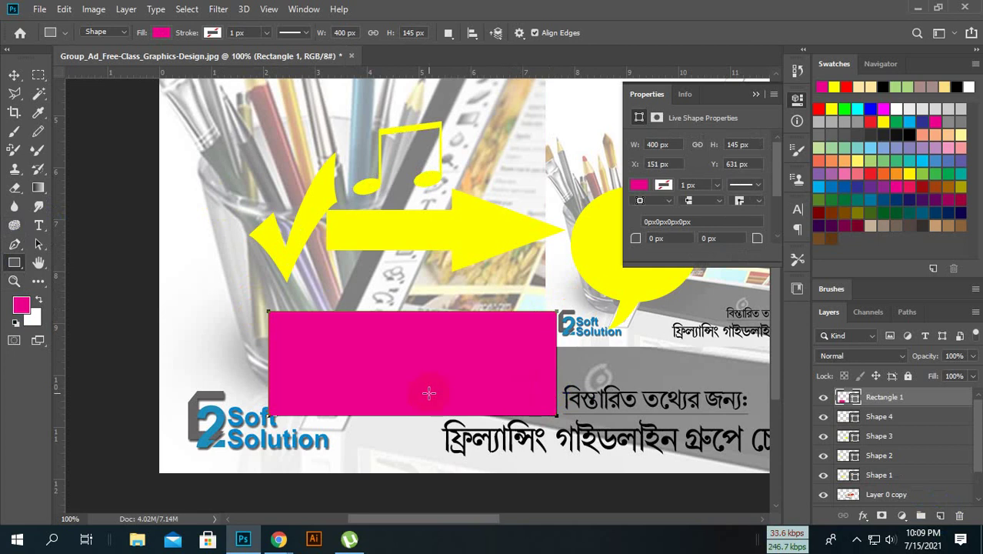
click(21, 262)
right_click(16, 265)
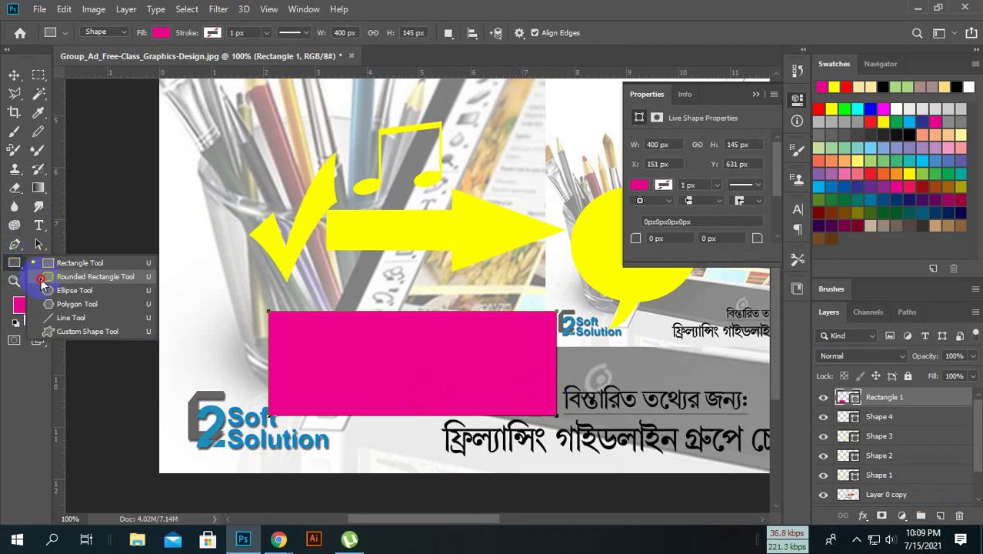
Step: Draw a 341 × 249 px magenta rounded rectangle and a 112 px circle above the yellow bubble
click(94, 279)
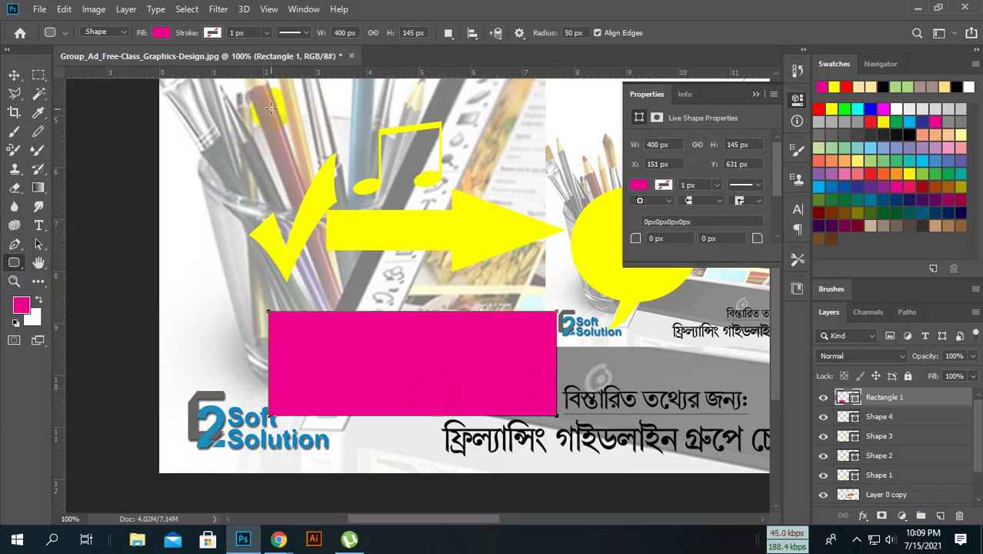
drag(270, 108, 517, 288)
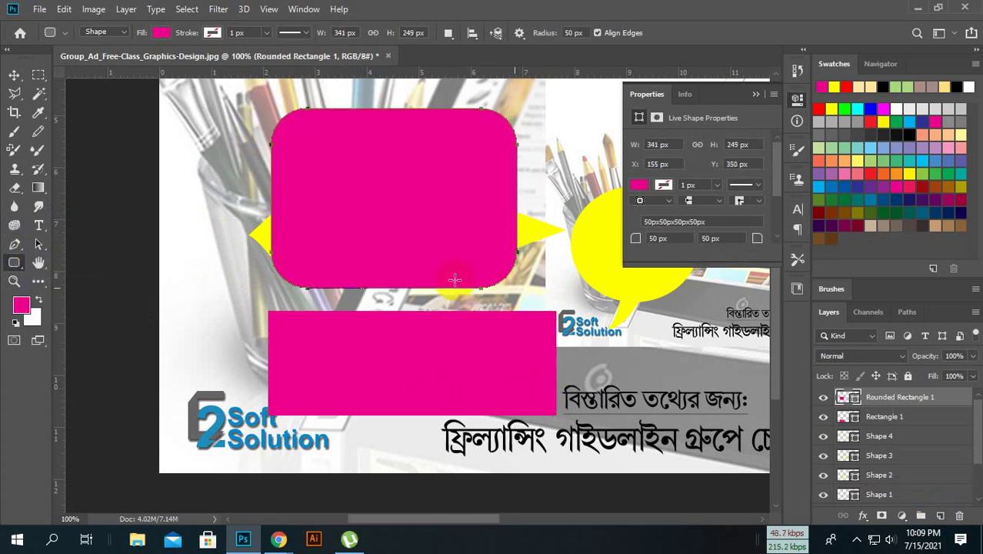
right_click(15, 267)
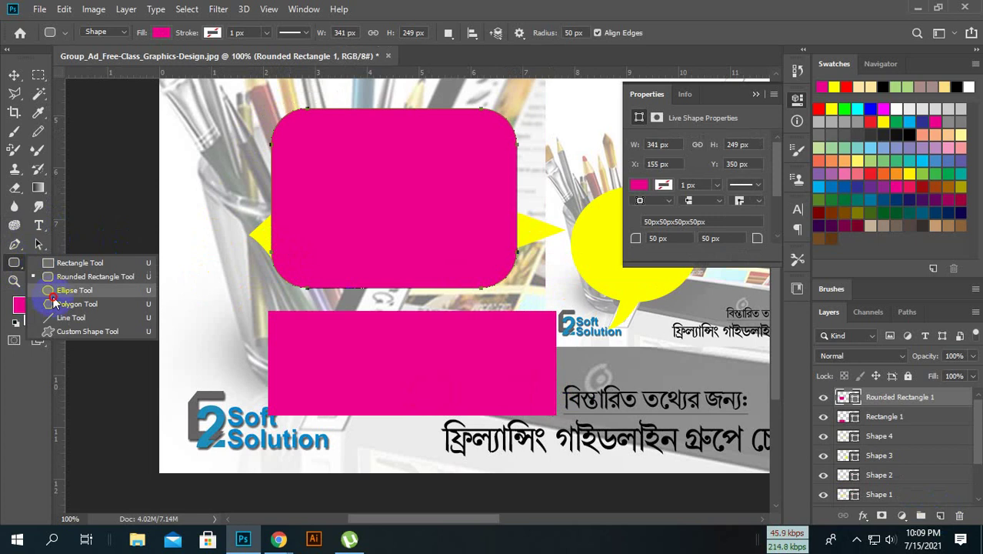
click(85, 289)
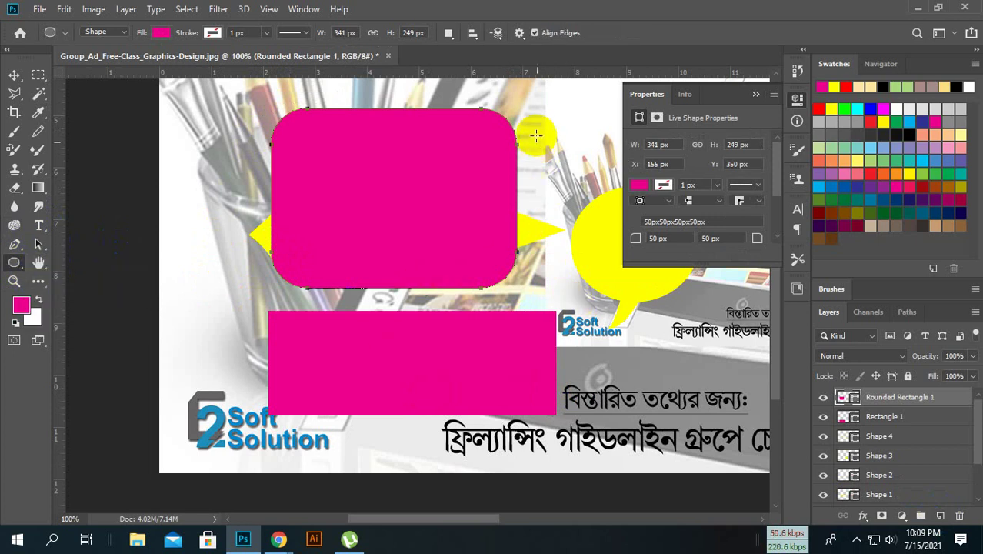
drag(537, 135, 616, 243)
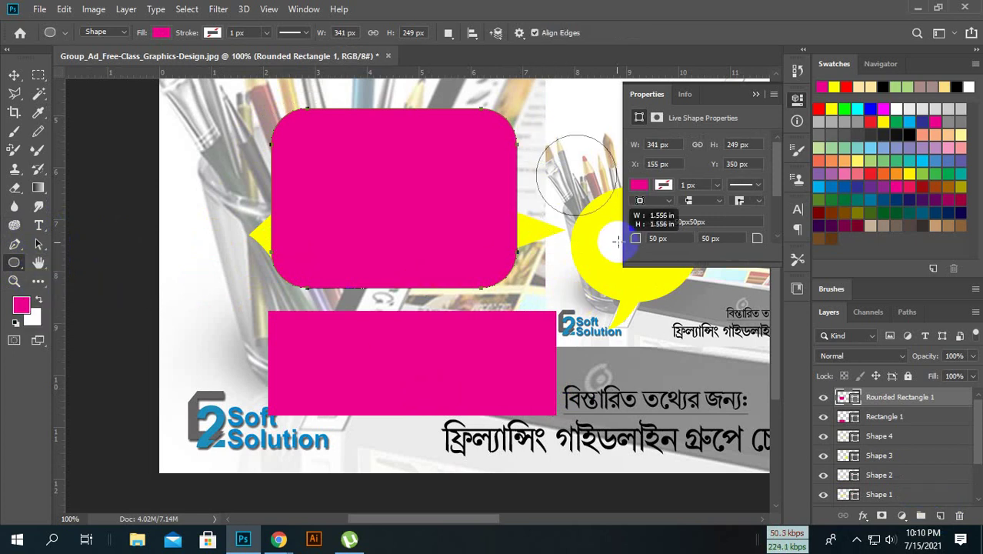
mouse_move(617, 243)
mouse_down()
mouse_move(676, 331)
mouse_move(479, 319)
mouse_up()
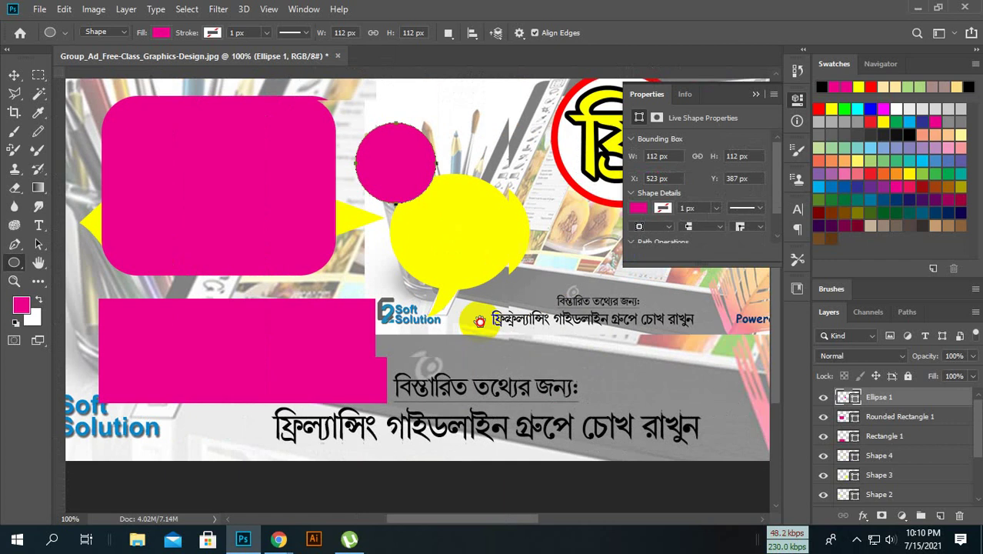
right_click(16, 267)
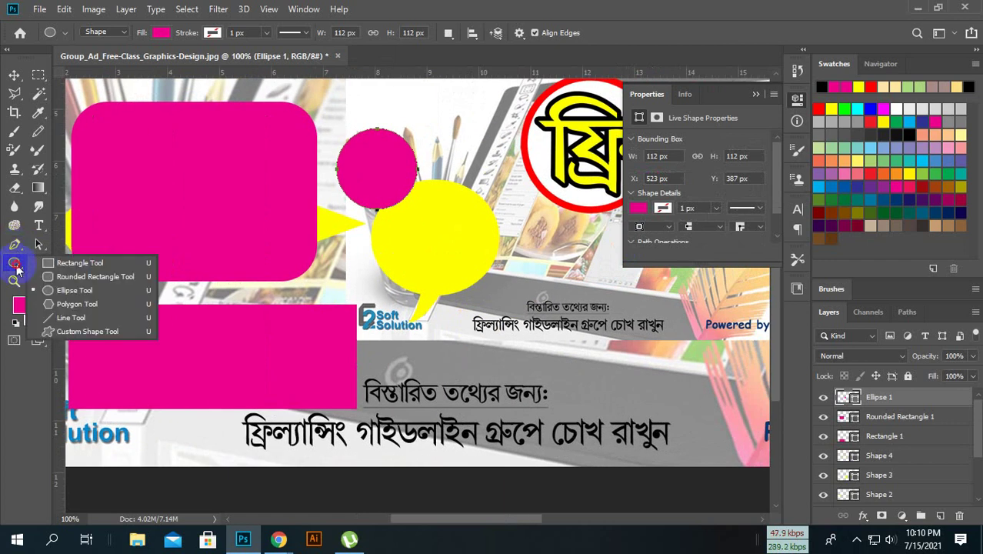
Step: Draw a 3-sided magenta triangle and a 4-sided square beside the yellow bubble
click(98, 305)
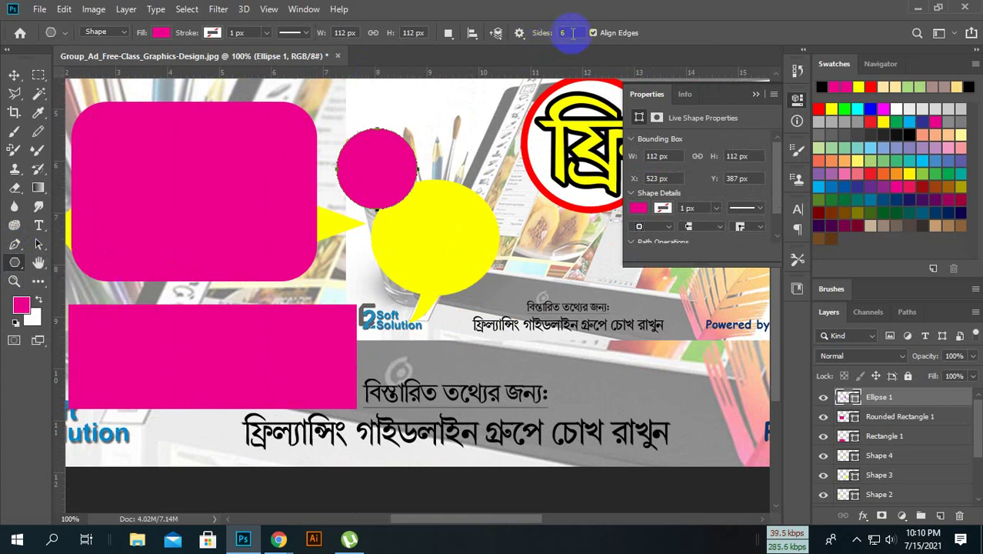
double_click(560, 32)
key(Down)
text(3)
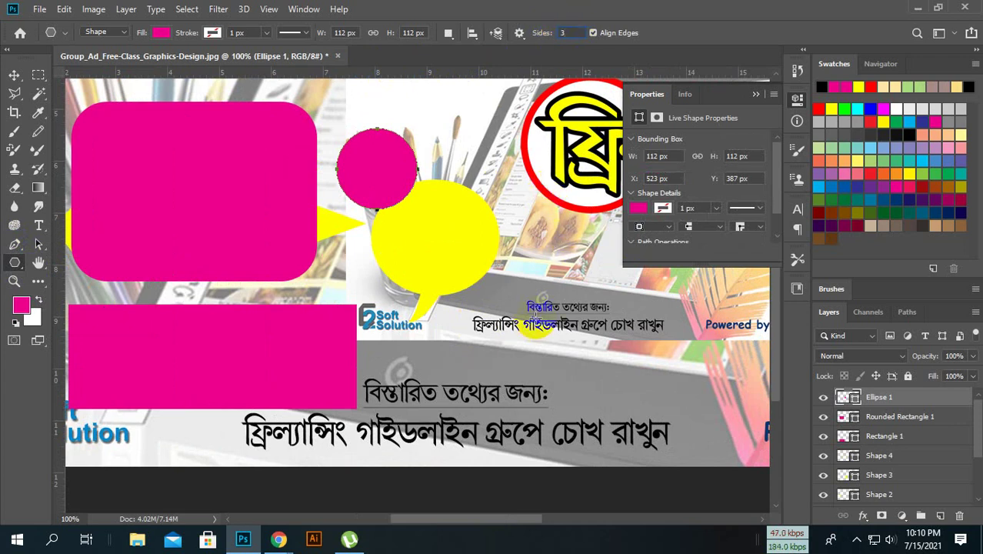
drag(522, 295, 609, 329)
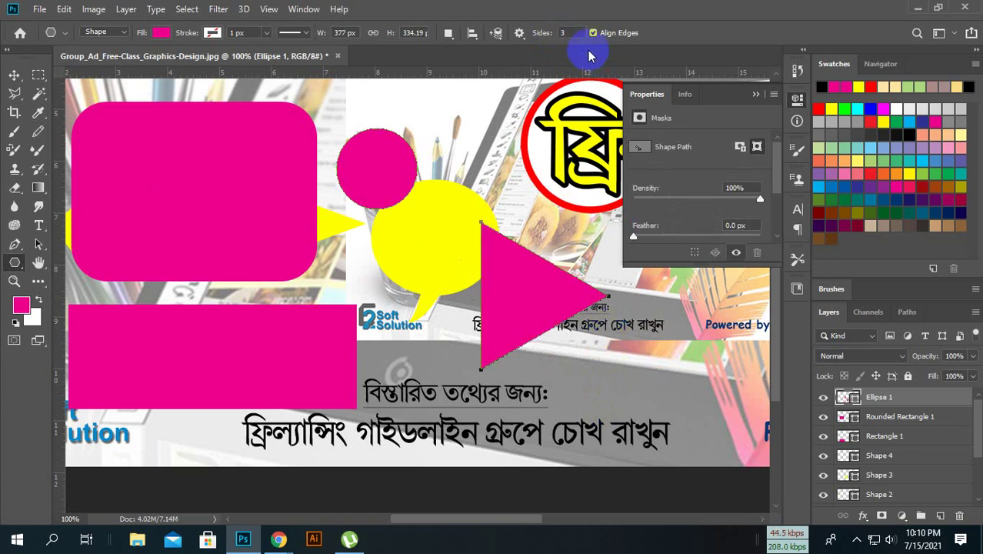
double_click(561, 33)
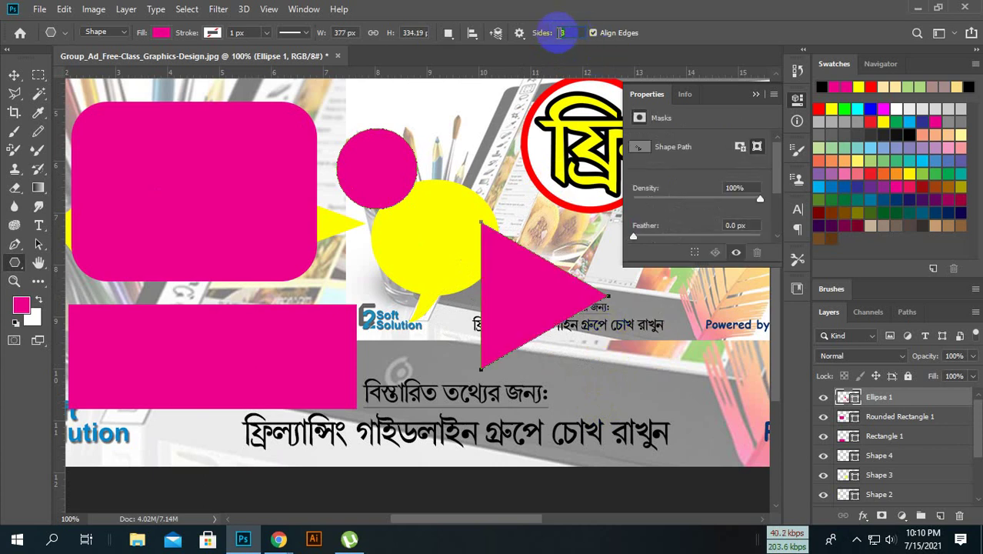
text(4)
drag(605, 326, 681, 377)
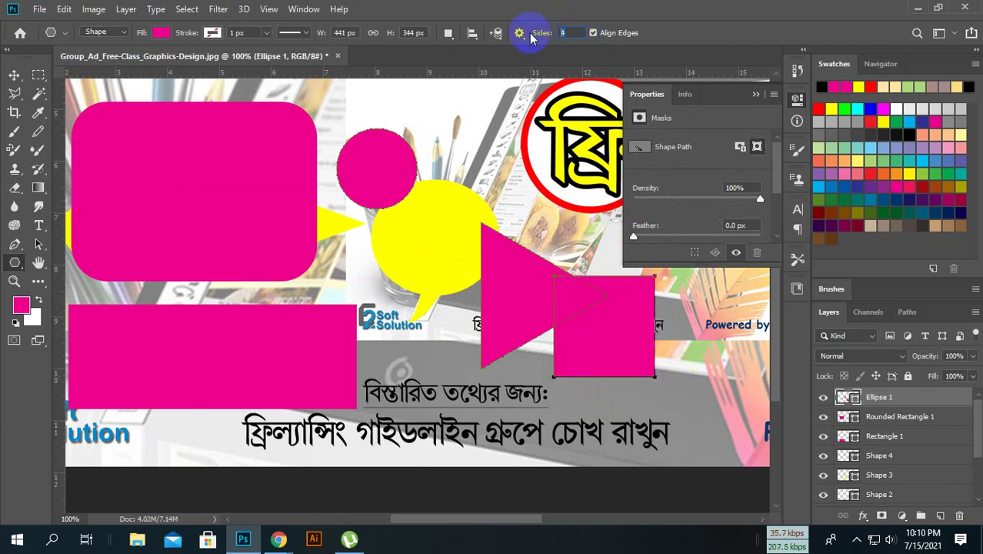
Step: Draw a 5-sided pentagon near the top and a large 10-sided polygon by the logo
text(5)
drag(444, 114, 492, 135)
scroll(523, 92, up, 2)
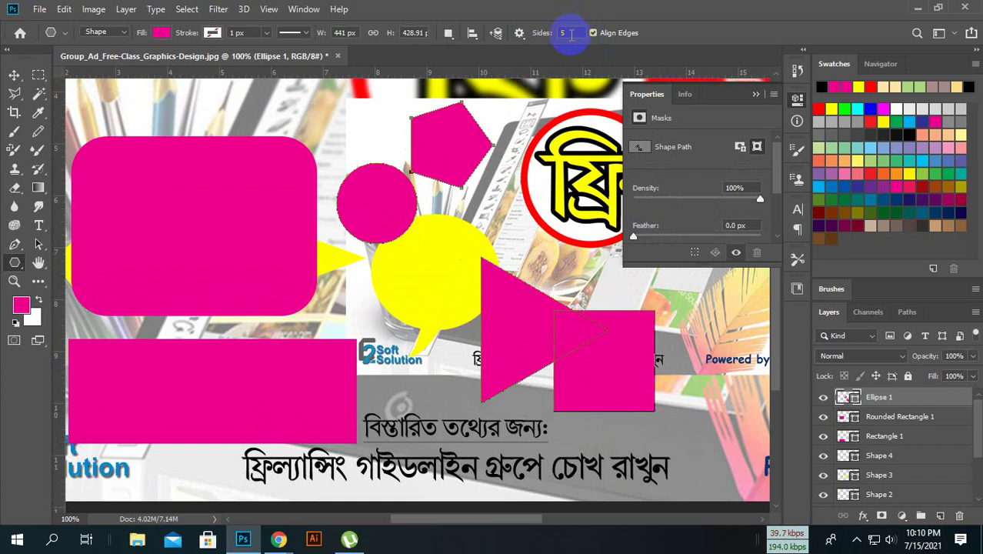
click(538, 39)
text(10)
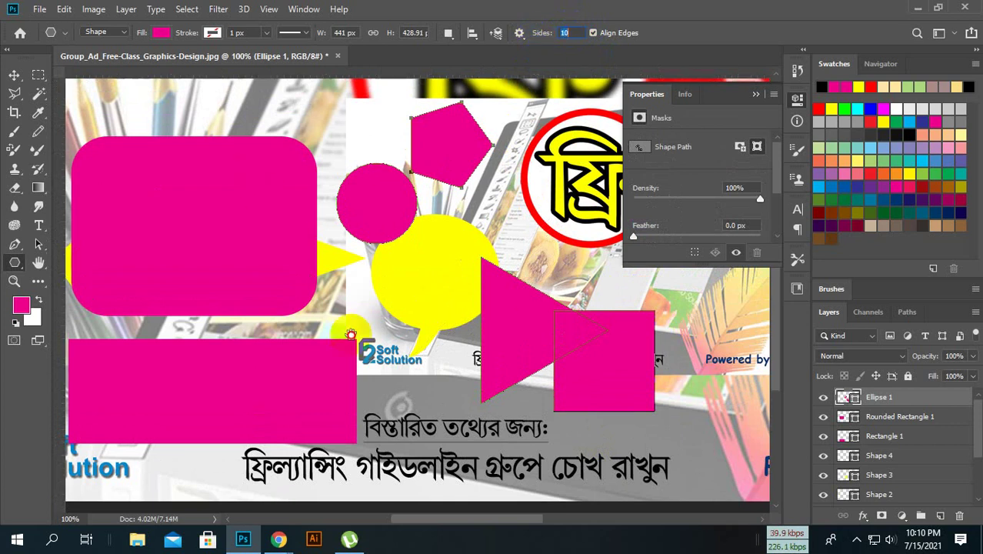
scroll(352, 329, right, 5)
drag(343, 218, 474, 370)
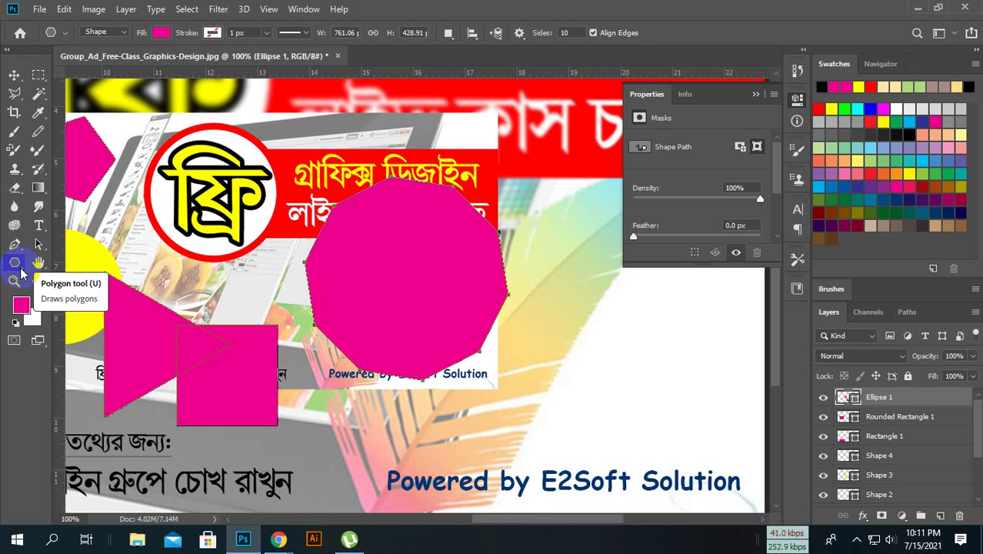
Step: Delete the ten-sided polygon and hide the pink, yellow arrow and Layer 0 copy layers
key(ctrl+minus)
key(ctrl+minus)
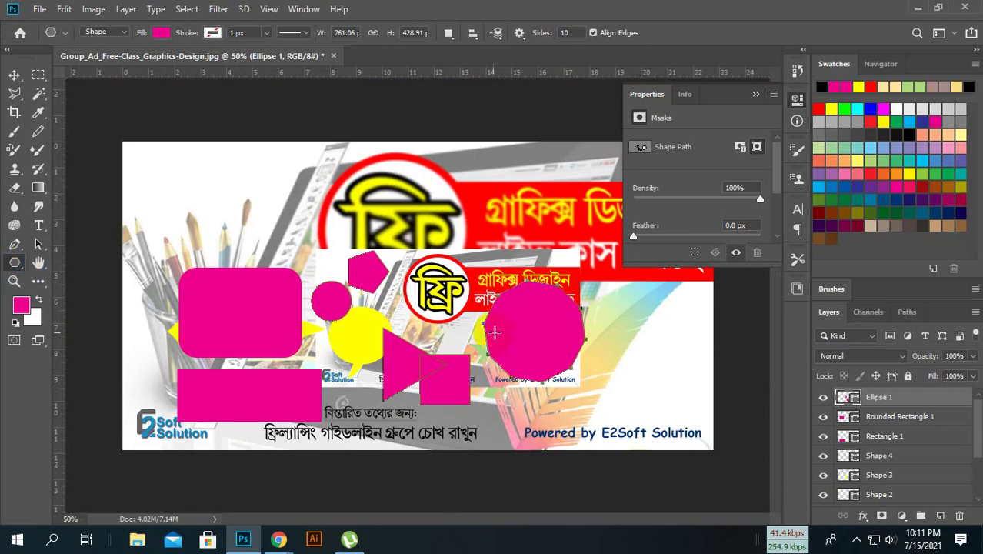
key(Delete)
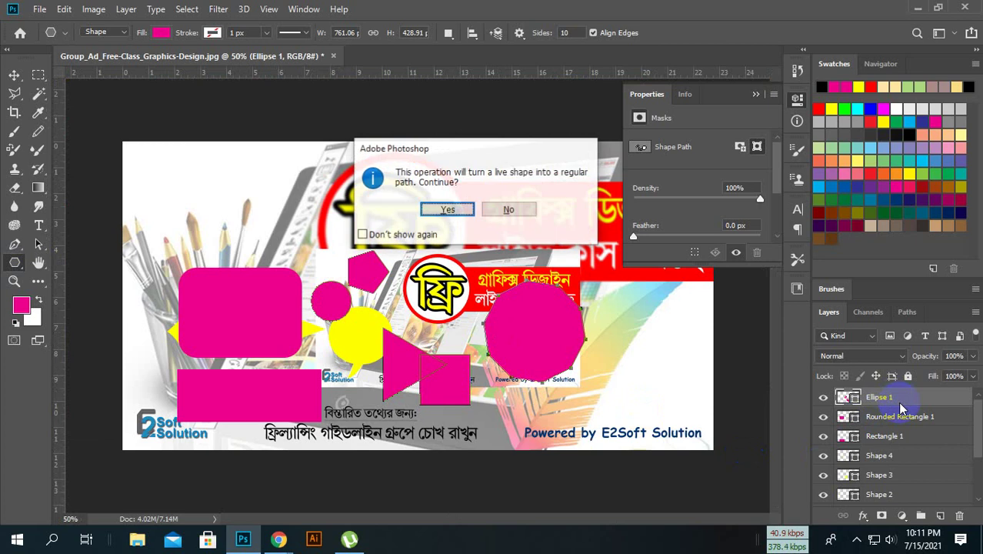
click(448, 210)
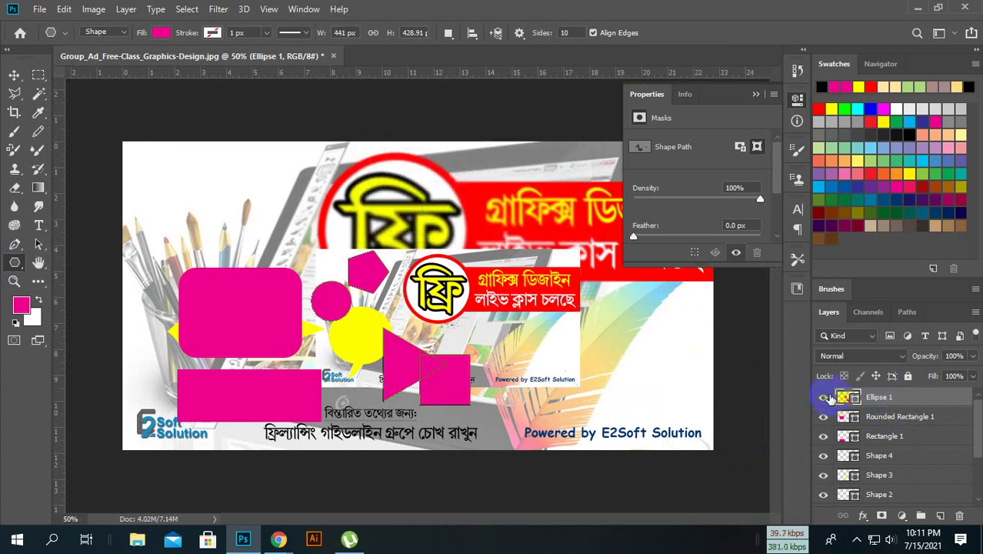
mouse_move(823, 397)
mouse_down()
mouse_move(823, 488)
mouse_move(821, 475)
mouse_up()
click(823, 456)
click(822, 475)
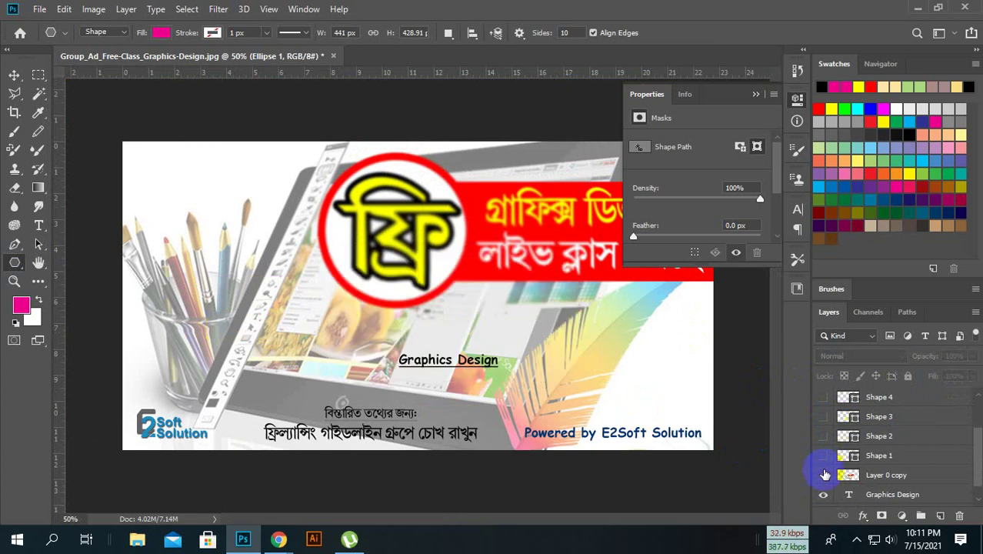
Step: Draw a 434 × 434 px magenta ellipse over the red logo circle
click(756, 94)
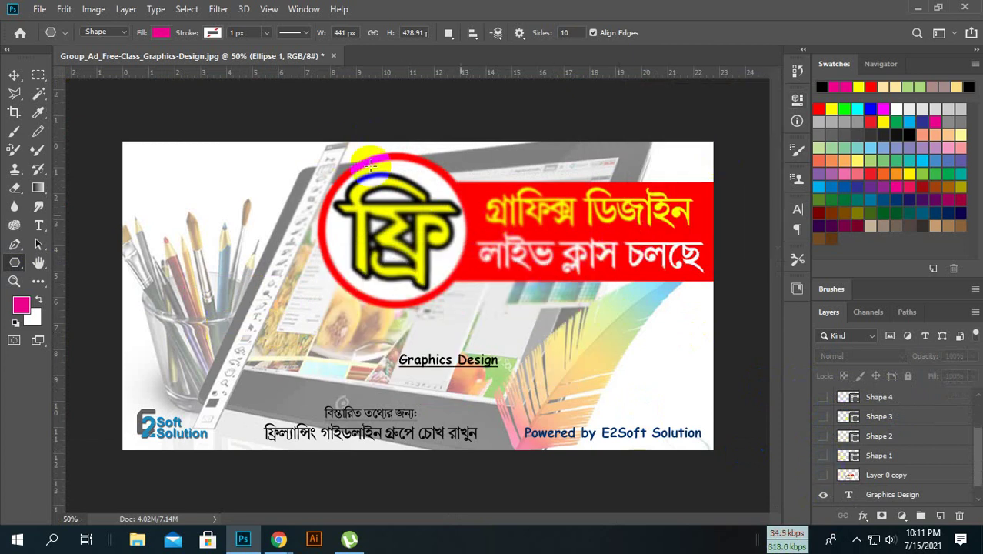
right_click(15, 265)
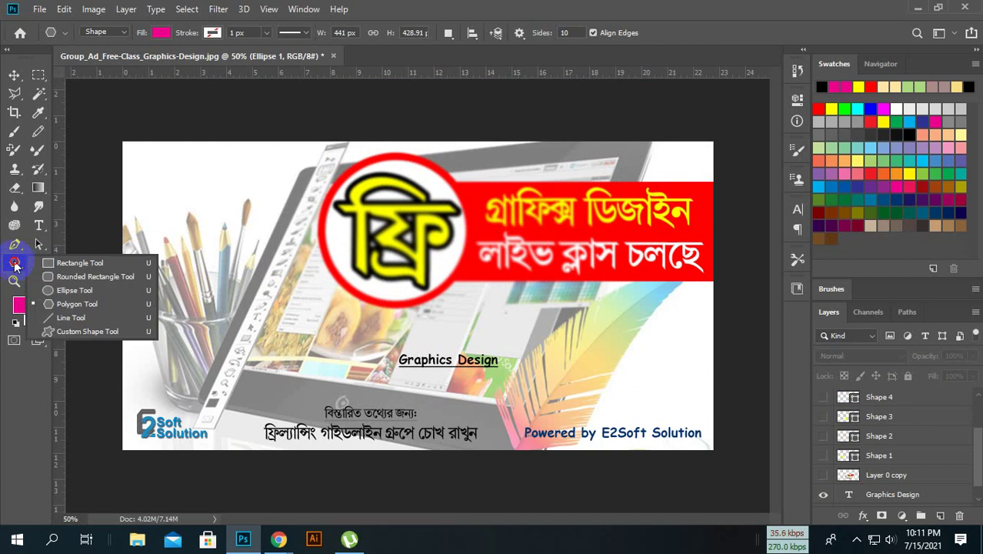
click(77, 304)
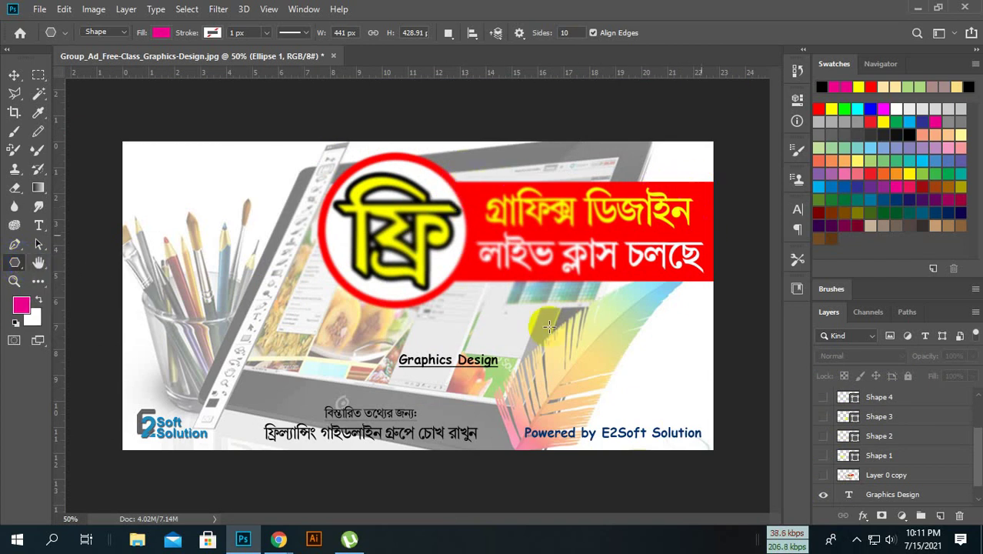
right_click(21, 264)
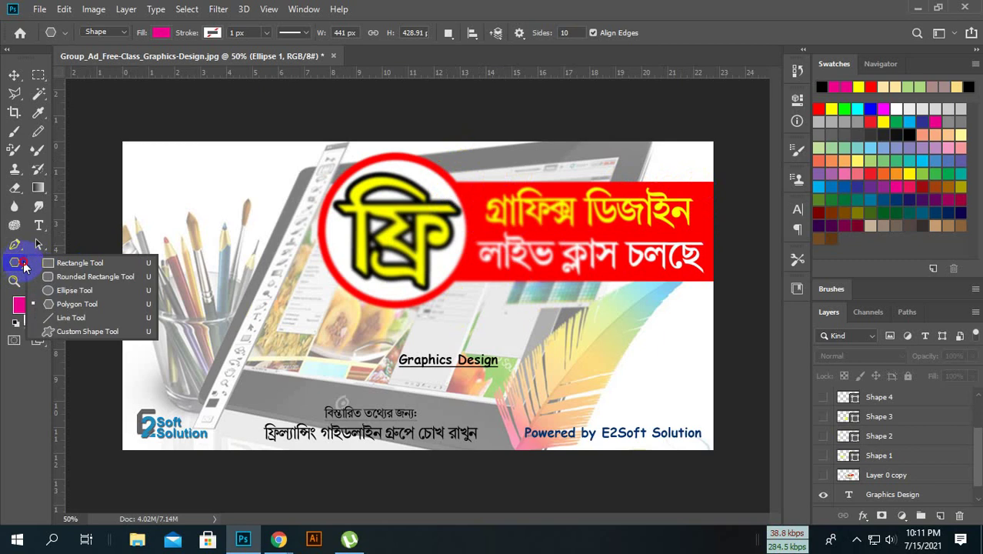
click(84, 263)
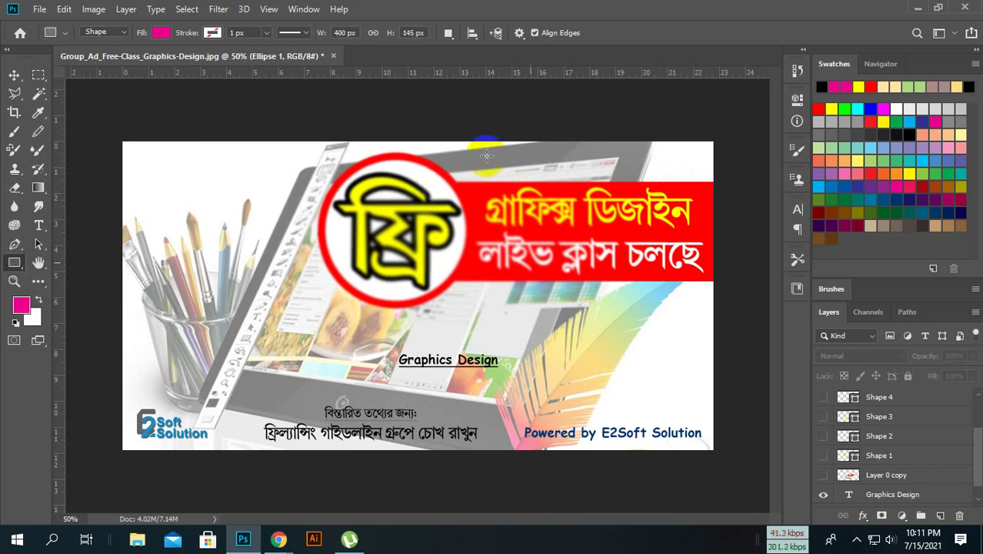
right_click(15, 265)
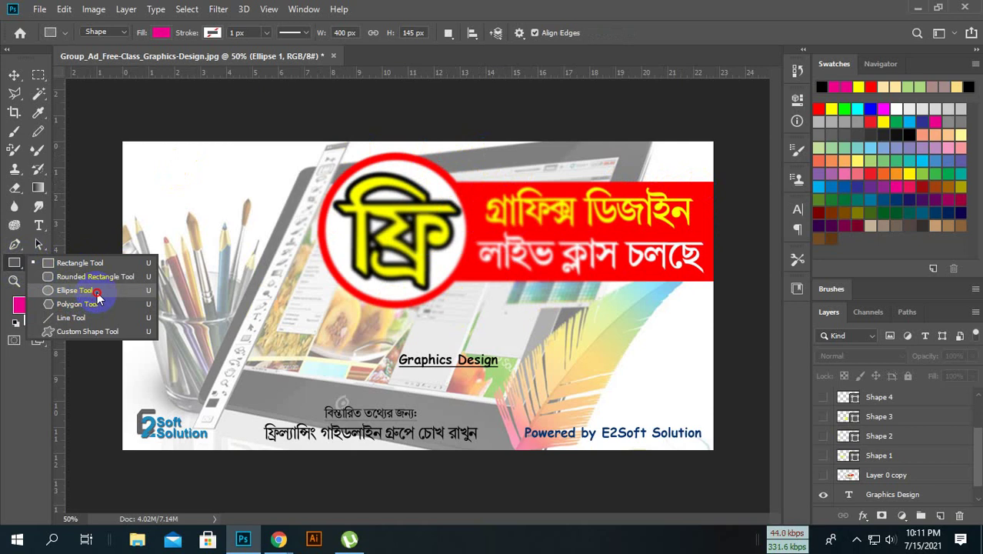
click(97, 293)
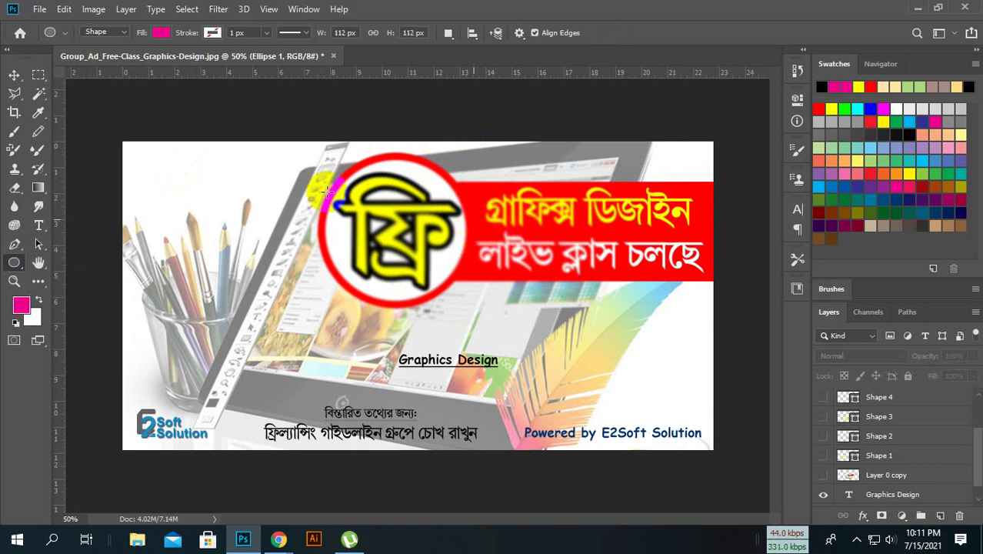
drag(333, 176, 496, 323)
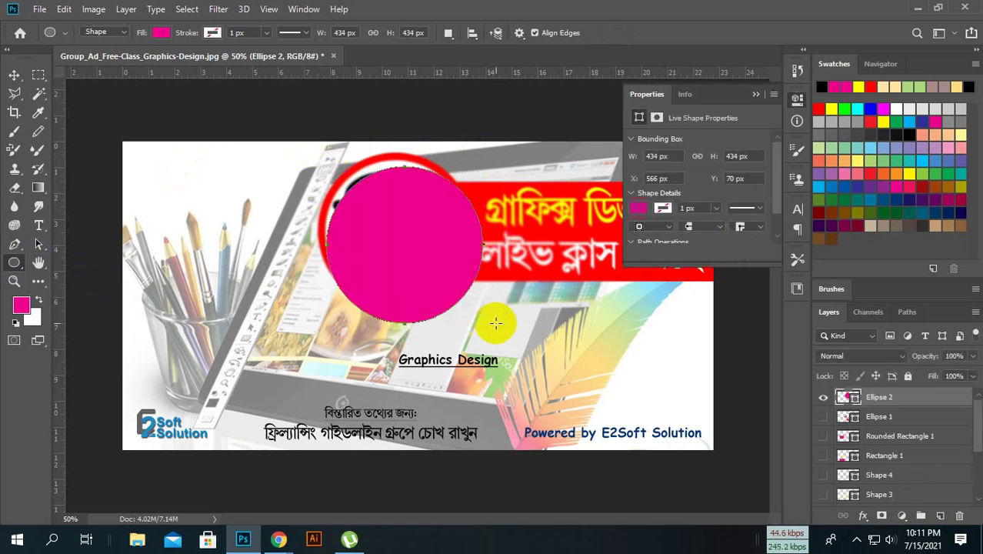
Step: With the Move tool, select Ellipse 2, zoom to 58.5% and enable Auto-Select
click(14, 75)
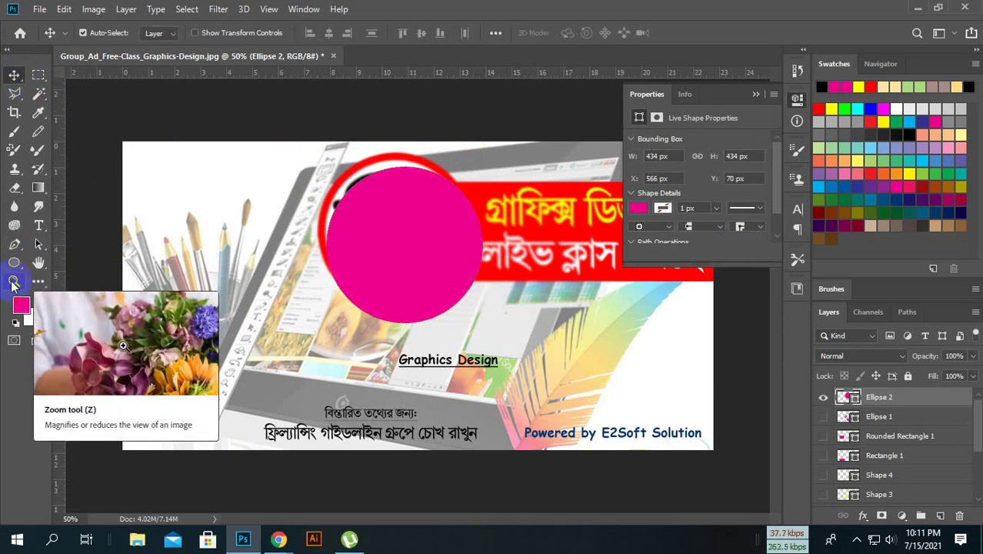
click(475, 312)
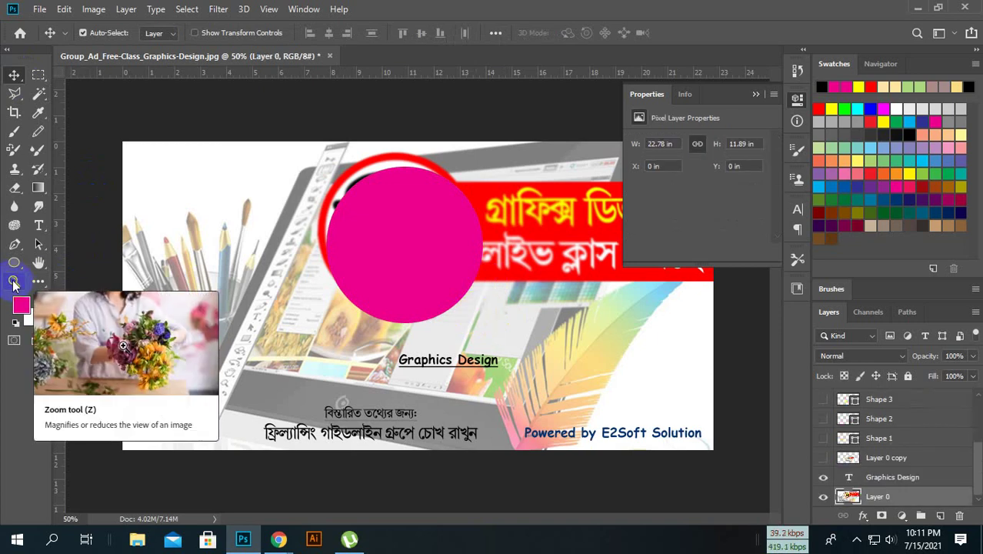
click(385, 273)
key(ctrl)
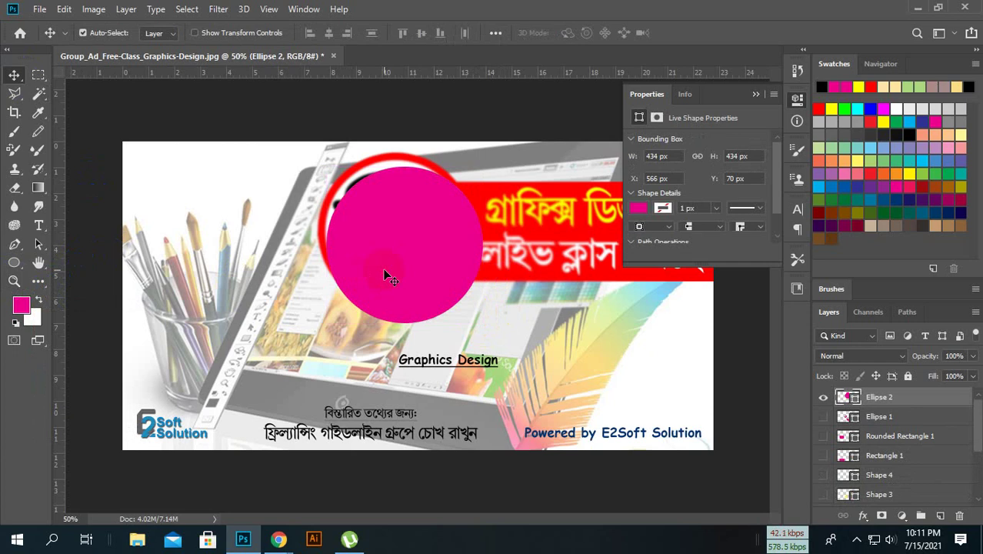
key(ctrl)
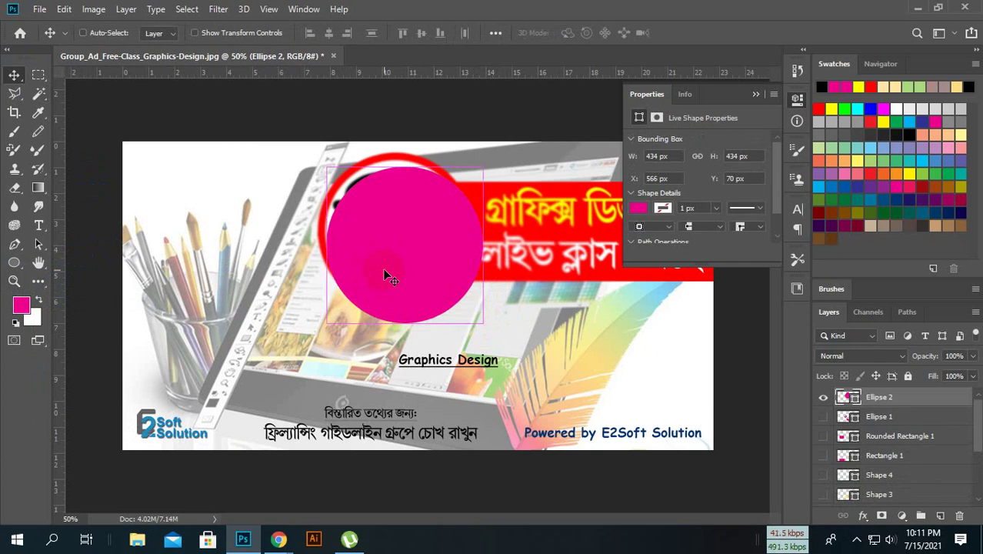
scroll(389, 277, up, 2)
scroll(389, 277, up, 1)
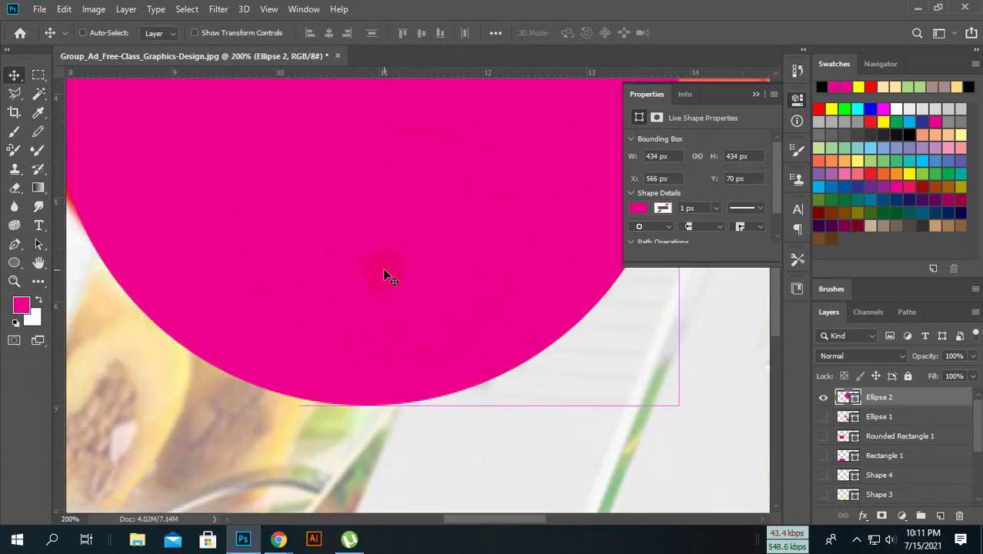
scroll(388, 277, up, 1)
scroll(388, 277, down, 2)
scroll(389, 277, down, 3)
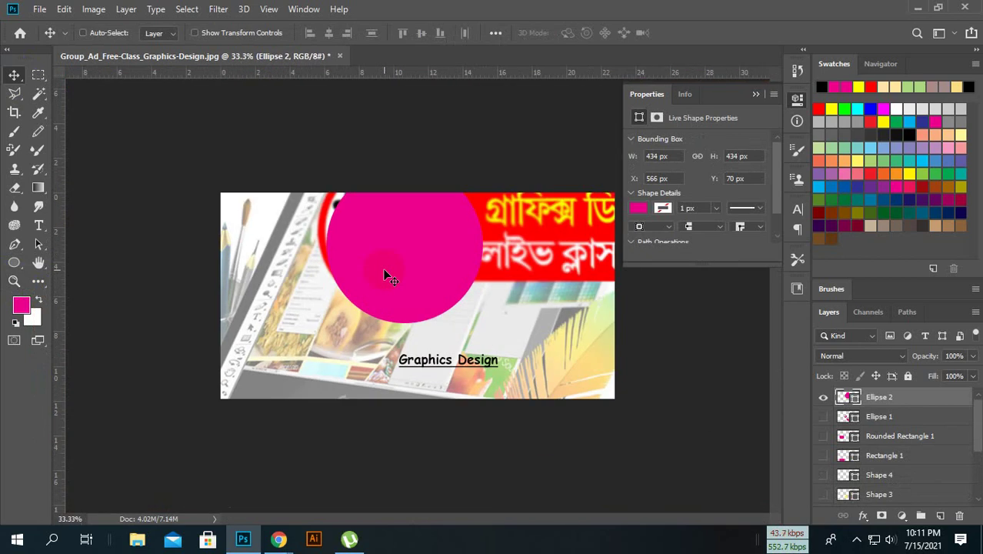
scroll(387, 277, up, 1)
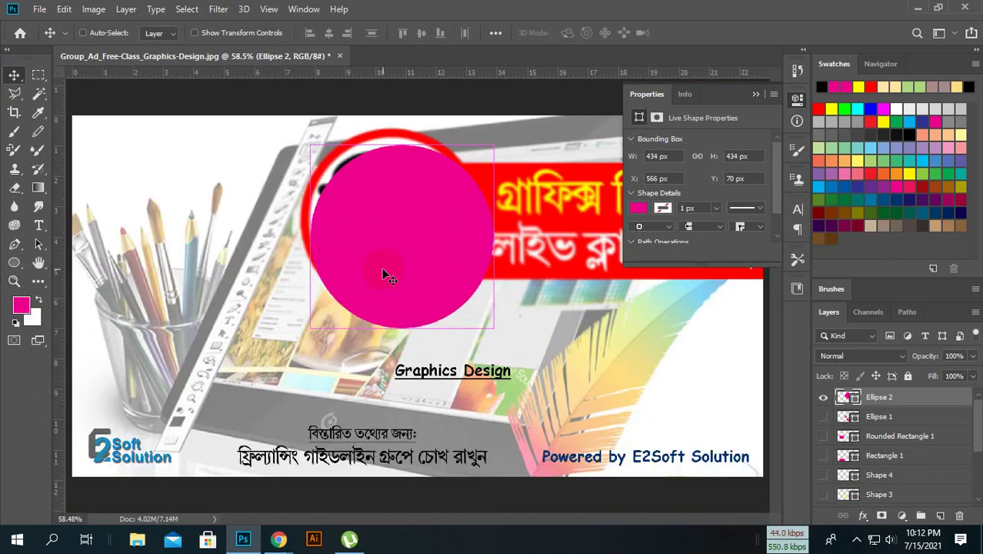
key(ctrl)
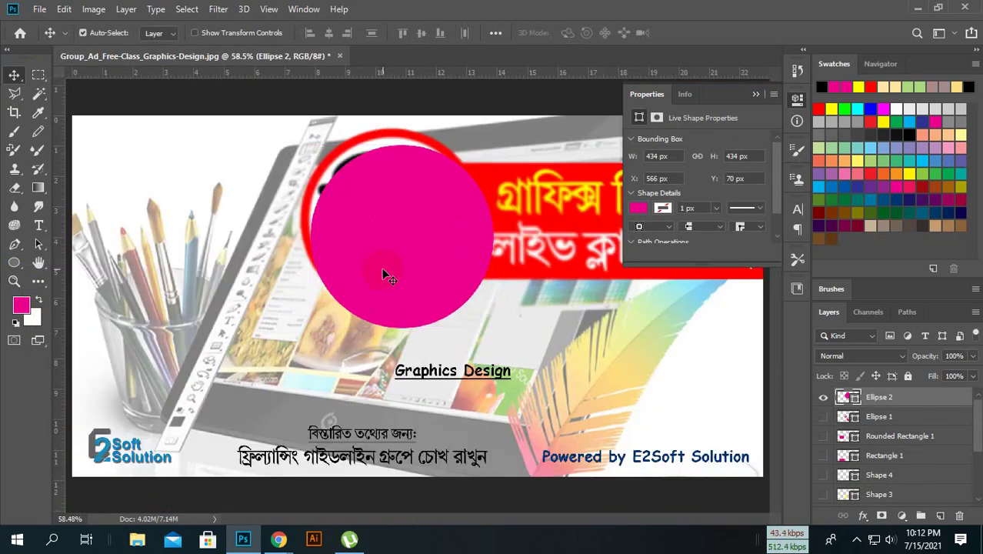
Step: Collapse the shape Properties panel and make yellow the background colour
click(755, 94)
click(35, 313)
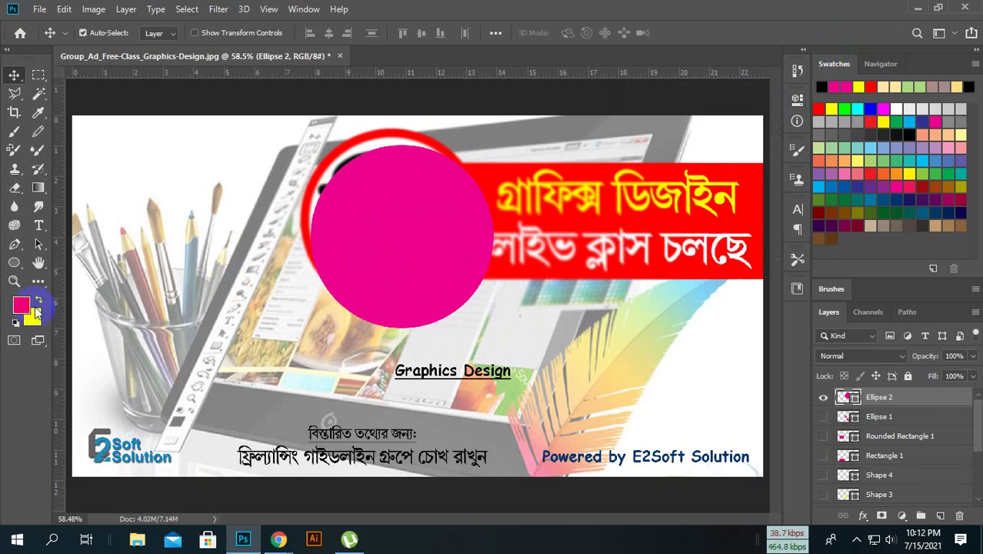
click(39, 282)
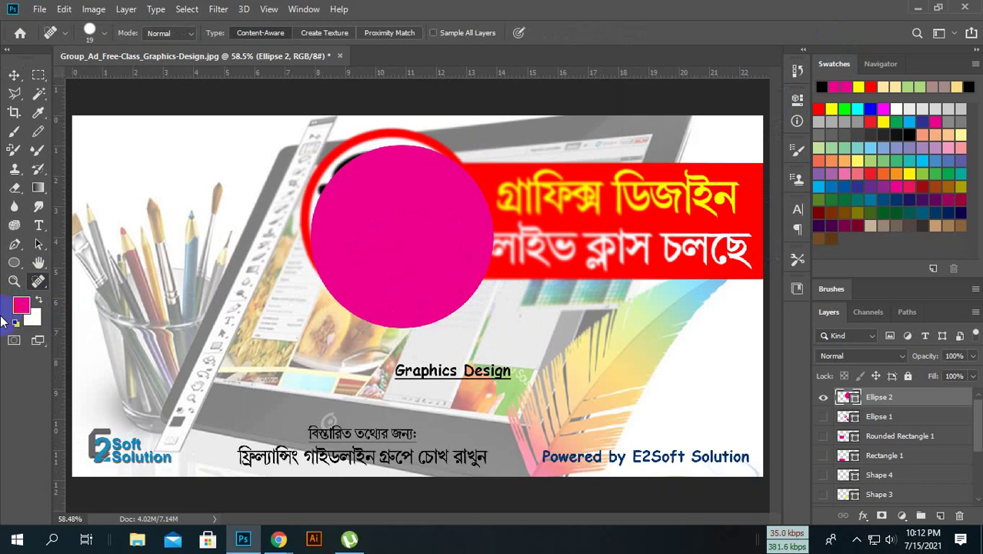
click(20, 308)
click(29, 317)
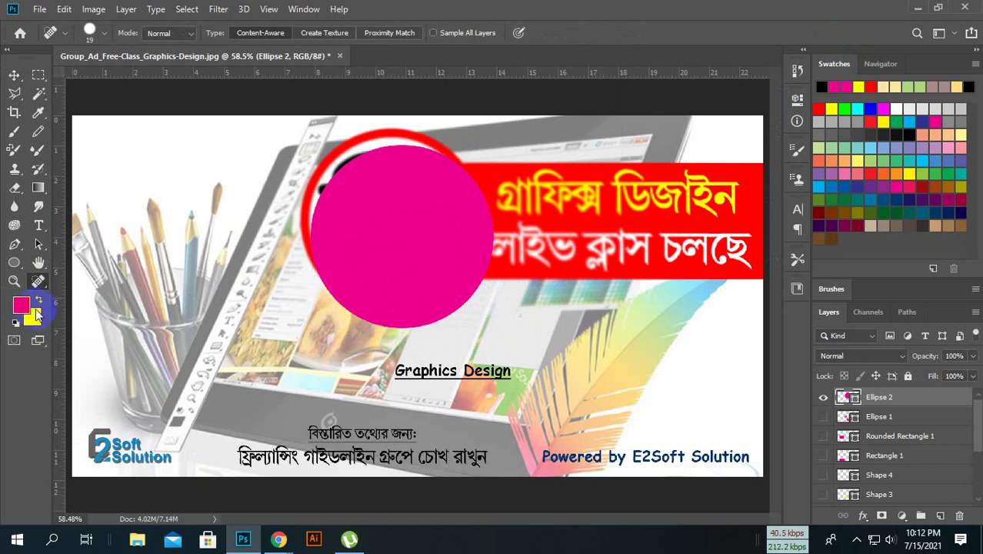
click(24, 309)
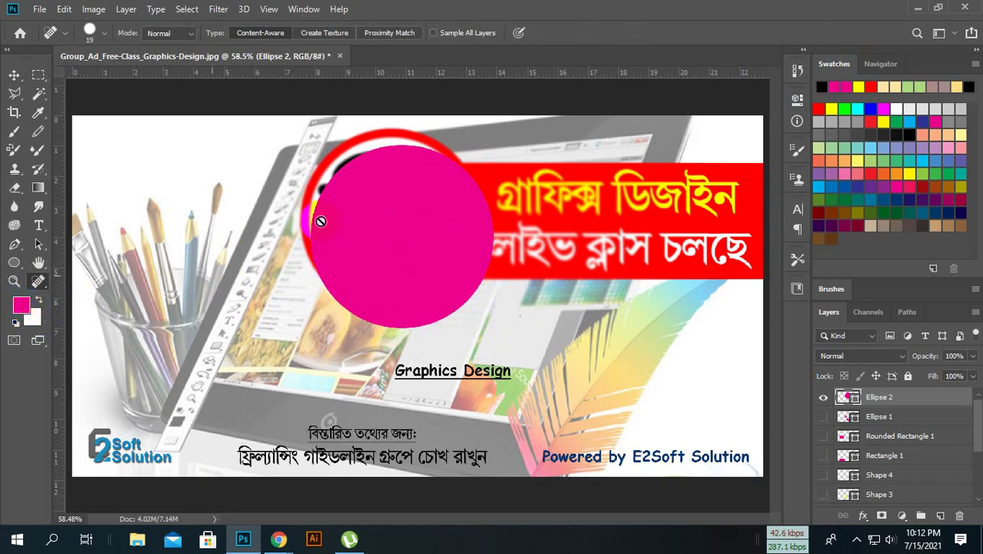
click(15, 76)
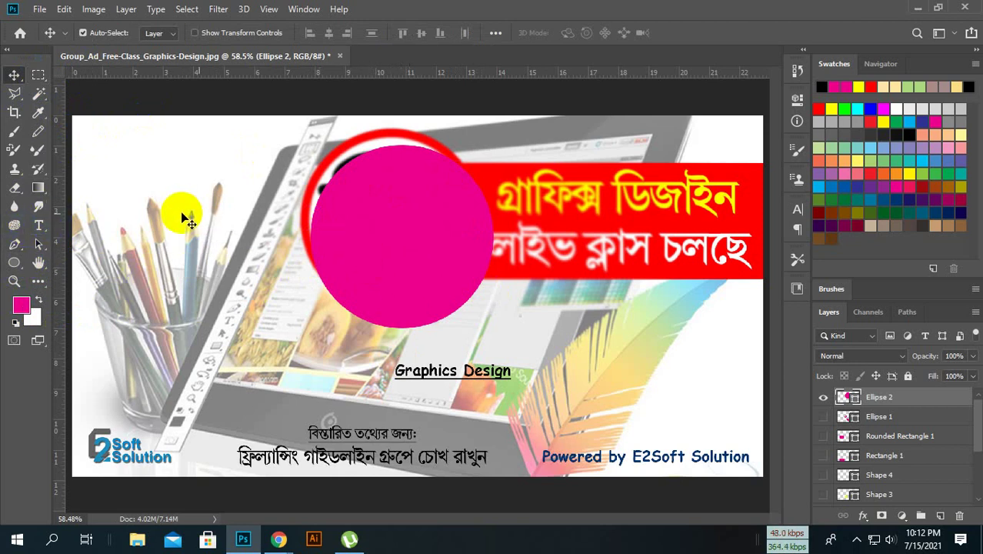
Step: Reset and reapply the yellow background, swapping colours until magenta is foreground again
click(22, 305)
click(40, 325)
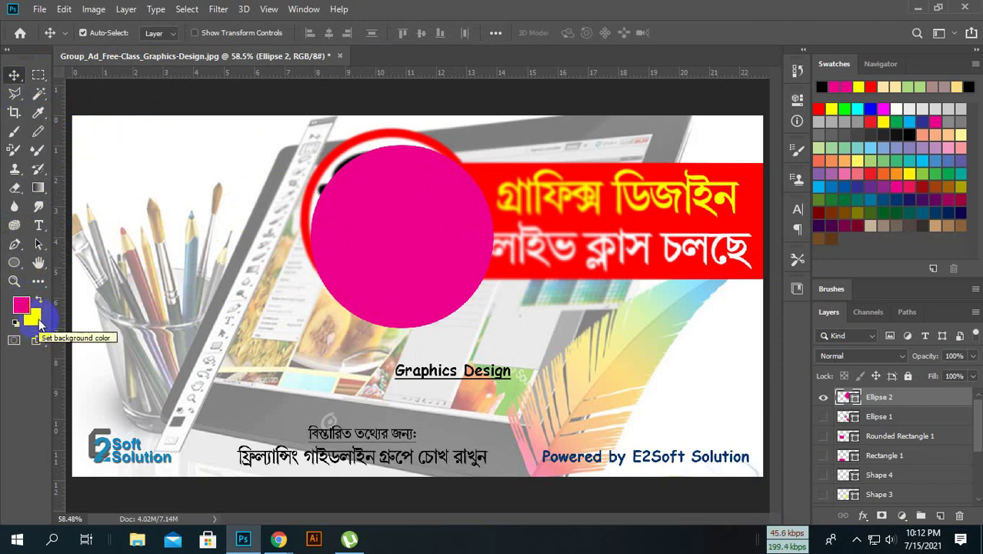
click(34, 317)
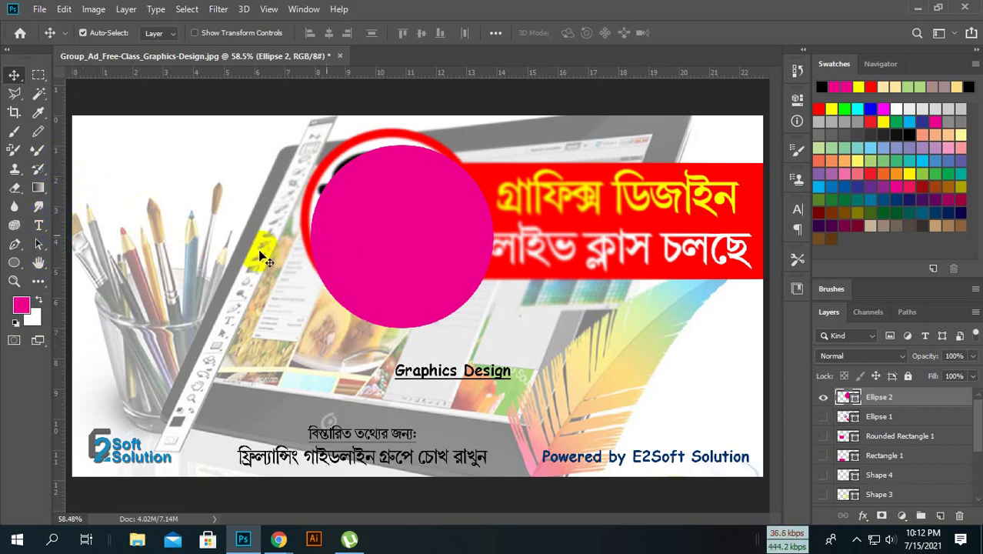
click(34, 319)
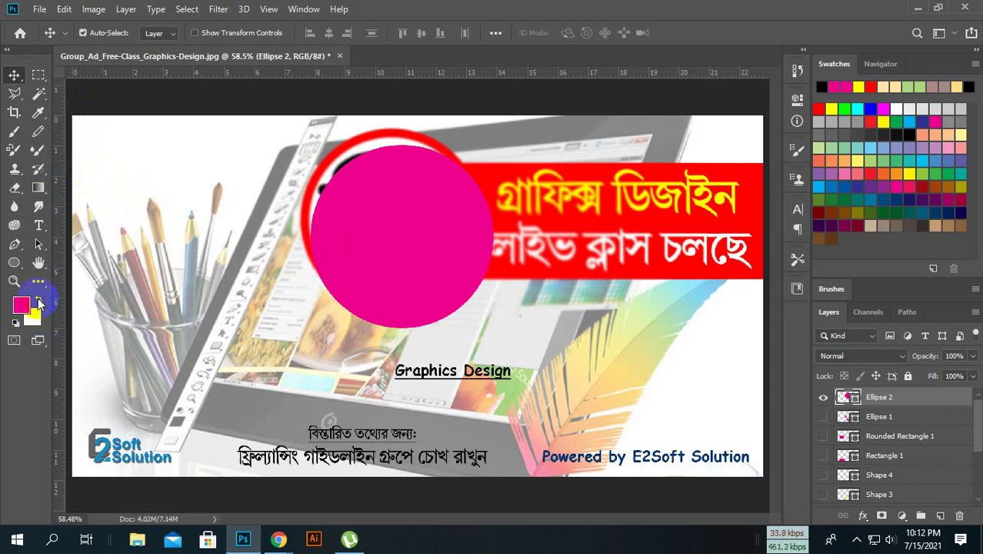
click(39, 302)
click(38, 302)
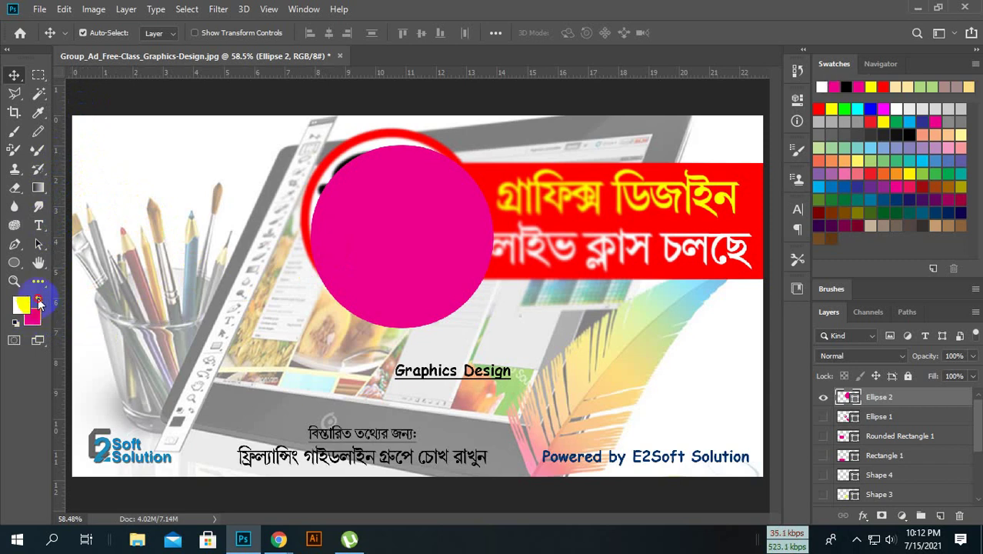
click(39, 302)
click(39, 302)
click(39, 302)
click(38, 302)
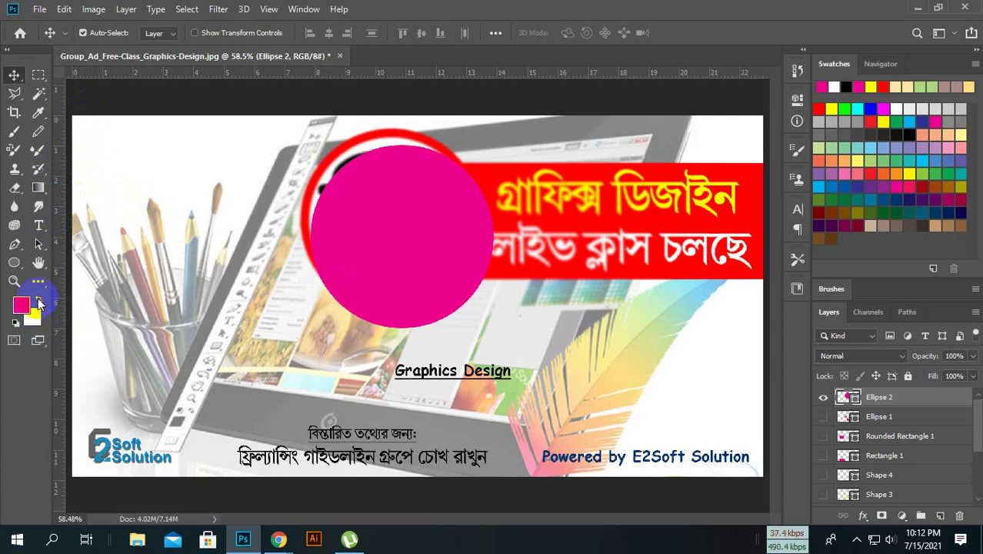
click(39, 302)
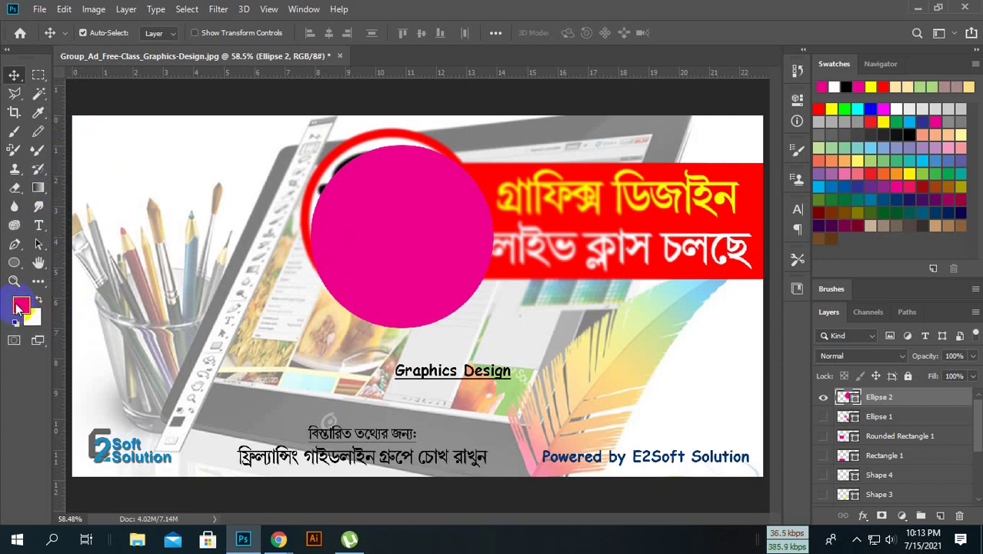
click(23, 306)
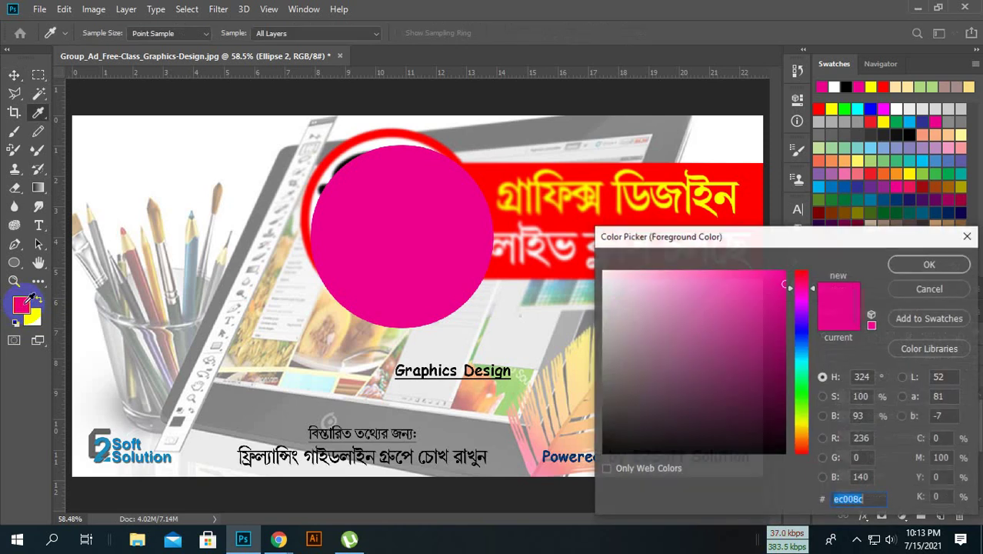
drag(777, 243, 610, 155)
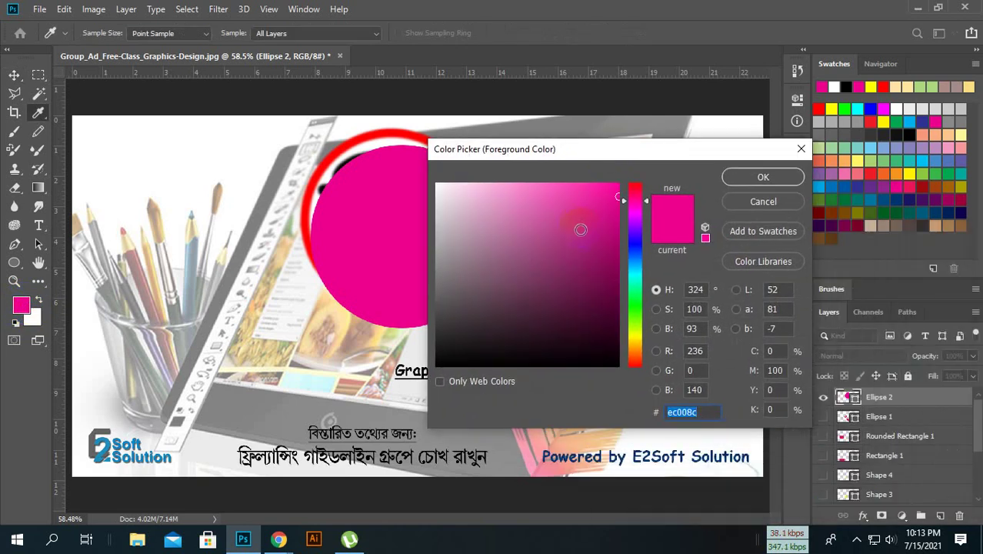
drag(580, 230, 591, 297)
click(629, 330)
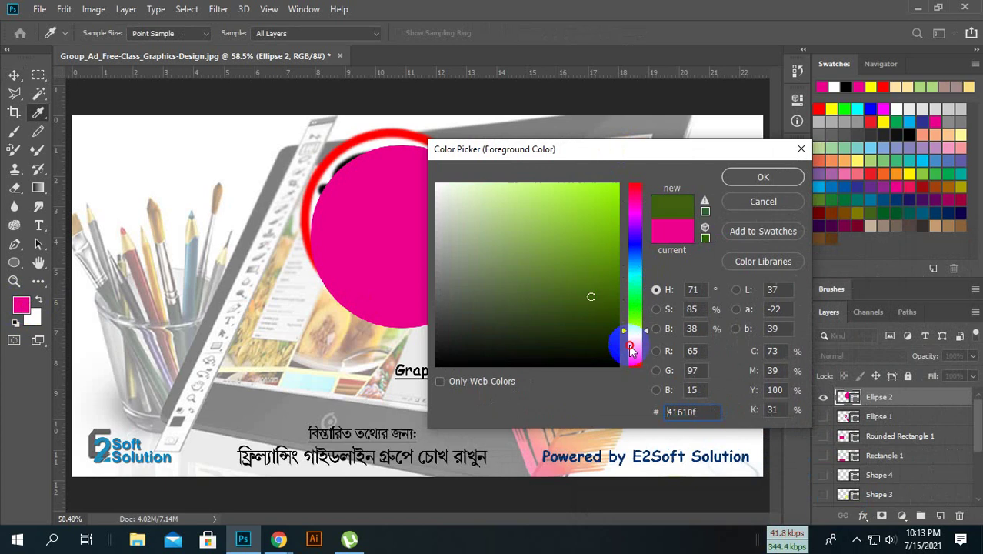
mouse_move(629, 350)
mouse_down()
mouse_move(634, 198)
mouse_move(638, 322)
mouse_up()
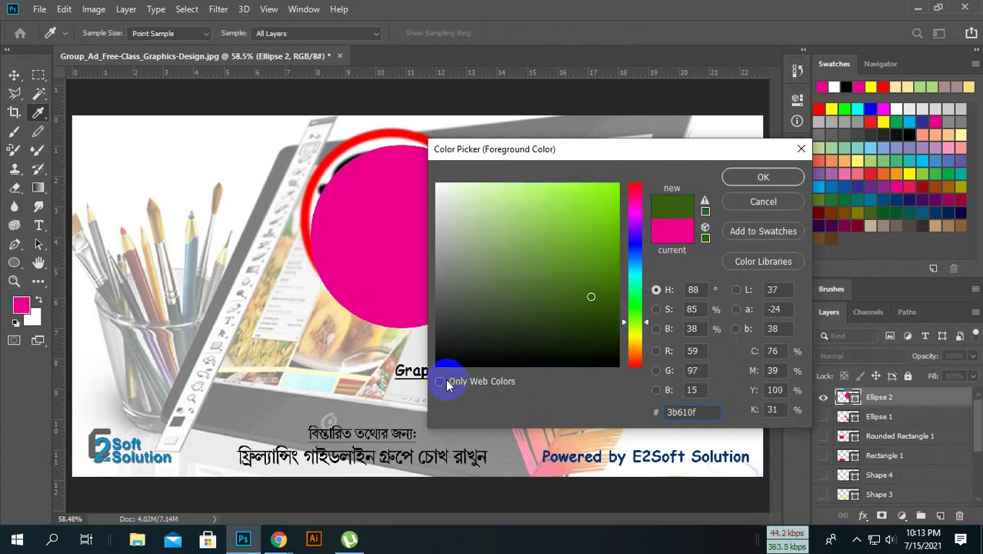
double_click(682, 412)
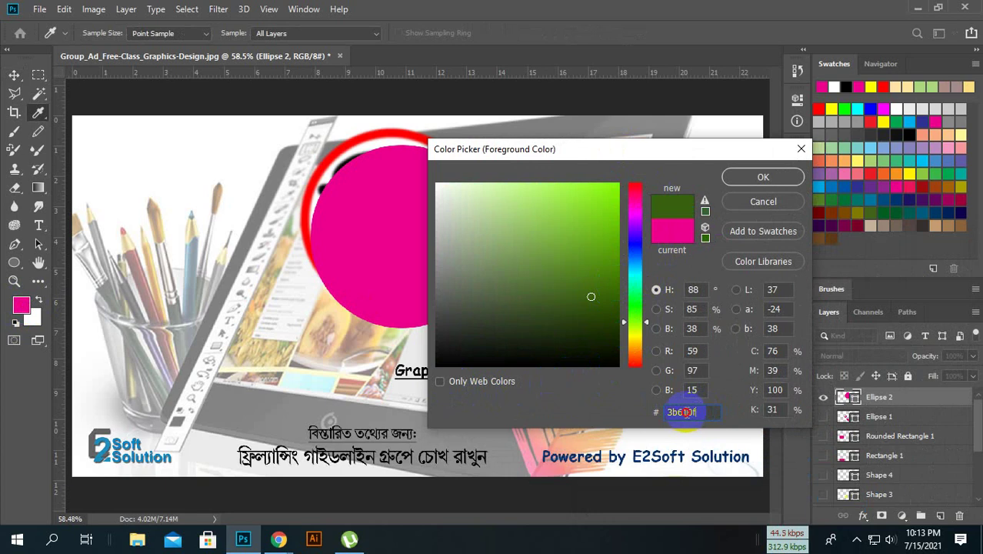
drag(685, 412, 657, 412)
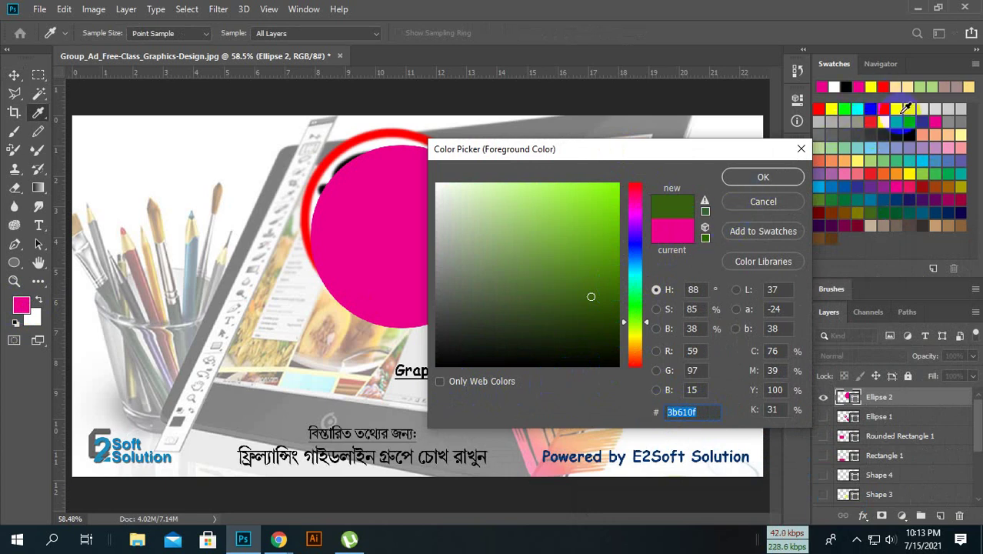
click(760, 204)
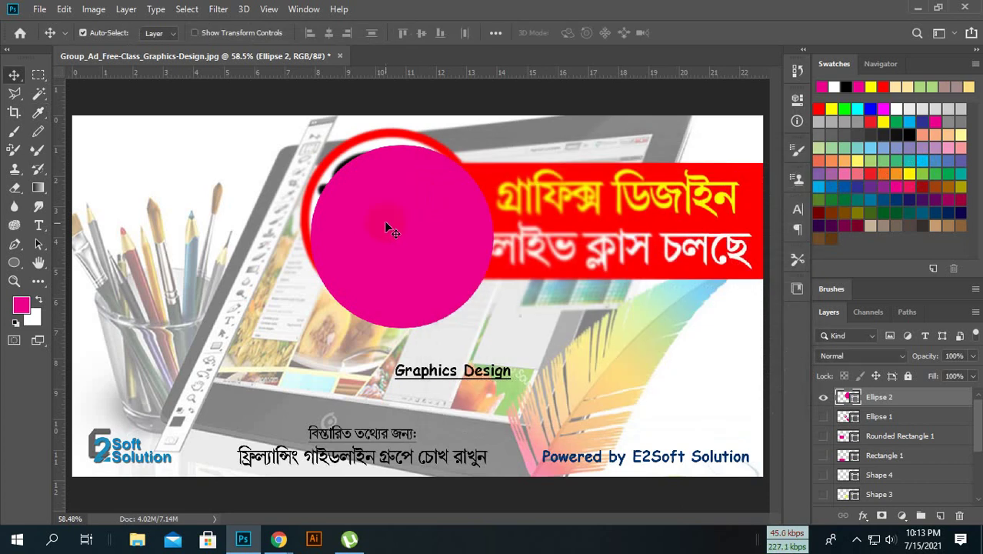
Step: Nudge the Ellipse 2 circle up and left to fully cover the red logo ring
drag(357, 230, 346, 215)
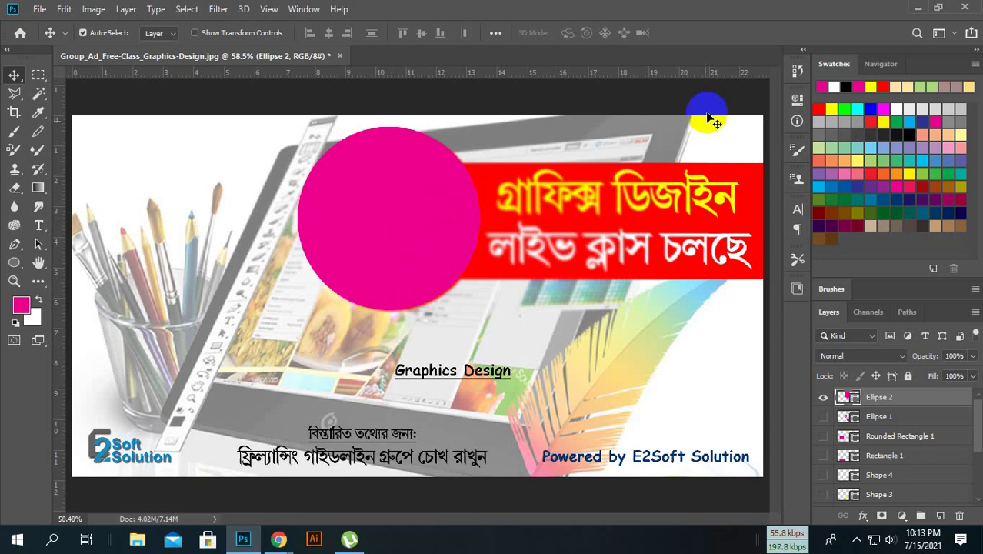
Step: Minimize Photoshop and bring the Google Meet presentation window back to the front
click(918, 8)
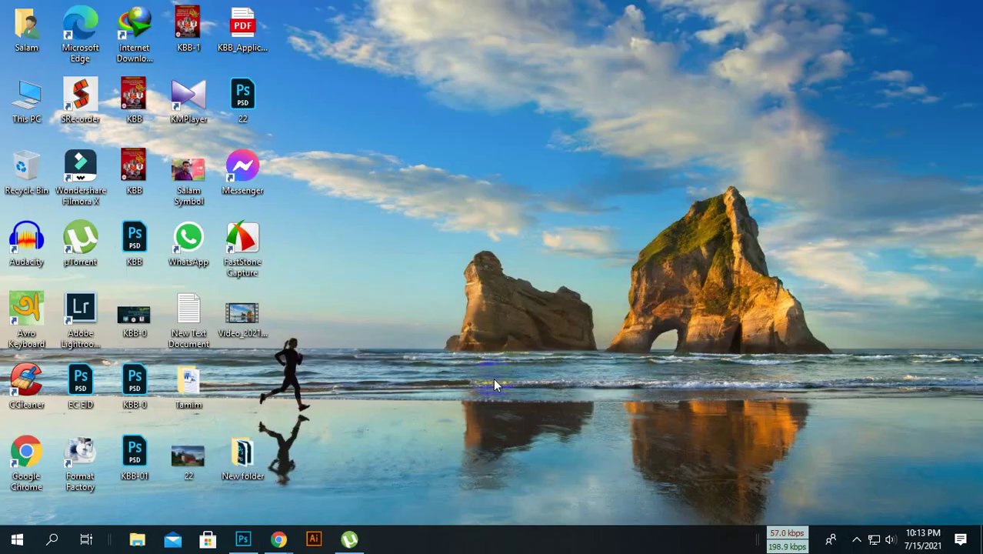
mouse_move(279, 539)
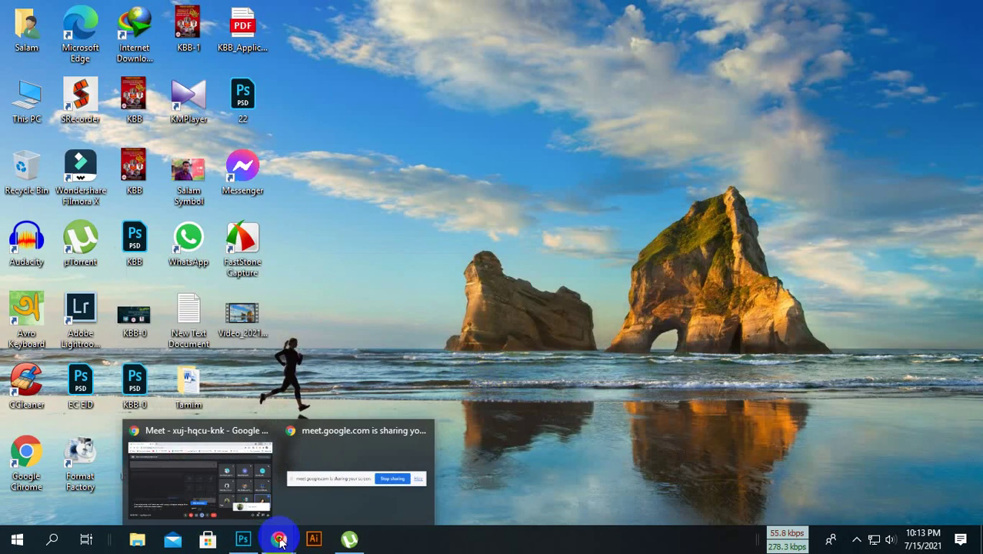
click(244, 466)
mouse_move(540, 329)
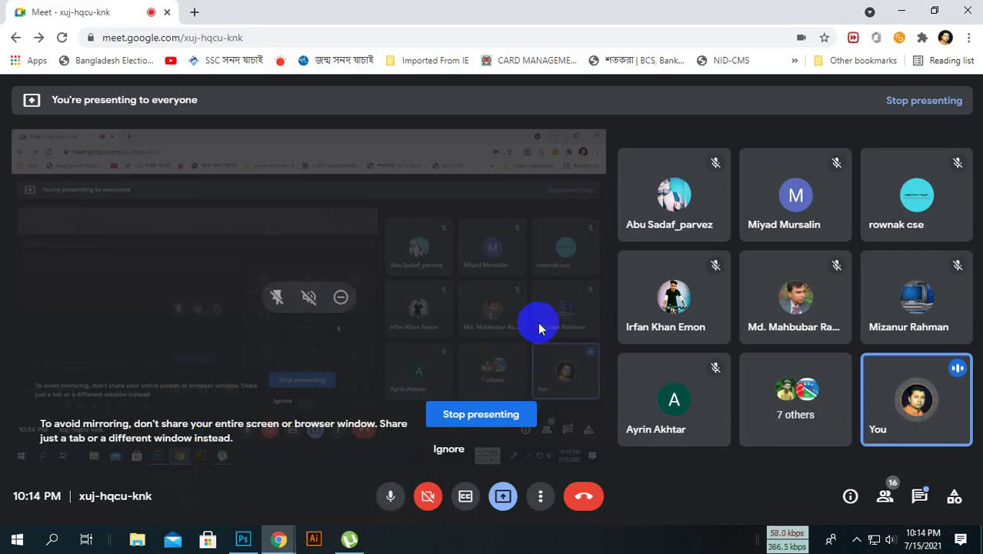
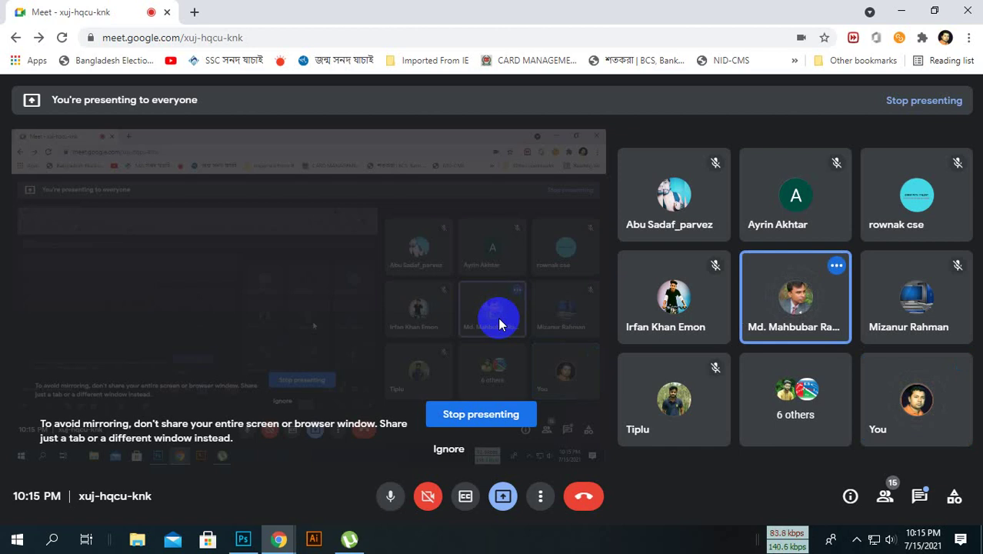
Step: Bring the Photoshop banner document to the front and select the standard Pen tool
click(243, 537)
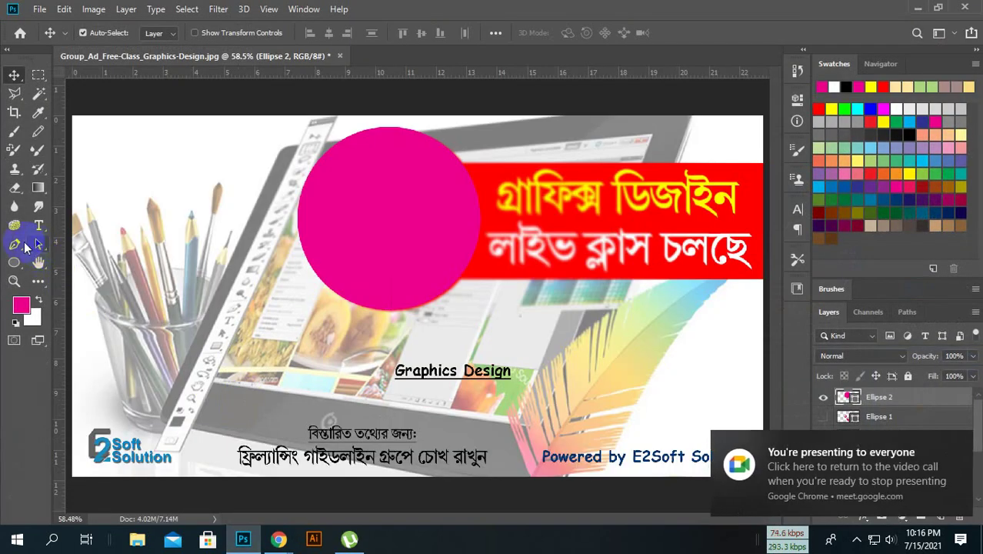
click(14, 244)
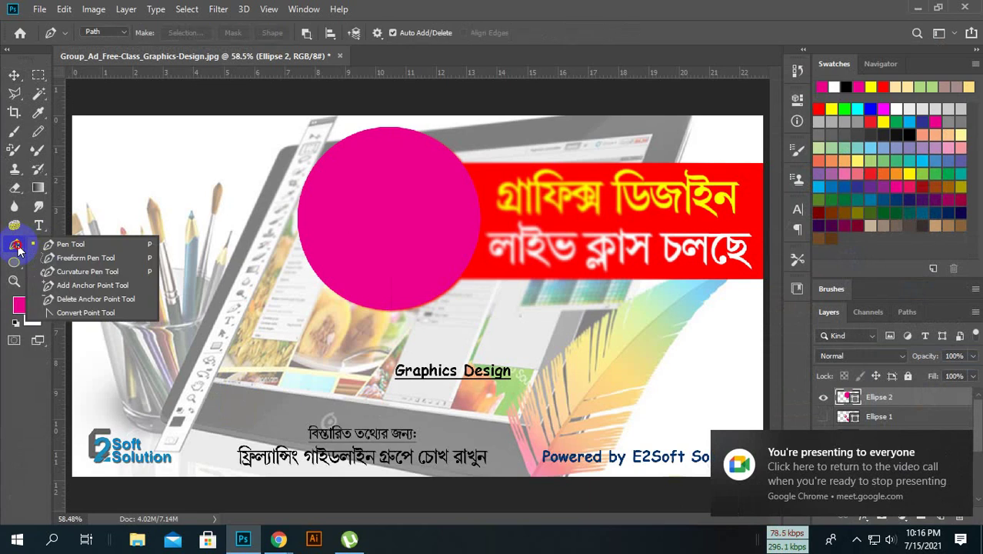
click(115, 250)
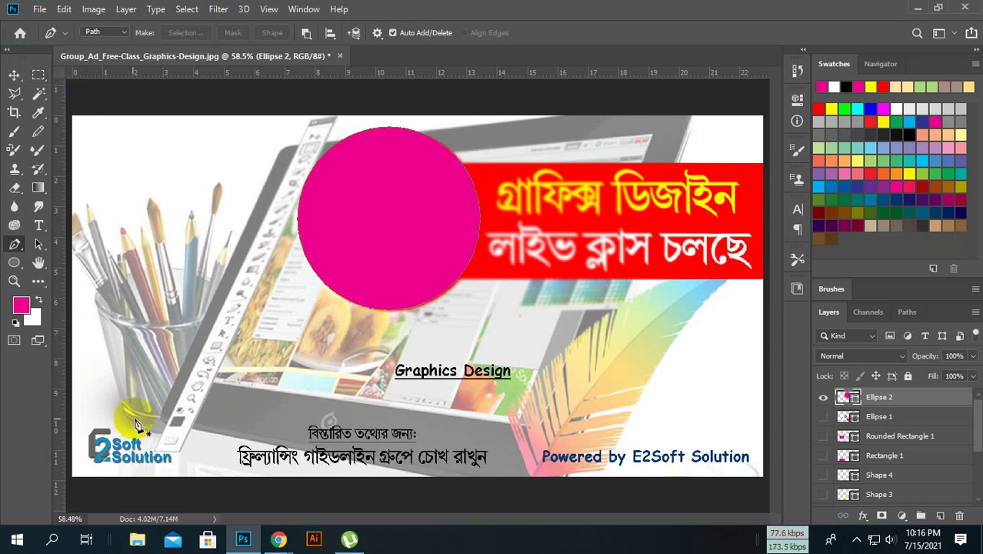
mouse_move(279, 539)
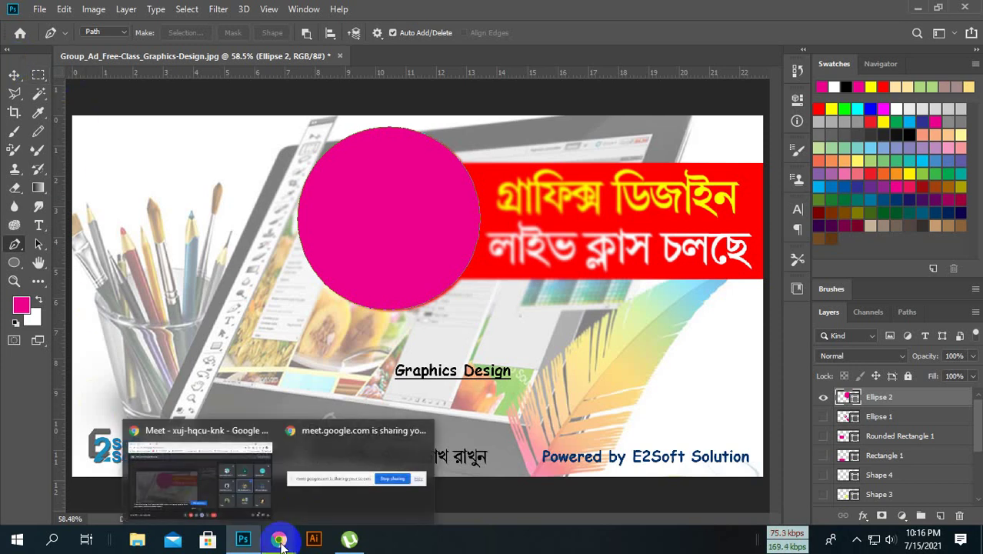
Step: In Meet, toggle the microphone off and on, leave it unmuted, and return to Photoshop
click(227, 456)
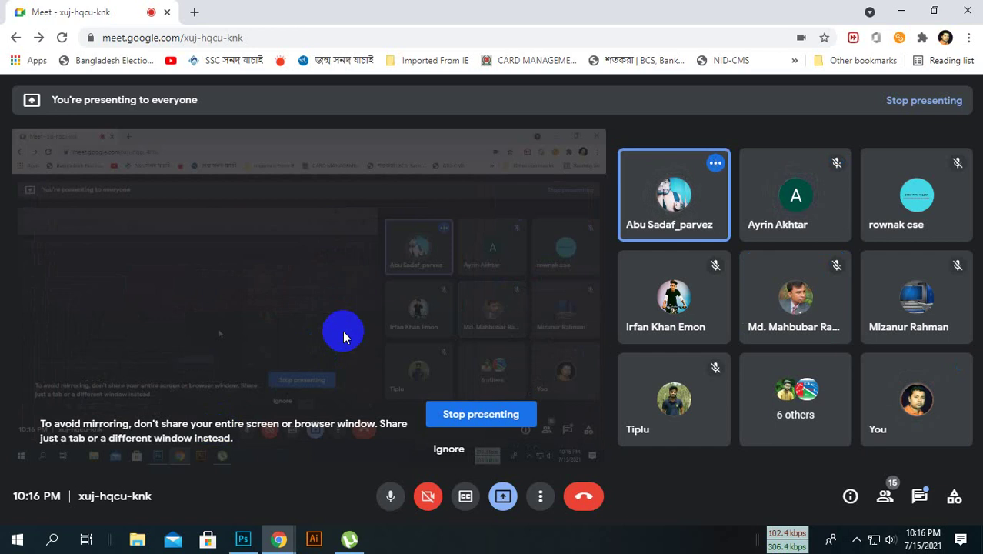
click(891, 542)
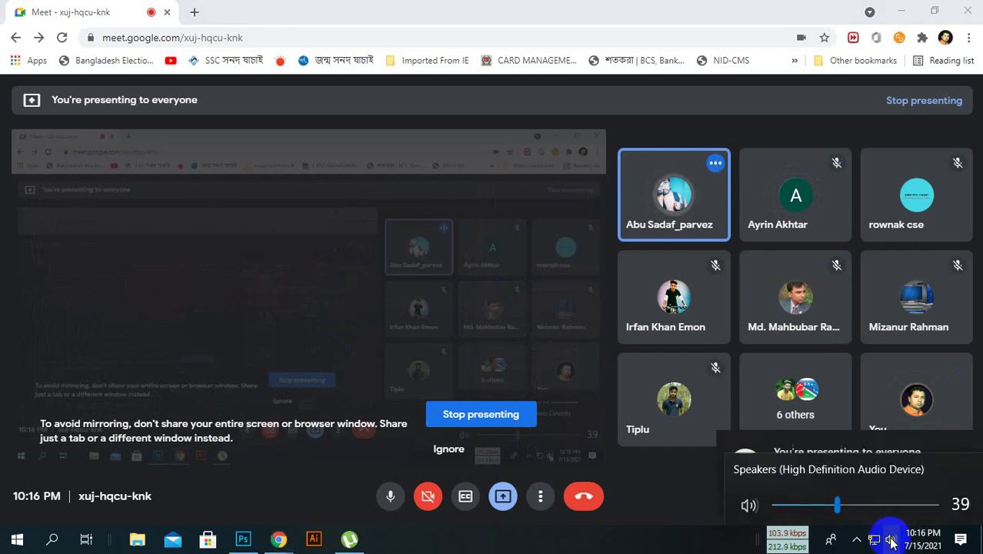
click(390, 497)
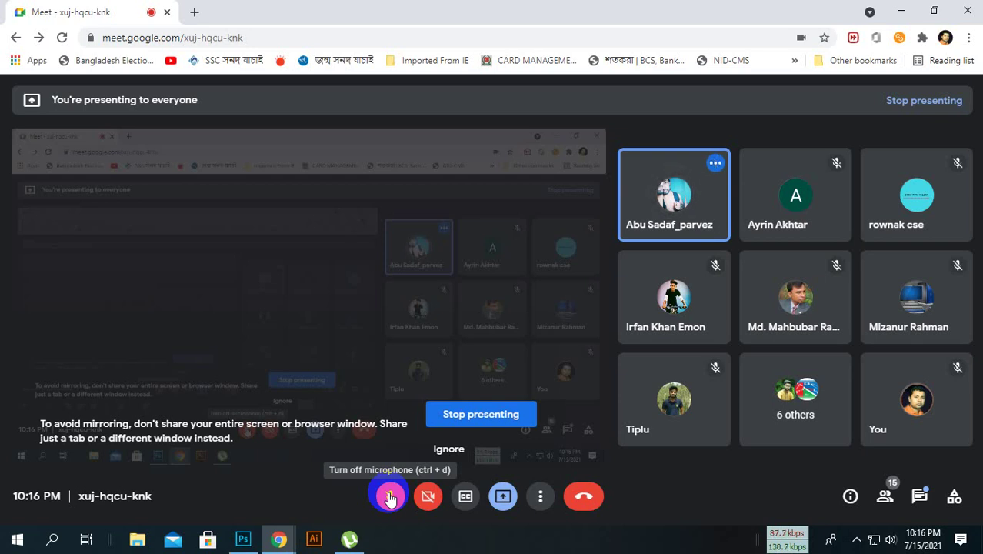
click(390, 499)
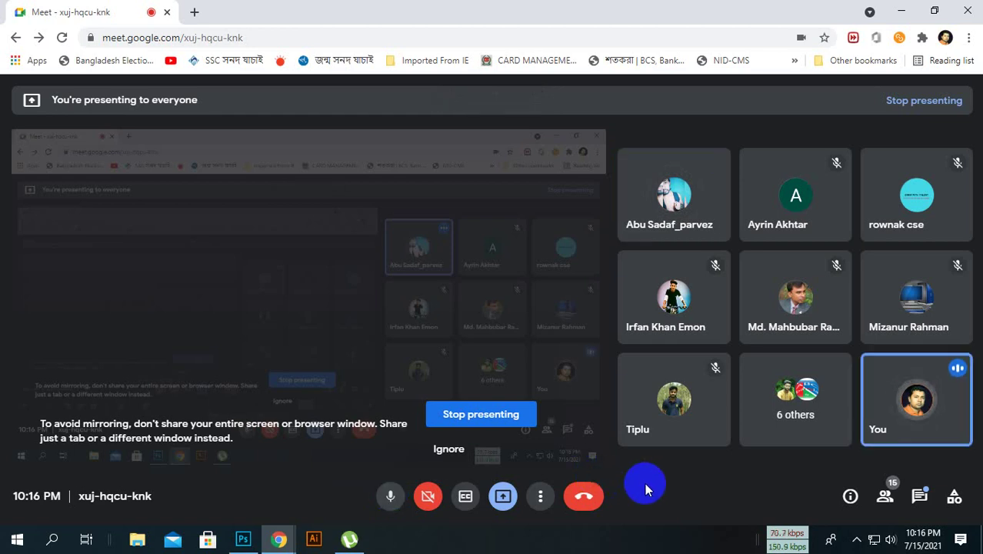
click(390, 495)
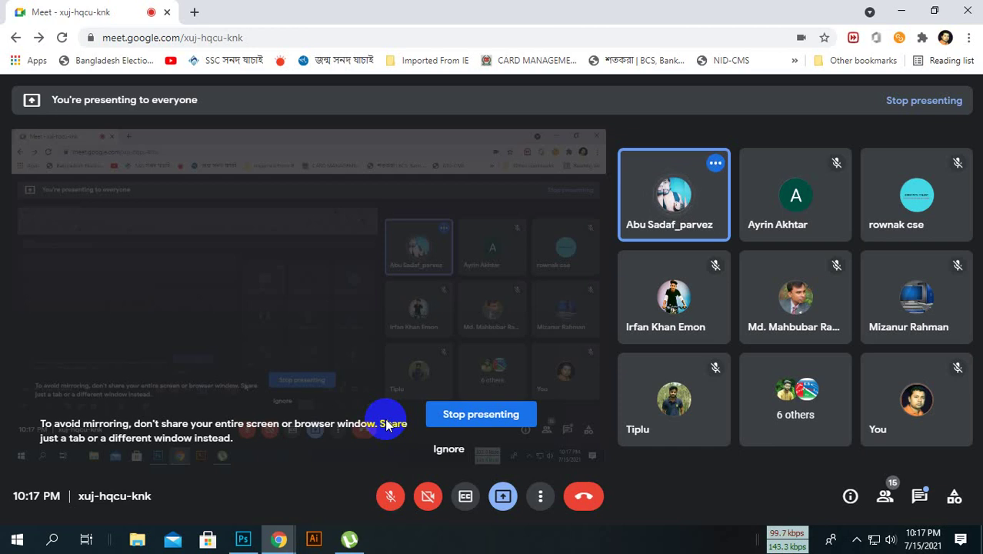
click(388, 496)
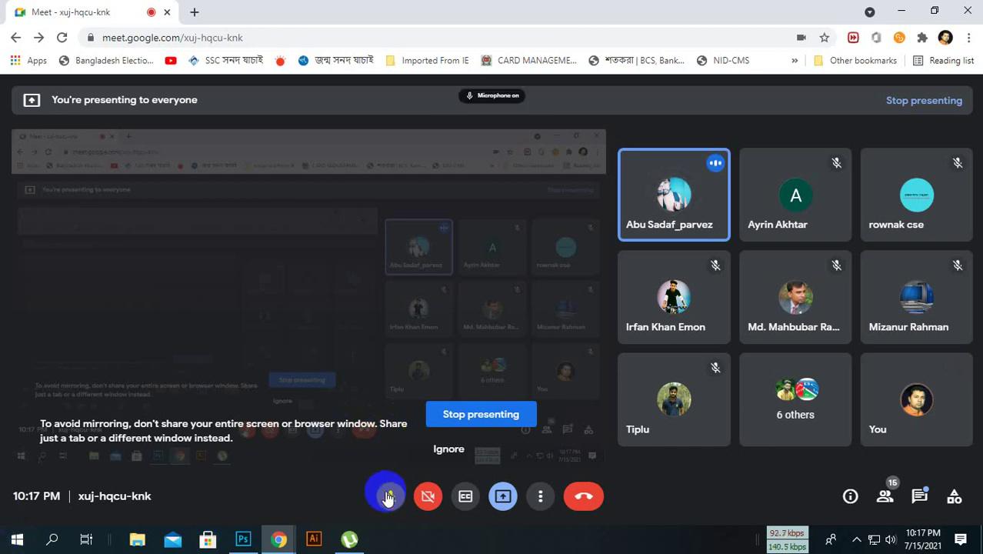
click(243, 537)
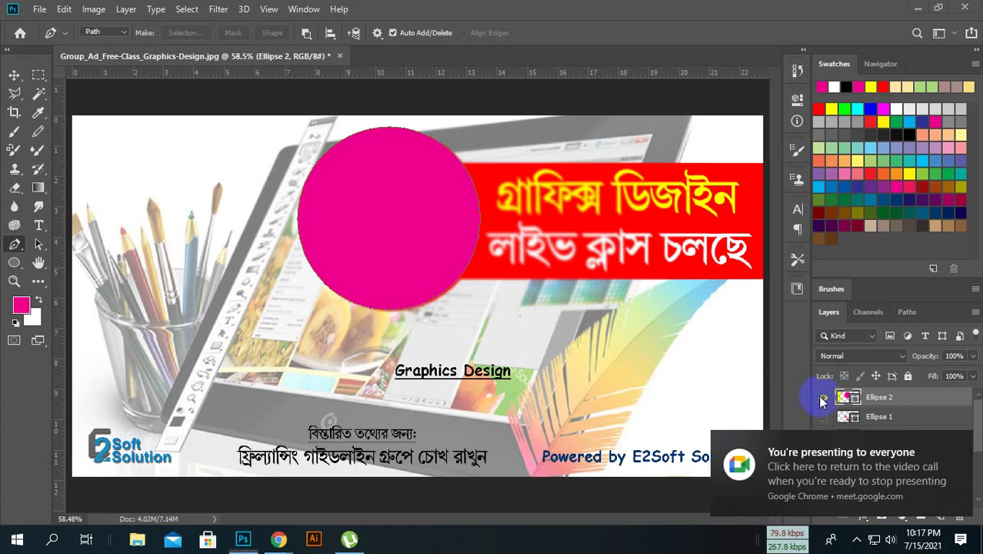
Step: Hide the pink Ellipse 2 layer to reveal the yellow ফ্রি badge, then go back to Meet
click(14, 75)
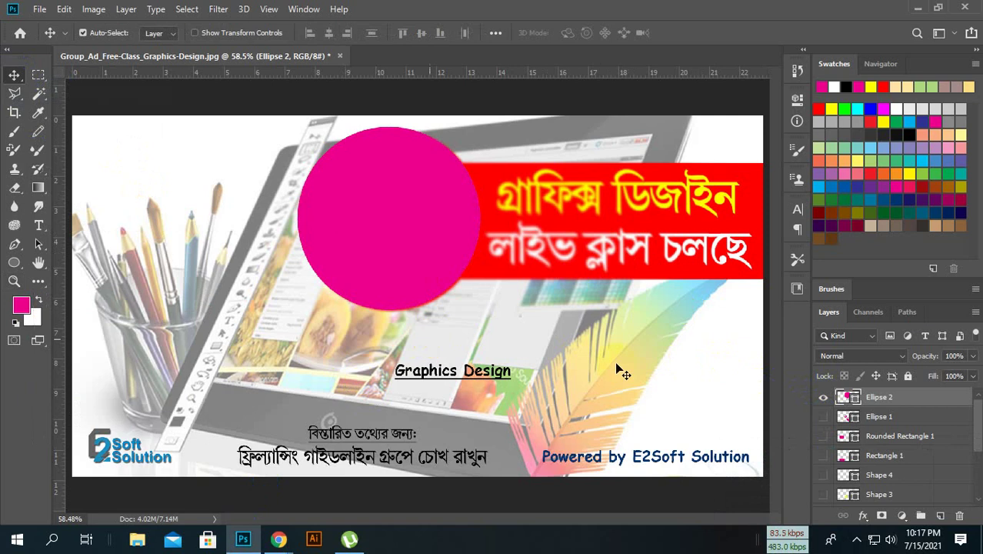
click(823, 397)
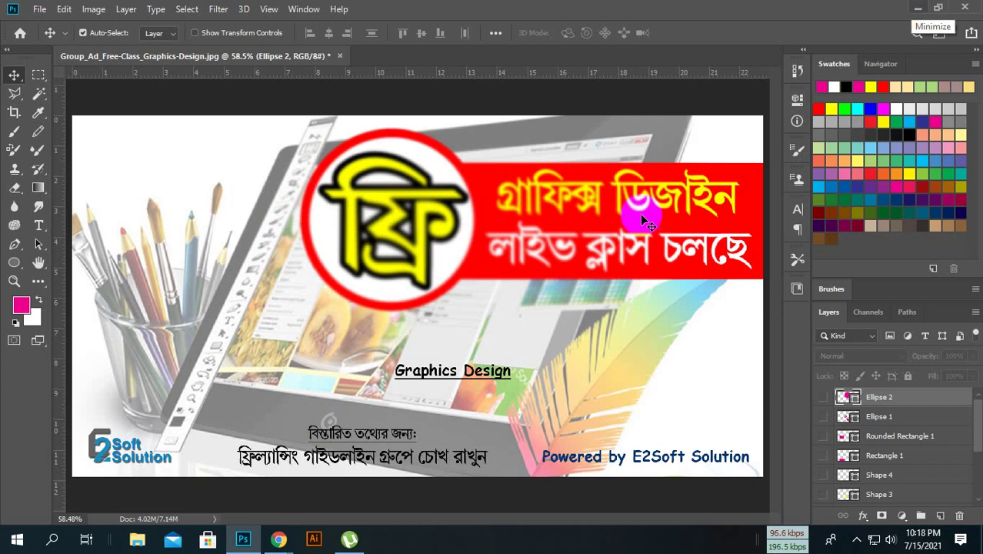
mouse_move(278, 539)
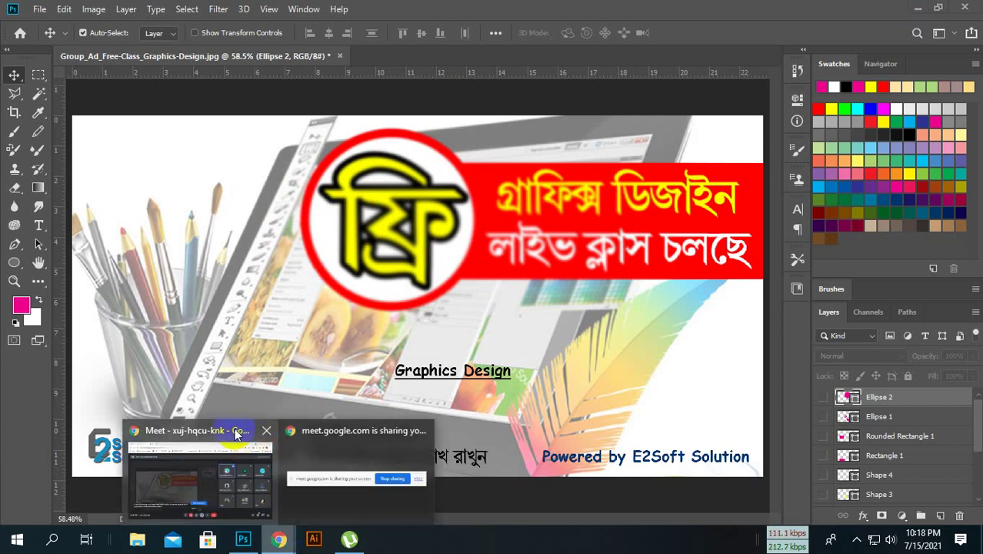
click(231, 421)
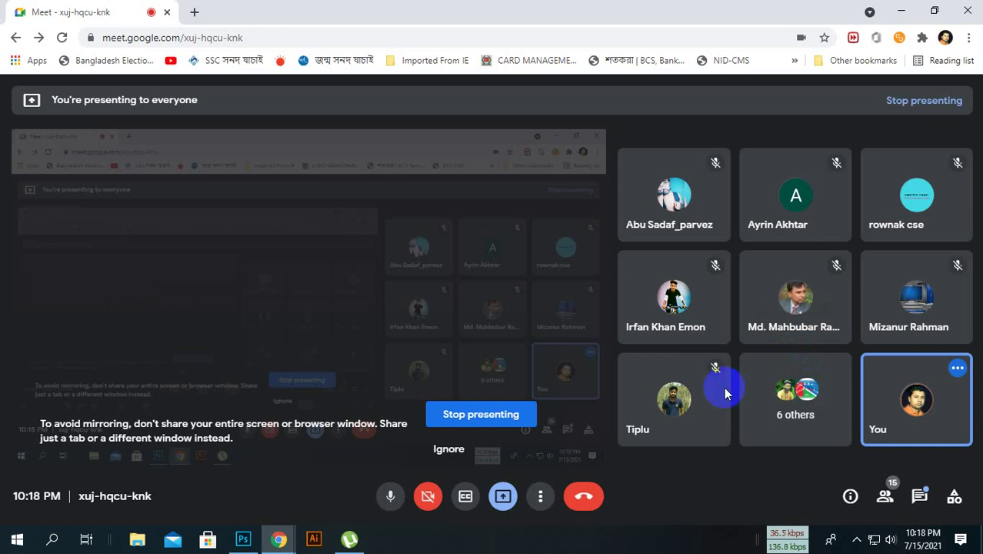
mouse_move(243, 540)
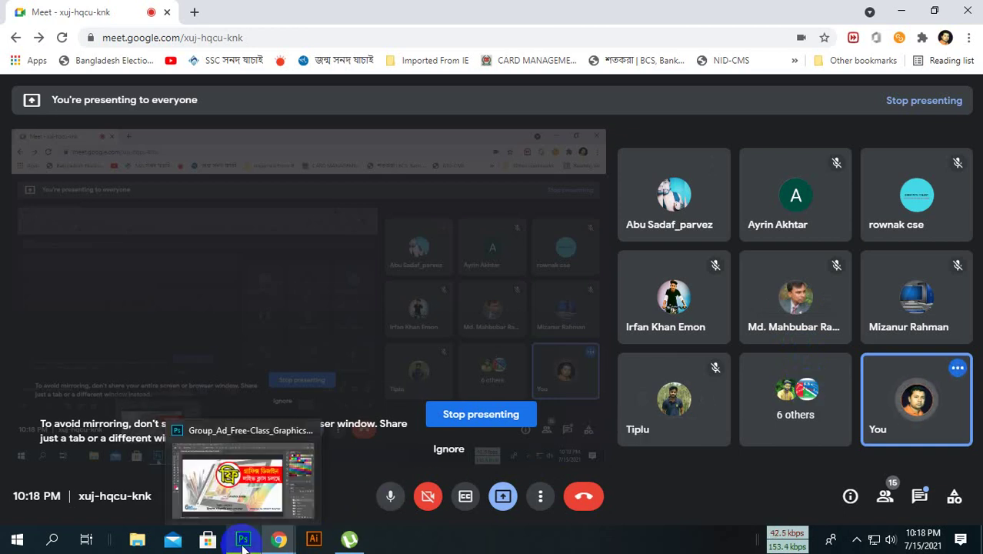
Step: Back in Photoshop, nudge the badge circle slightly left and get the banner ready for cropping
click(250, 437)
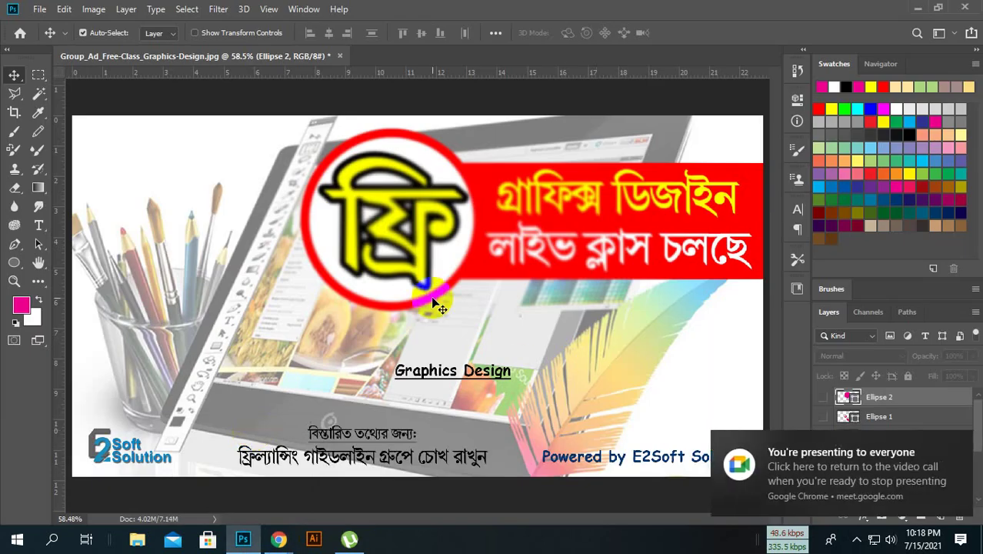
drag(431, 294, 425, 292)
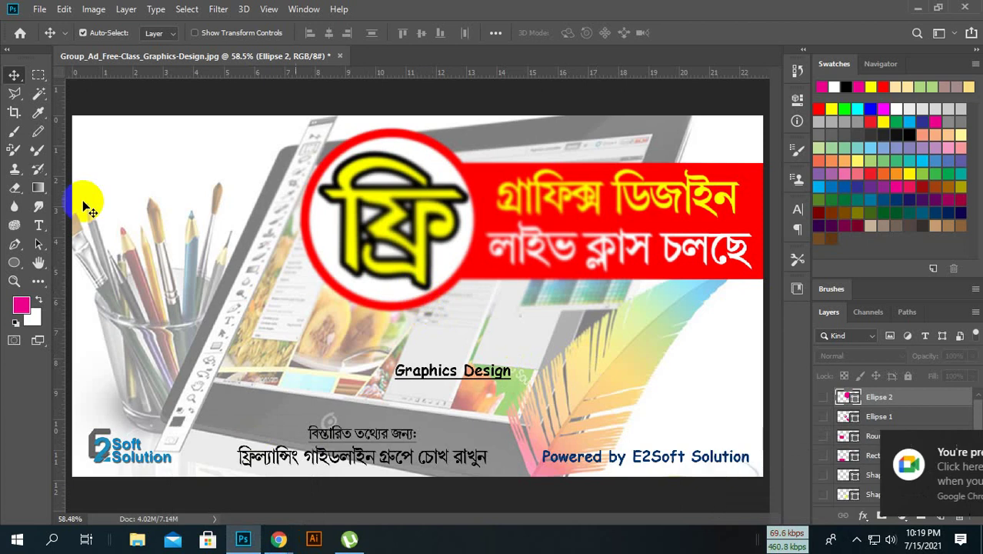
click(14, 113)
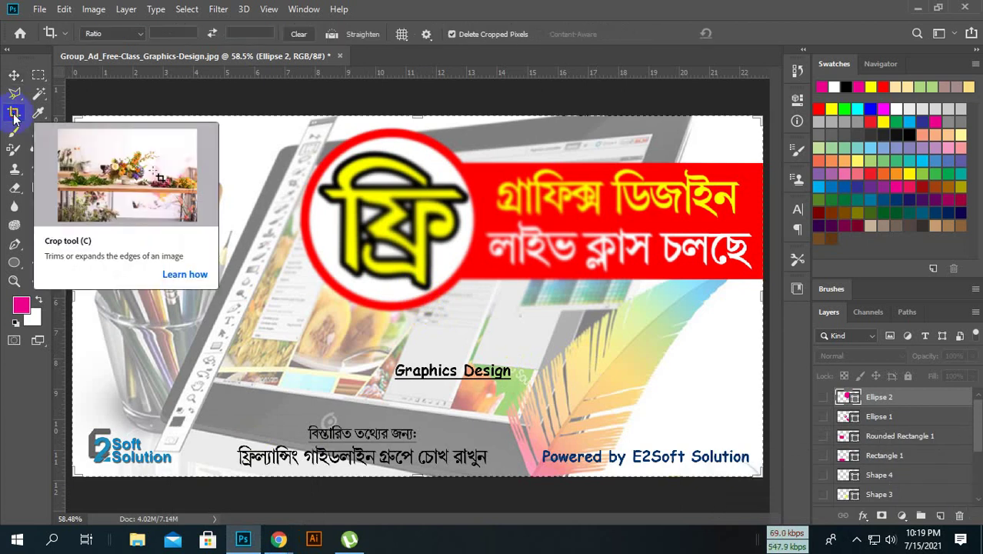
click(14, 74)
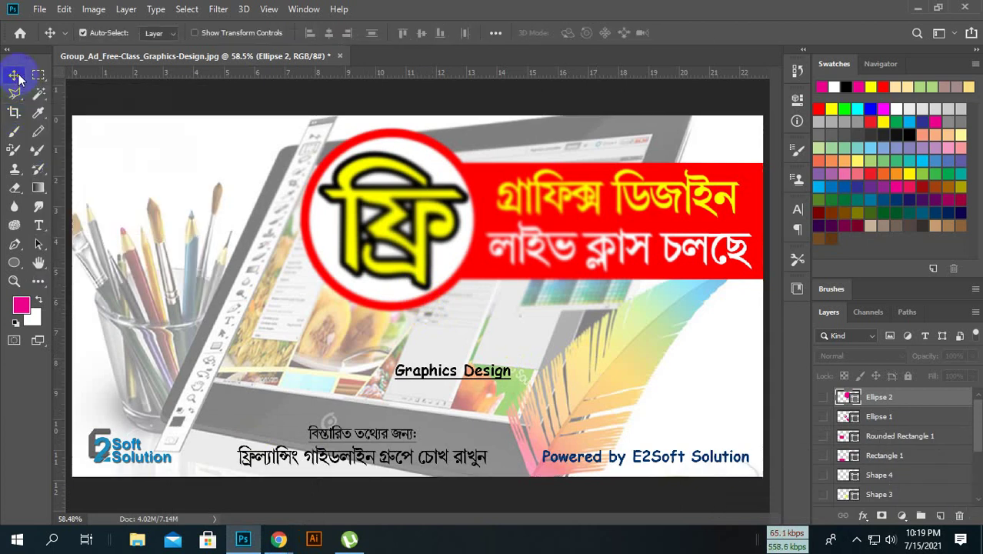
click(919, 11)
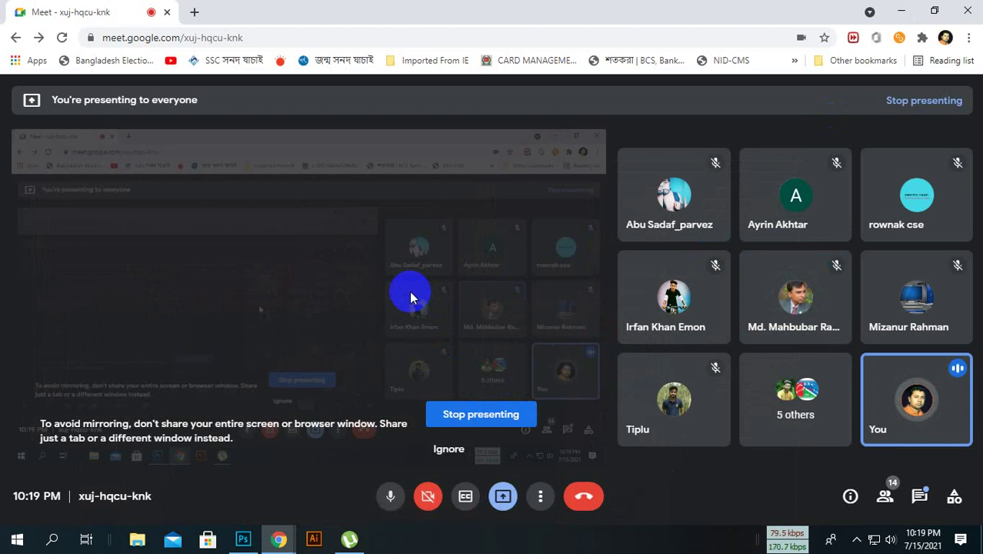
click(242, 538)
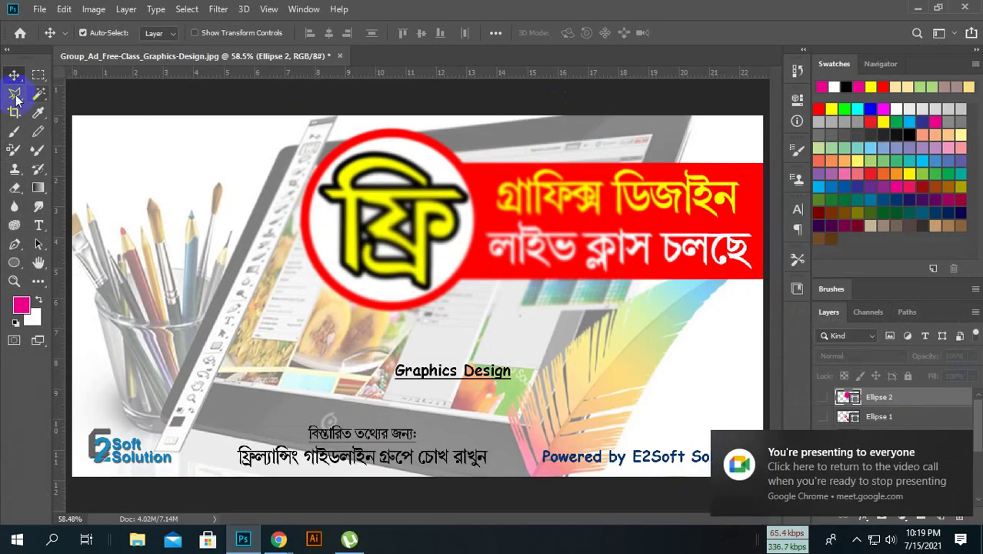
click(14, 112)
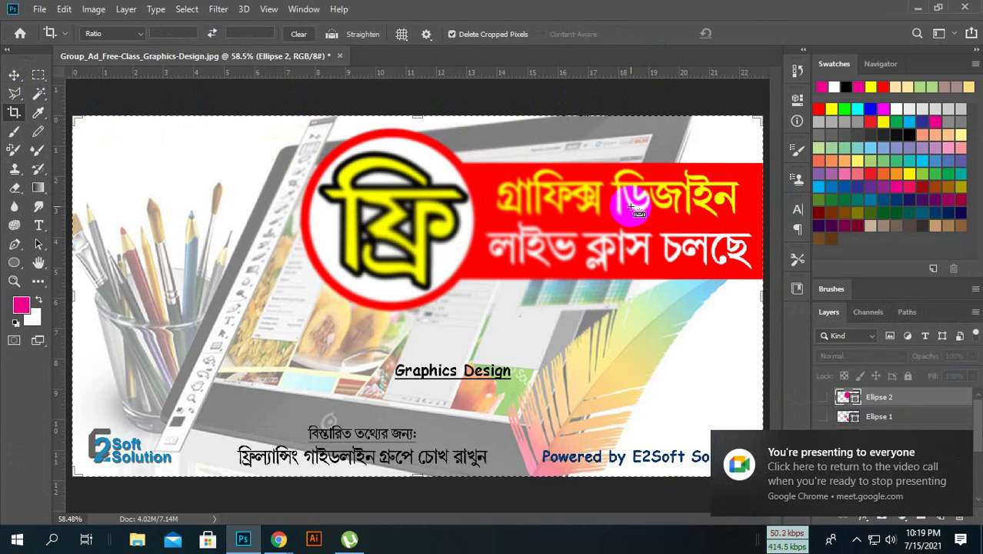
key(ctrl+minus)
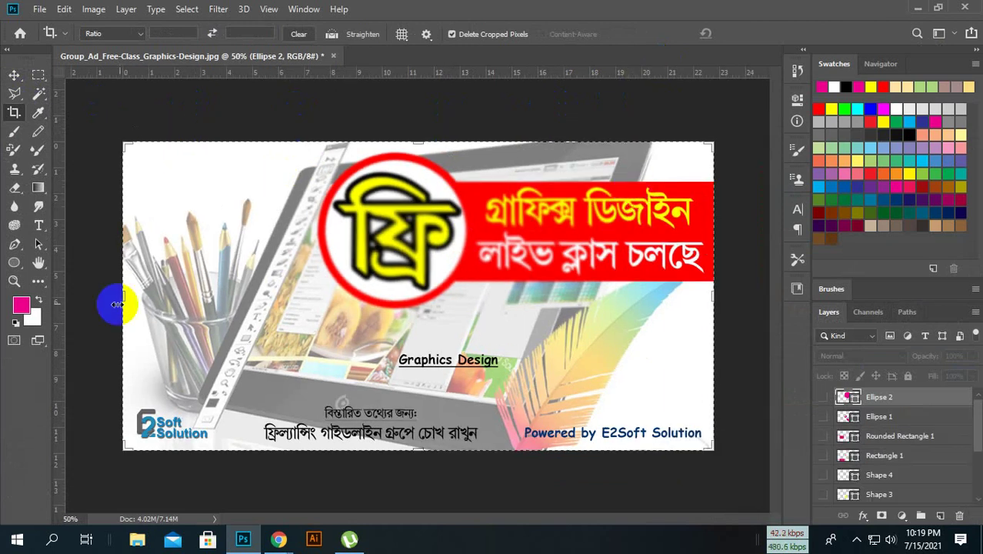
drag(136, 299, 146, 299)
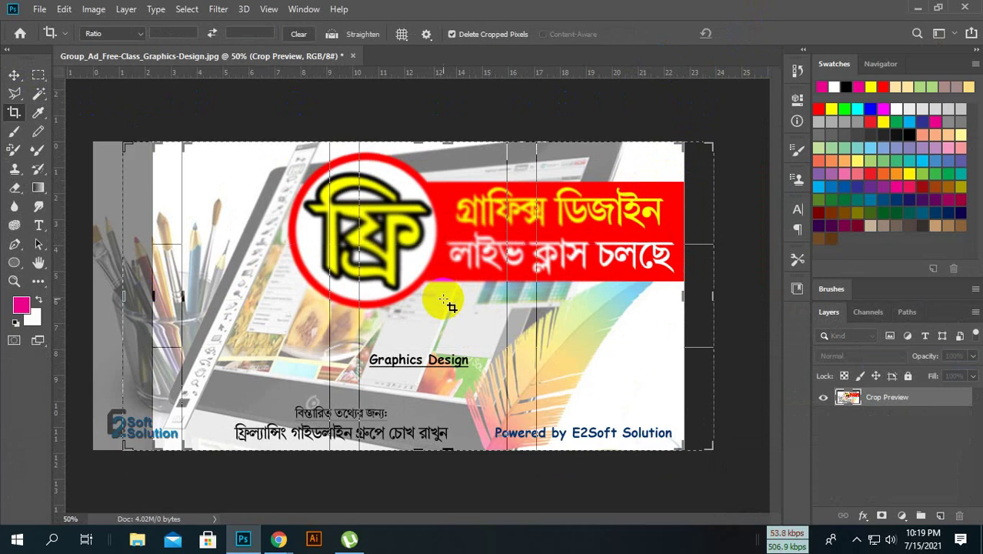
key(Return)
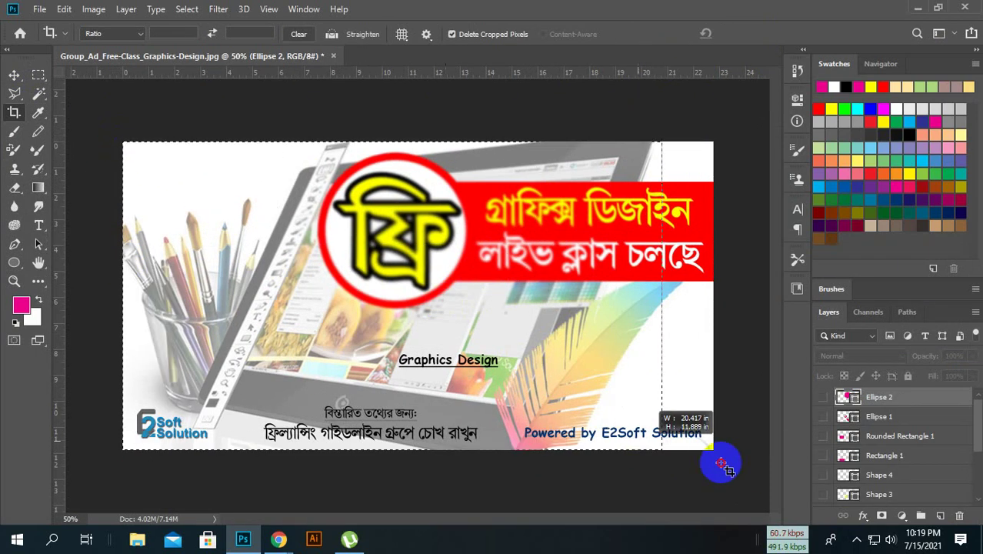
drag(124, 150, 720, 460)
drag(127, 300, 210, 308)
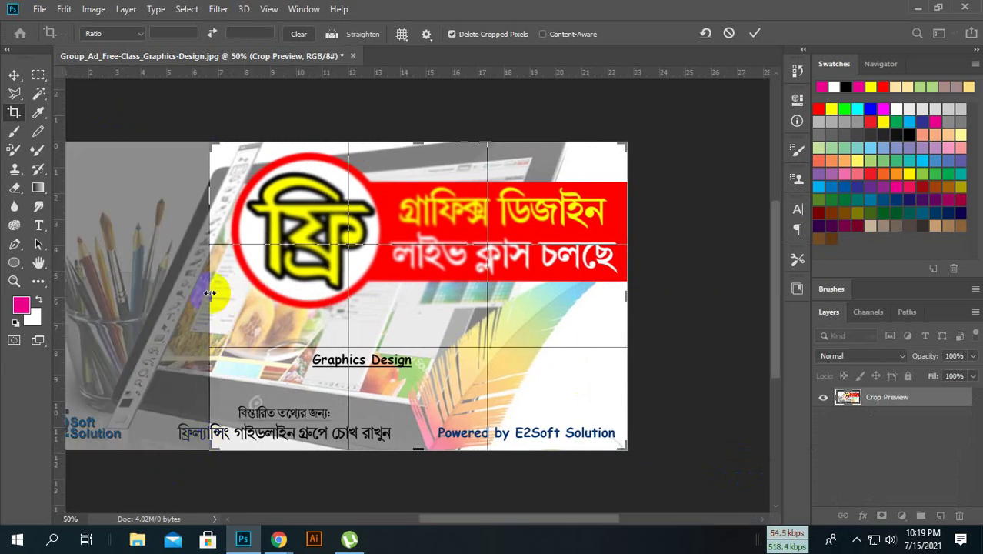
drag(210, 294, 186, 295)
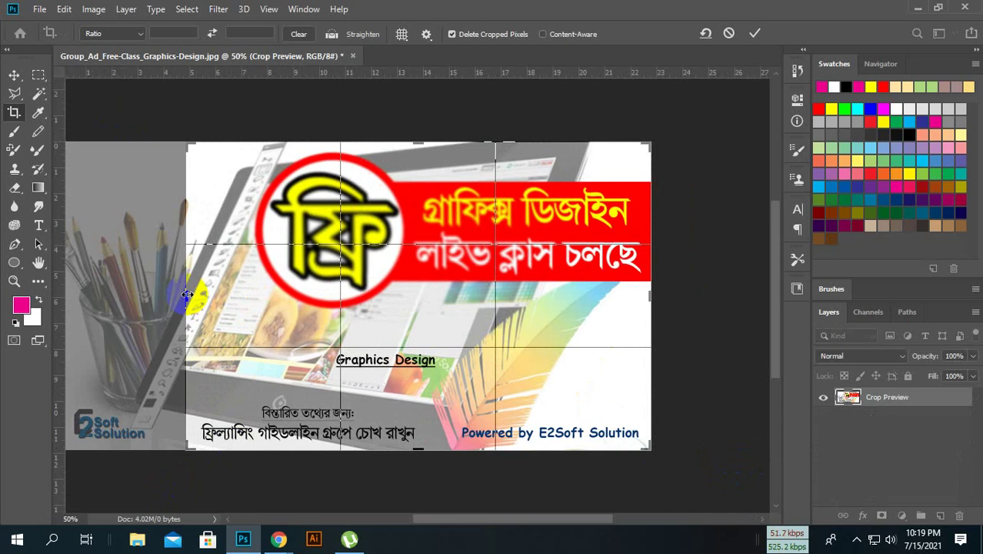
drag(680, 220, 685, 218)
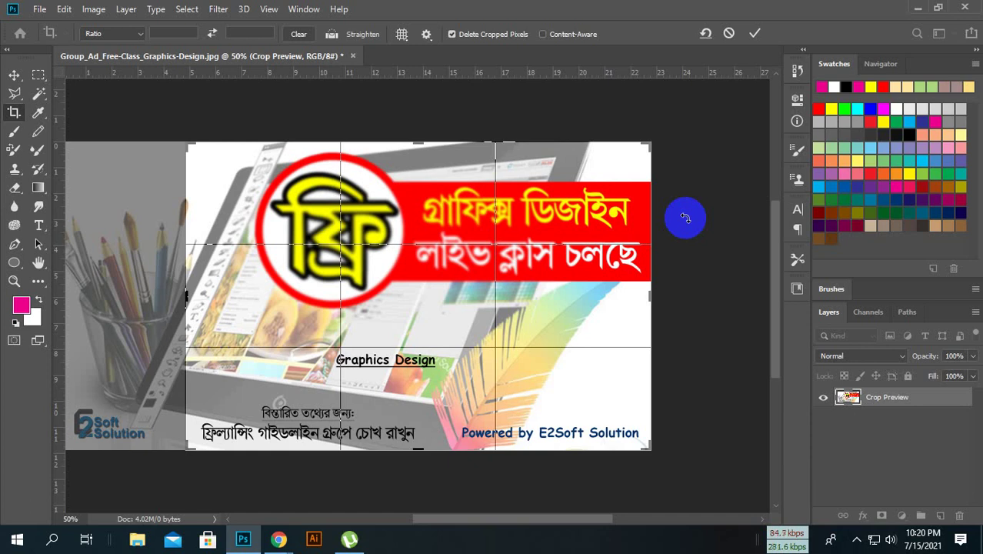
drag(685, 217, 687, 226)
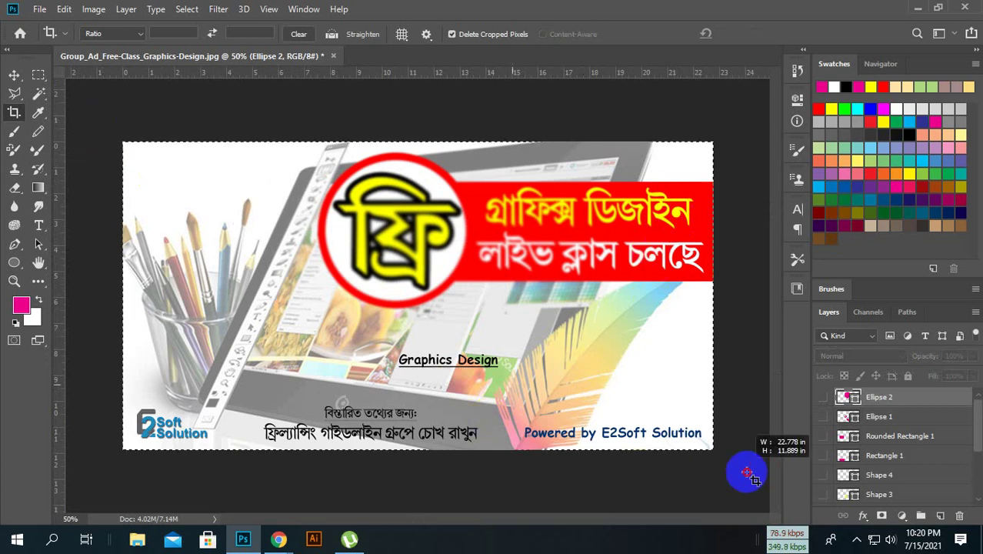
Step: Try a crop pulling all four edges inward, cancel it, and minimize Photoshop to Meet
click(425, 455)
mouse_move(425, 455)
mouse_down()
mouse_move(416, 445)
mouse_move(419, 459)
mouse_move(461, 402)
mouse_move(423, 457)
mouse_up()
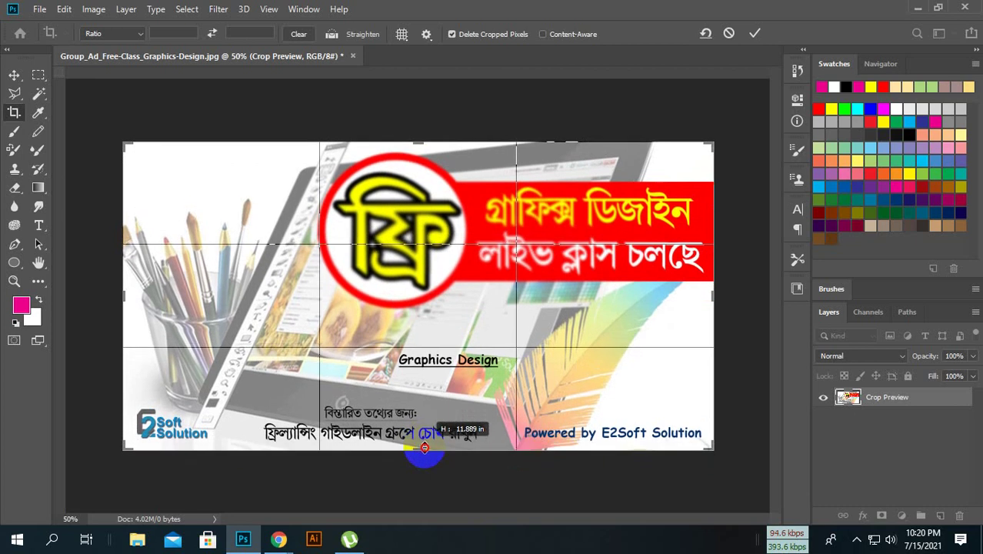
drag(456, 136, 458, 154)
key(ctrl+r)
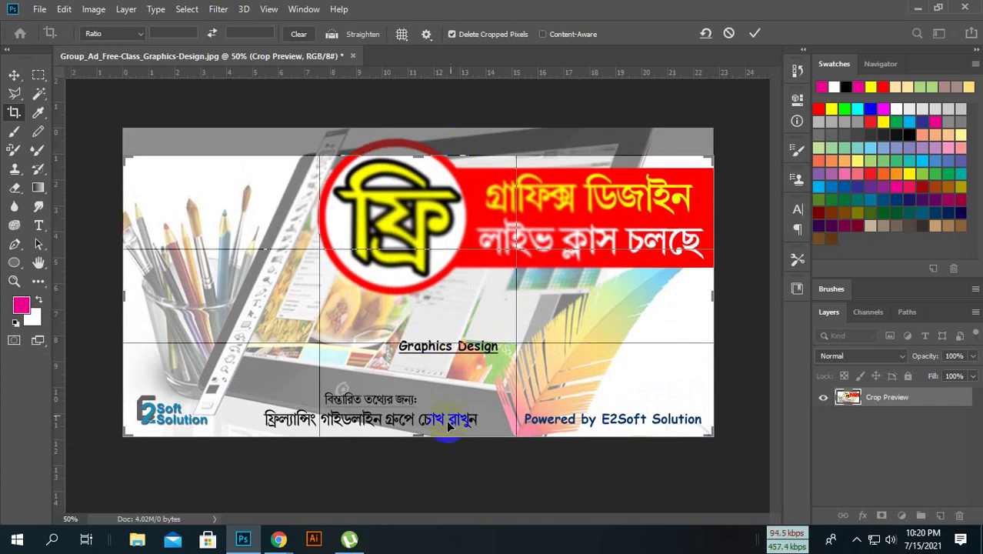
drag(455, 437, 458, 388)
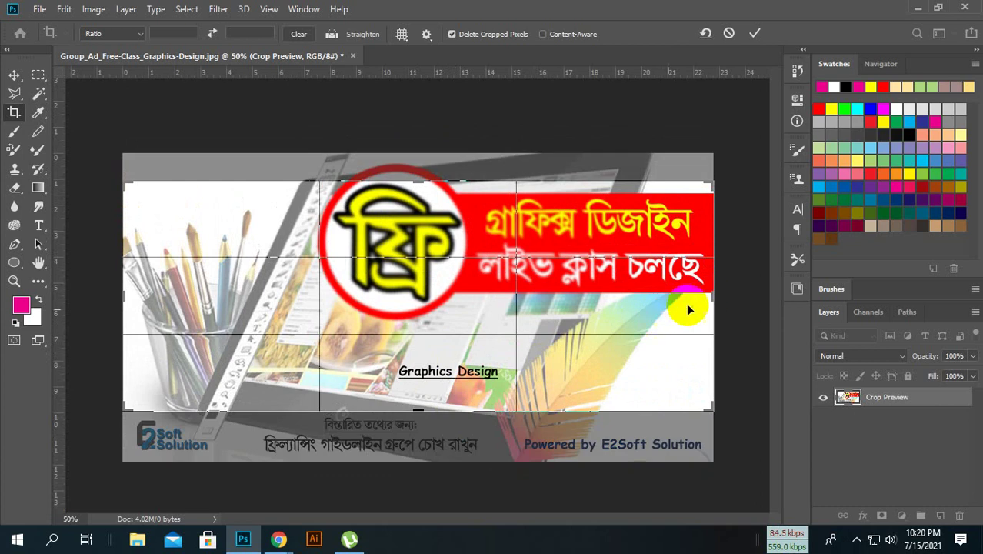
drag(707, 295, 650, 294)
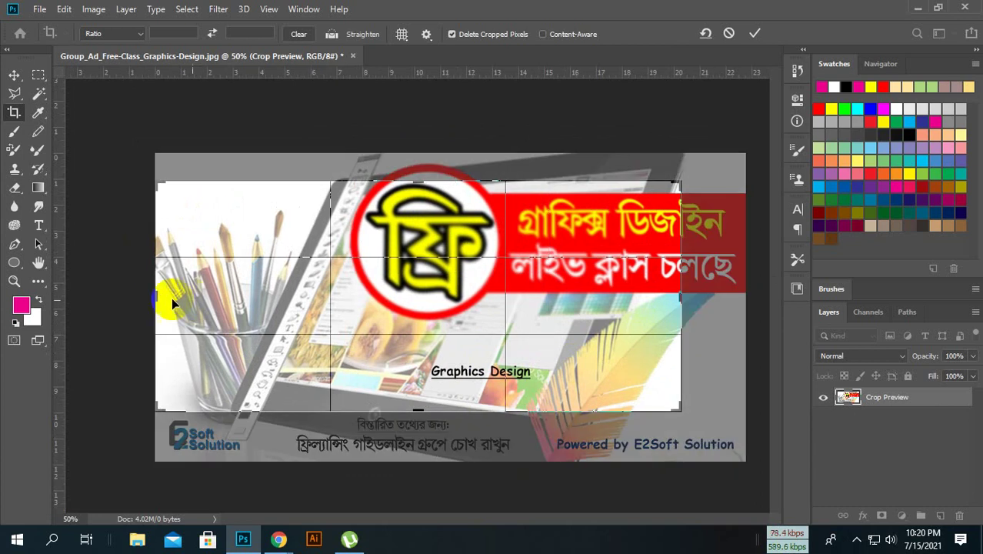
drag(168, 294, 246, 295)
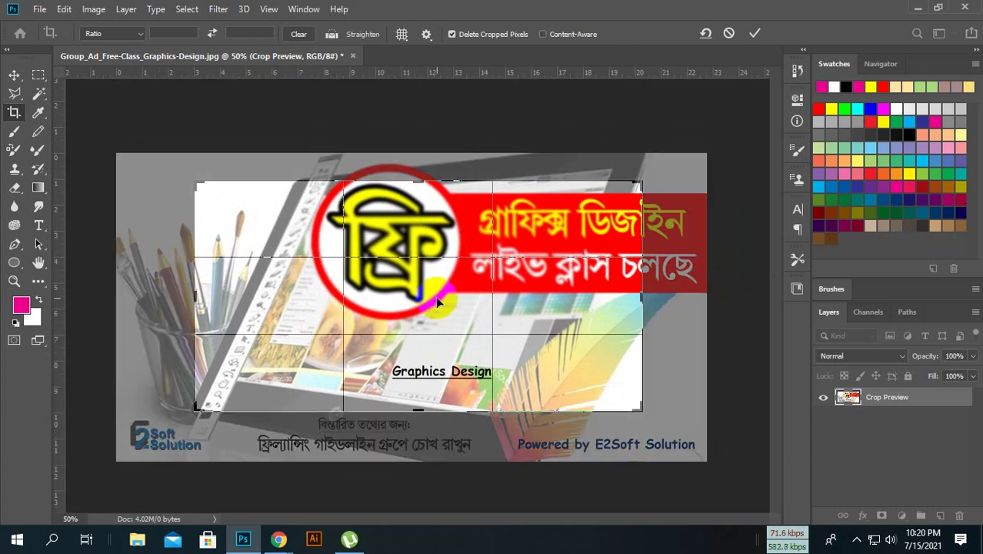
key(Escape)
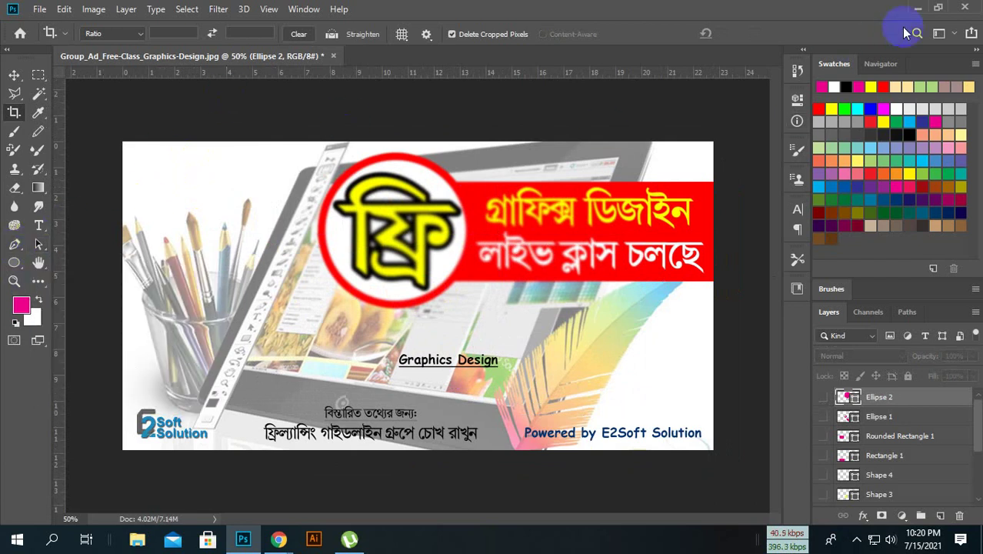
click(919, 8)
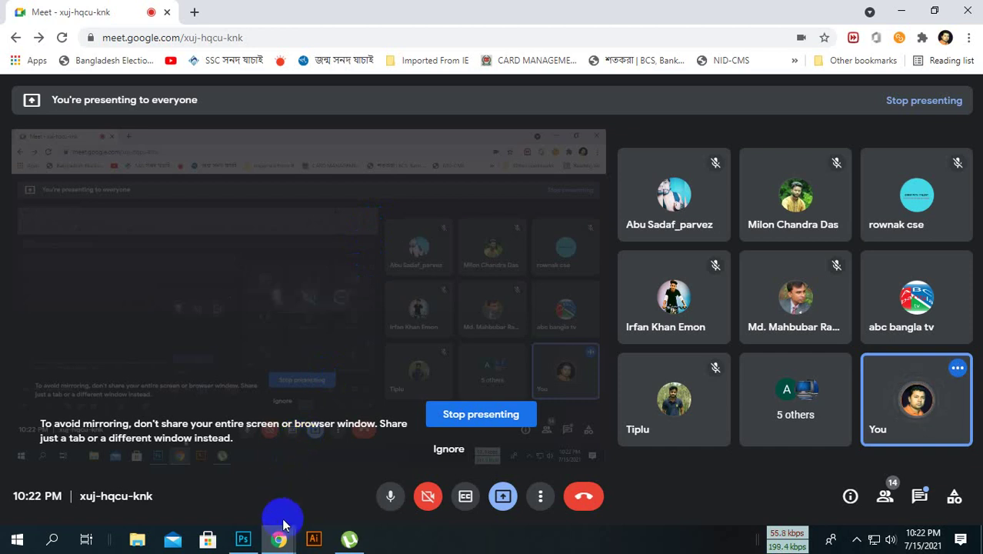
mouse_move(278, 539)
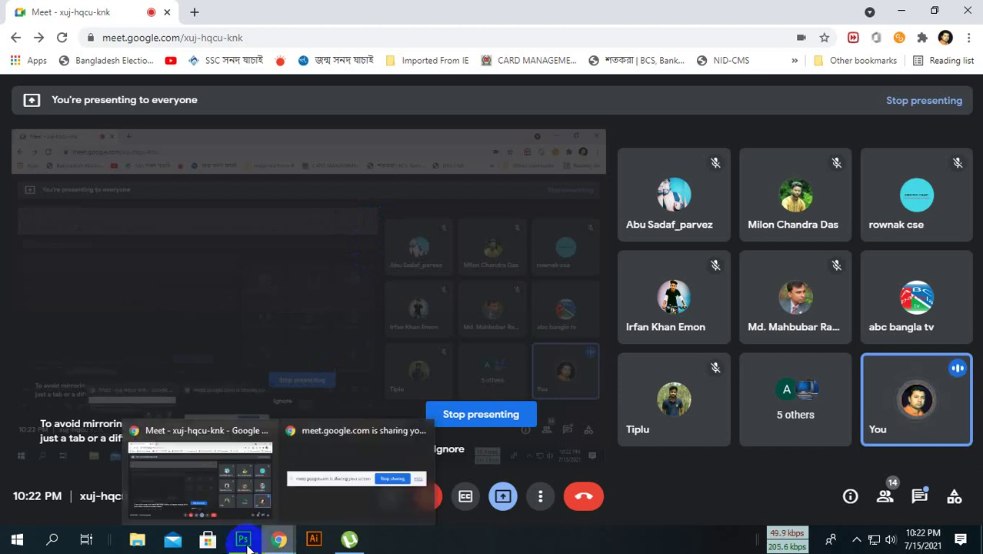
Step: Bring the Photoshop banner back in front and select the Pen tool
click(243, 539)
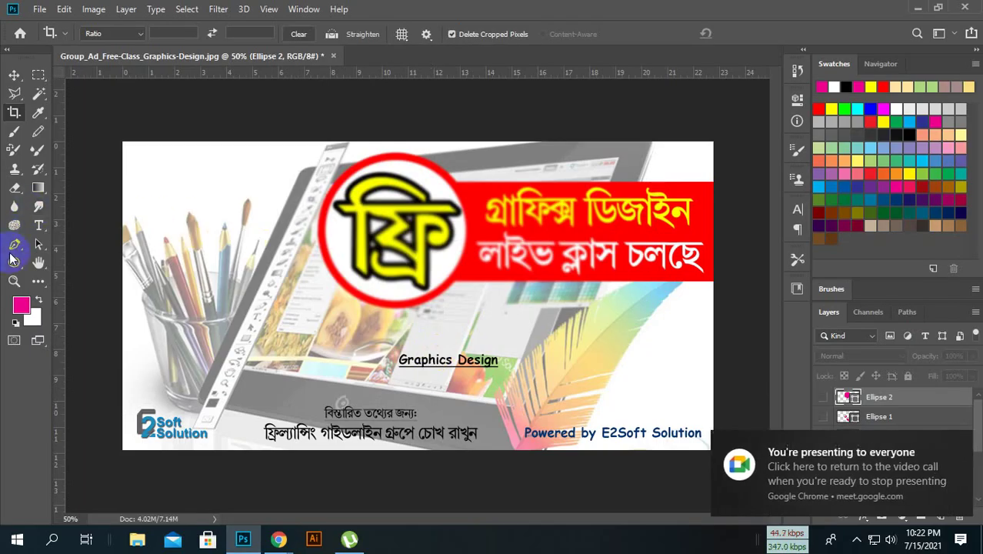
click(14, 244)
click(514, 266)
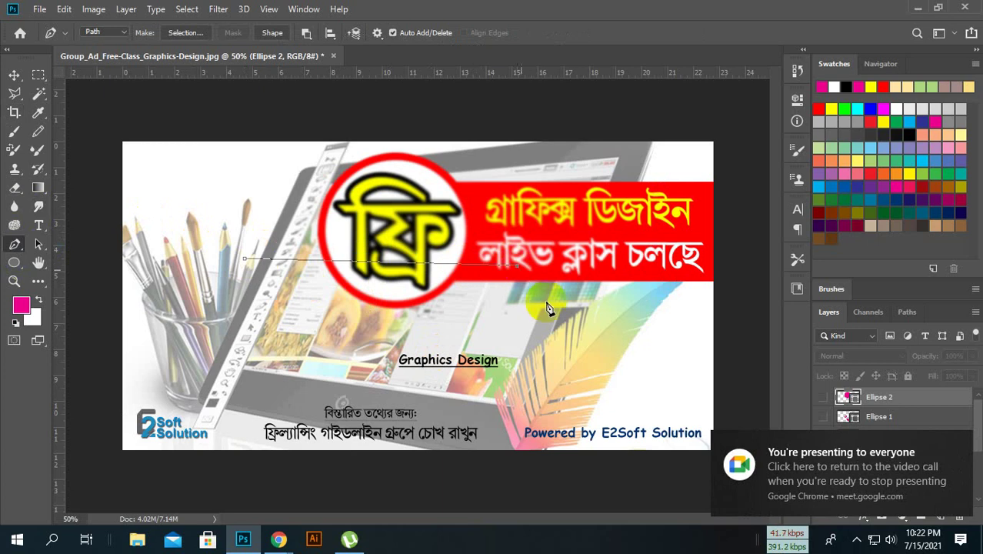
click(563, 329)
click(424, 367)
click(365, 314)
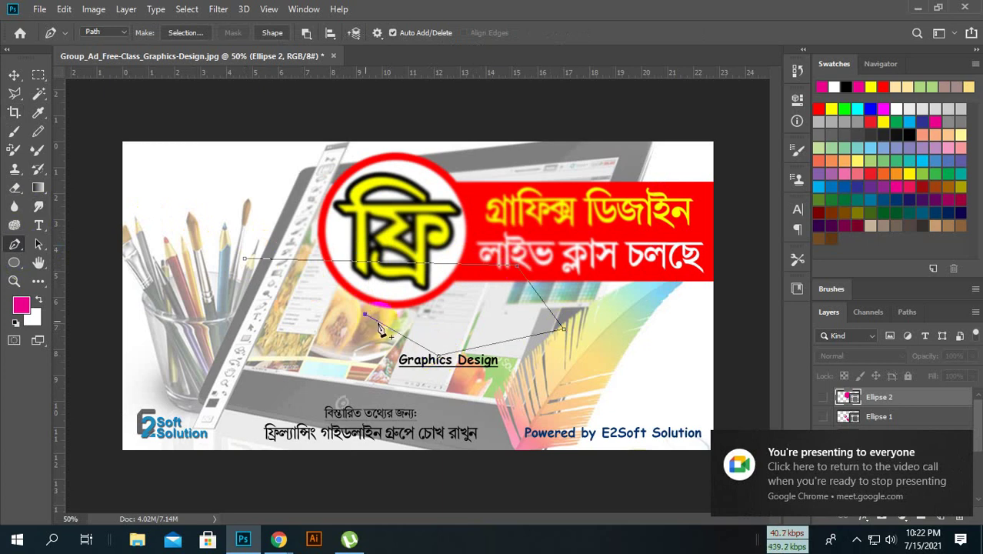
click(202, 315)
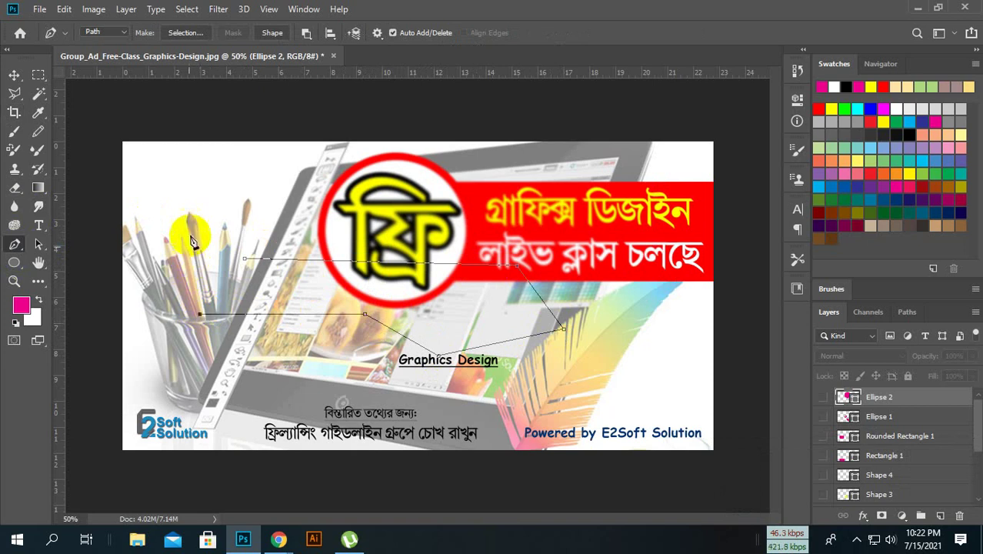
click(200, 166)
click(291, 166)
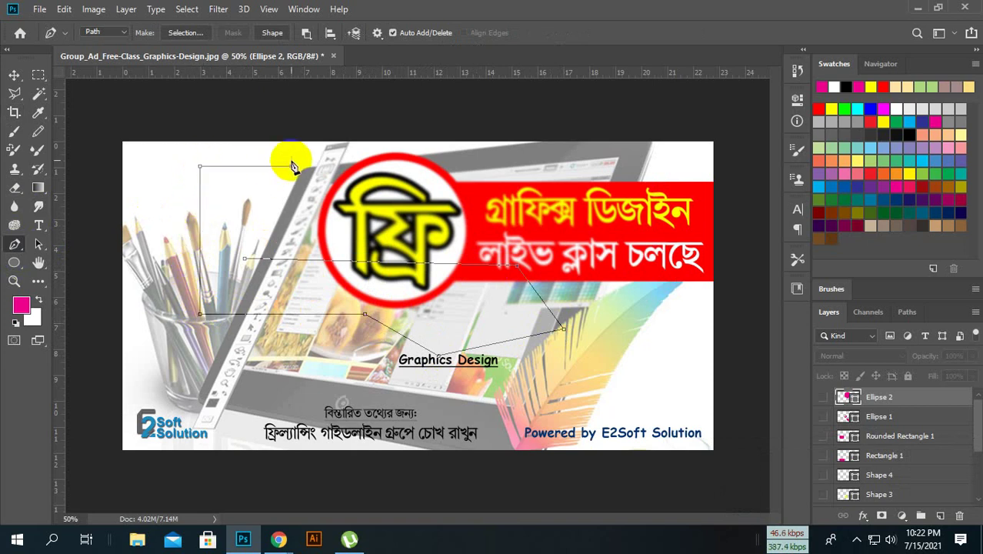
click(291, 289)
click(291, 360)
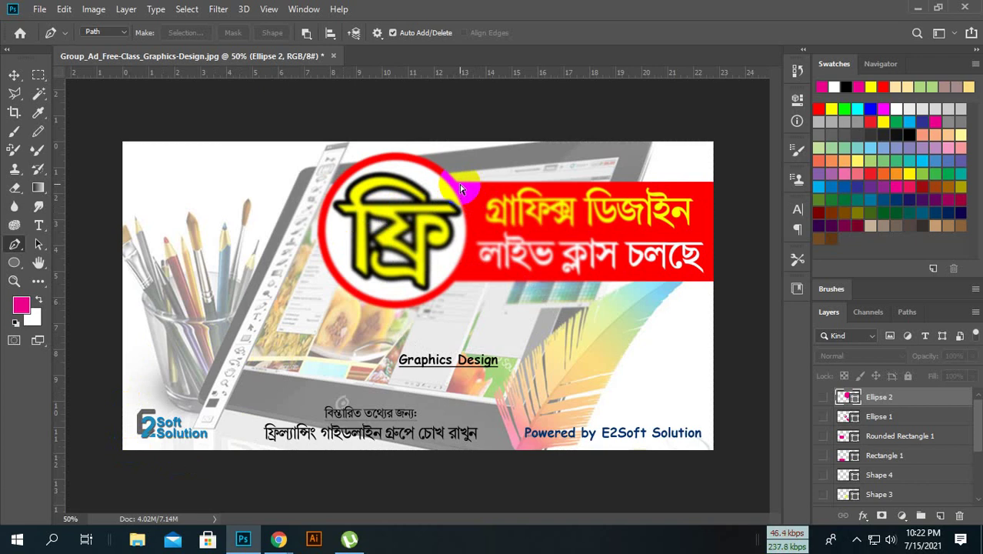
Step: Zoom in and start a curved pen path along the top of the badge circle
scroll(462, 188, up, 1)
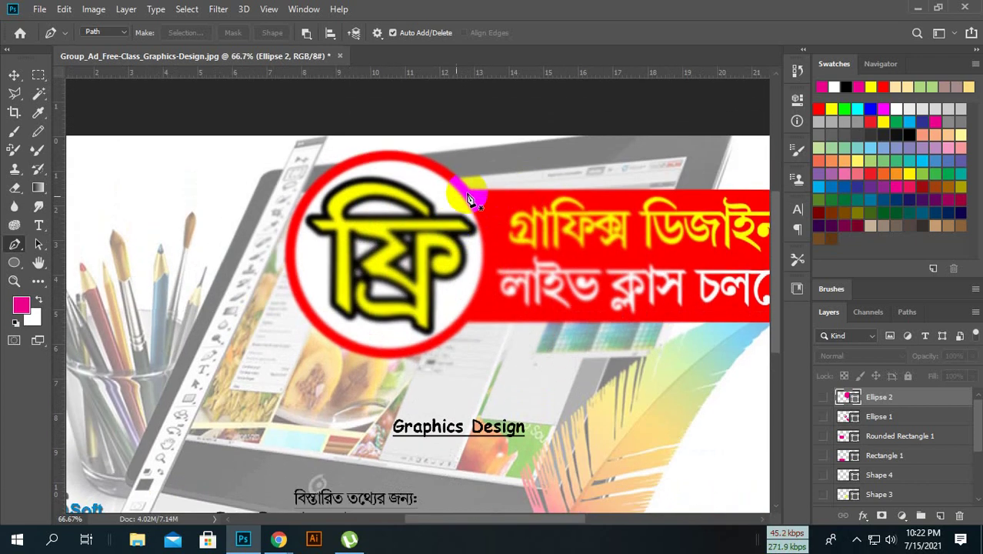
click(472, 190)
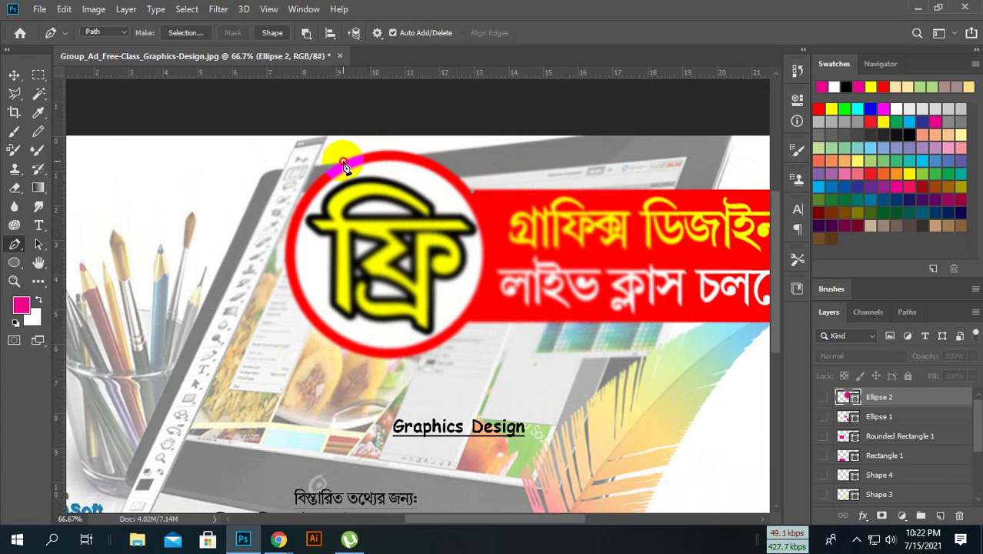
click(344, 164)
drag(344, 164, 285, 148)
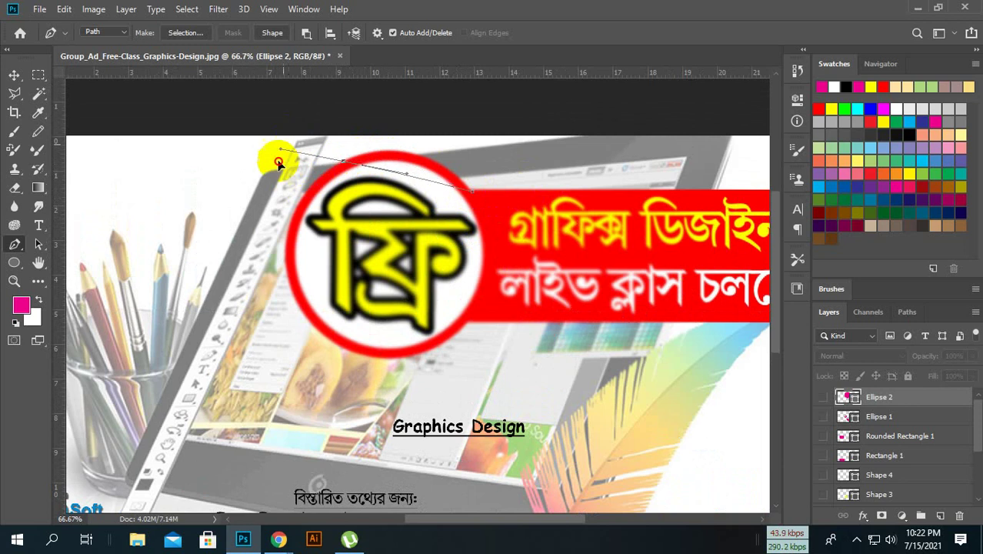
mouse_move(285, 148)
mouse_down()
mouse_move(237, 173)
mouse_move(264, 201)
mouse_up()
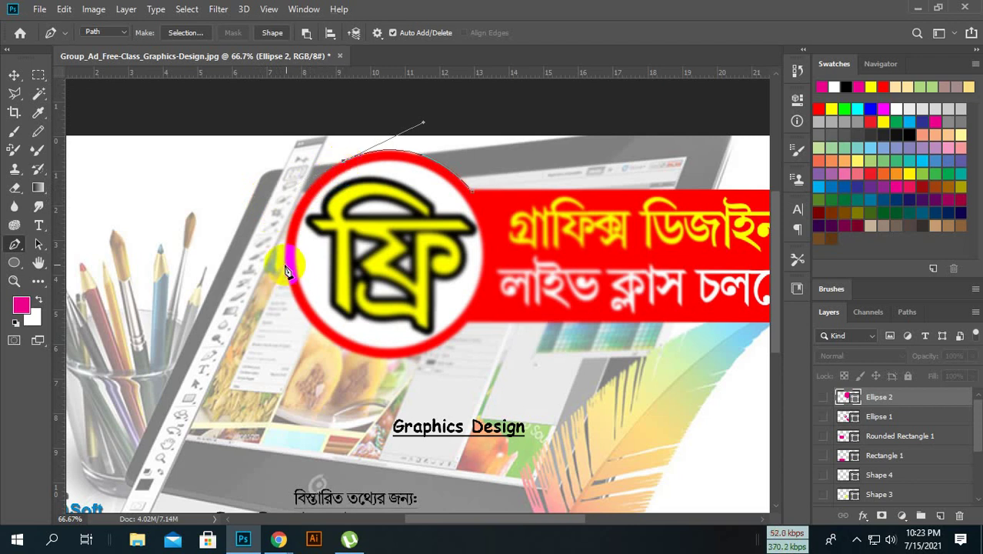
Step: Continue the curved path down the circle's left edge, across the bottom, to its lower right
mouse_move(285, 267)
mouse_down()
mouse_move(299, 346)
mouse_move(289, 347)
mouse_up()
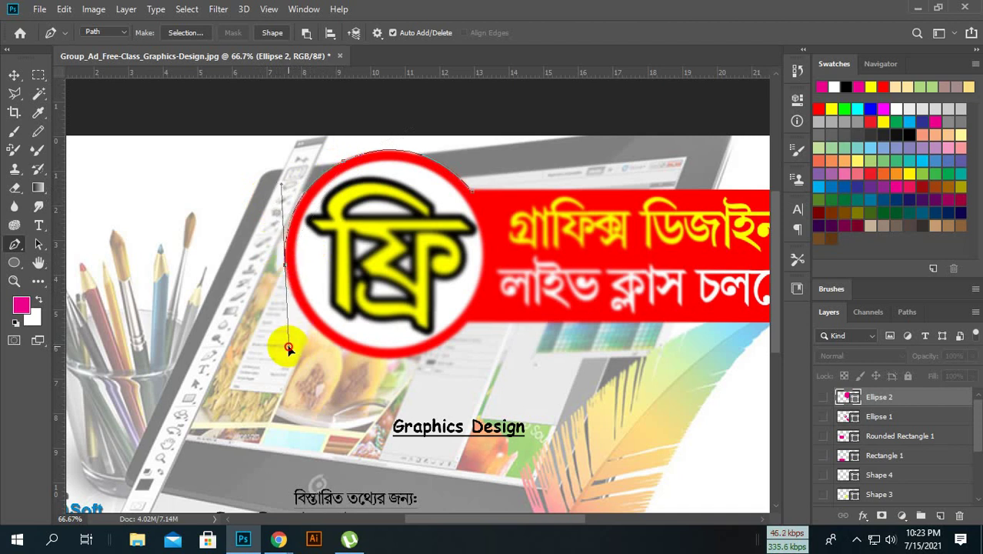
alt+click(286, 267)
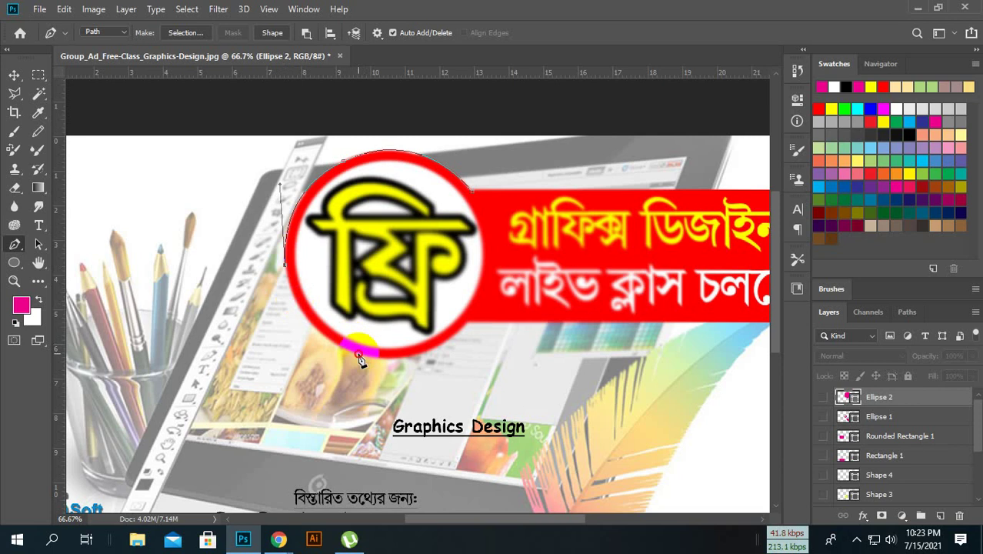
drag(357, 355, 425, 374)
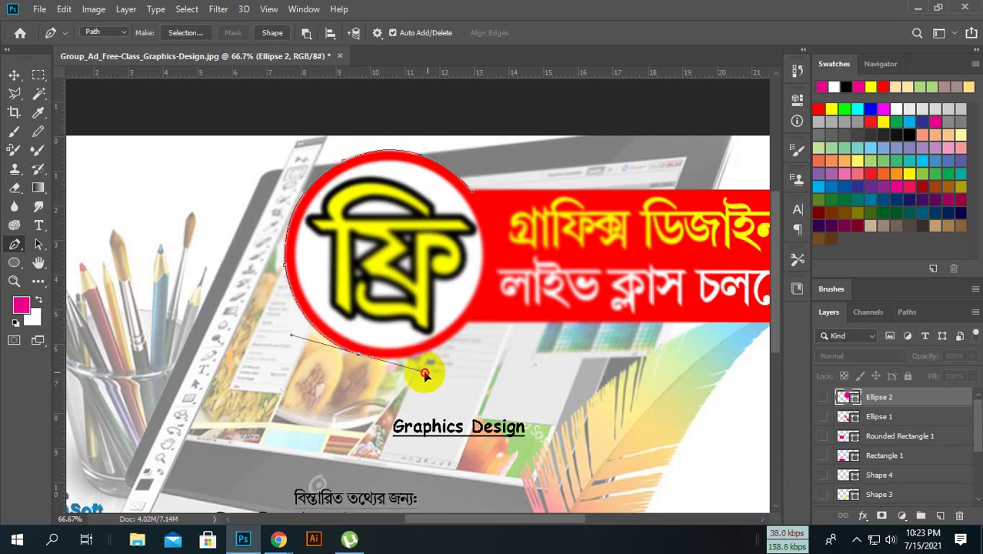
alt+click(358, 354)
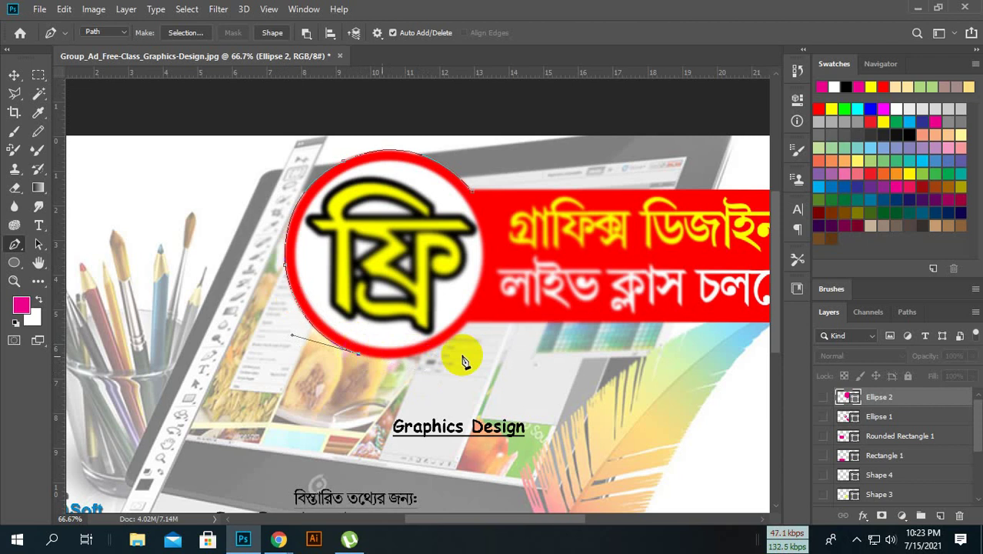
drag(459, 333, 511, 288)
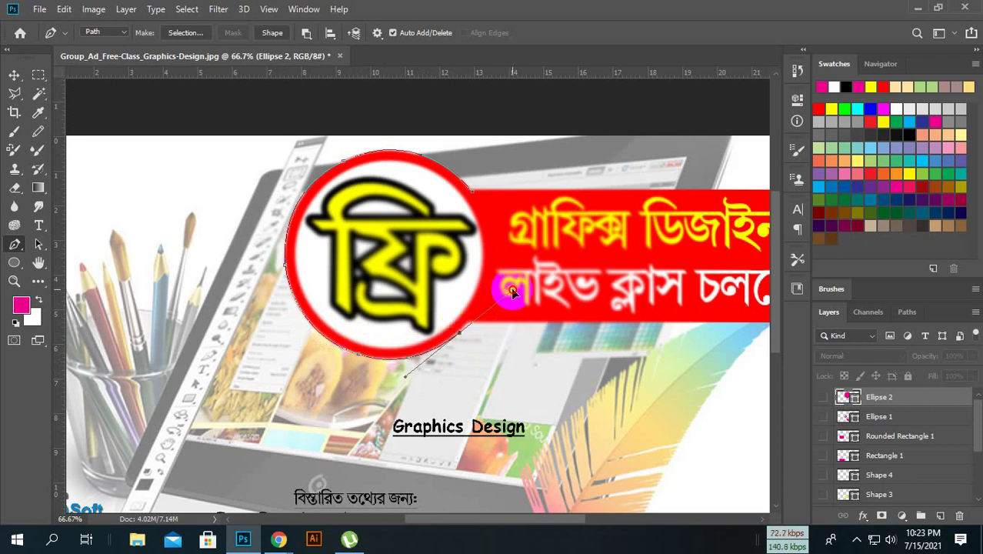
key(ctrl+z)
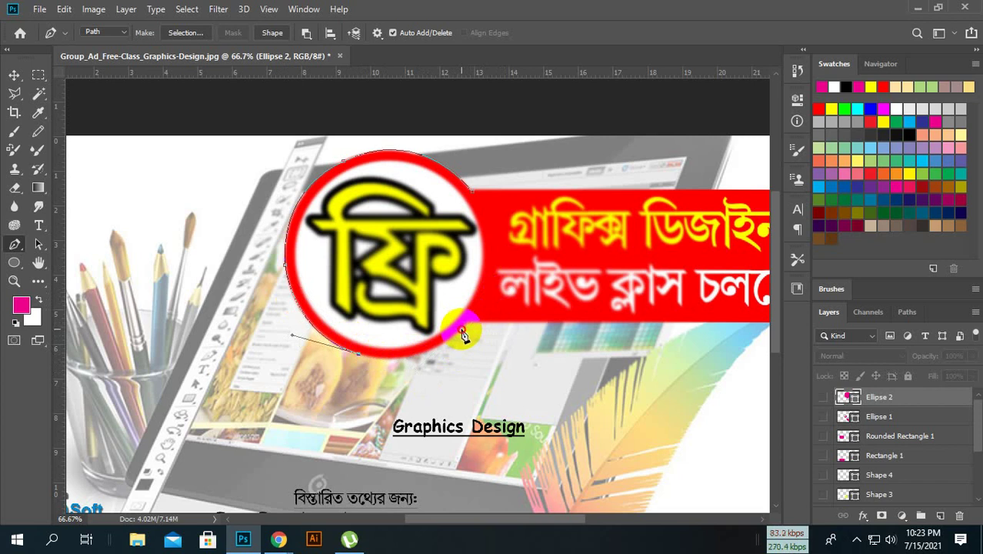
mouse_move(462, 333)
mouse_down()
mouse_move(506, 283)
mouse_move(479, 338)
mouse_move(523, 250)
mouse_up()
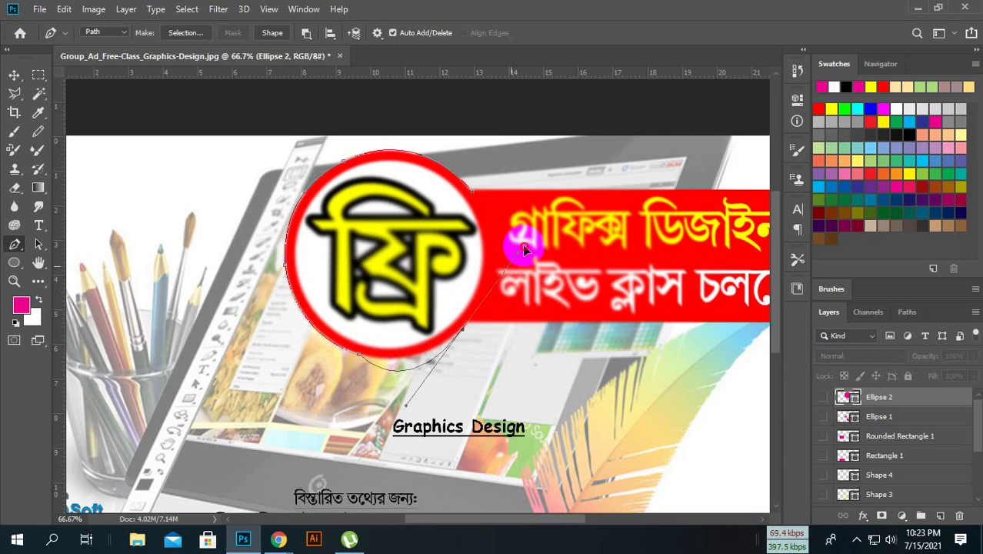
mouse_move(523, 250)
mouse_down()
mouse_move(523, 374)
mouse_move(528, 284)
mouse_move(507, 288)
mouse_up()
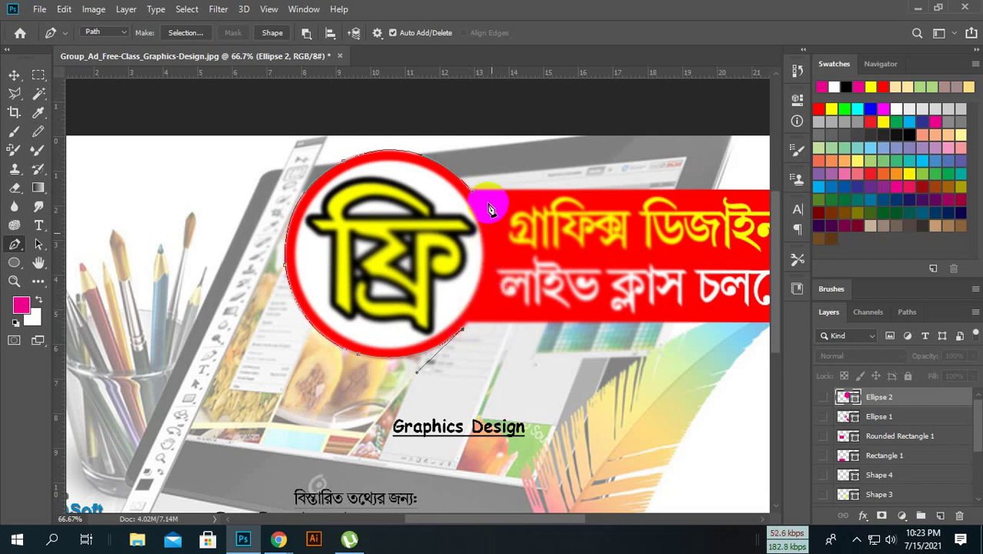
Step: Curve the path up the badge's right side and close it at the top-right start anchor
drag(473, 199, 420, 108)
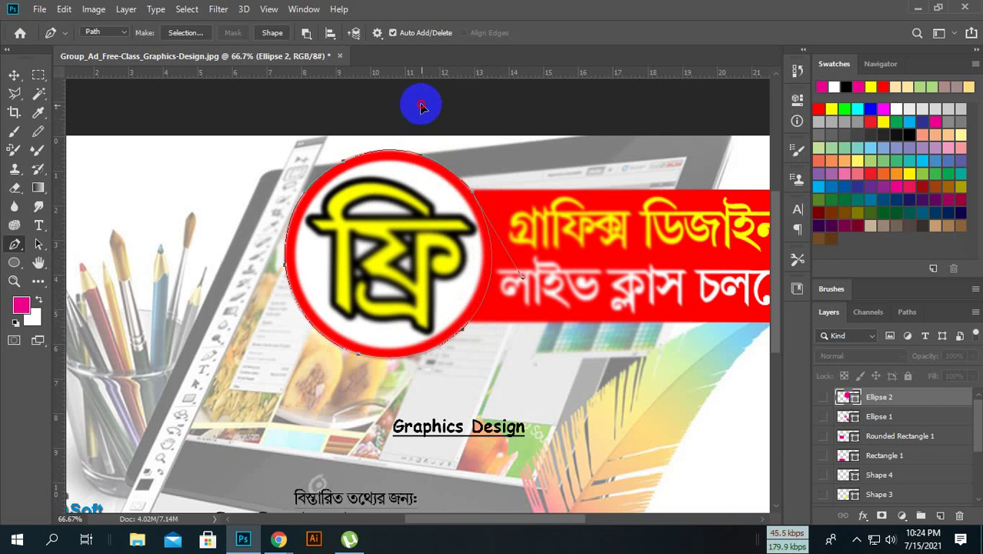
drag(420, 106, 419, 114)
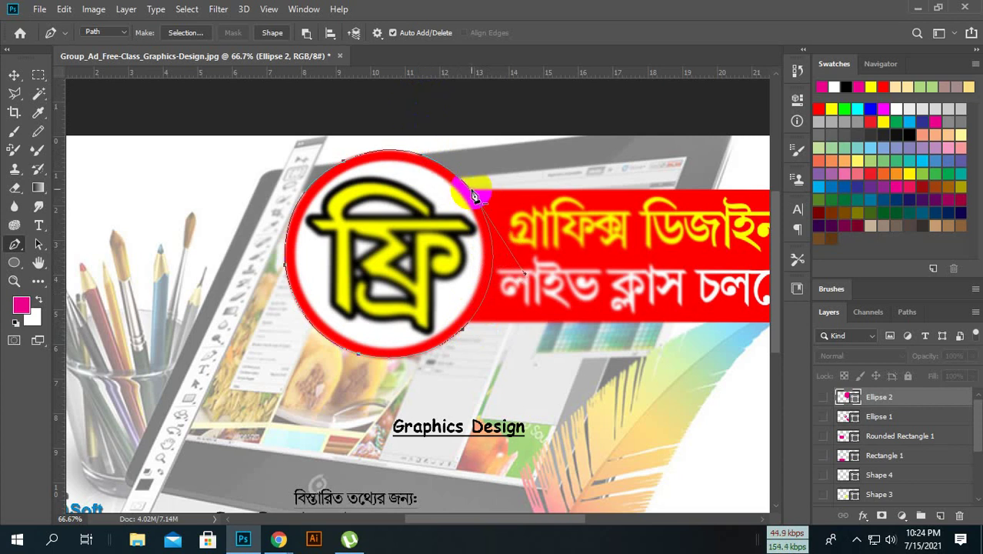
click(474, 196)
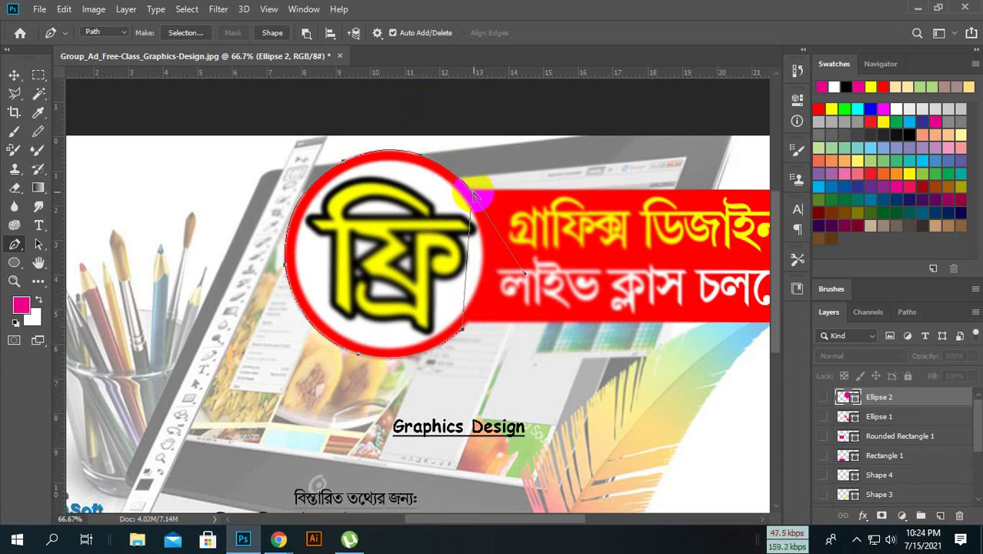
click(474, 206)
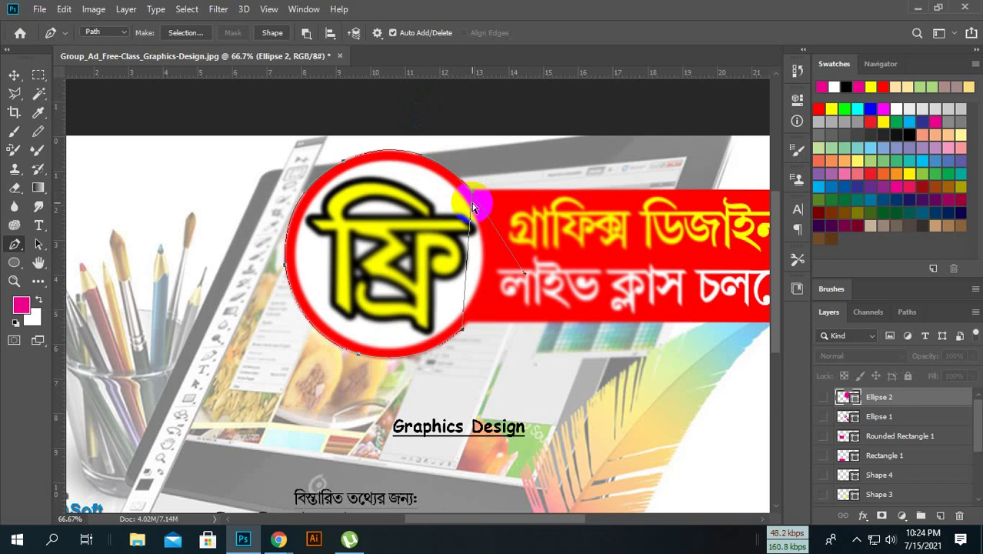
click(474, 205)
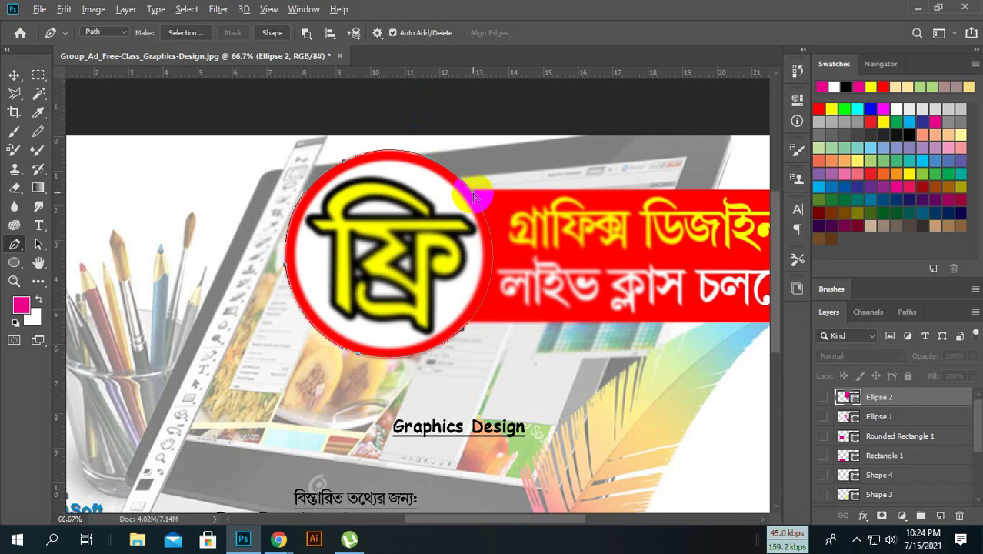
mouse_move(476, 227)
mouse_down()
mouse_move(486, 236)
mouse_move(477, 204)
mouse_up()
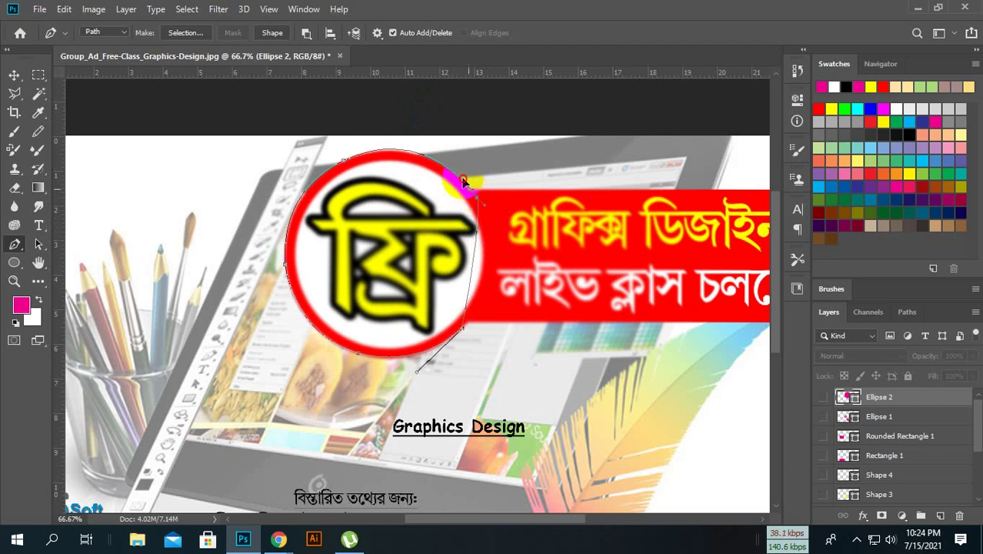
mouse_move(477, 204)
mouse_down()
mouse_move(433, 136)
mouse_move(436, 125)
mouse_up()
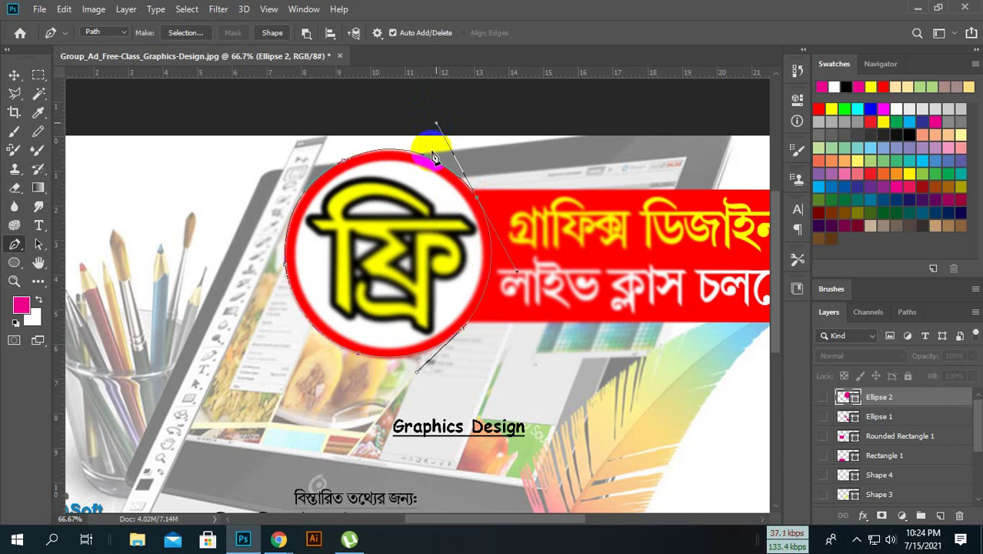
click(474, 197)
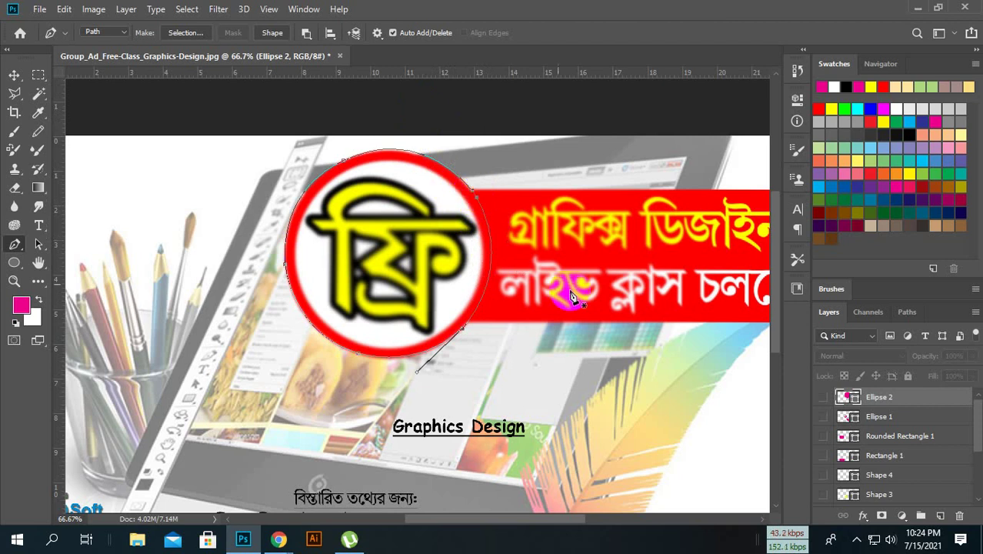
Step: Load the badge path as a selection with Ctrl+Enter, then deselect with Ctrl+D
key(ctrl+Return)
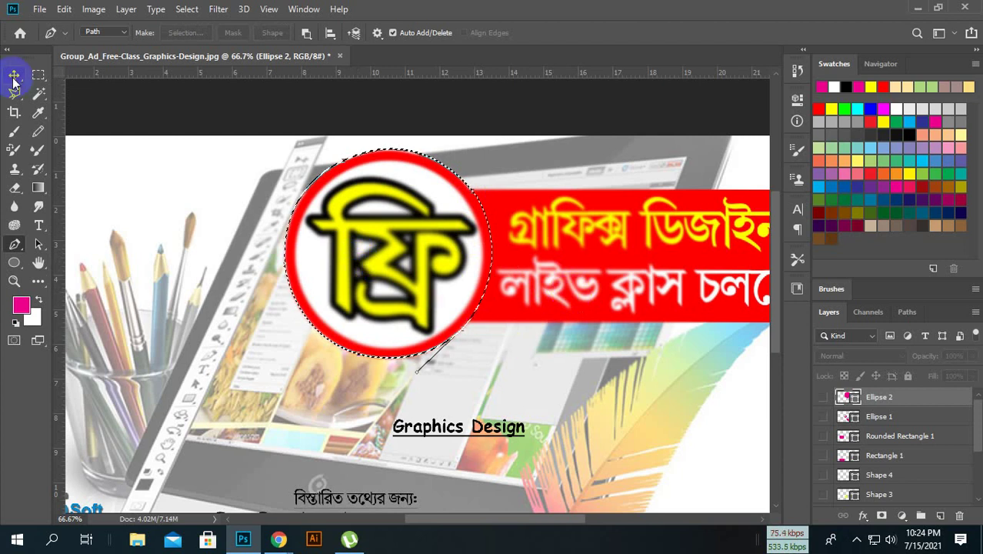
key(ctrl+d)
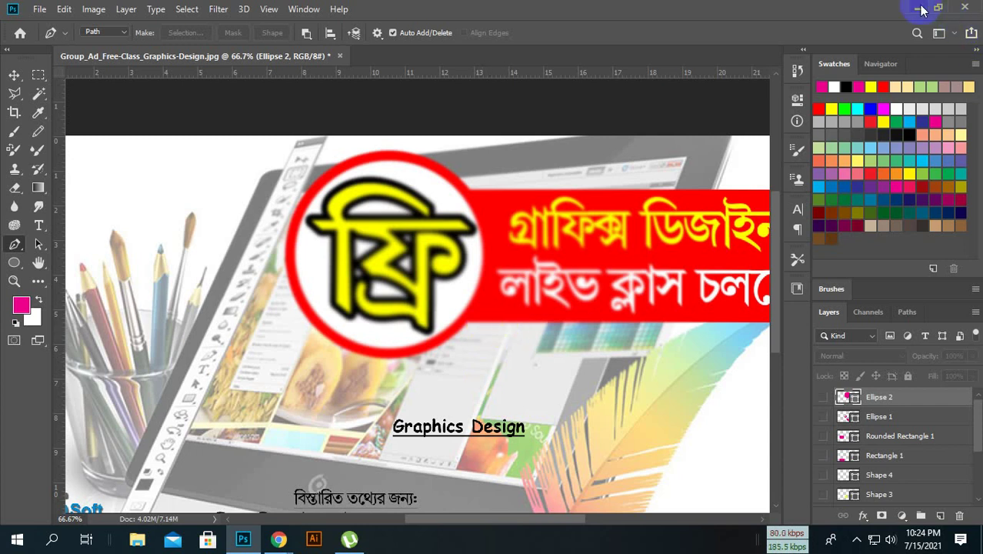
mouse_move(278, 540)
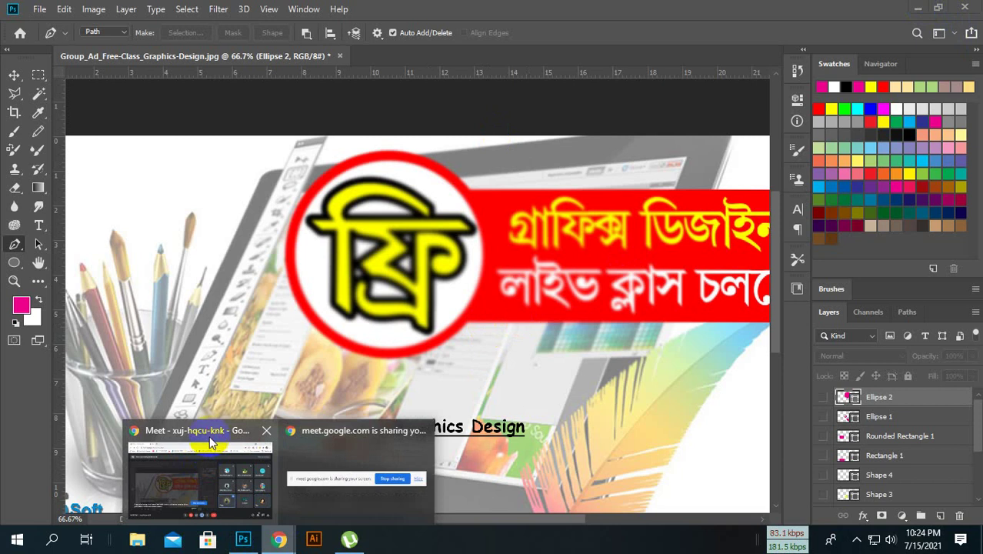
click(209, 435)
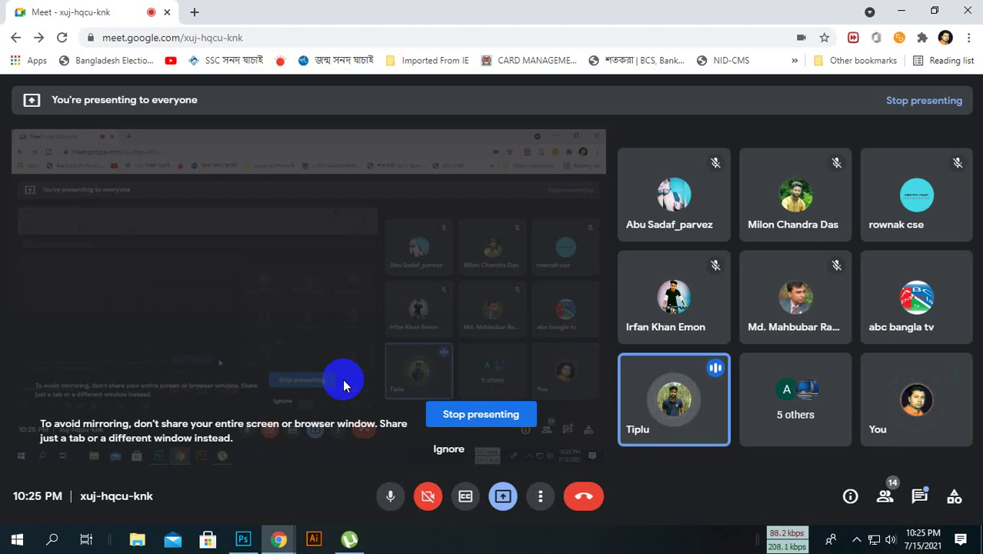
click(243, 538)
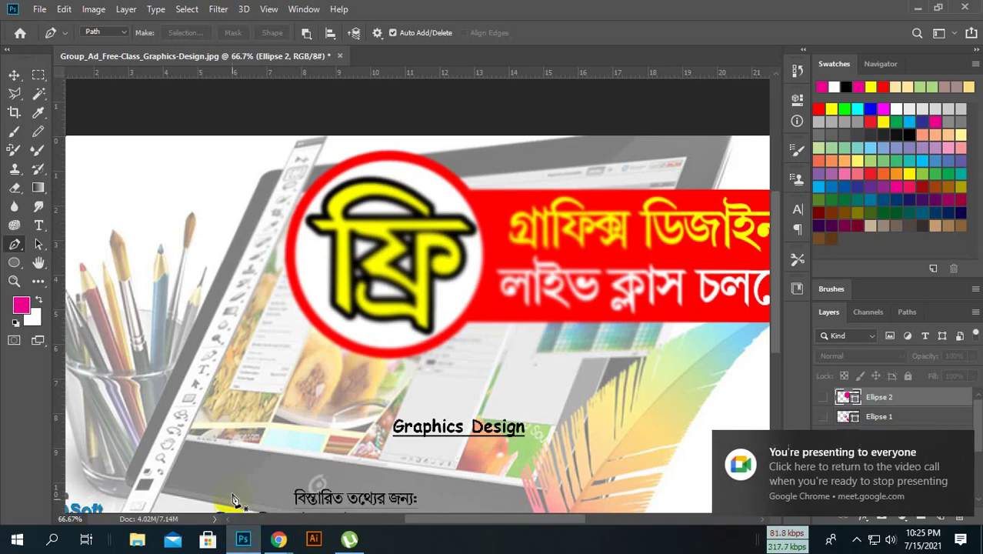
Step: On a new layer, type a 72 pt letter 'A' left of the ফ্রি badge
click(14, 76)
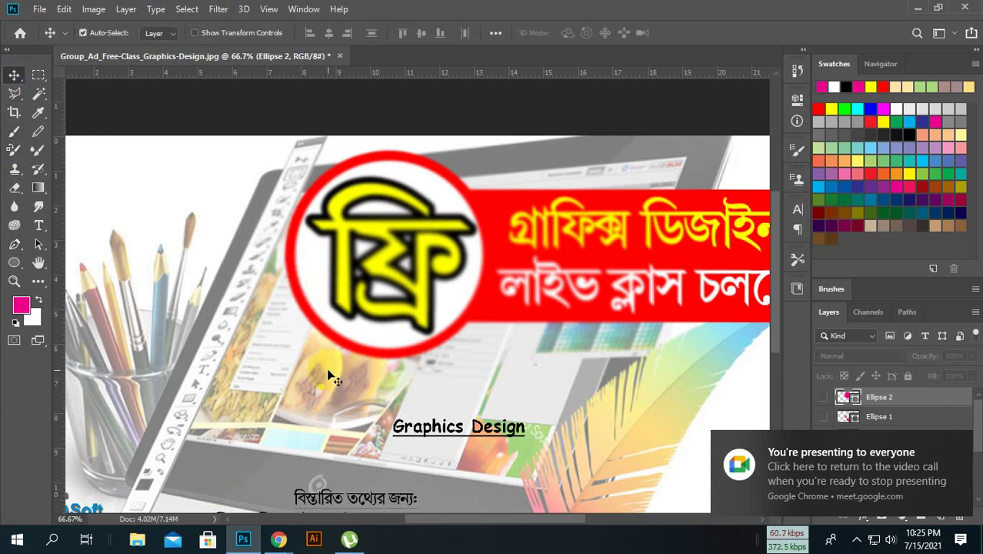
mouse_move(843, 469)
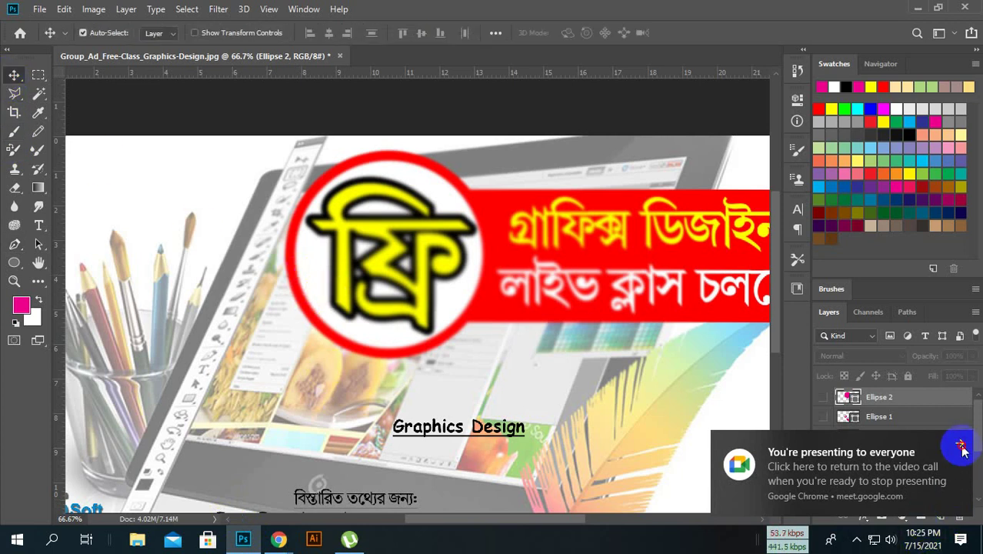
click(960, 445)
click(940, 515)
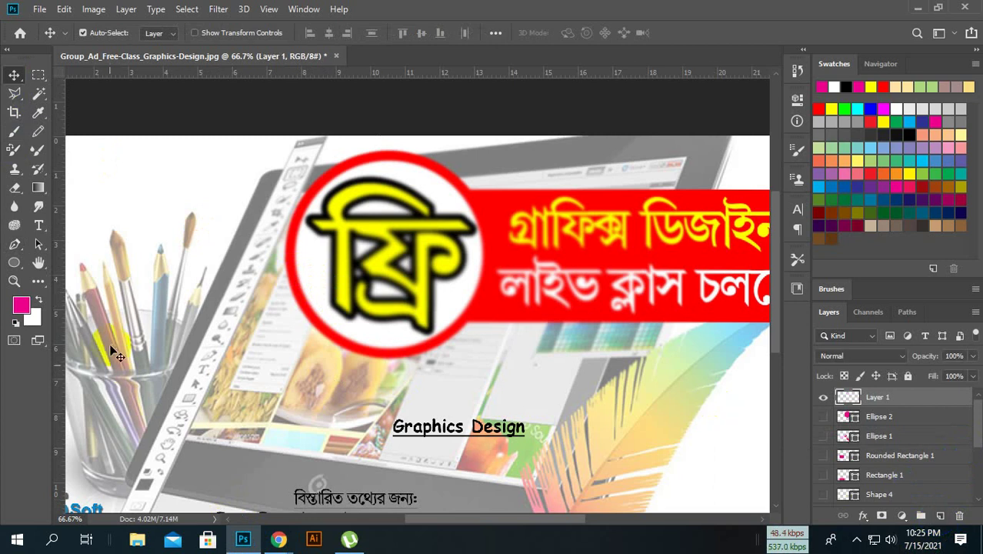
click(40, 229)
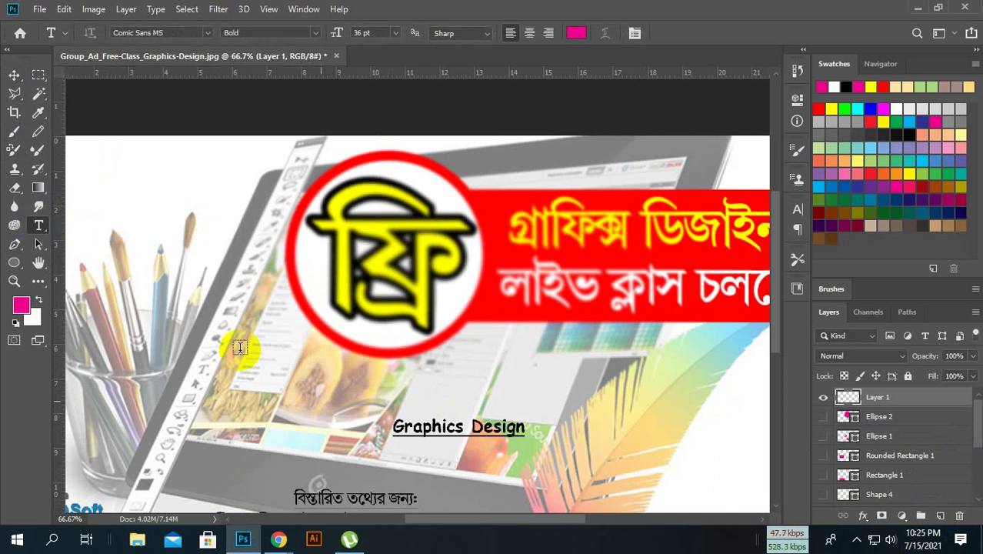
click(230, 302)
text(A)
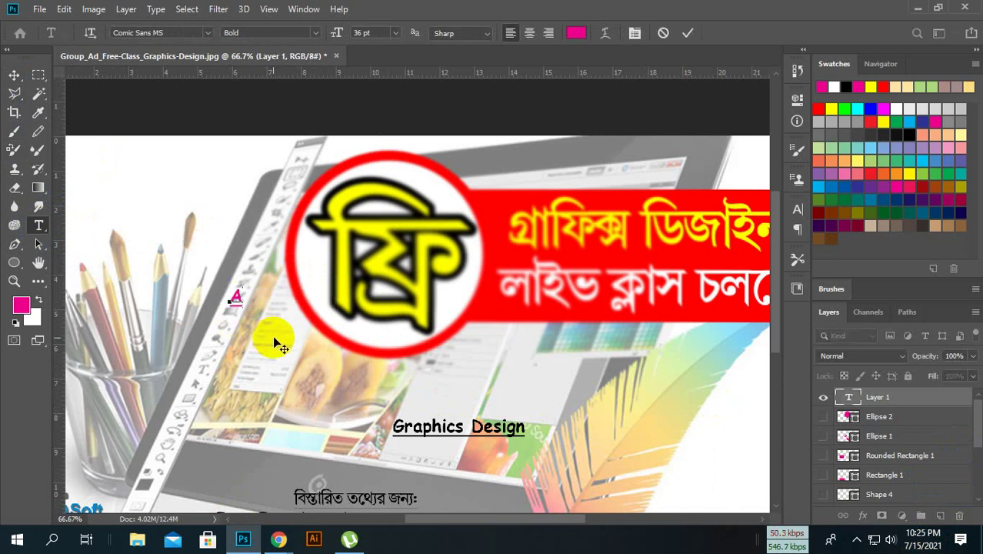
key(ctrl+a)
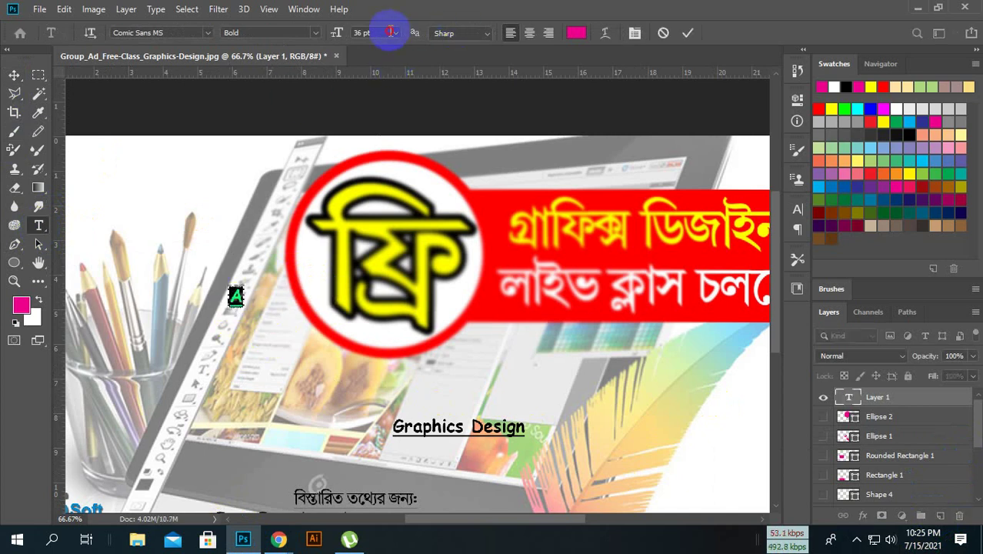
click(395, 32)
click(376, 216)
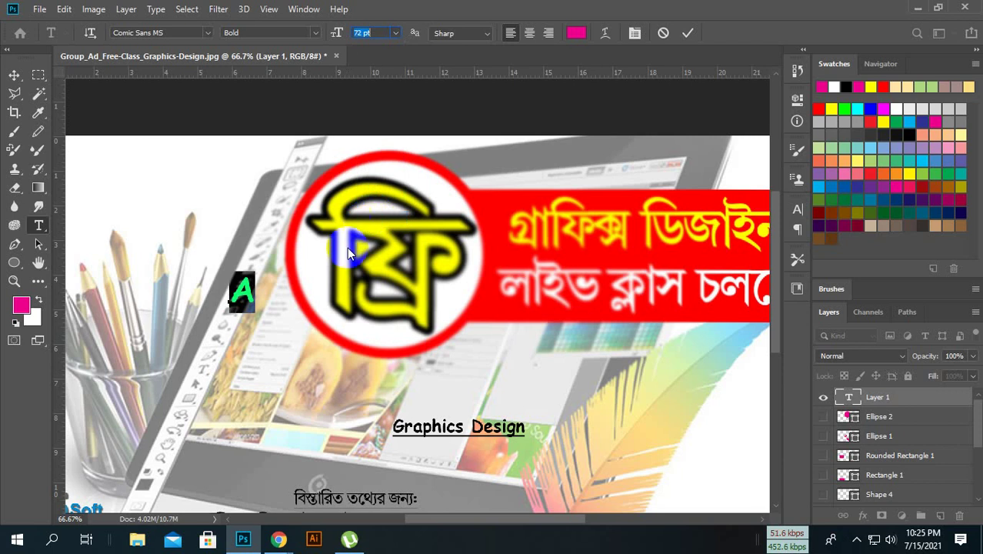
Step: Scale the 'A' to about 740% (532.46 pt) and shift it slightly left
click(14, 75)
key(ctrl+t)
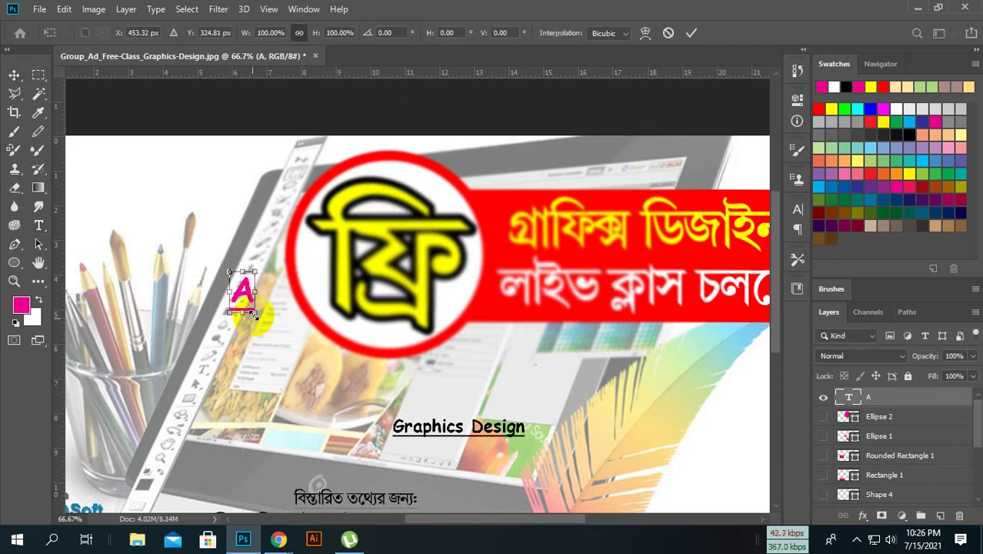
drag(256, 310, 369, 430)
drag(304, 297, 267, 312)
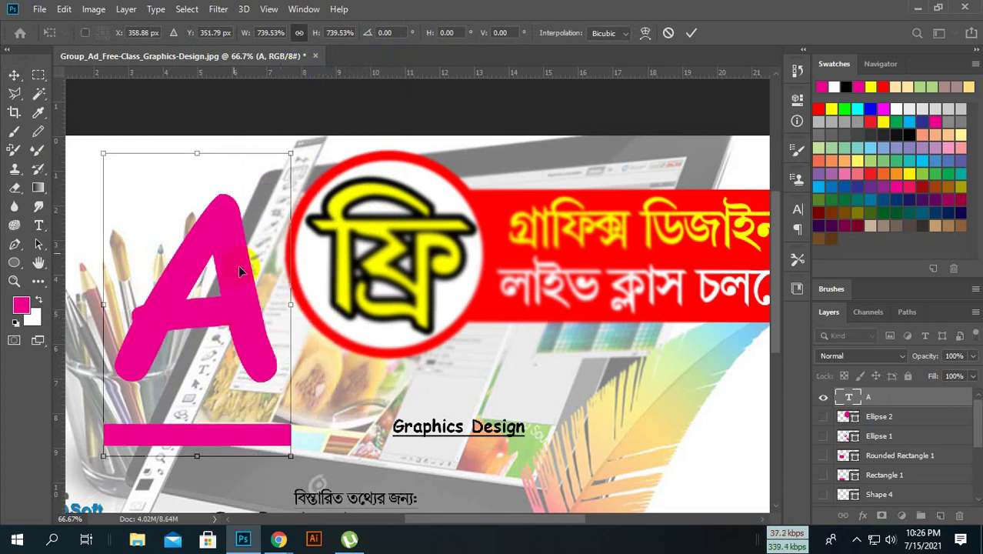
key(Return)
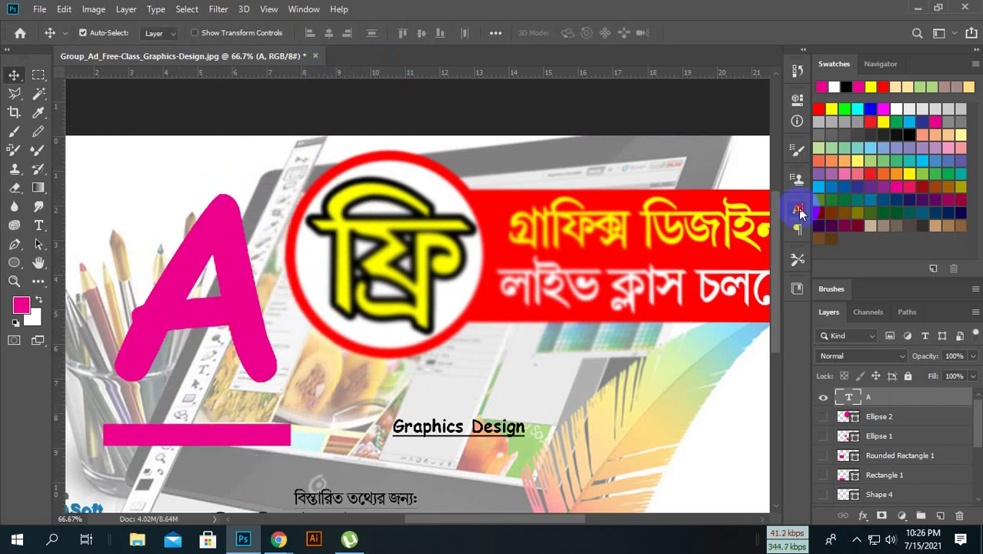
click(798, 209)
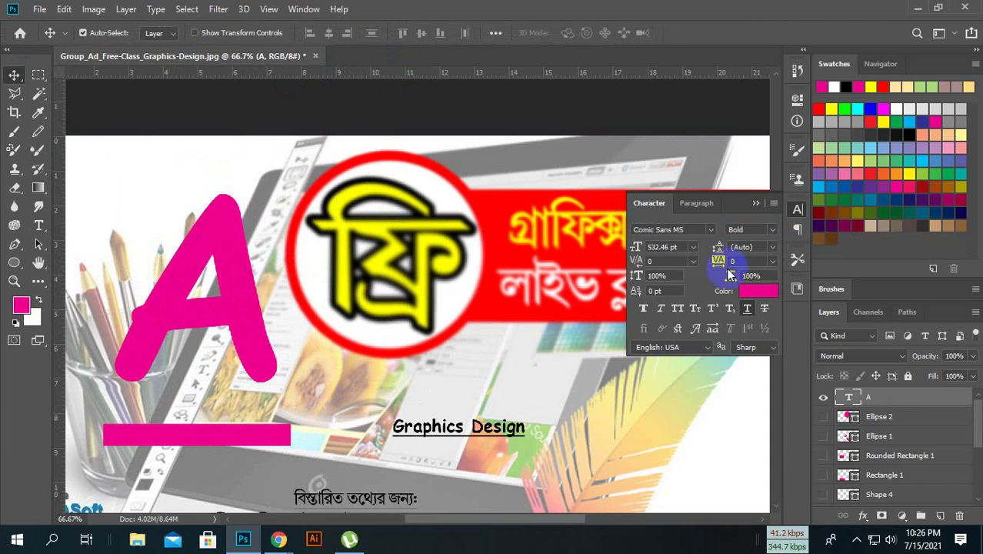
Step: Change the 'A' font to Arial Bold and nudge it slightly right and down
click(709, 230)
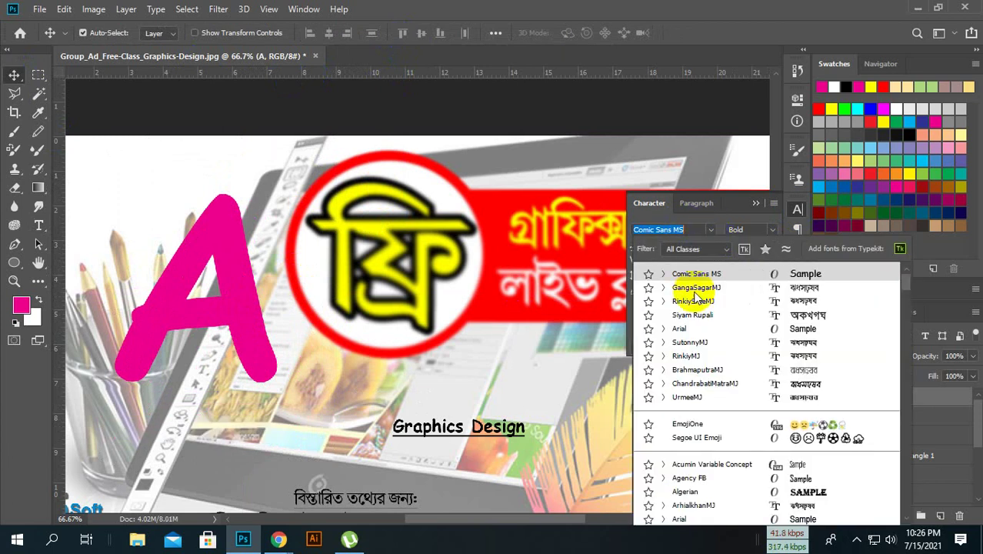
click(745, 333)
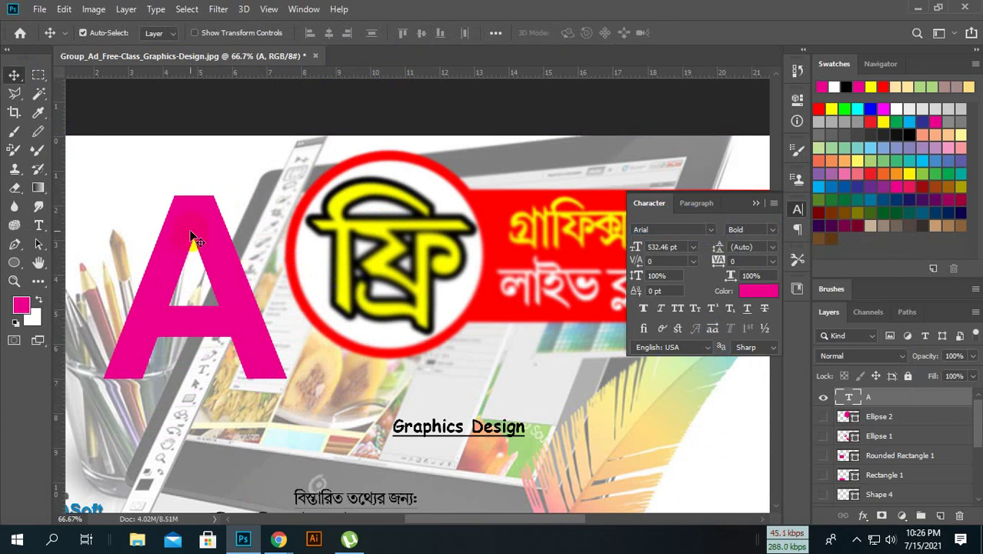
mouse_move(215, 252)
mouse_down()
mouse_move(230, 290)
mouse_move(259, 318)
mouse_up()
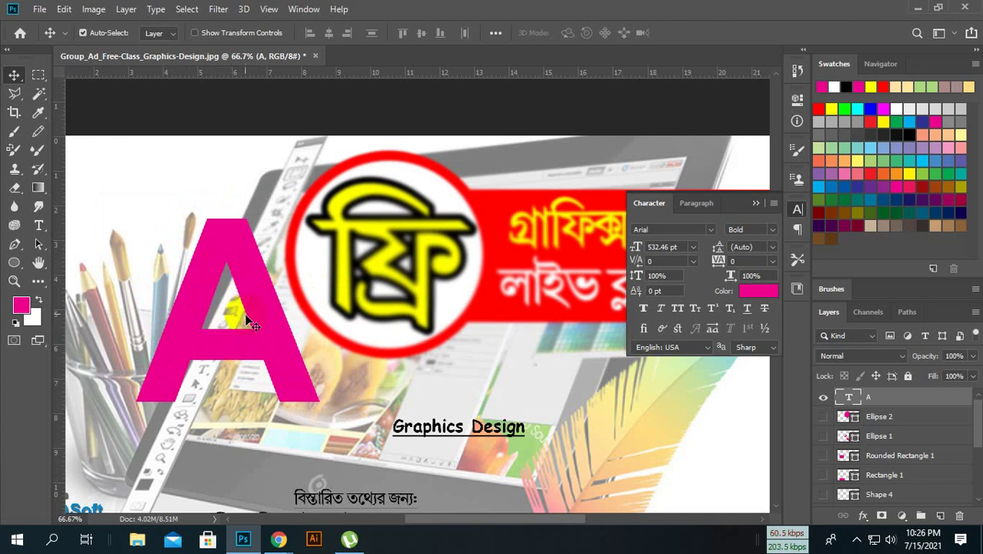
click(38, 93)
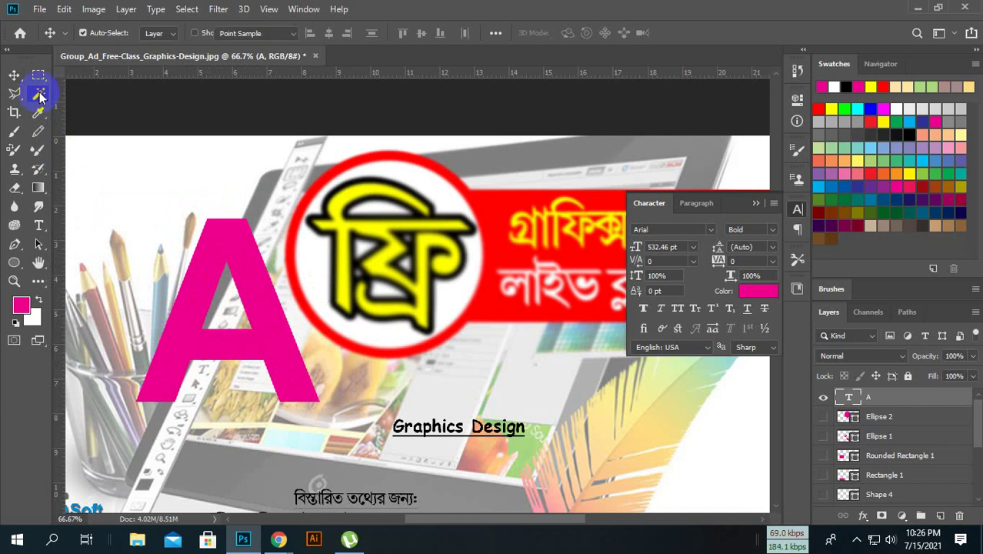
Step: Start a pen path at the pink A's top and trace its right edge
click(224, 308)
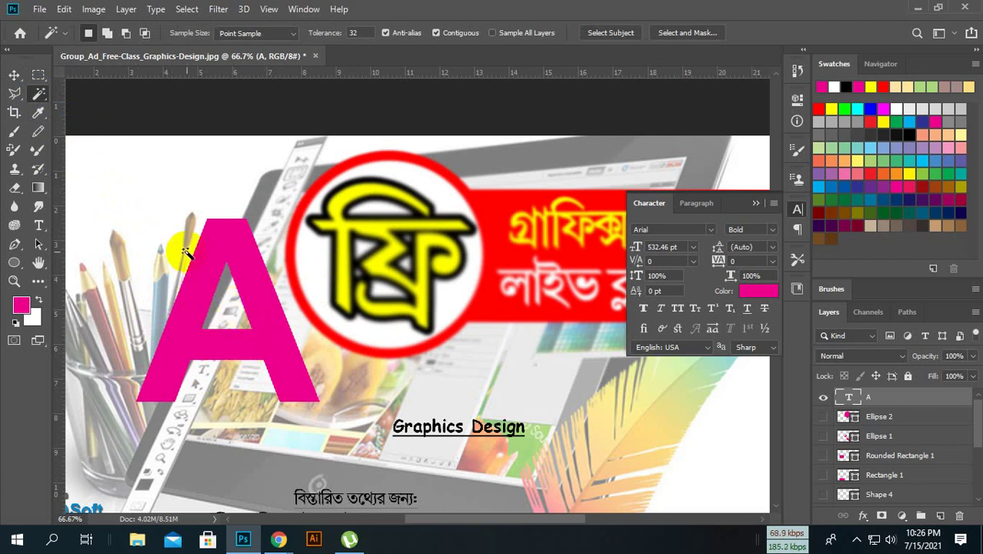
click(14, 244)
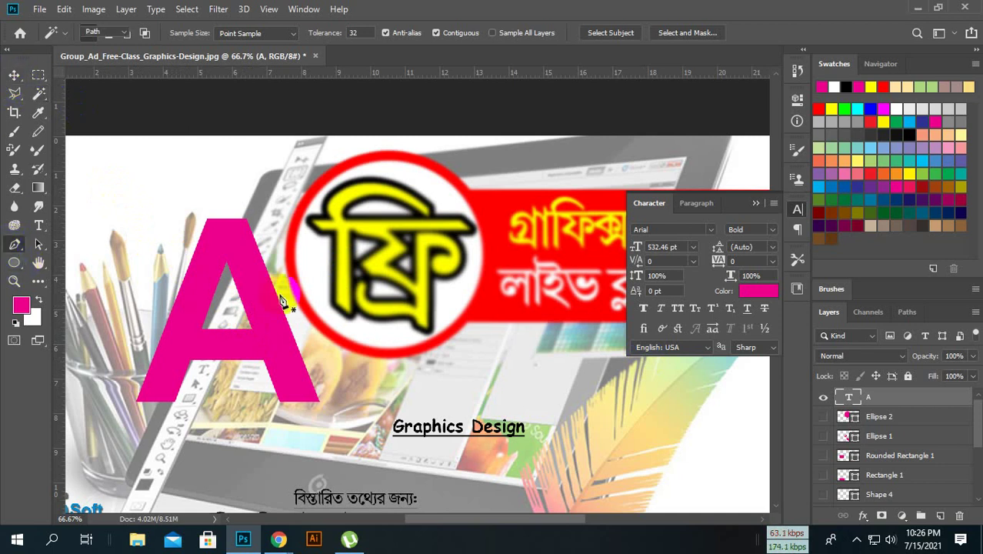
click(247, 221)
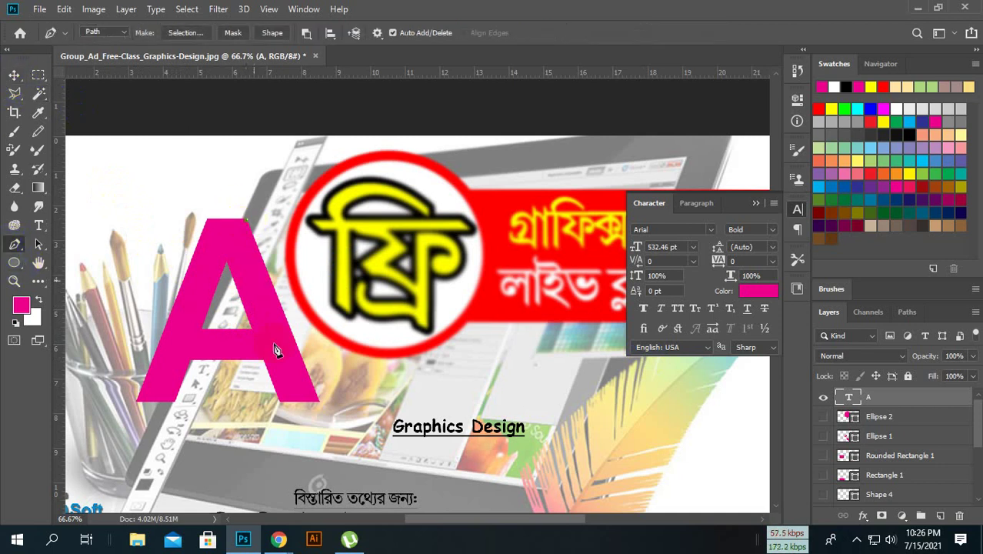
shift+click(320, 406)
key(ctrl+z)
click(320, 403)
Step: Zoom to 300% and anchor the A's lower-right corner and bottom edge
key(ctrl+plus)
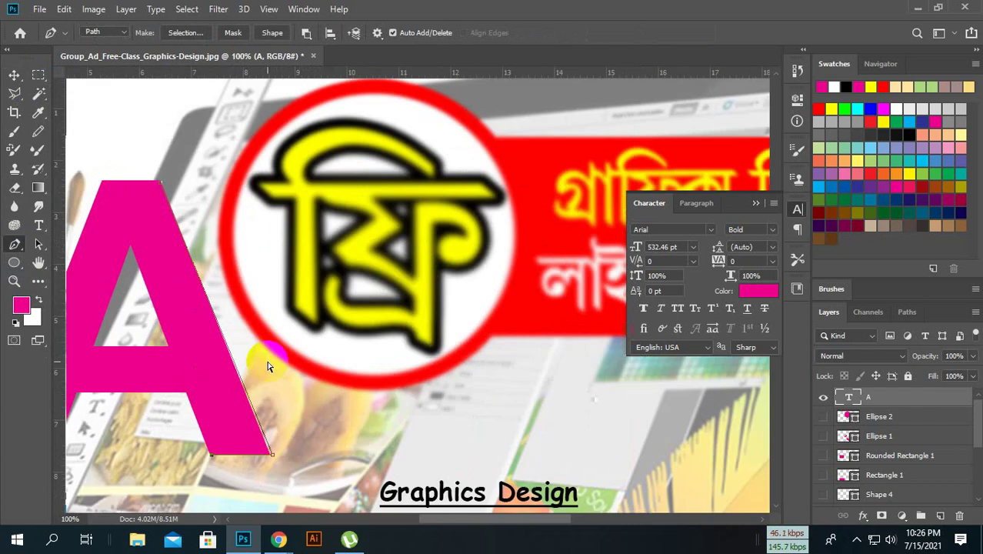
key(ctrl+plus)
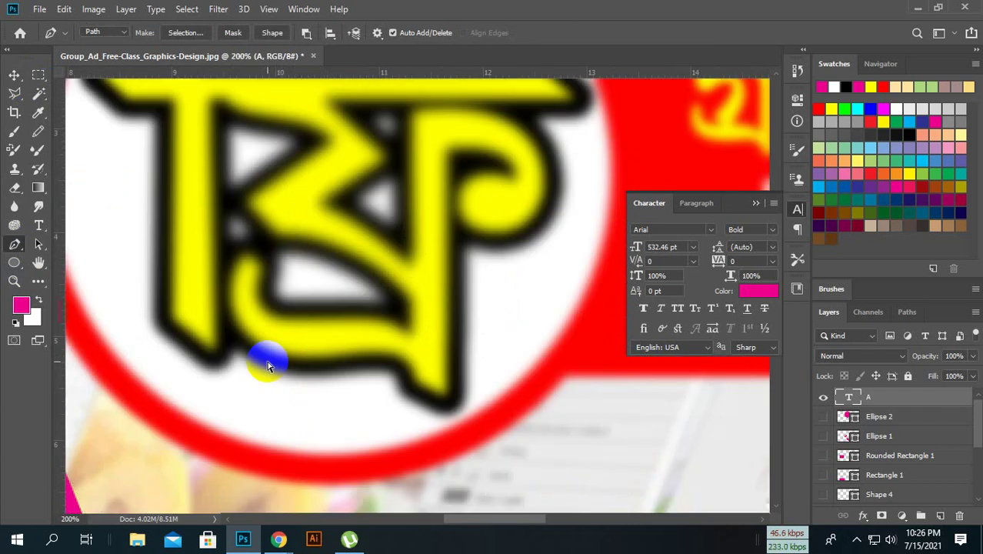
key(ctrl+minus)
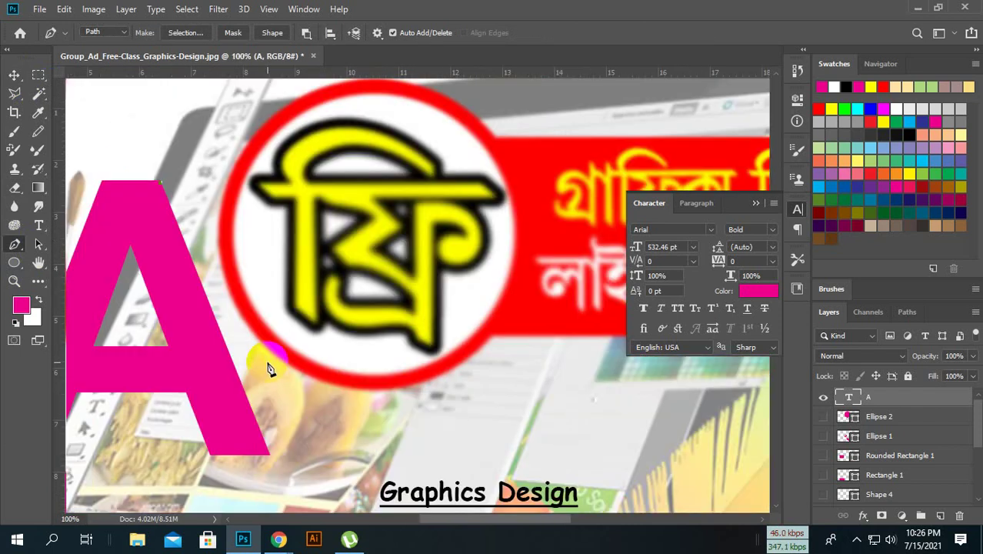
key(ctrl+plus)
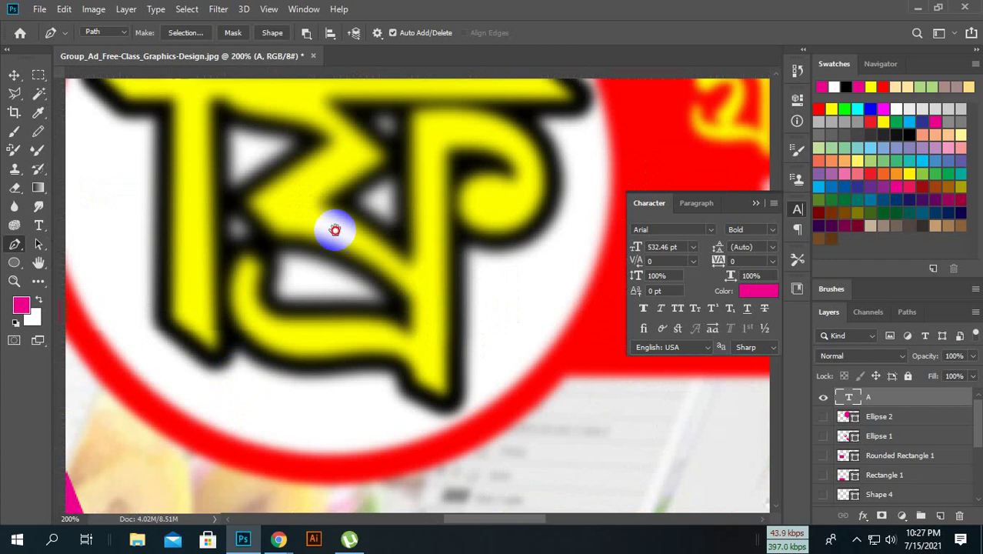
scroll(279, 394, down, 5)
drag(278, 393, 405, 329)
key(ctrl+plus)
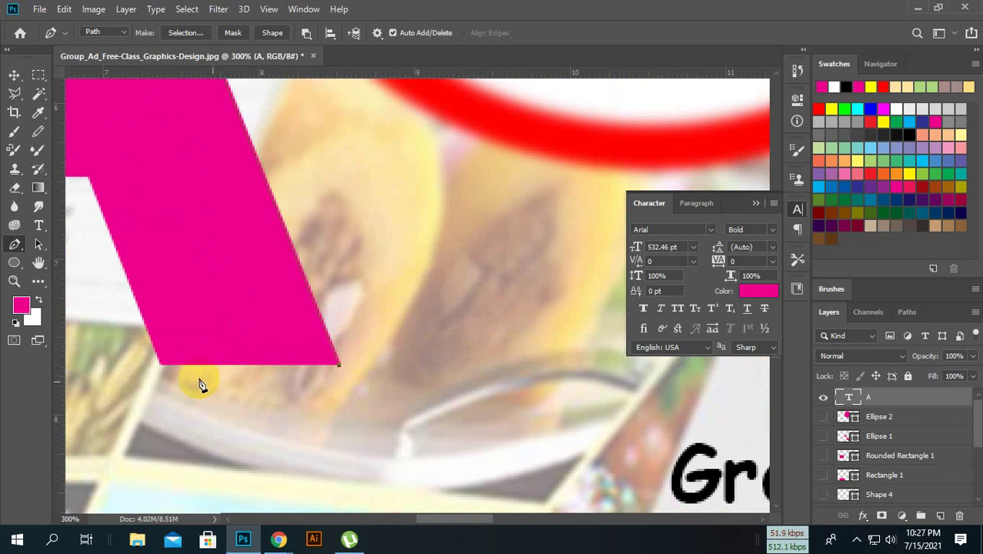
click(162, 367)
click(159, 364)
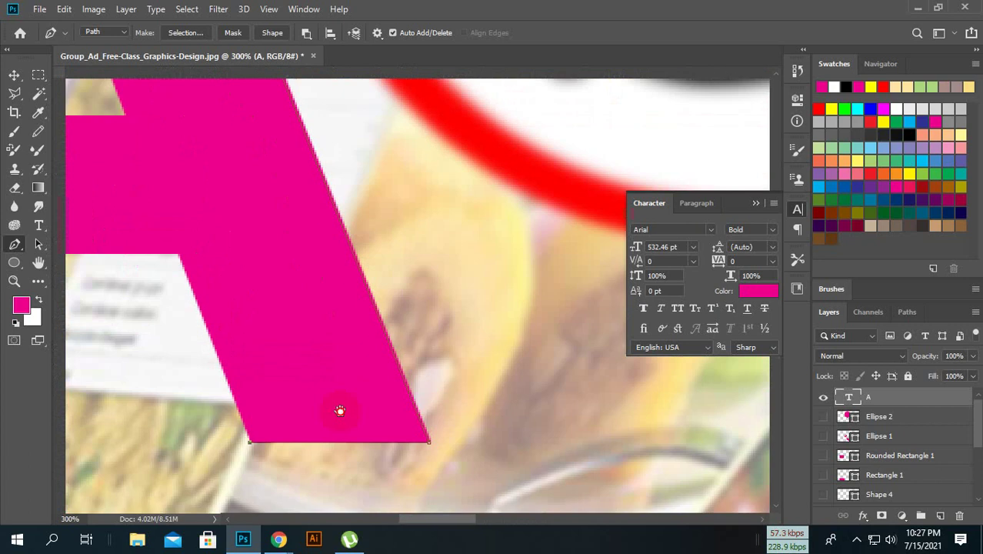
Step: Add anchors on the A's inner triangle edge and lower-left leg corner
mouse_move(217, 324)
mouse_down()
mouse_move(296, 362)
mouse_move(479, 369)
mouse_up()
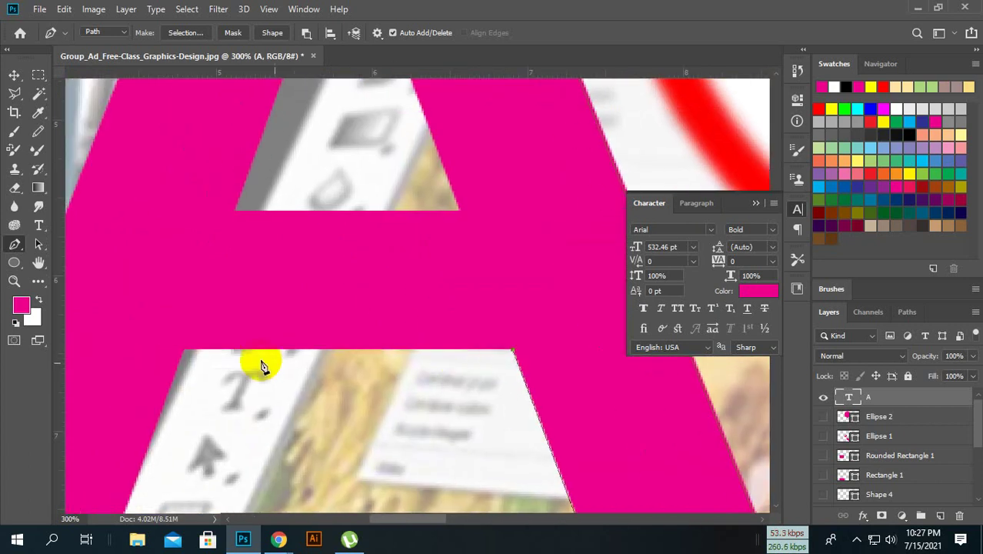
click(184, 356)
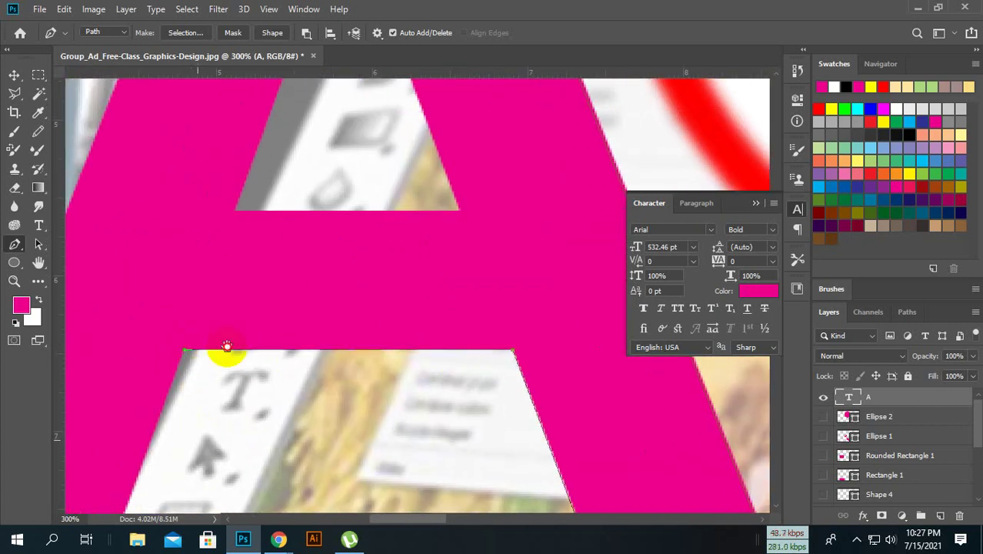
drag(226, 351, 335, 201)
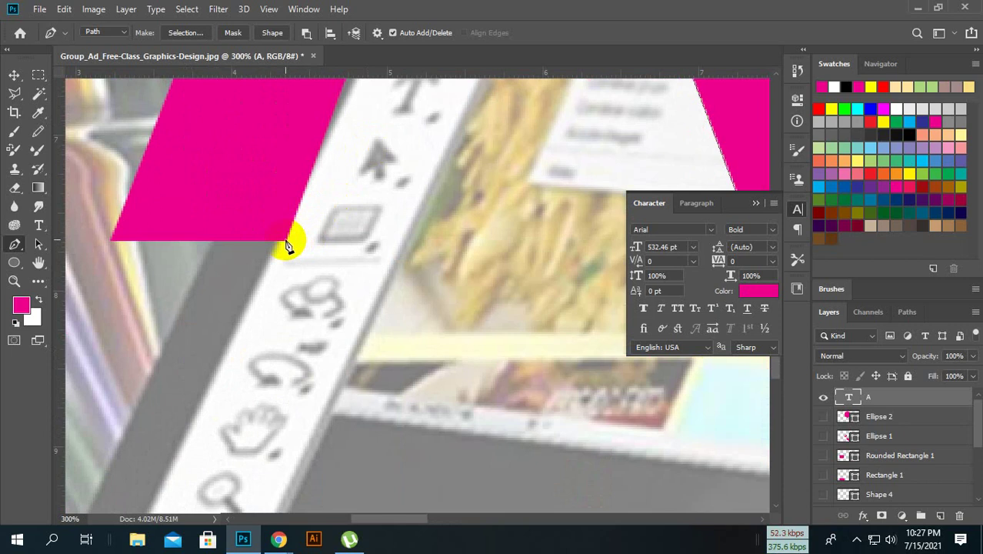
drag(285, 268, 398, 300)
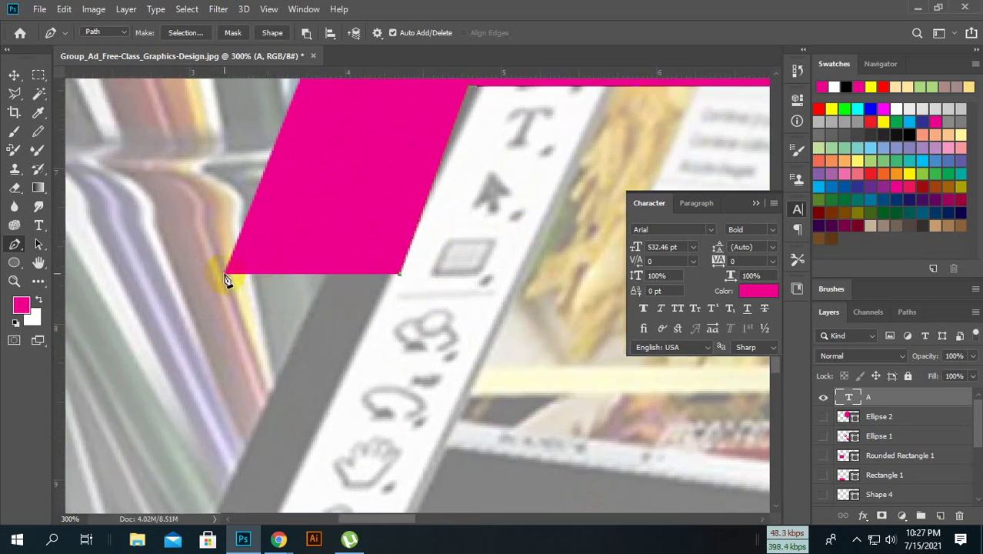
click(225, 274)
Step: Anchor the A's top corners, close the path and load it as a selection
mouse_move(299, 250)
mouse_down()
mouse_move(373, 274)
mouse_move(350, 399)
mouse_move(289, 478)
mouse_up()
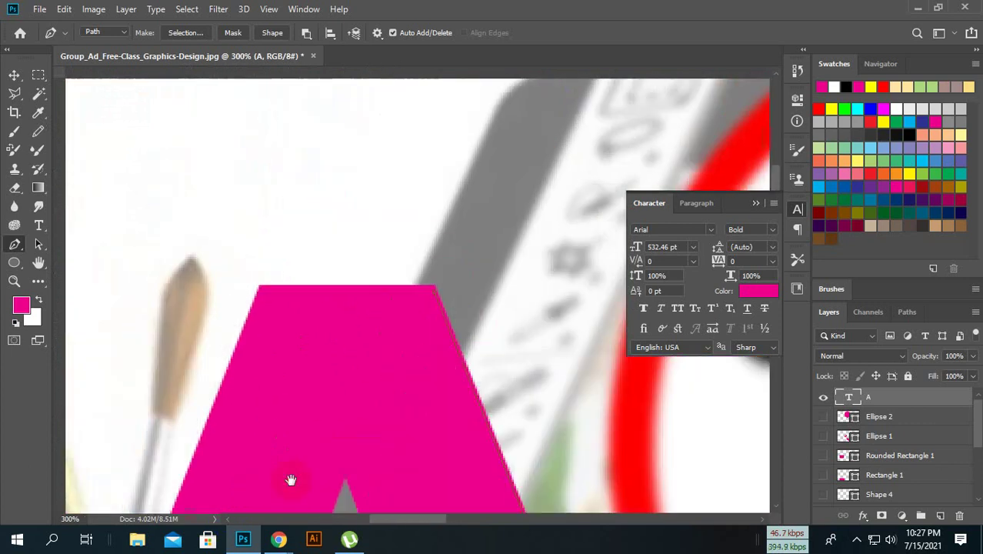
click(260, 290)
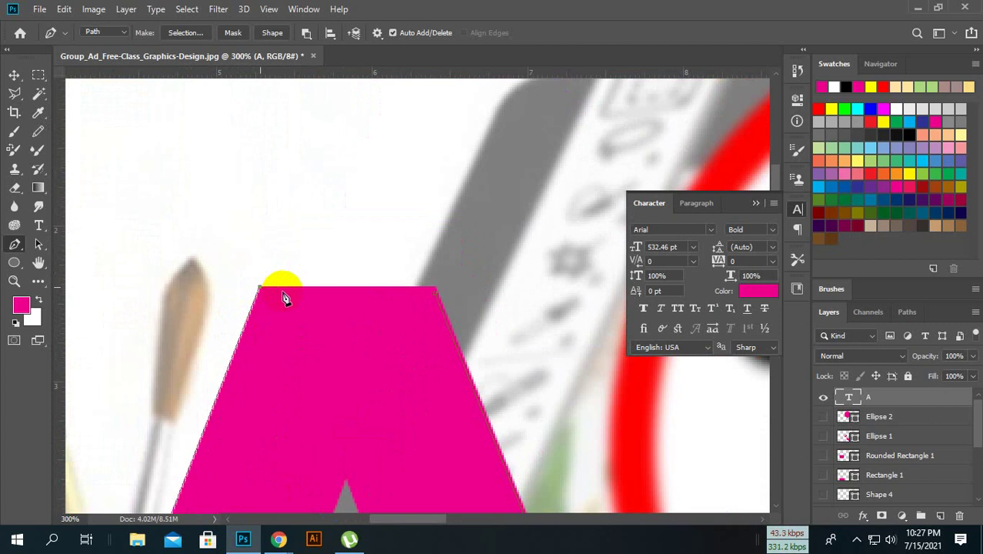
click(436, 291)
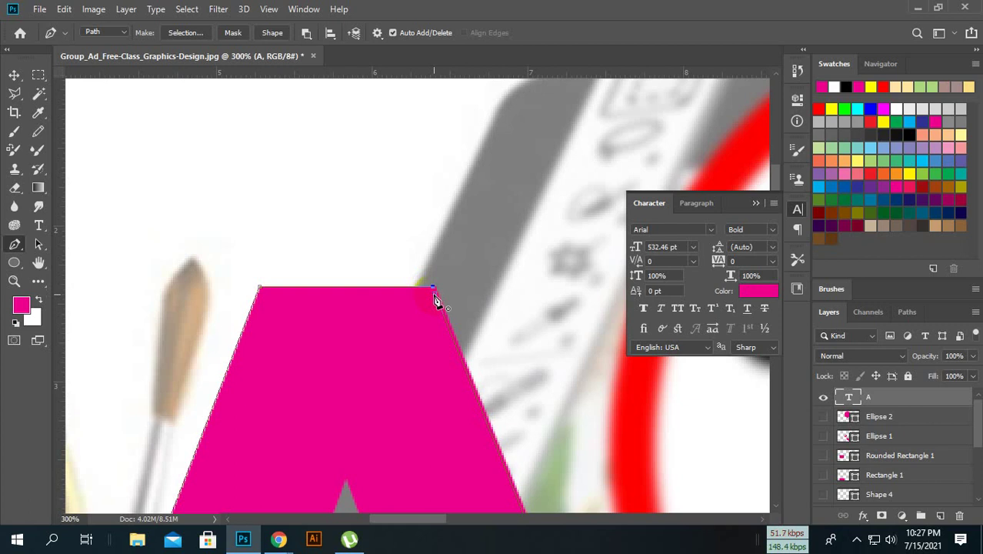
click(434, 293)
key(ctrl+Return)
Step: Zoom out and click inside the A's inner triangle with the Magic Wand
key(ctrl+minus)
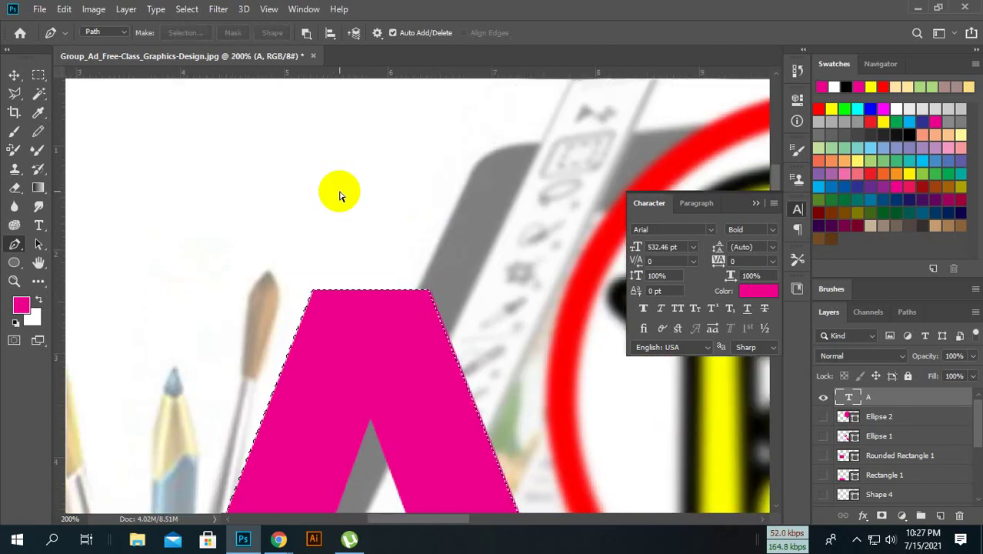
key(ctrl+minus)
key(ctrl+minus)
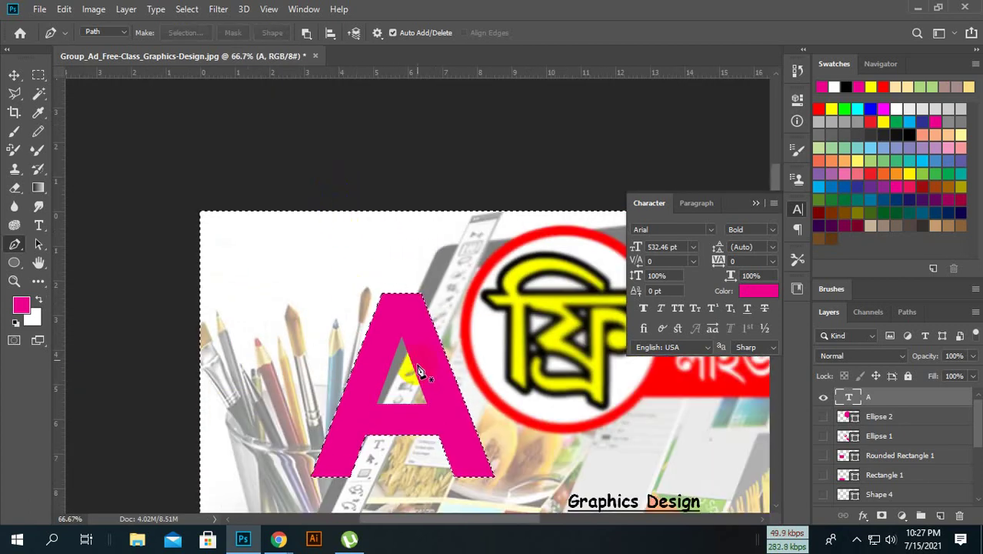
scroll(396, 362, down, 2)
drag(38, 92, 79, 114)
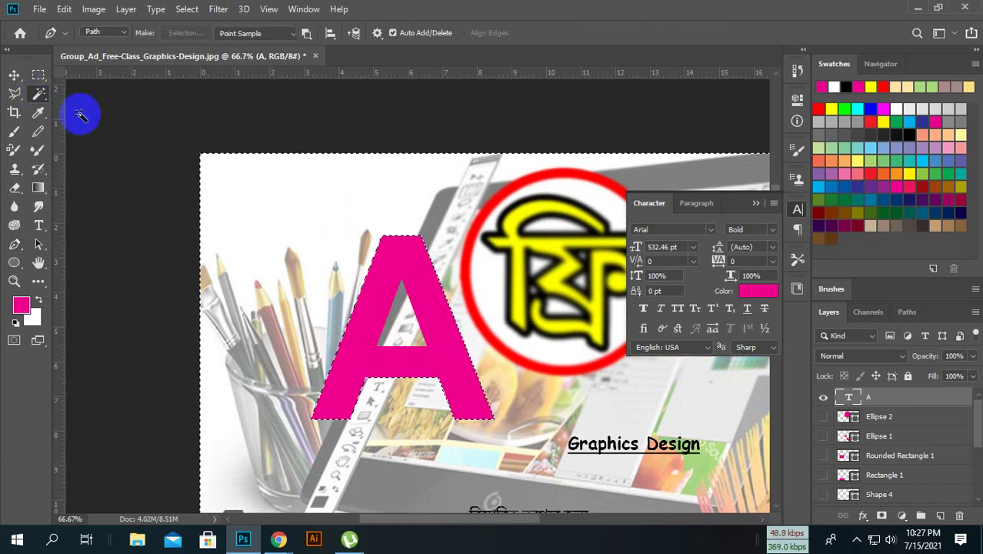
shift+click(406, 331)
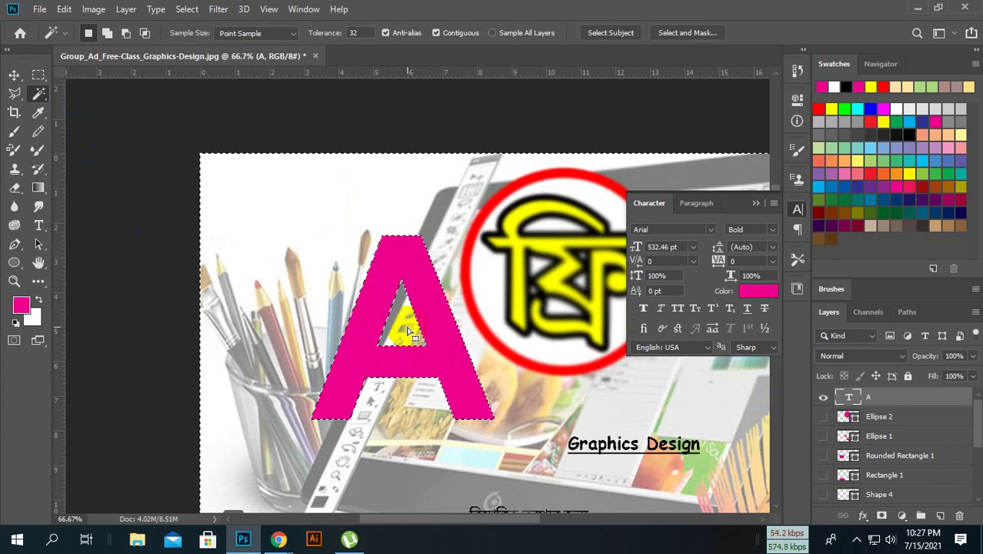
Step: Deselect and restore the A's selection, then bring up the browser windows
key(ctrl+d)
key(ctrl+z)
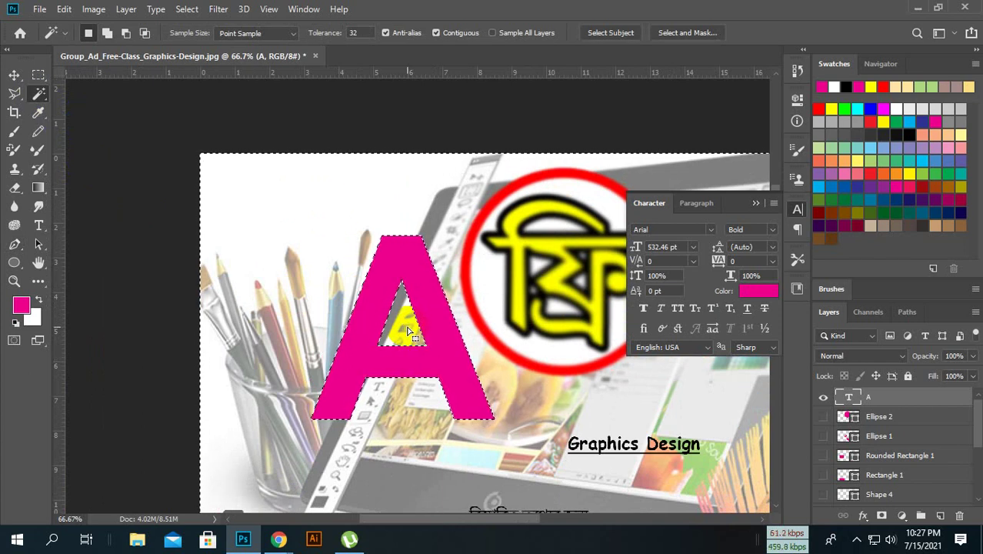
click(278, 541)
click(223, 463)
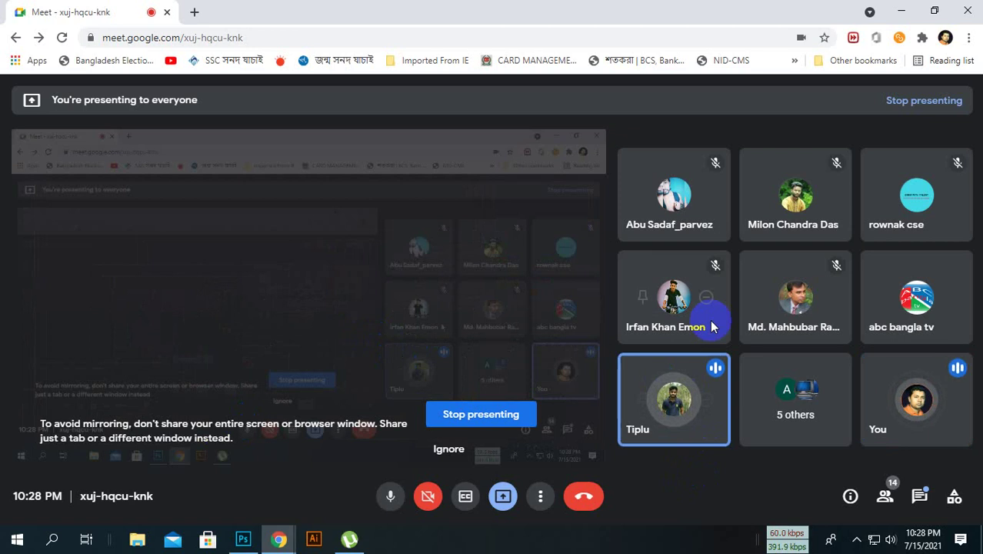
click(902, 11)
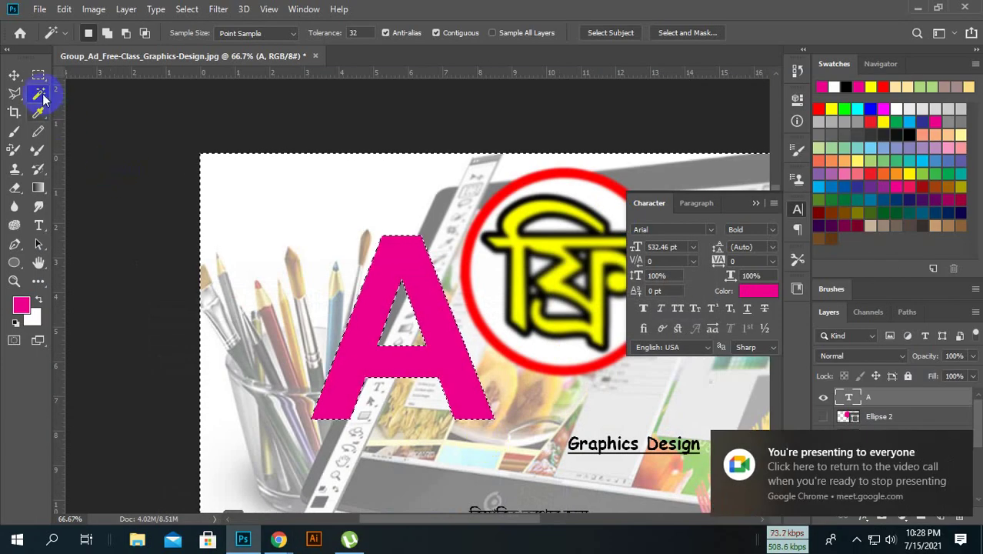
Step: Deselect the pink A and switch back to the Google Meet call
click(77, 104)
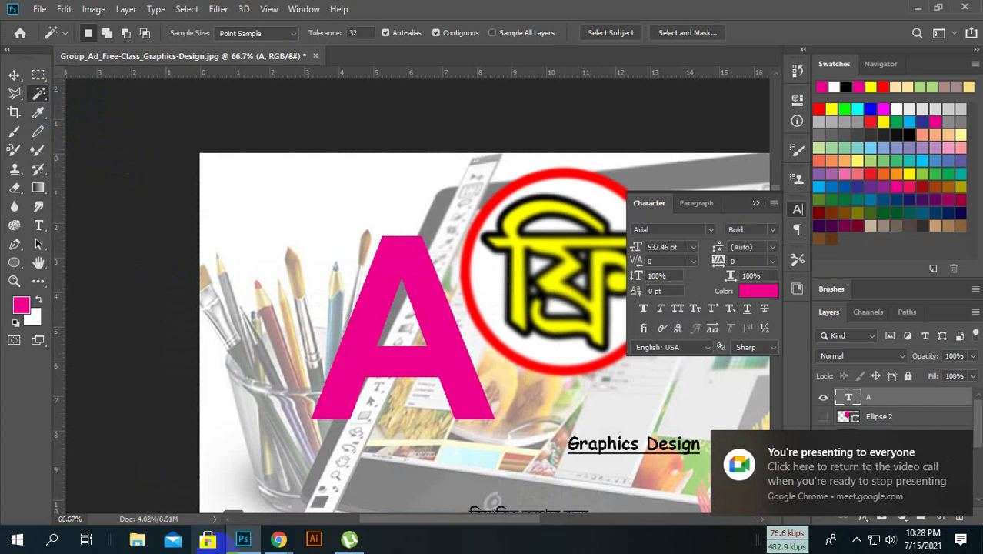
mouse_move(278, 539)
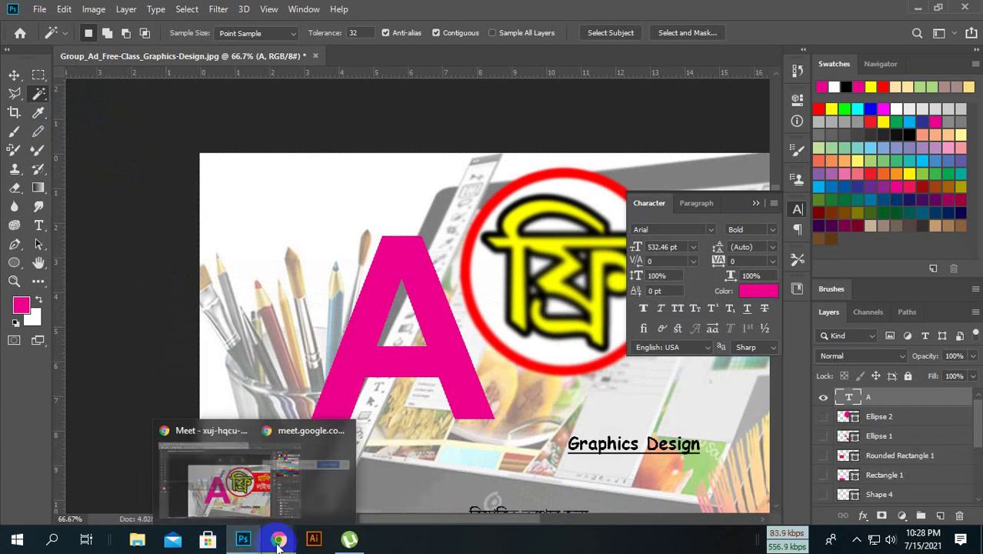
click(262, 431)
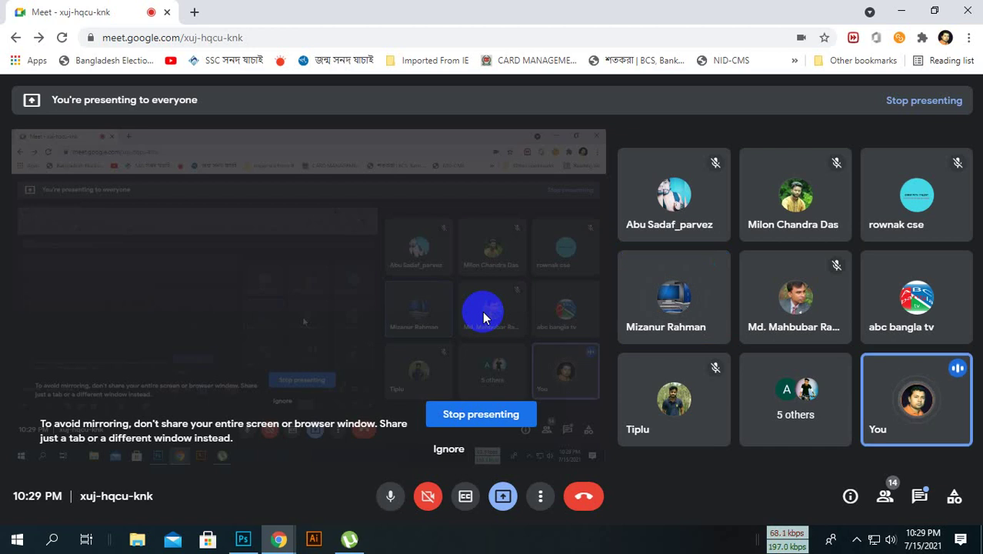
Step: Return to the Photoshop banner and scroll around to review it
key(alt+Tab)
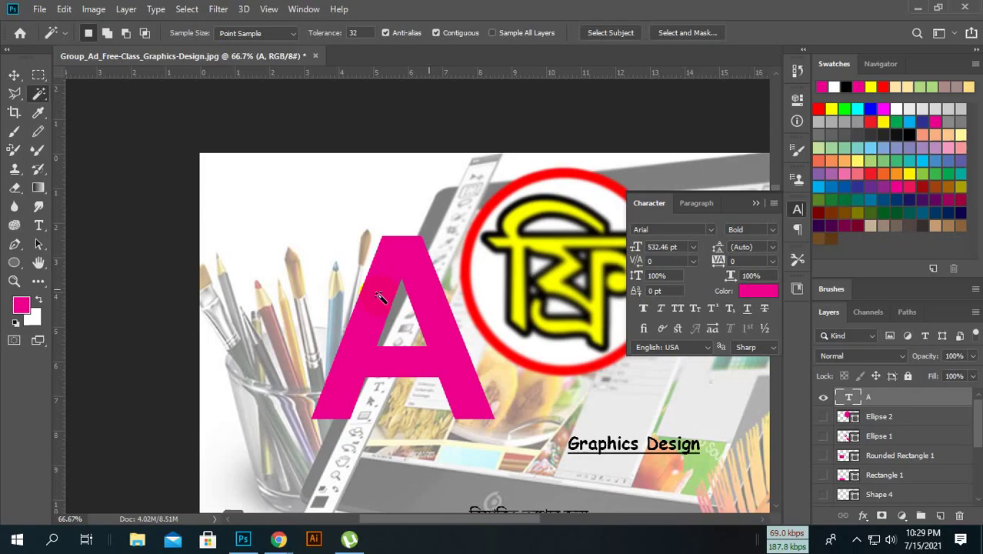
scroll(460, 300, down, 2)
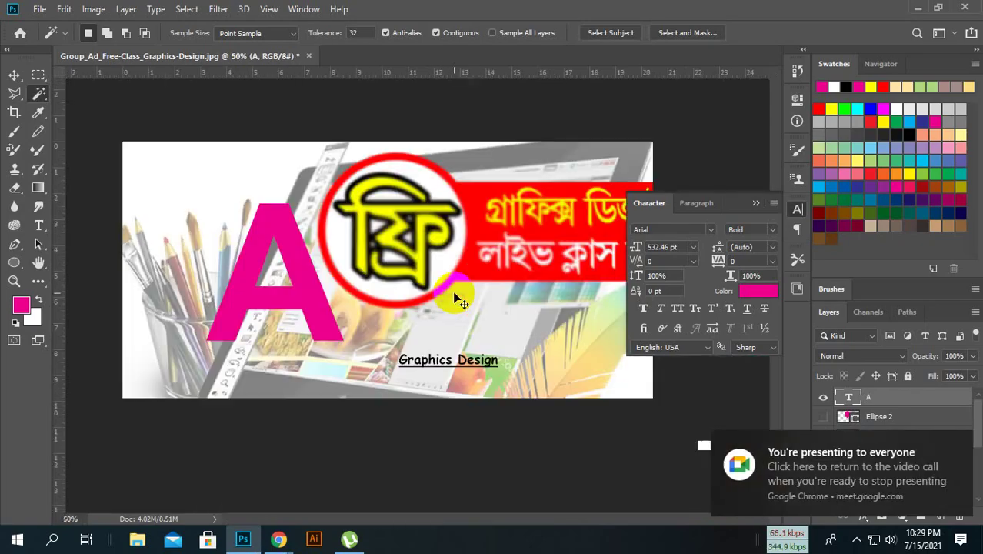
scroll(460, 300, down, 2)
scroll(459, 300, down, 2)
scroll(460, 300, down, 2)
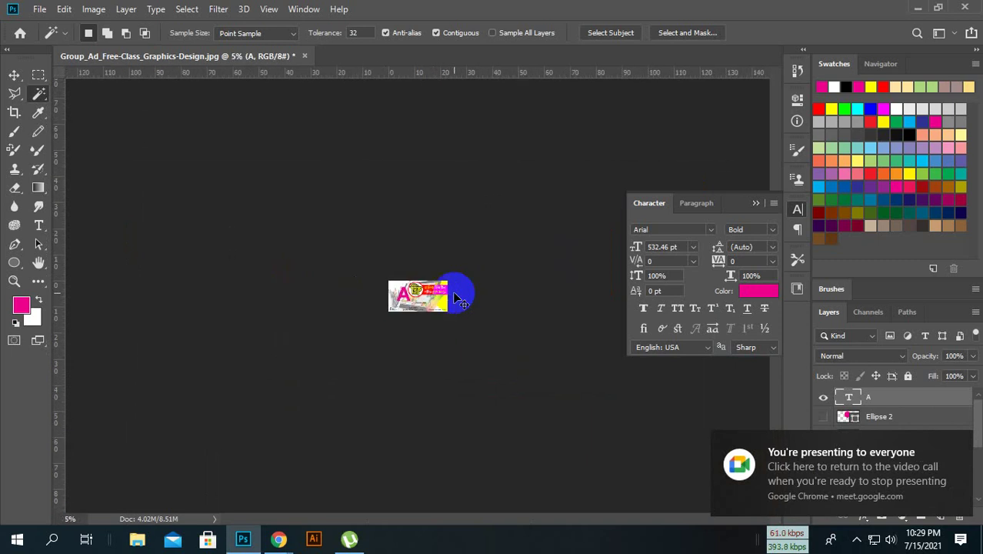
scroll(455, 298, up, 3)
scroll(454, 297, up, 3)
scroll(454, 297, up, 3)
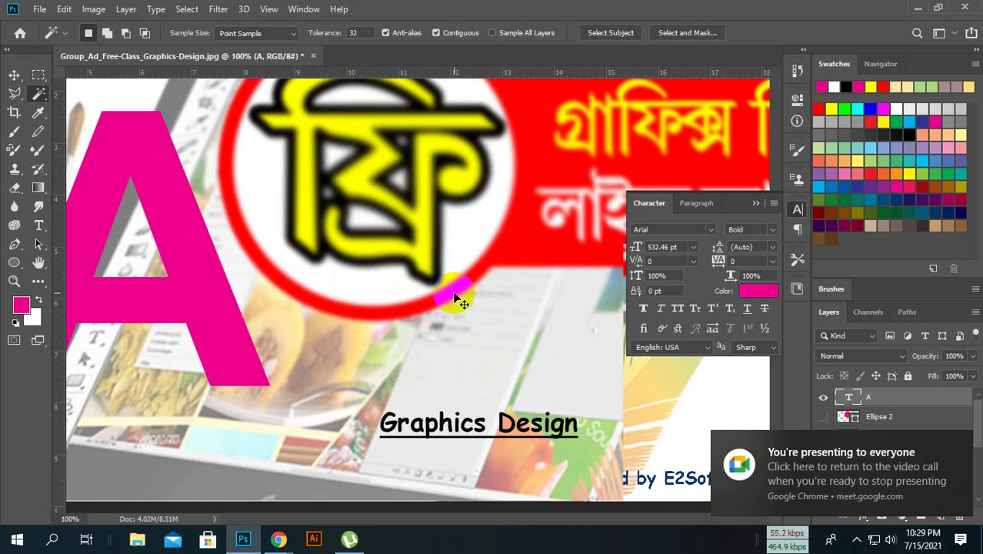
scroll(454, 297, up, 2)
scroll(454, 297, down, 2)
scroll(455, 297, down, 2)
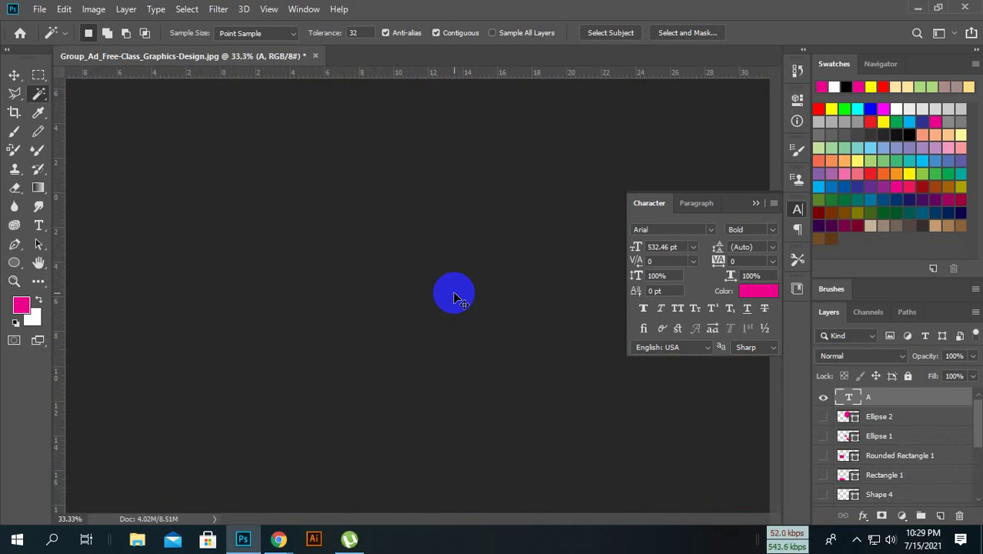
scroll(455, 298, down, 1)
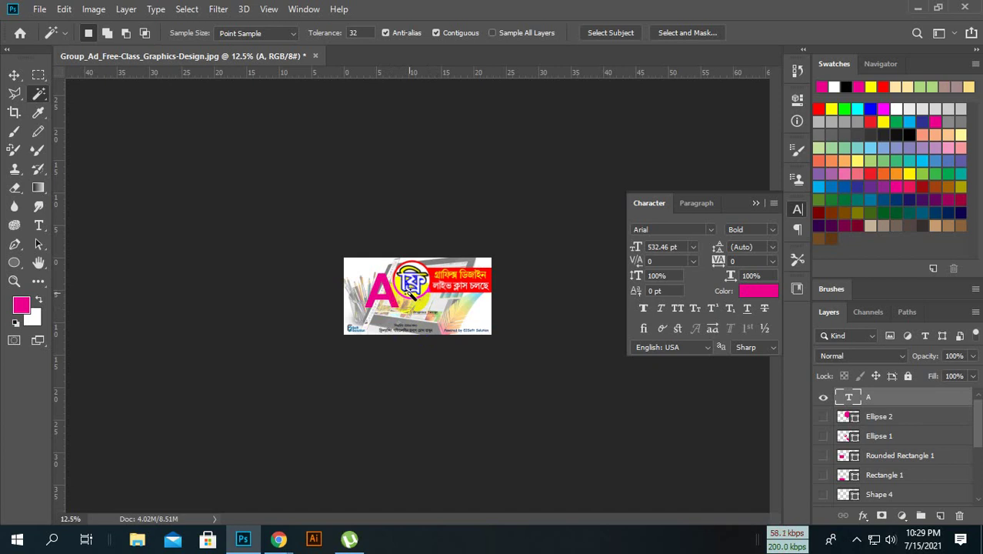
Step: Zoom in on the pink A with the Zoom tool, then pick Move and zoom out
click(14, 281)
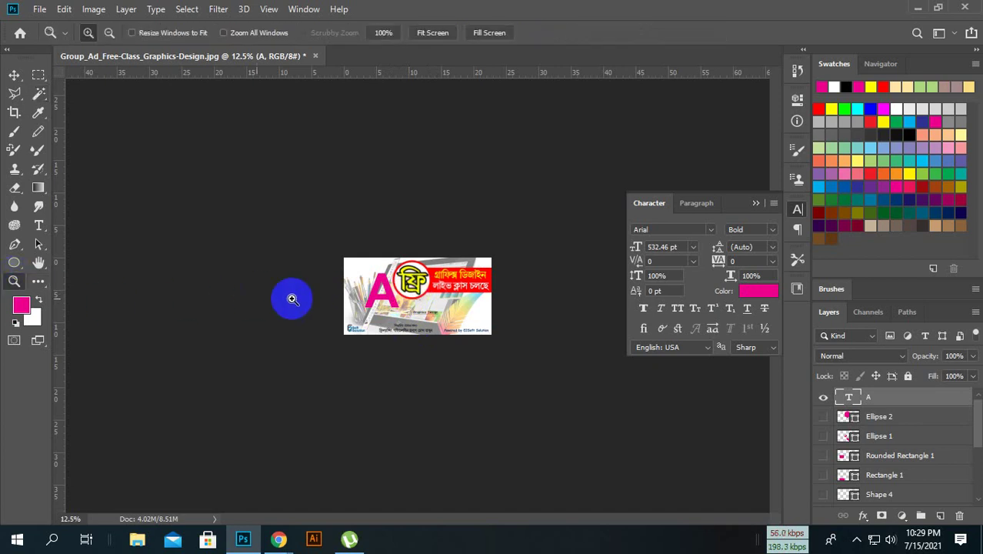
click(397, 300)
click(366, 311)
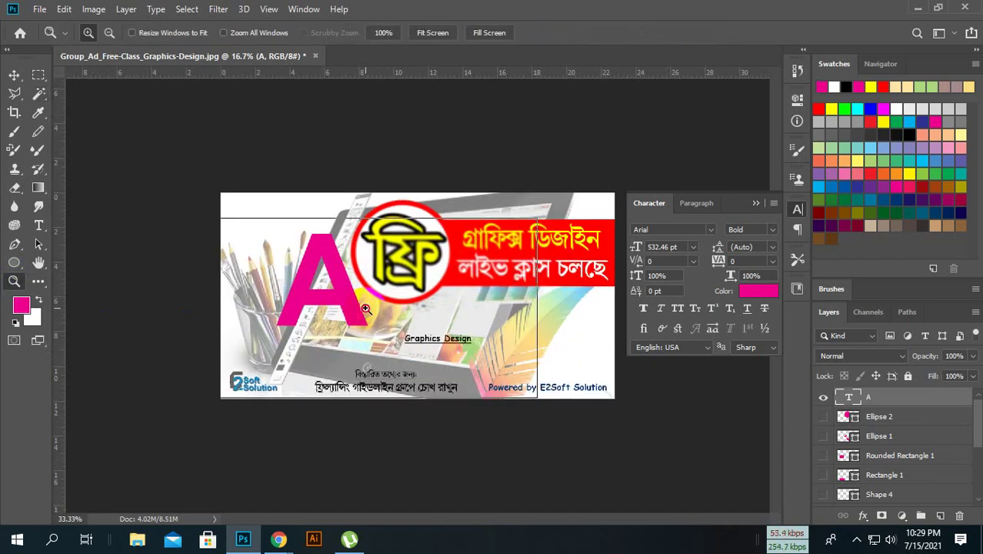
click(366, 308)
click(296, 323)
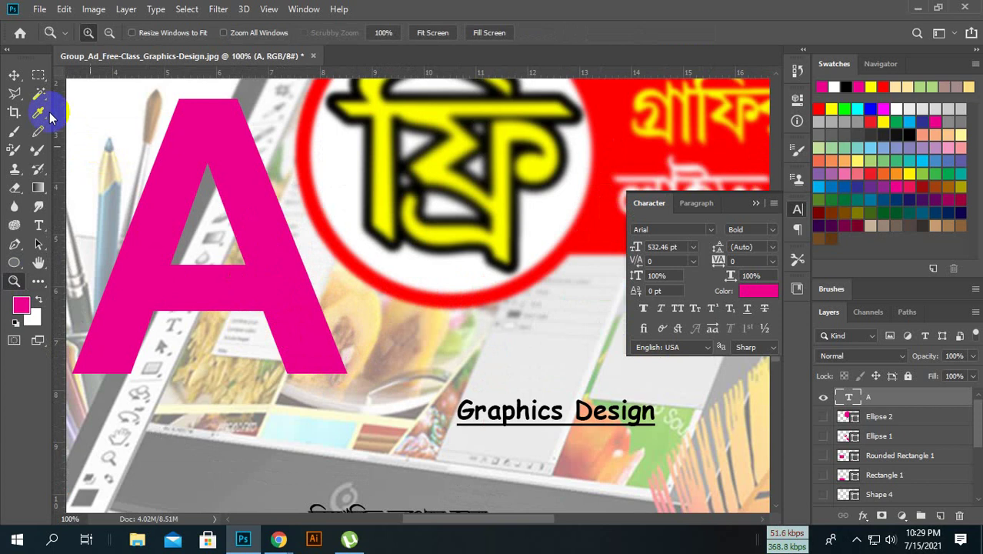
click(14, 75)
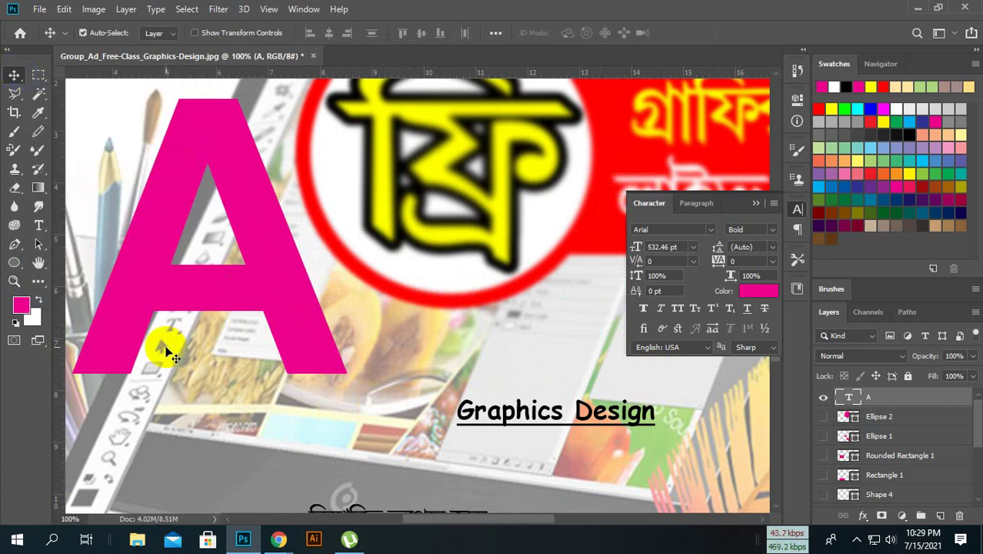
scroll(193, 321, down, 6)
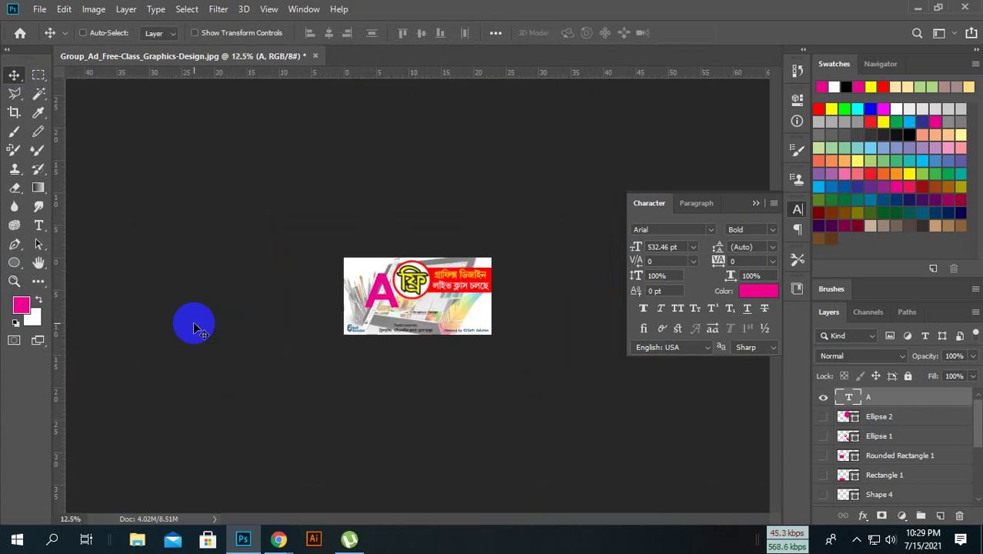
key(ctrl+minus)
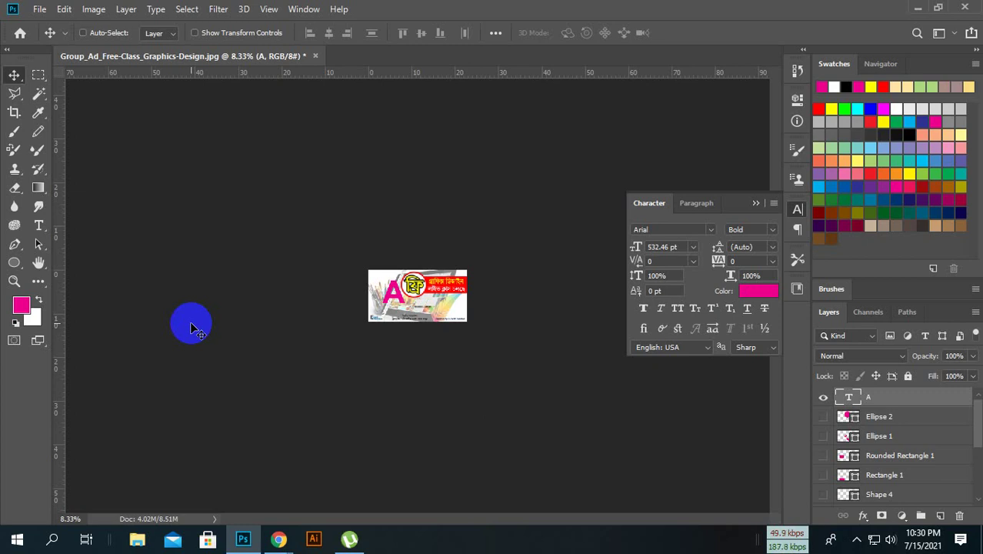
Step: Zoom in and out, then pan with the Hand tool to the bottom text and logo
key(ctrl+plus)
key(ctrl+plus)
key(ctrl+plus)
key(ctrl+plus)
key(ctrl+plus)
key(ctrl+plus)
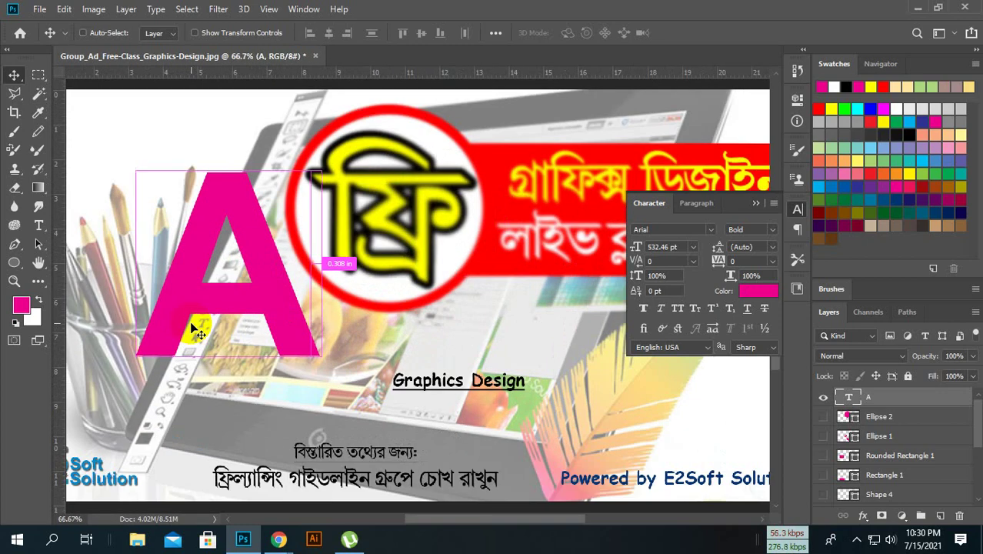
key(ctrl+minus)
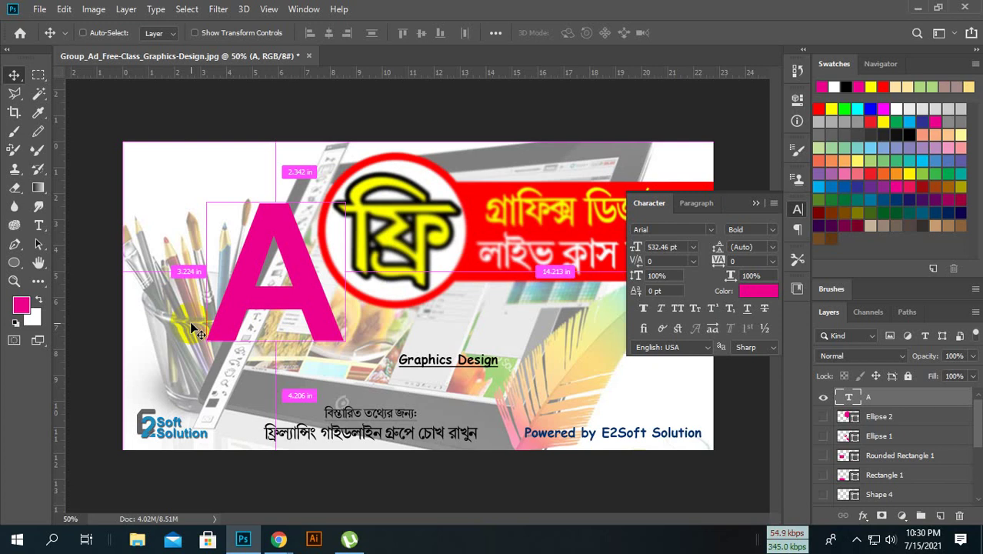
key(ctrl)
scroll(193, 327, up, 1)
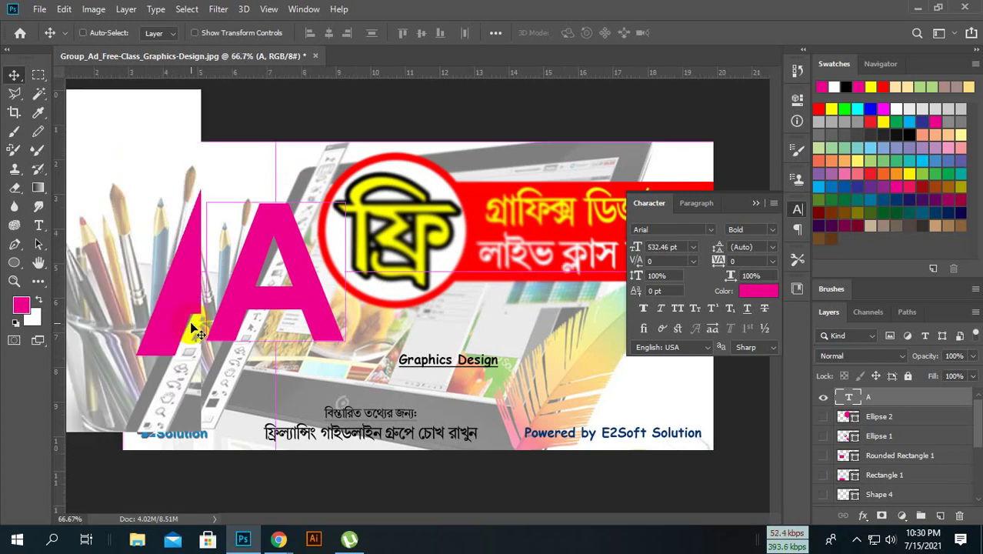
scroll(192, 327, up, 1)
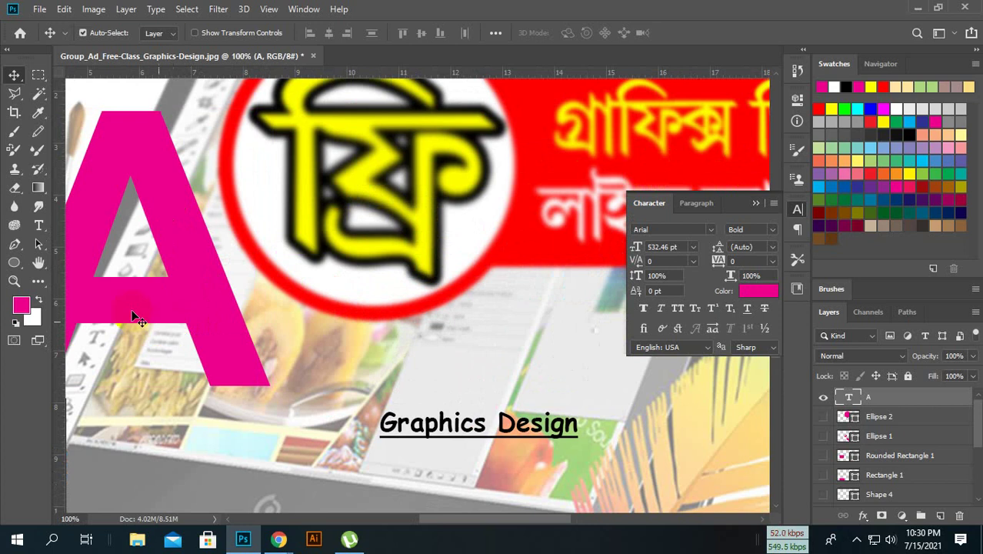
click(38, 263)
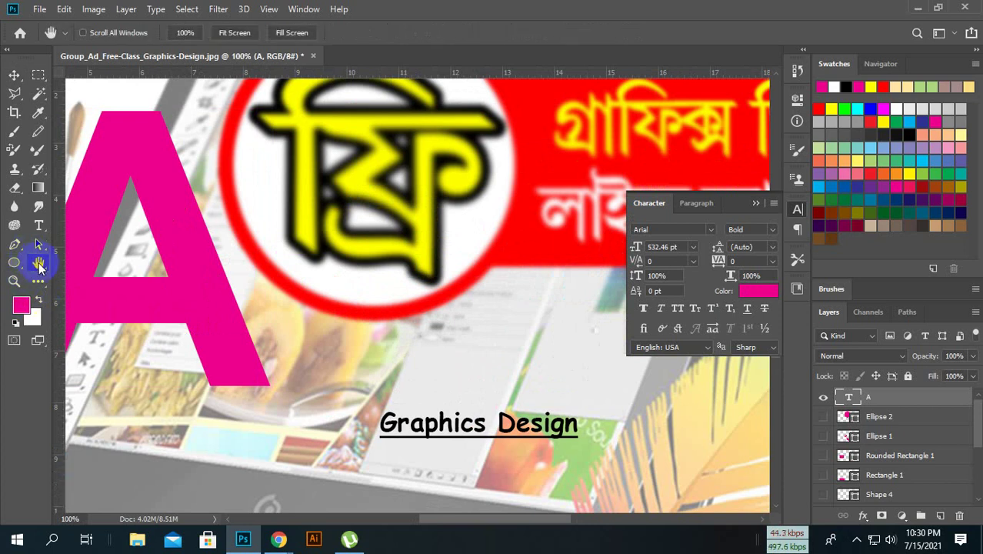
mouse_move(231, 497)
mouse_down()
mouse_move(443, 360)
mouse_move(218, 438)
mouse_up()
Step: Pan across the pink A and Graphics Design to centre the Bengali banner
click(14, 75)
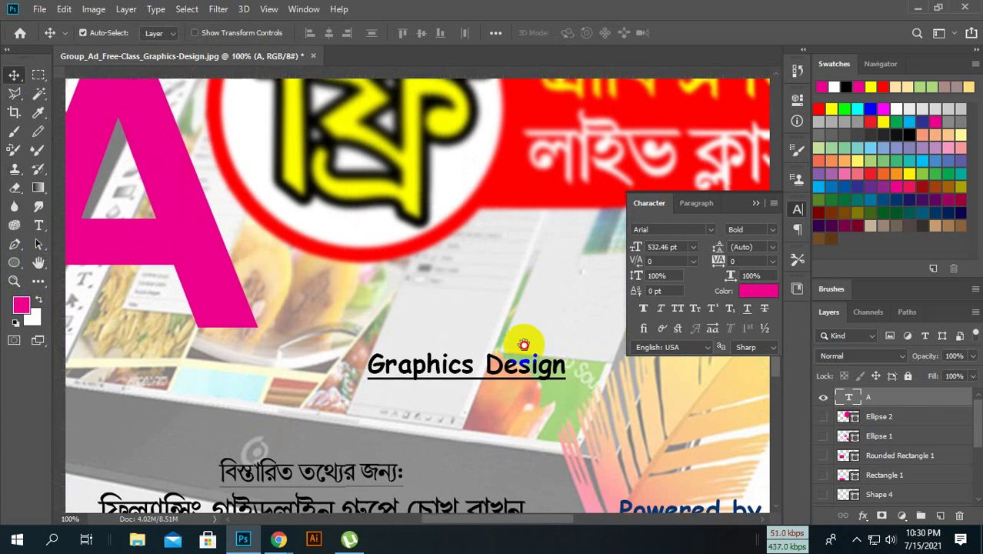
mouse_move(522, 340)
mouse_down()
mouse_move(397, 255)
mouse_move(308, 263)
mouse_up()
mouse_move(585, 361)
mouse_down()
mouse_move(422, 369)
mouse_move(192, 267)
mouse_up()
drag(417, 286, 334, 263)
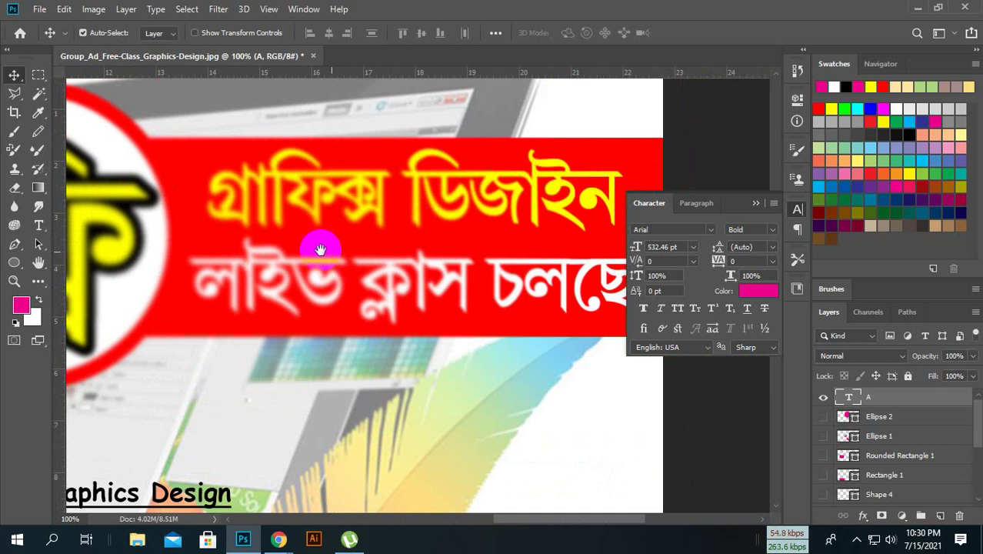
Step: Scroll around the canvas to inspect it, then return to the Google Meet call
scroll(432, 377, left, 3)
scroll(302, 336, left, 2)
scroll(308, 353, left, 3)
scroll(313, 373, down, 2)
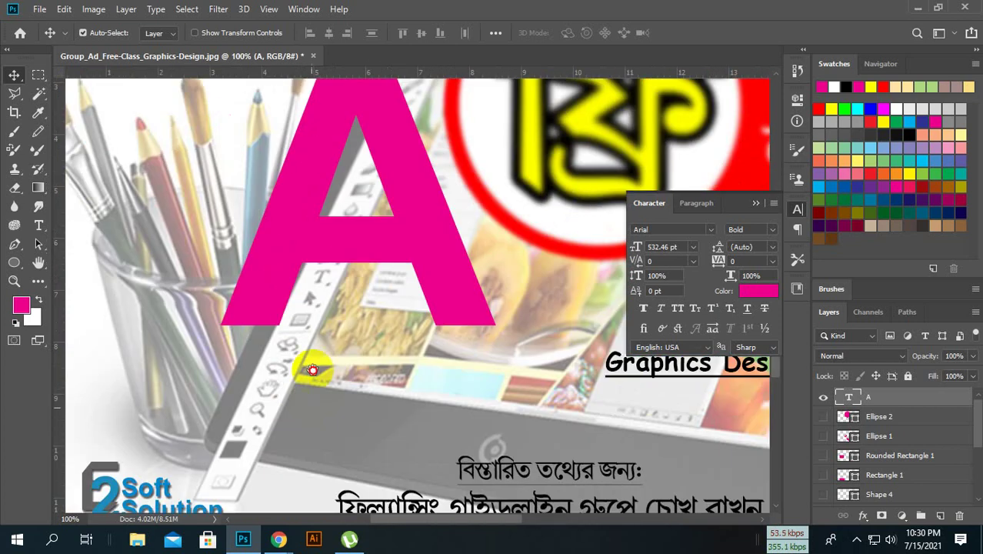
scroll(406, 351, down, 3)
scroll(340, 274, right, 4)
scroll(315, 346, up, 2)
scroll(316, 346, right, 2)
scroll(315, 345, up, 3)
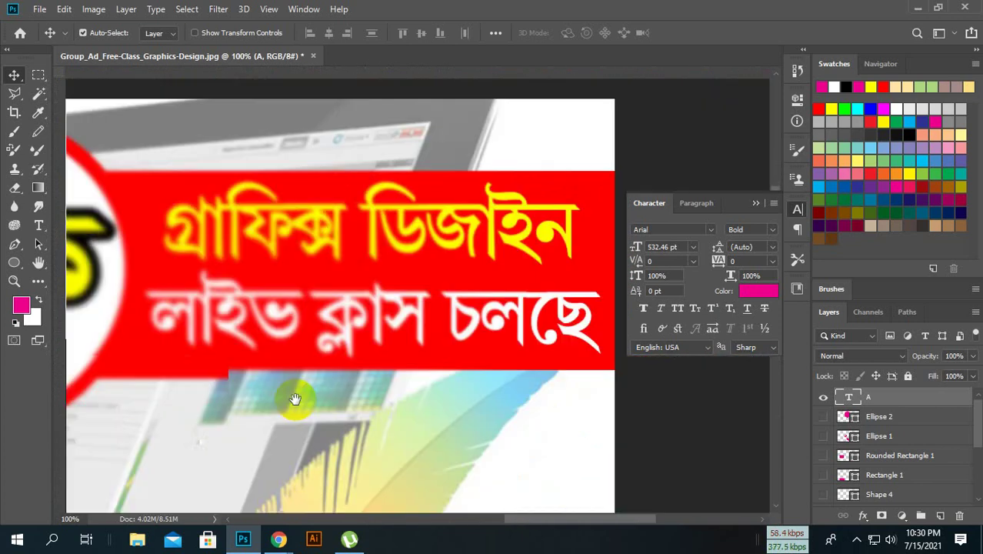
scroll(296, 395, right, 2)
scroll(257, 291, up, 3)
scroll(257, 291, left, 3)
scroll(417, 368, left, 3)
scroll(417, 368, down, 2)
scroll(311, 393, down, 3)
scroll(310, 394, left, 2)
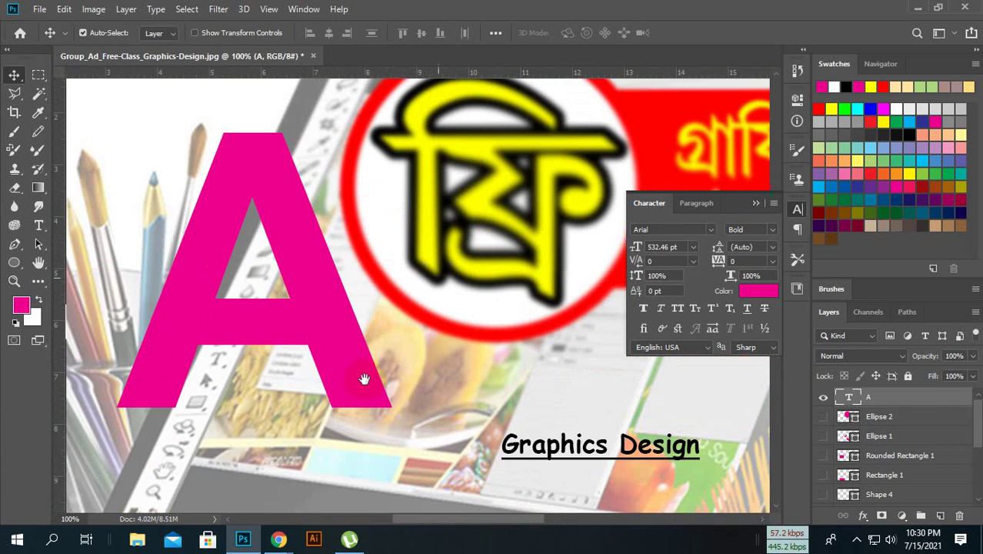
scroll(361, 377, down, 2)
scroll(361, 377, left, 1)
scroll(340, 376, up, 2)
scroll(340, 377, right, 1)
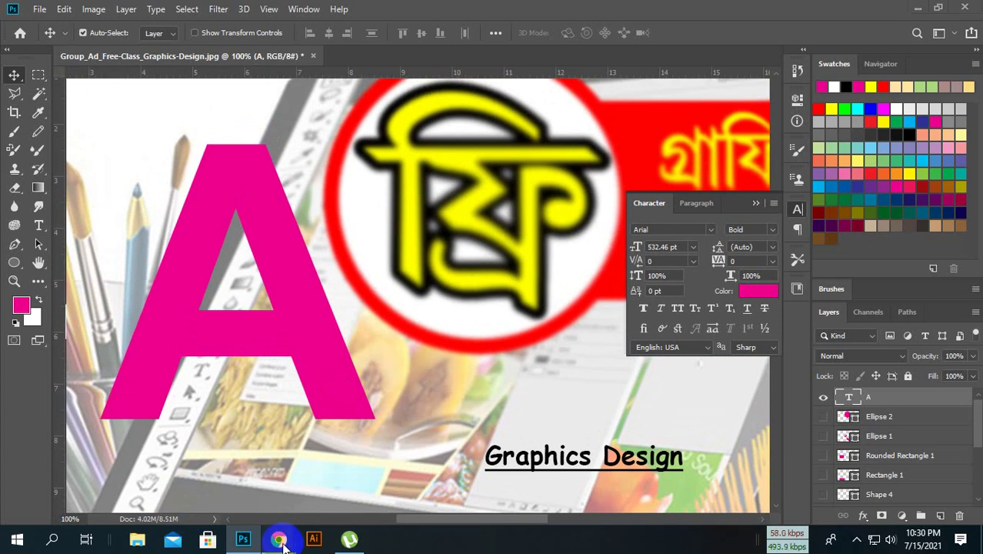
mouse_move(279, 539)
click(221, 438)
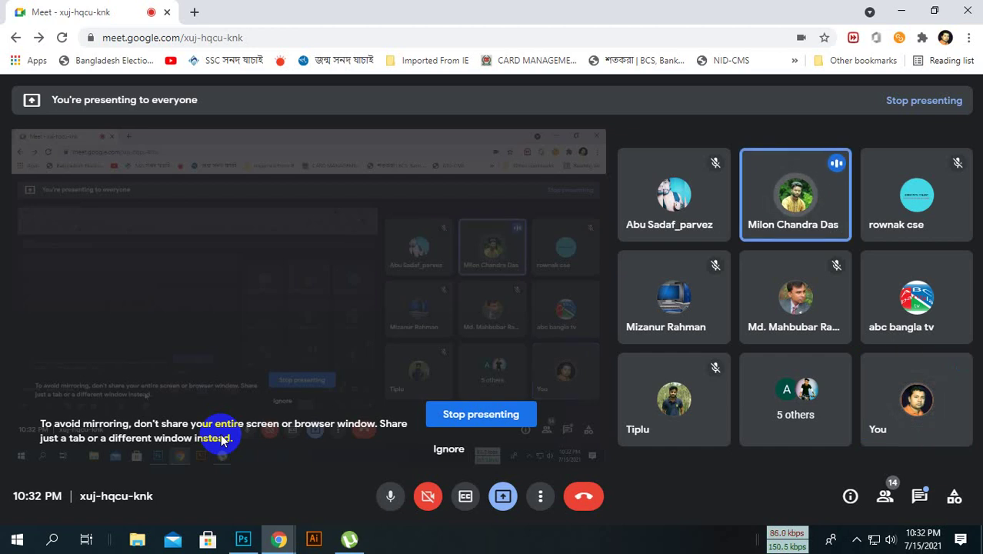
Step: Back in Photoshop, collapse the Character panel and delete the pink A text layer
click(243, 540)
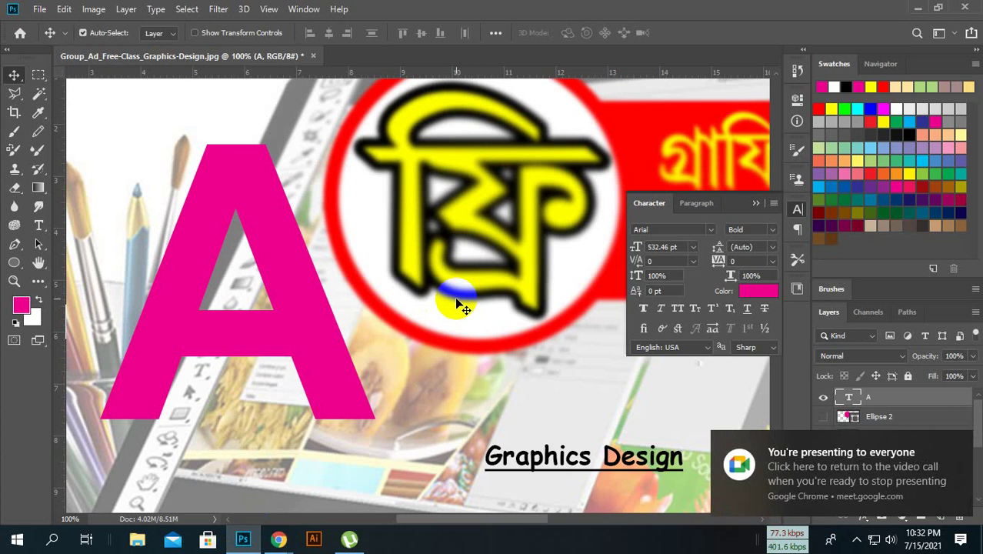
key(ctrl+minus)
key(ctrl+minus)
key(ctrl+minus)
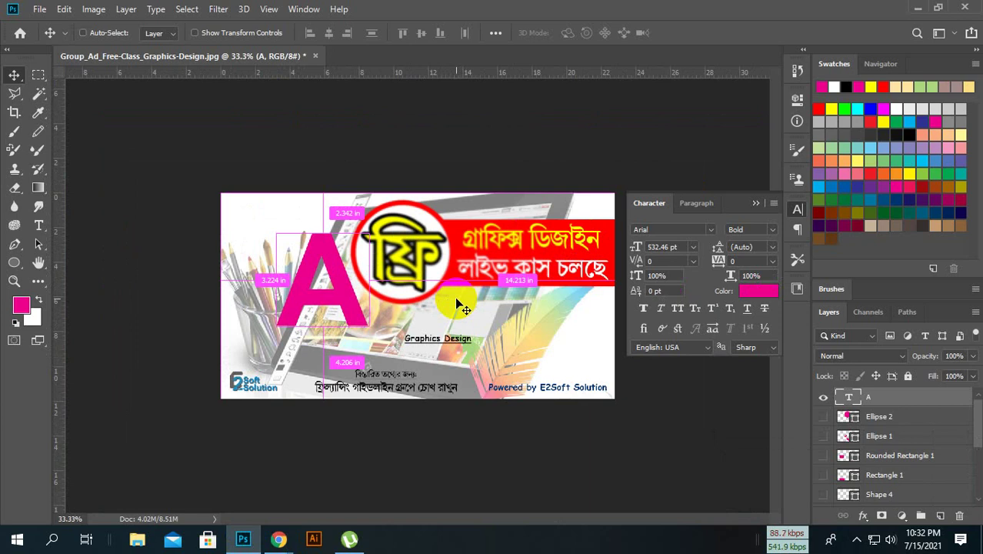
right_click(451, 301)
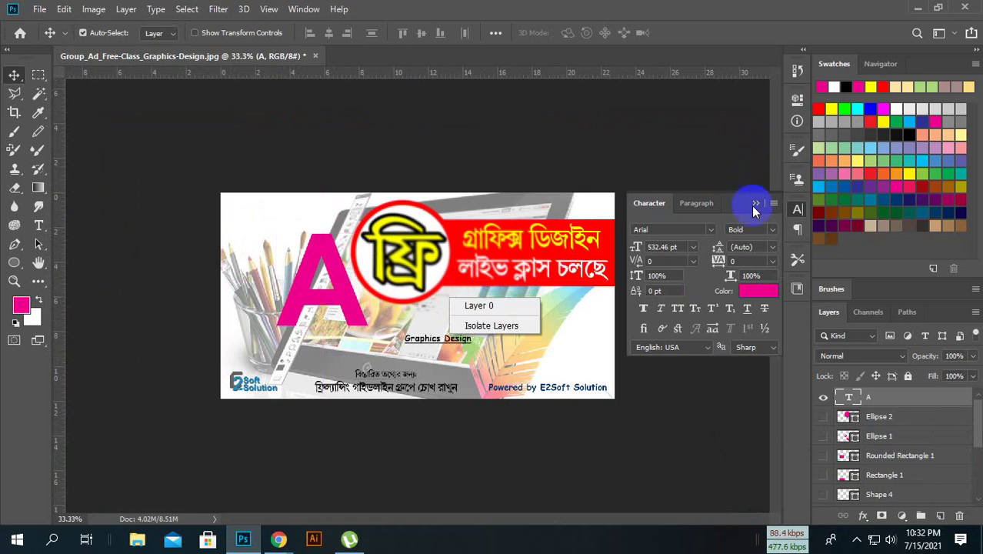
click(754, 205)
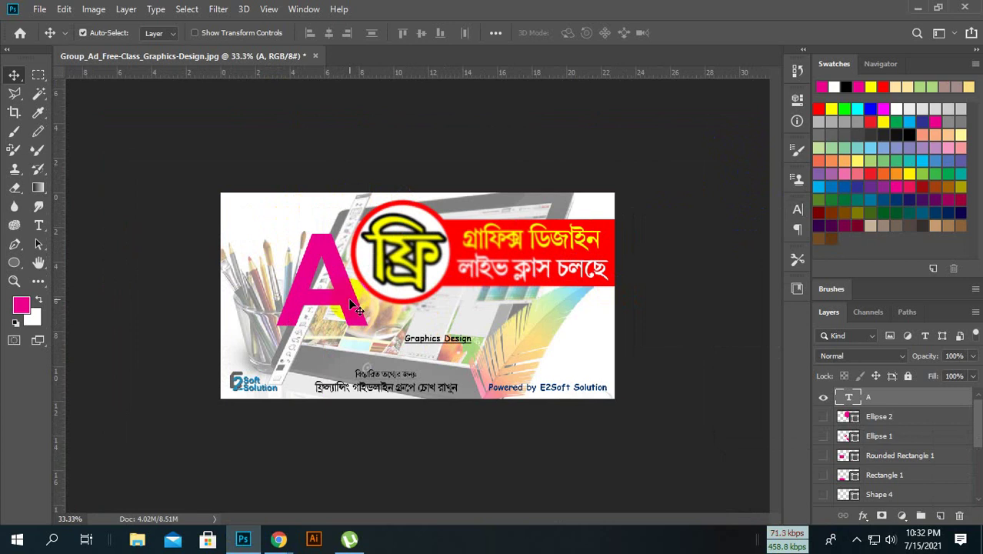
key(Delete)
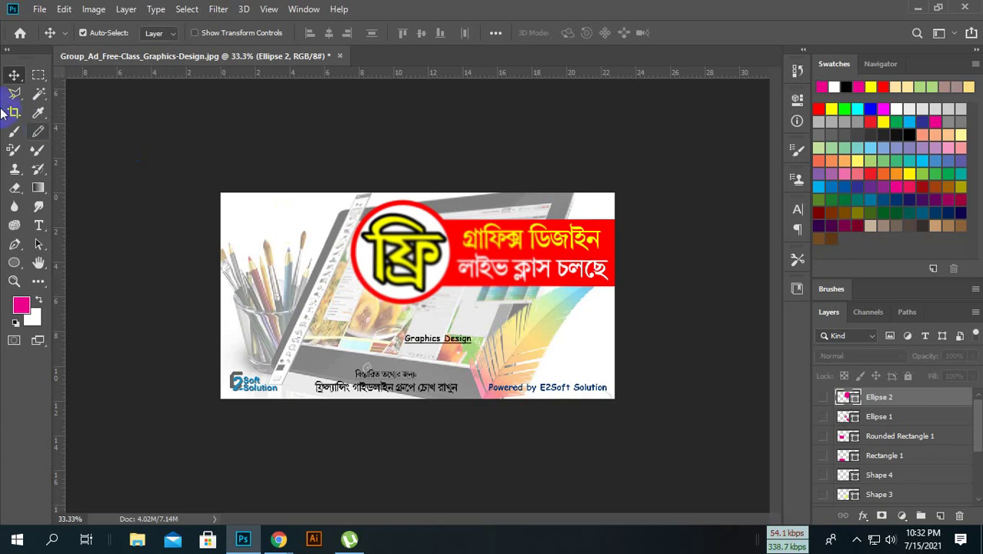
Step: Drag the blue Ellipse 2 into the ফ্রি badge's circle and nudge it down-right
click(37, 115)
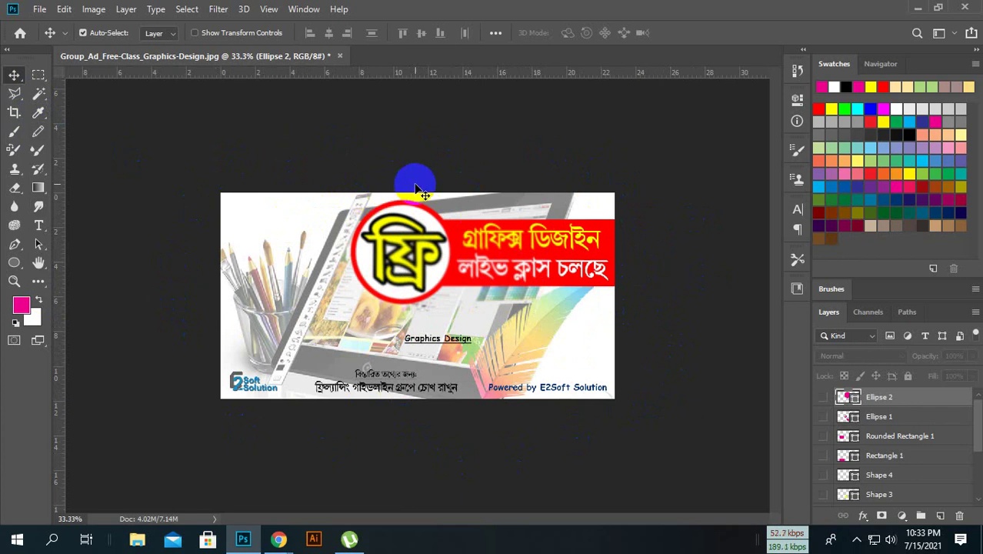
drag(416, 189, 414, 239)
drag(412, 235, 429, 250)
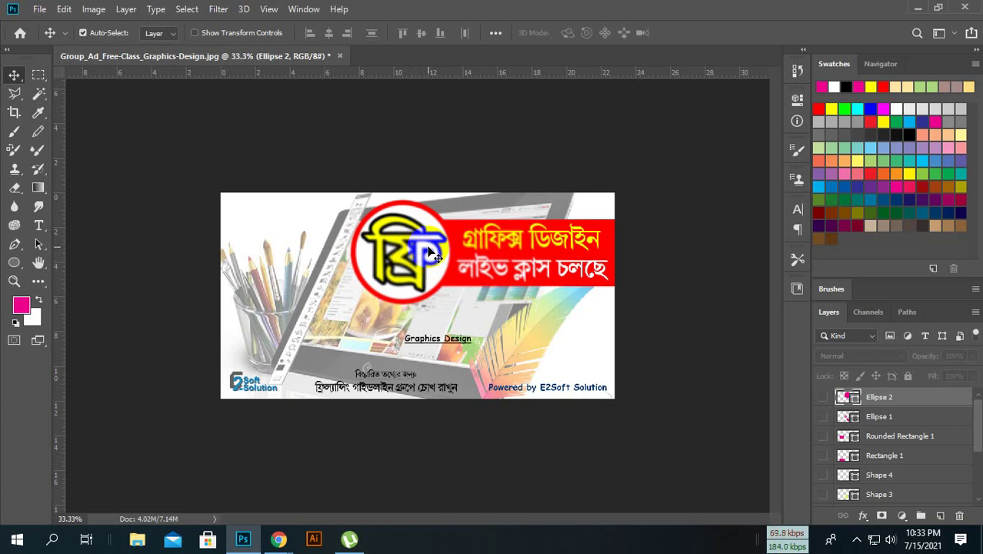
Step: Fine-tune the blue Ellipse 2 lower within the ফ্রি badge's white circle
drag(433, 256, 430, 257)
mouse_move(429, 254)
mouse_down()
mouse_move(377, 296)
mouse_move(444, 251)
mouse_move(430, 271)
mouse_up()
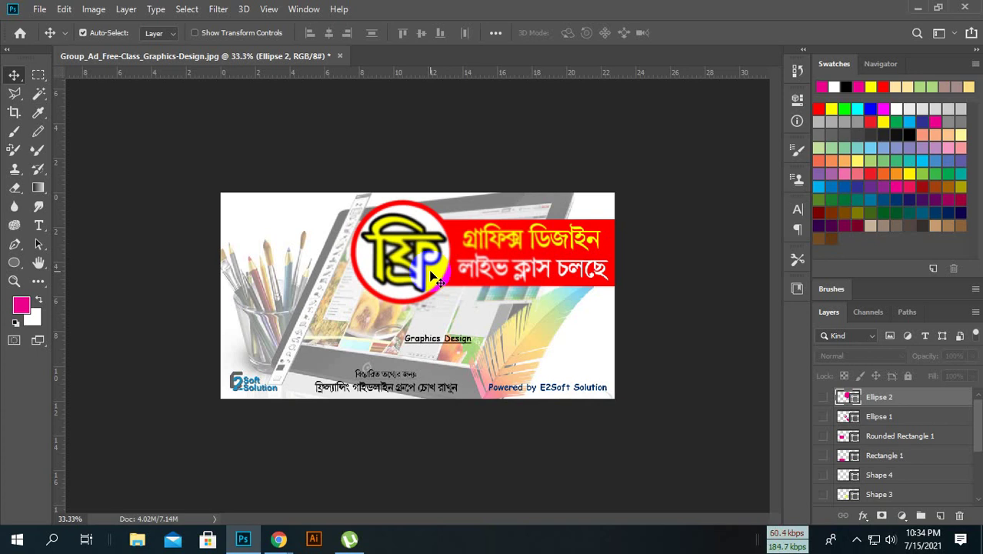
Step: Check the ellipse's spacing and zoom the canvas, then return to the Meet call
key(ctrl)
scroll(435, 281, up, 3)
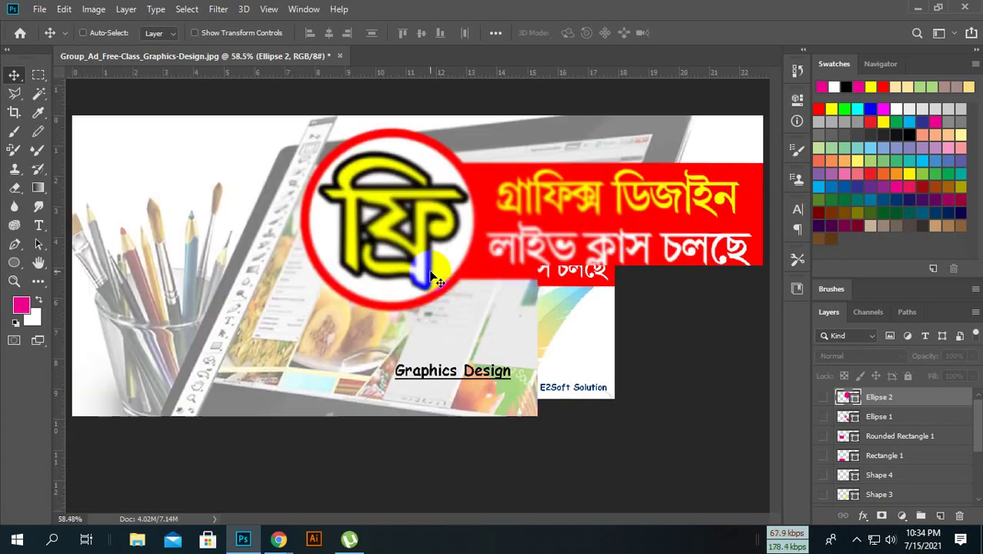
mouse_move(278, 539)
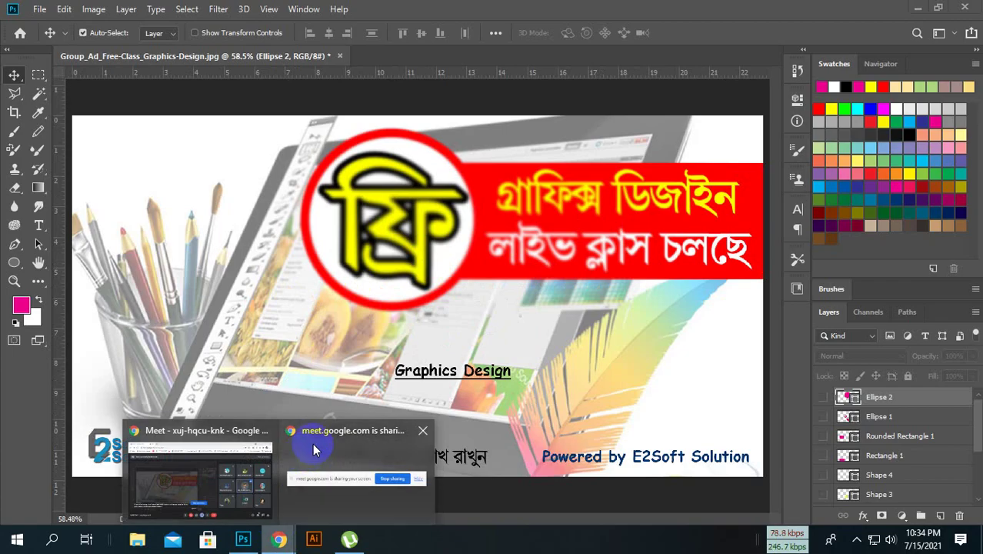
click(246, 442)
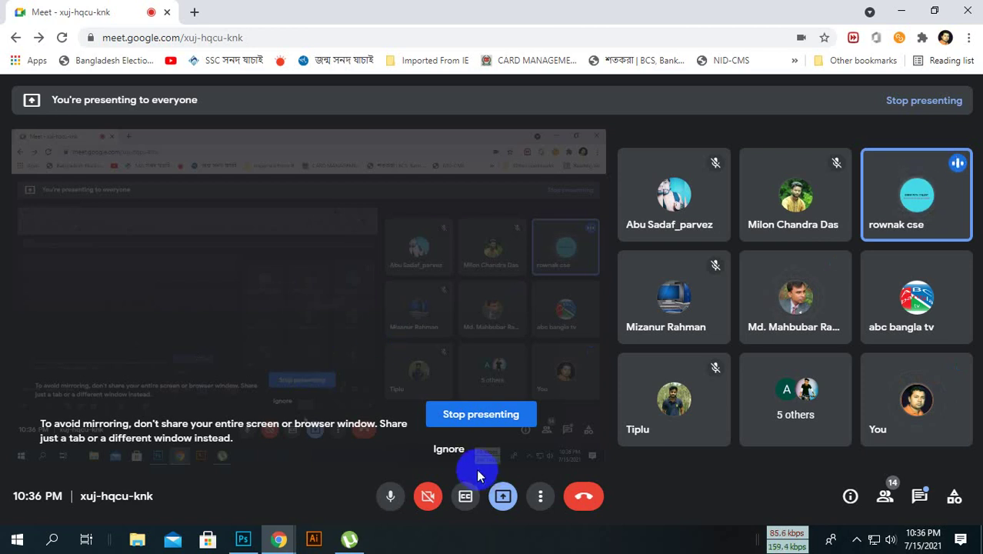
Step: Try the camera, dismiss the camera-not-found warning, and stop presenting the screen
click(428, 497)
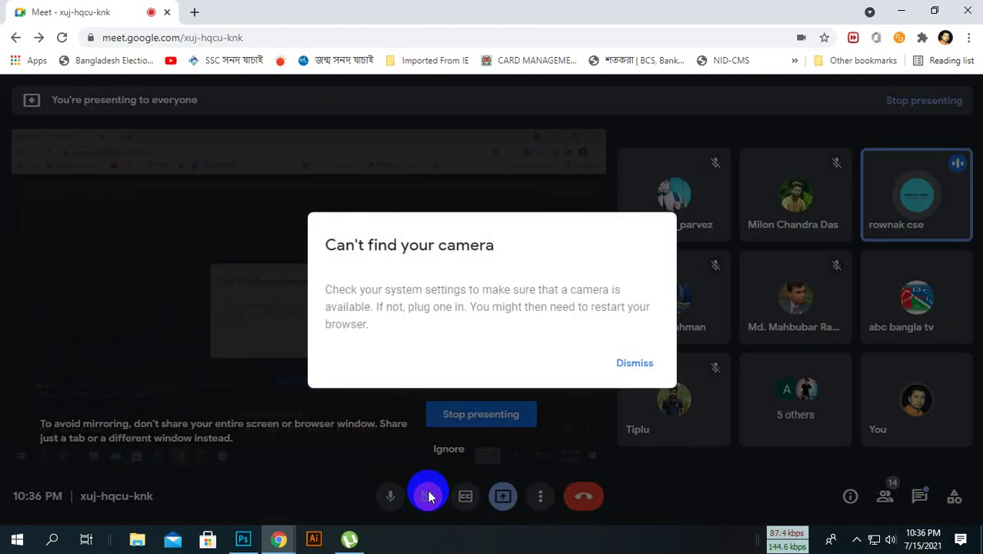
click(634, 363)
click(501, 497)
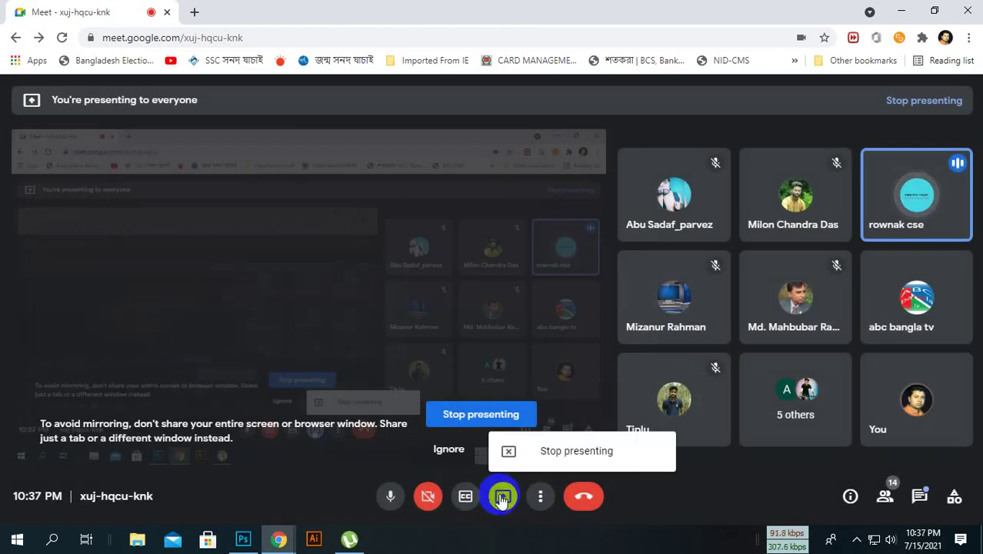
click(542, 451)
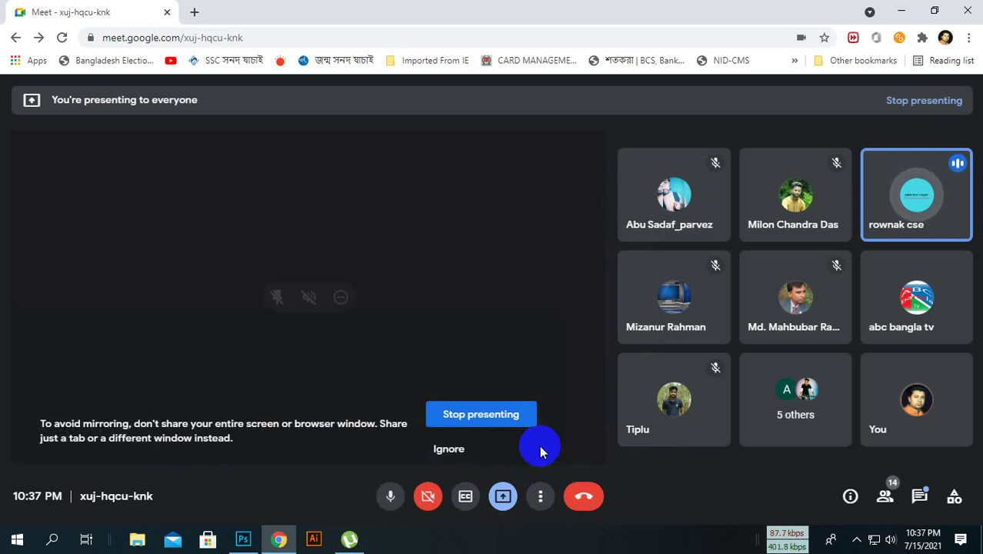